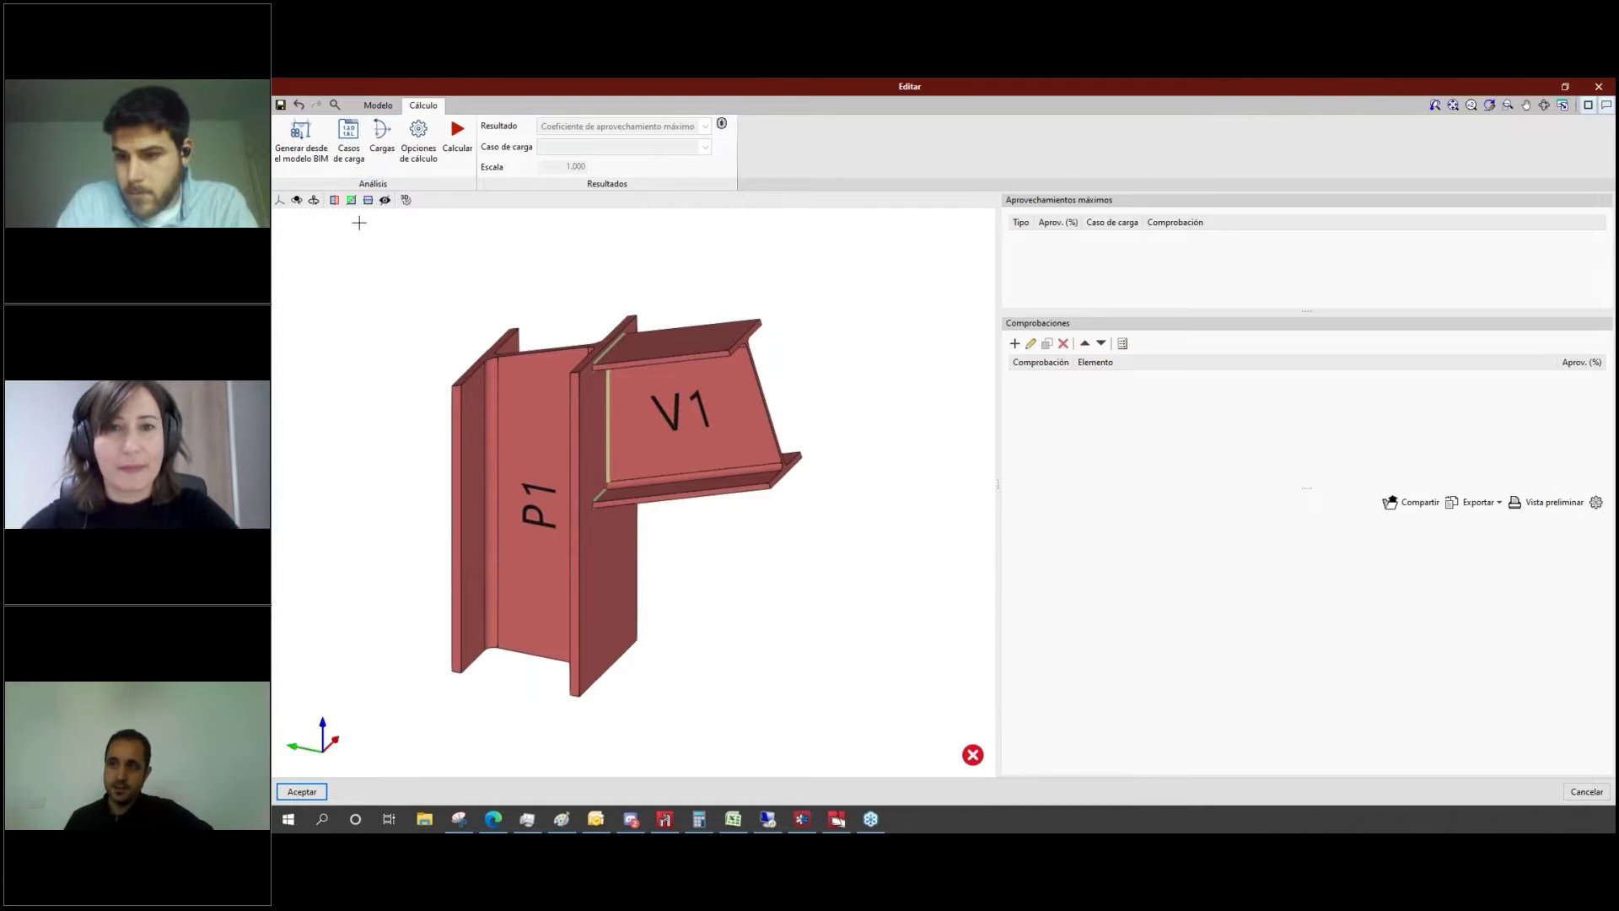
# Step: Switch to the Excel workbook "ejemplo filtro" and examine combination 1 and its N value in the TODAS LAS COMBINACIONES table
pyautogui.click(368, 200)
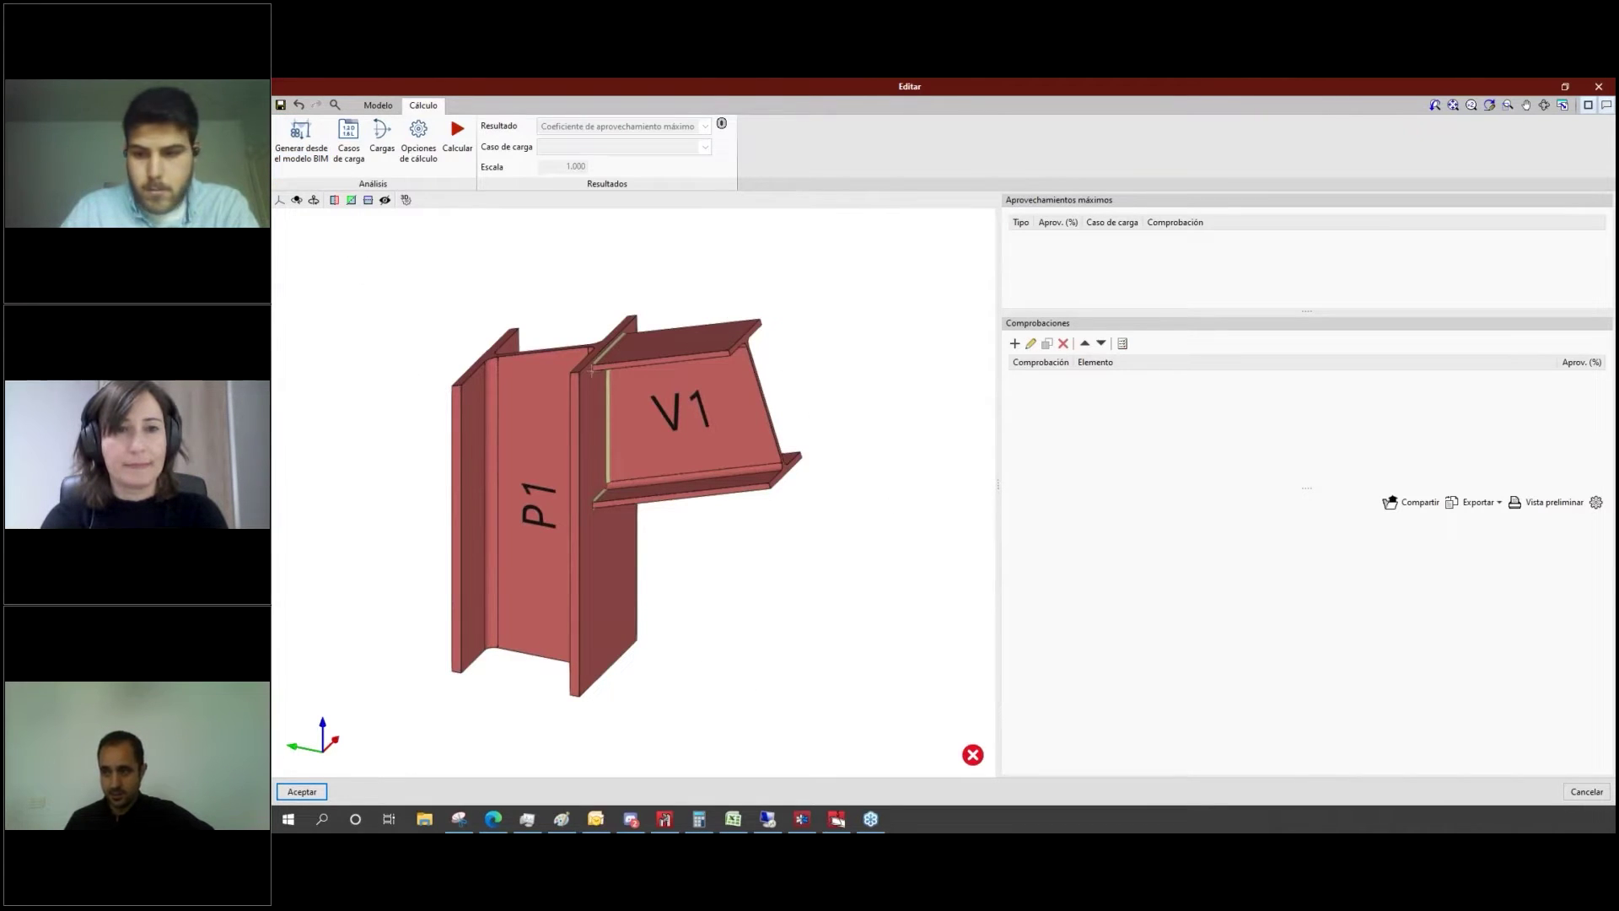
pyautogui.click(735, 820)
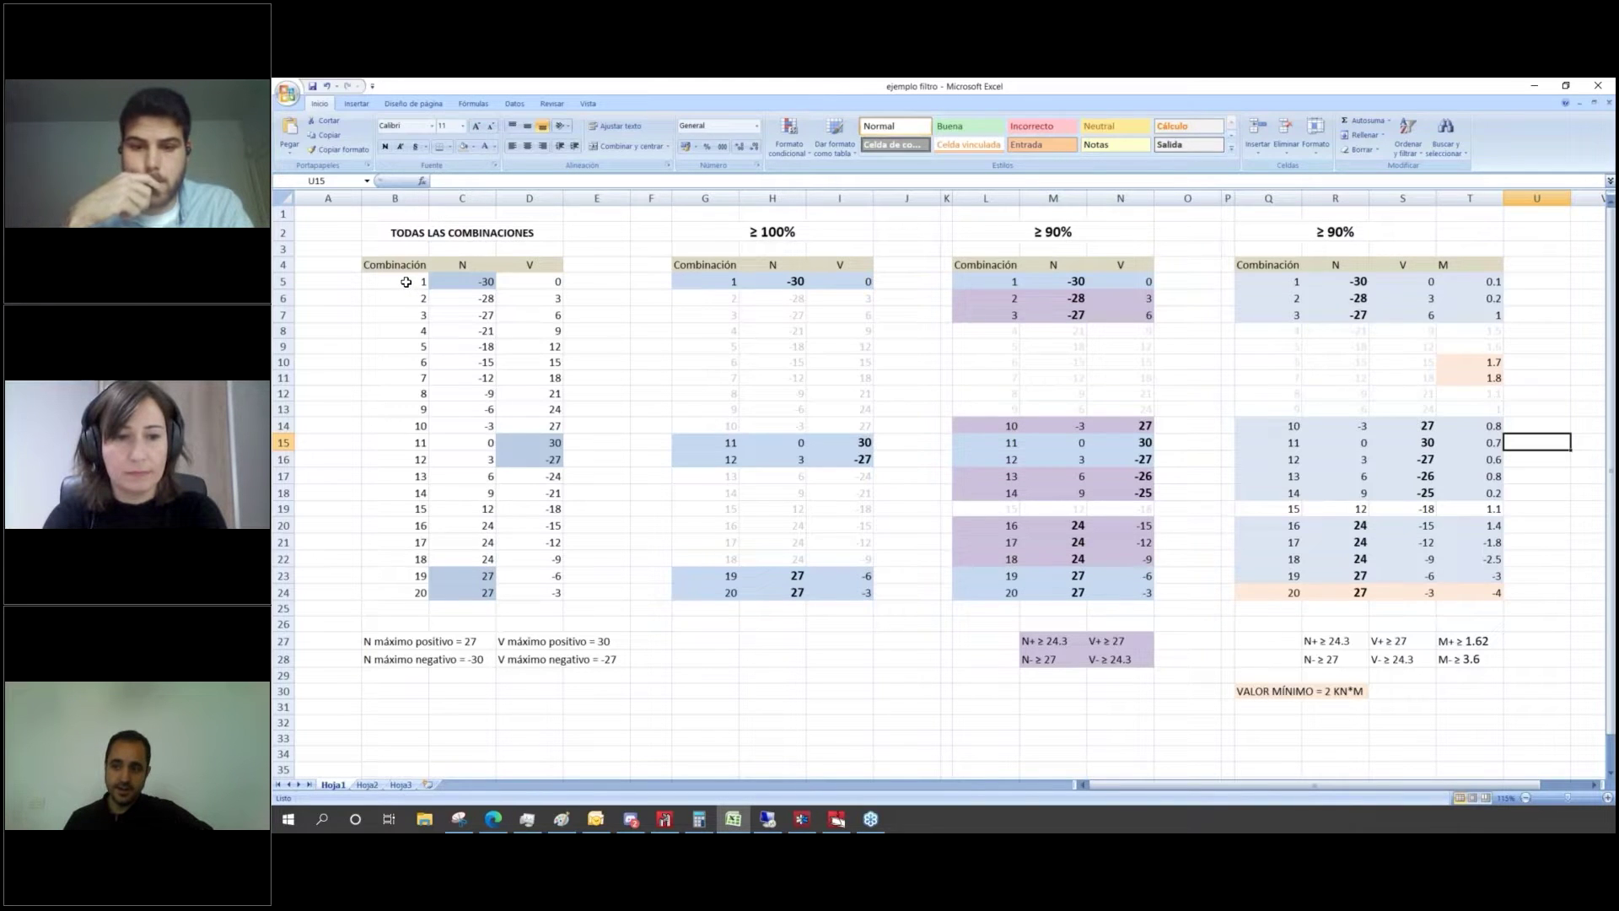
pyautogui.moveTo(408, 281)
pyautogui.mouseDown()
pyautogui.moveTo(477, 350)
pyautogui.moveTo(535, 589)
pyautogui.moveTo(419, 590)
pyautogui.moveTo(393, 278)
pyautogui.mouseUp()
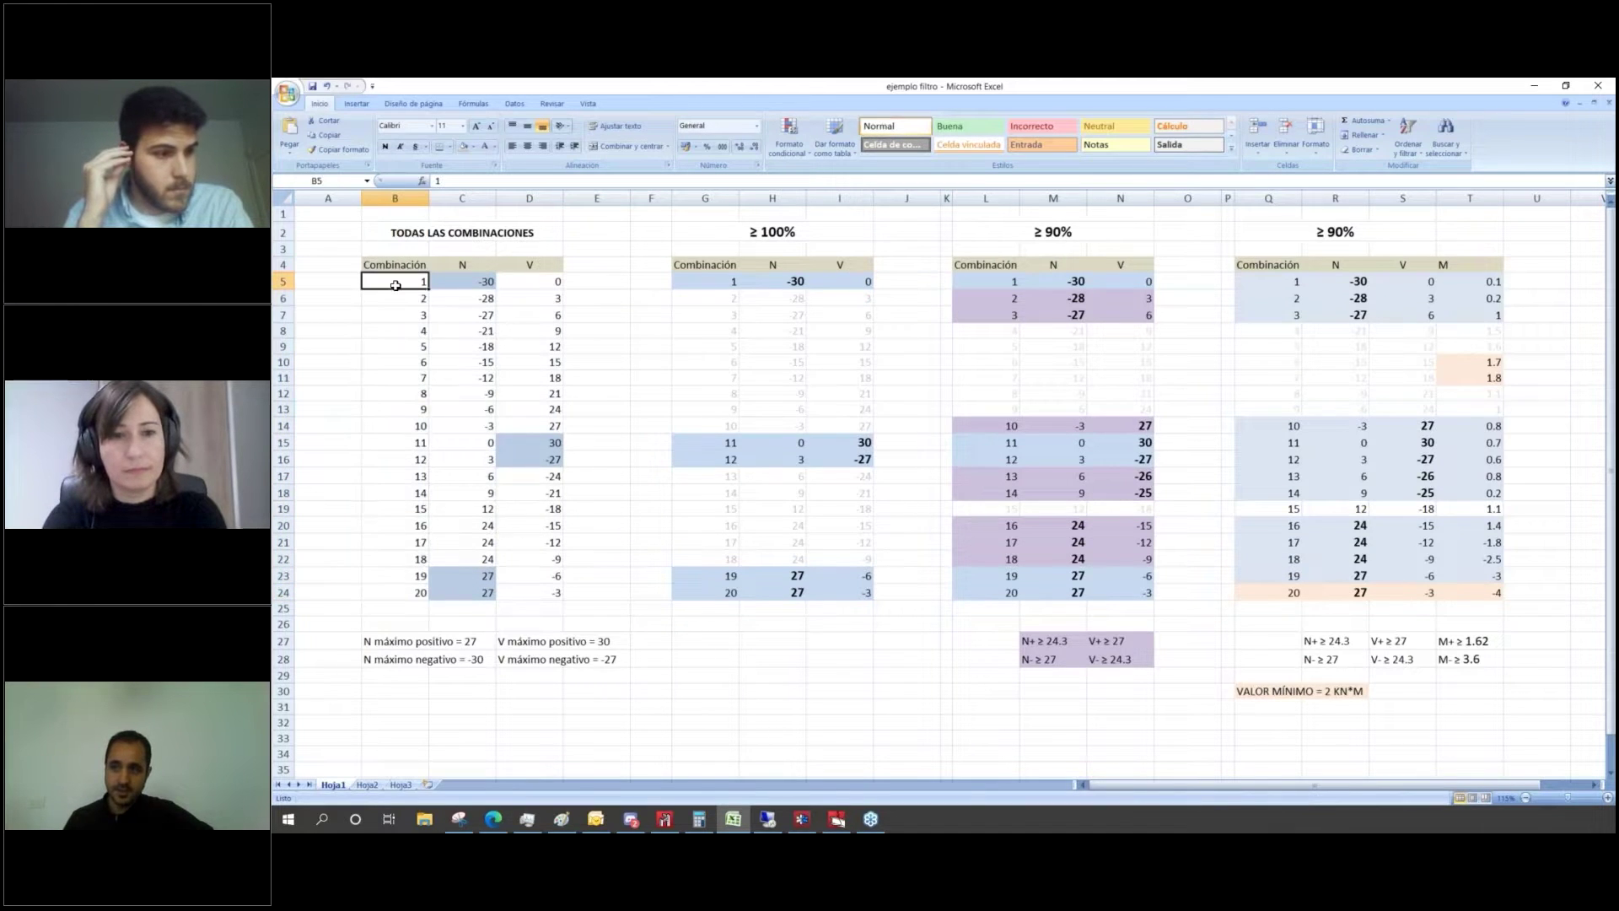
pyautogui.click(463, 284)
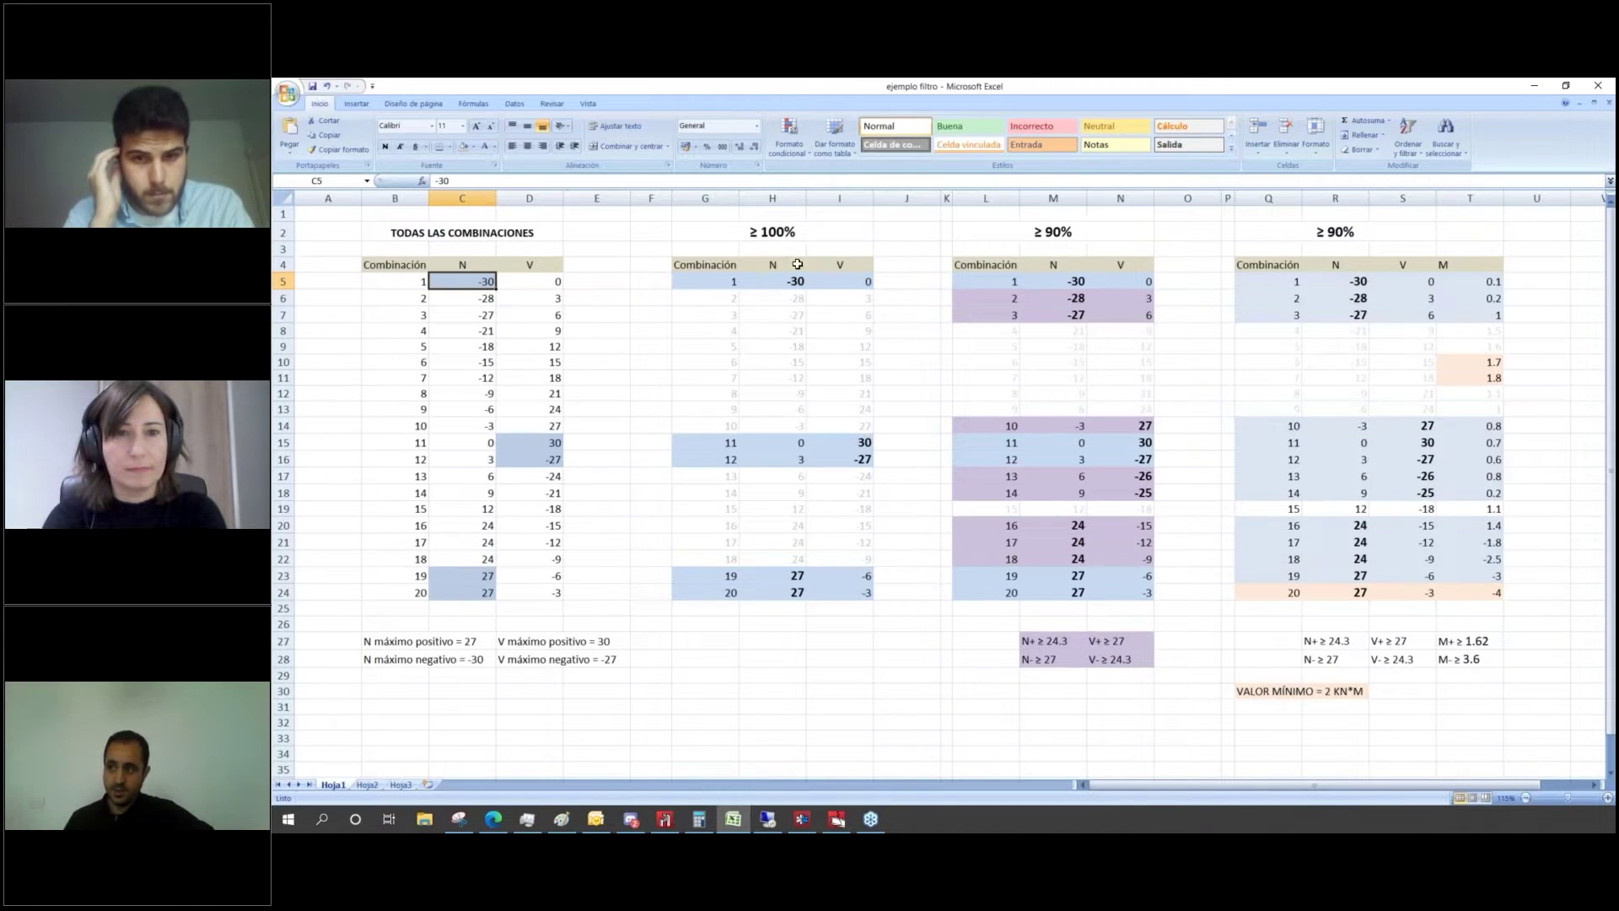
# Step: Switch back to the steel connection editor and start generating the load cases from the BIM model
pyautogui.click(837, 819)
pyautogui.click(301, 143)
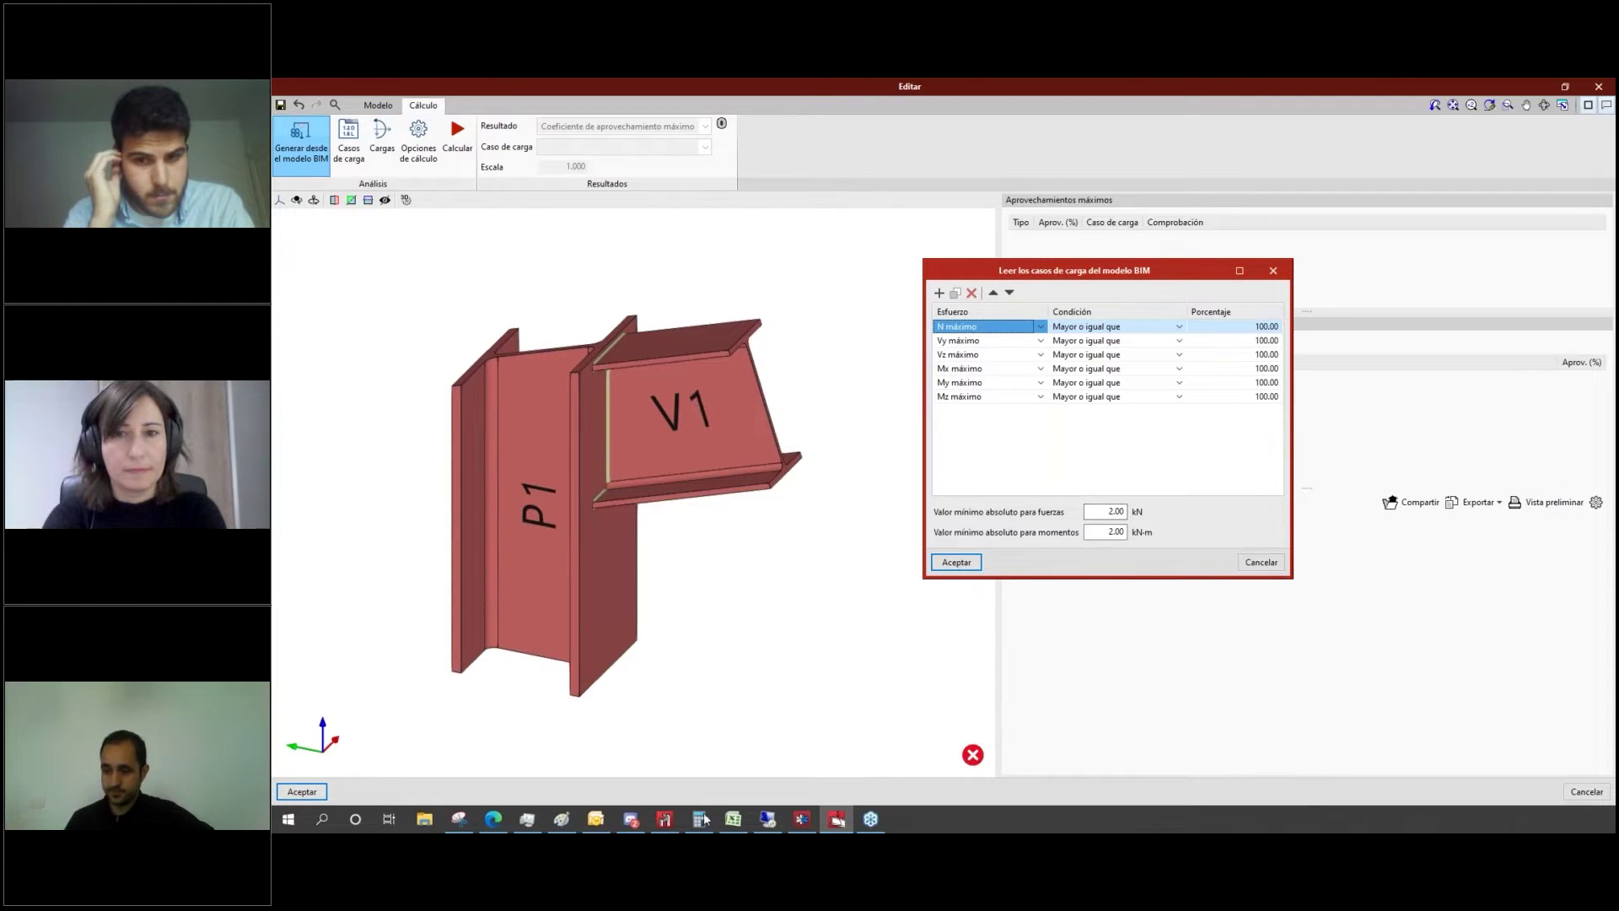
# Step: Switch to the Excel workbook and examine which combinations the ≥ 100% filter keeps for the extreme N and V values
pyautogui.click(733, 819)
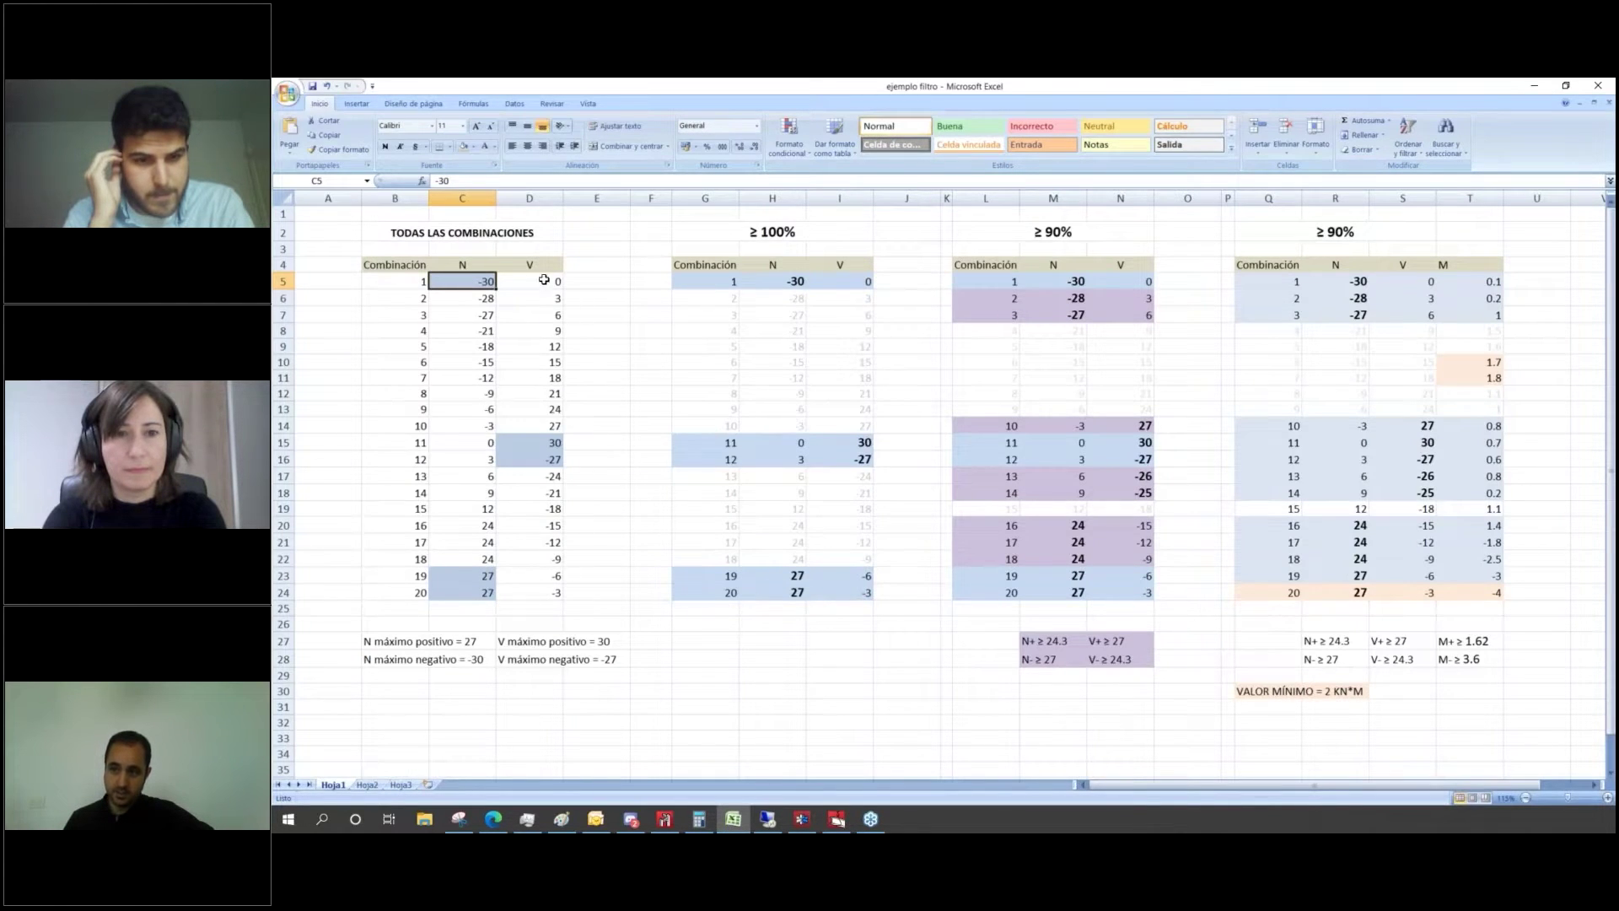
pyautogui.click(713, 283)
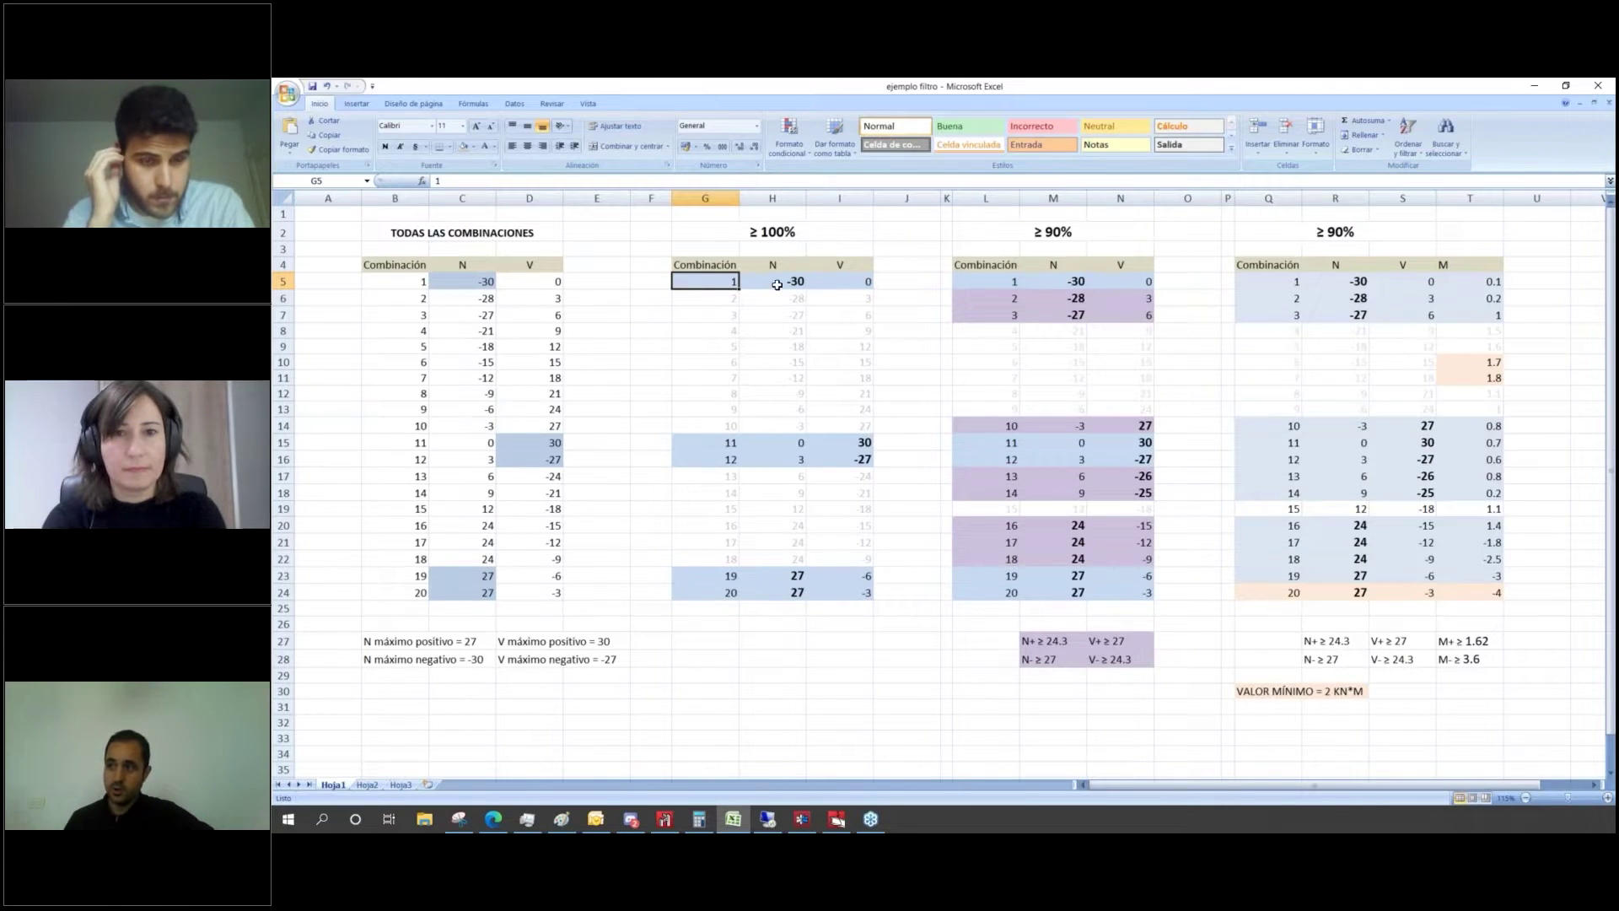
pyautogui.click(778, 284)
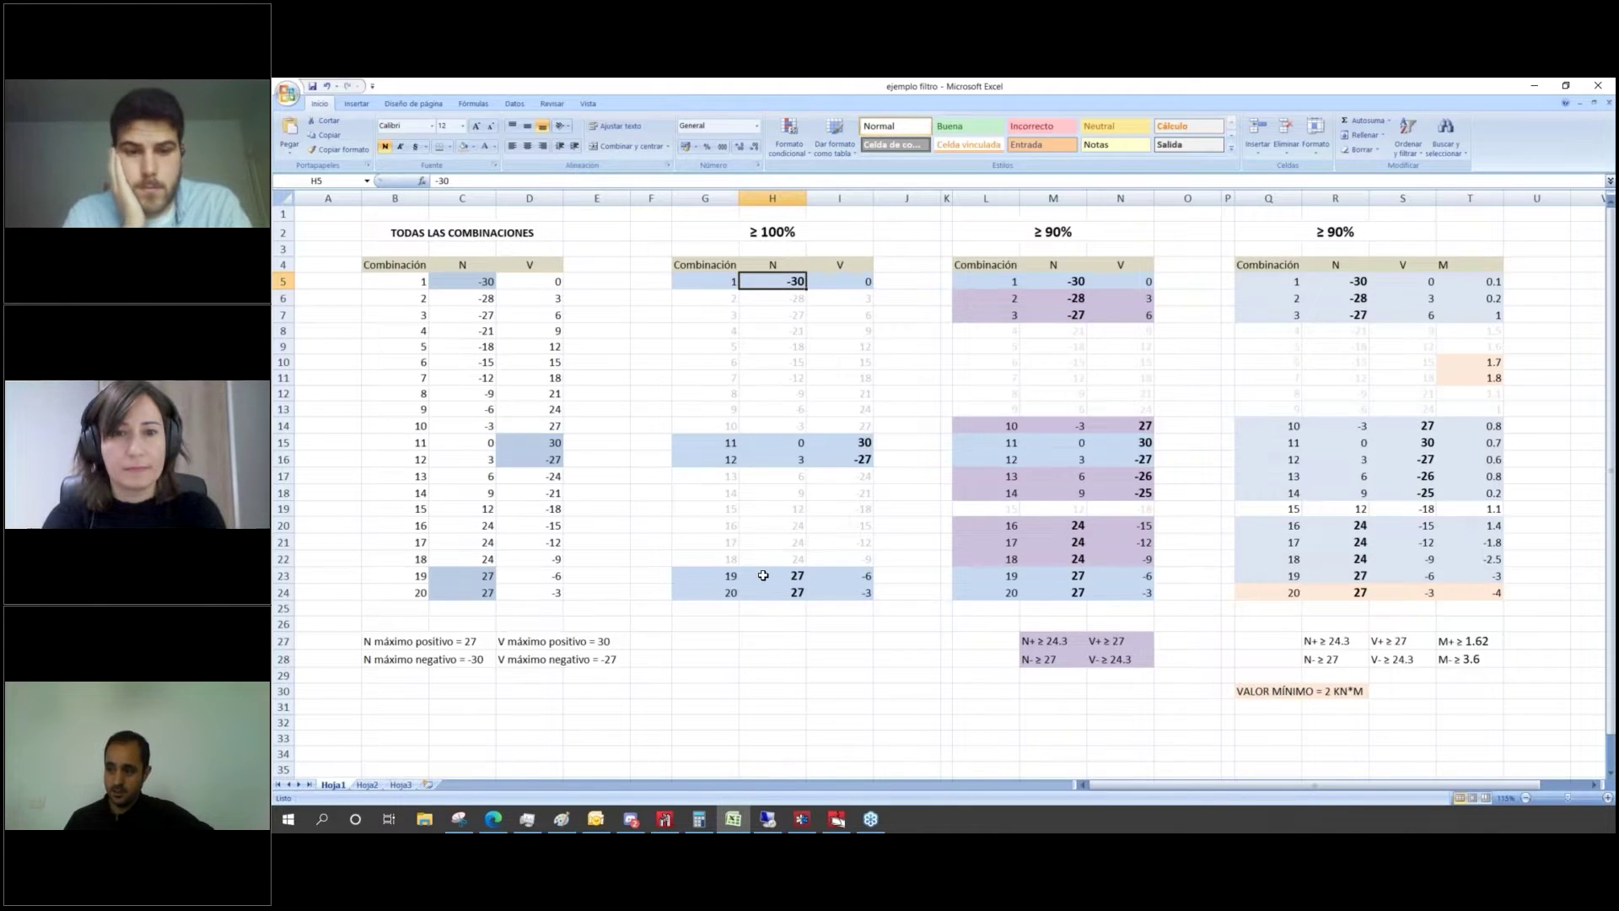
pyautogui.click(764, 575)
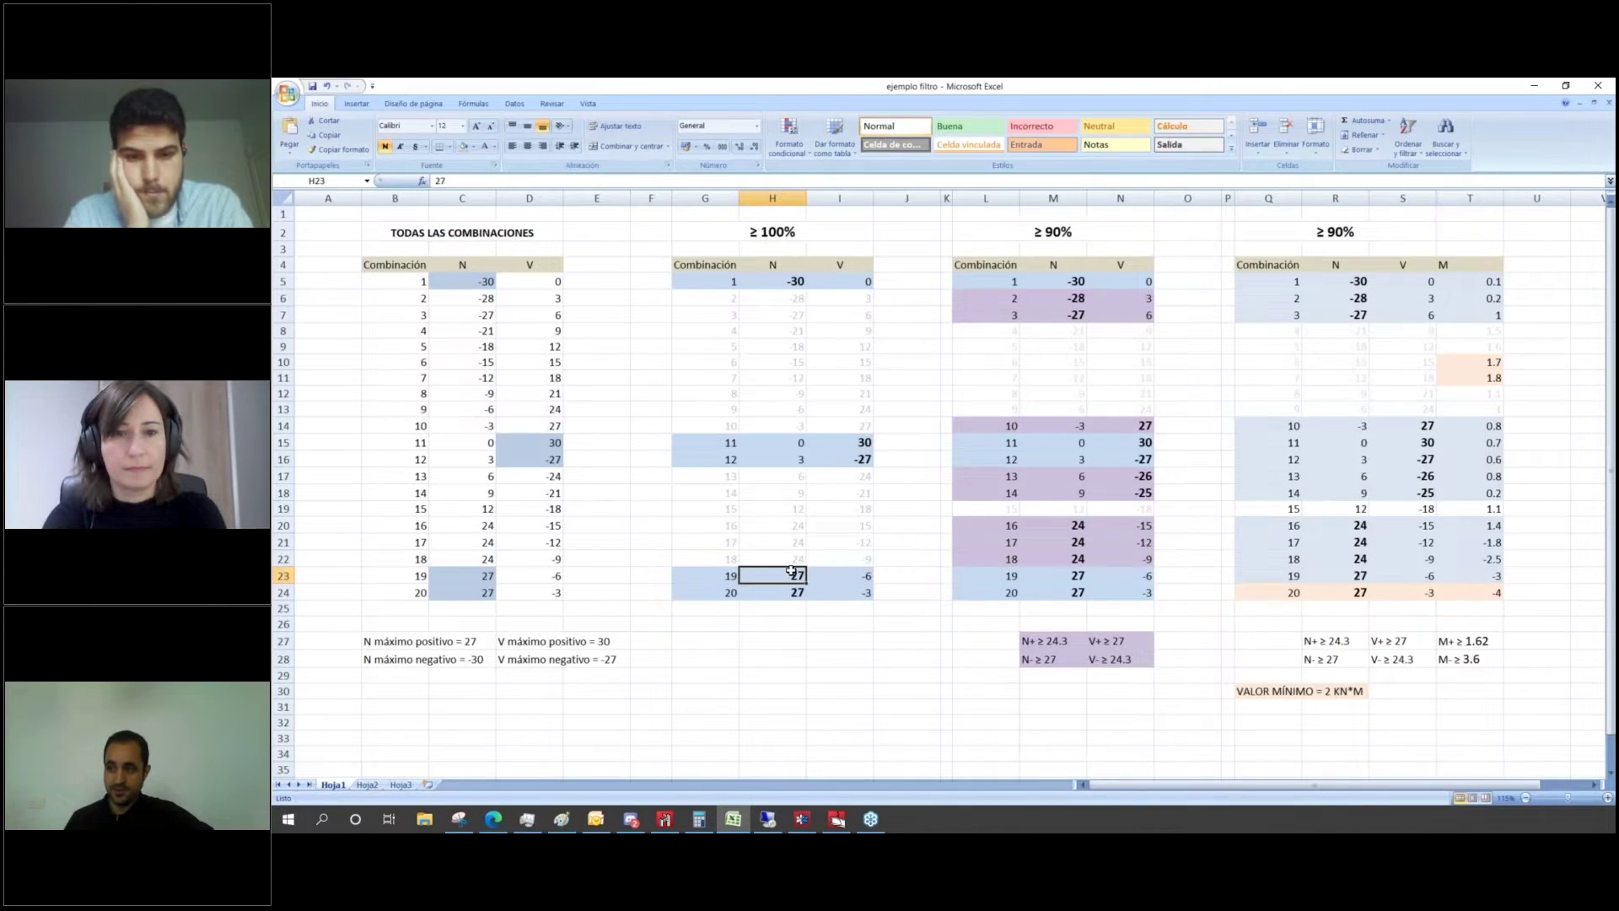
pyautogui.click(790, 592)
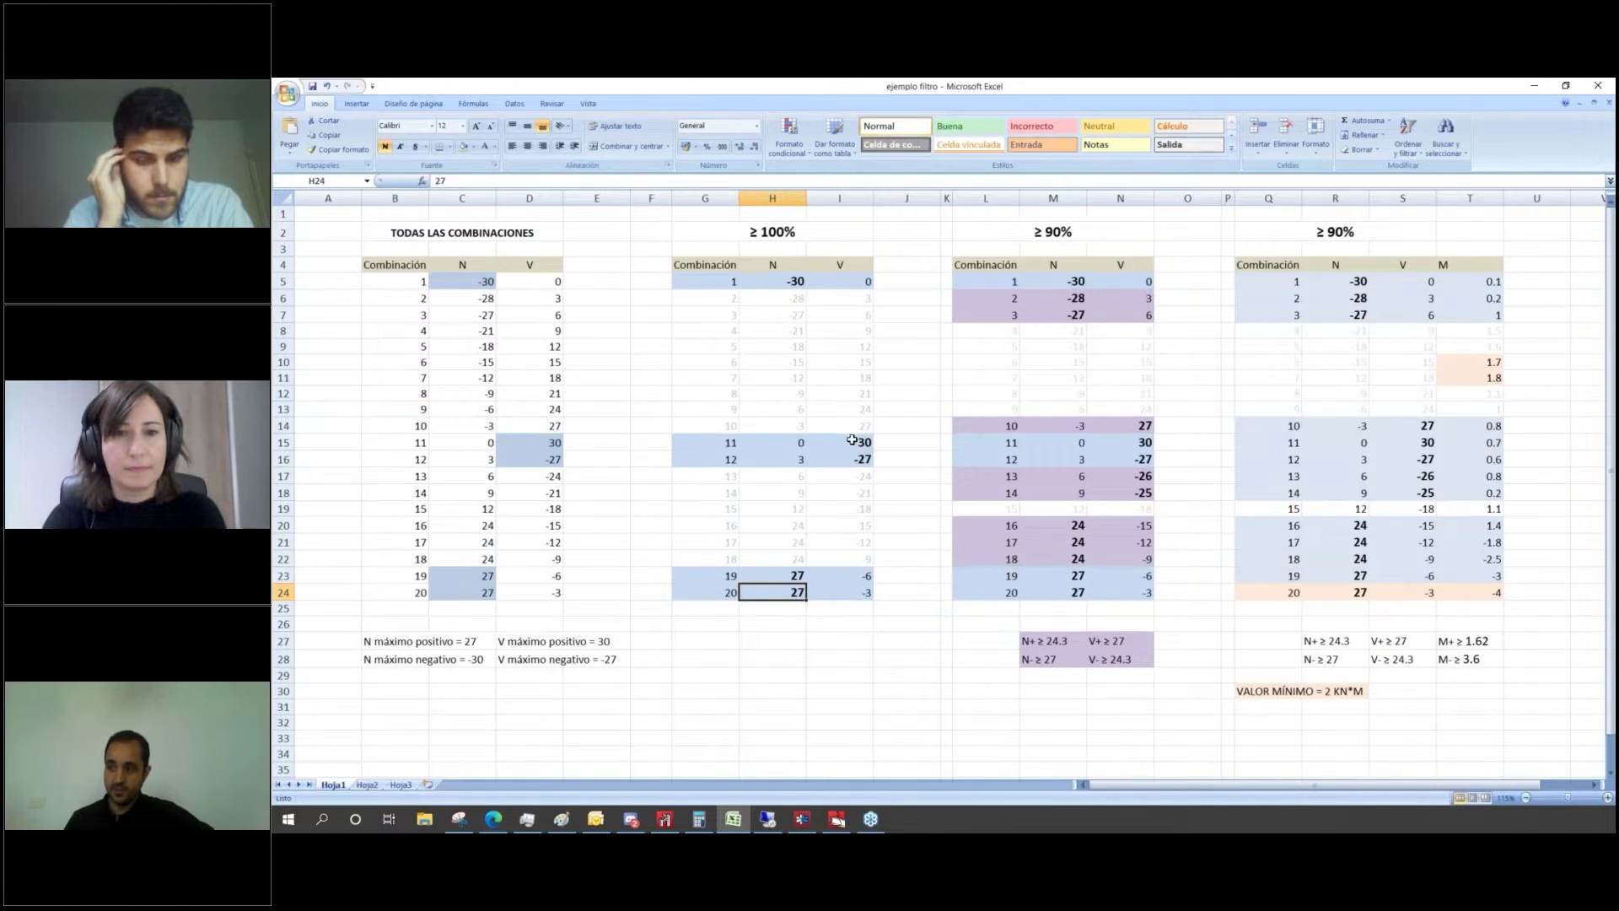
pyautogui.click(852, 441)
pyautogui.press('Down')
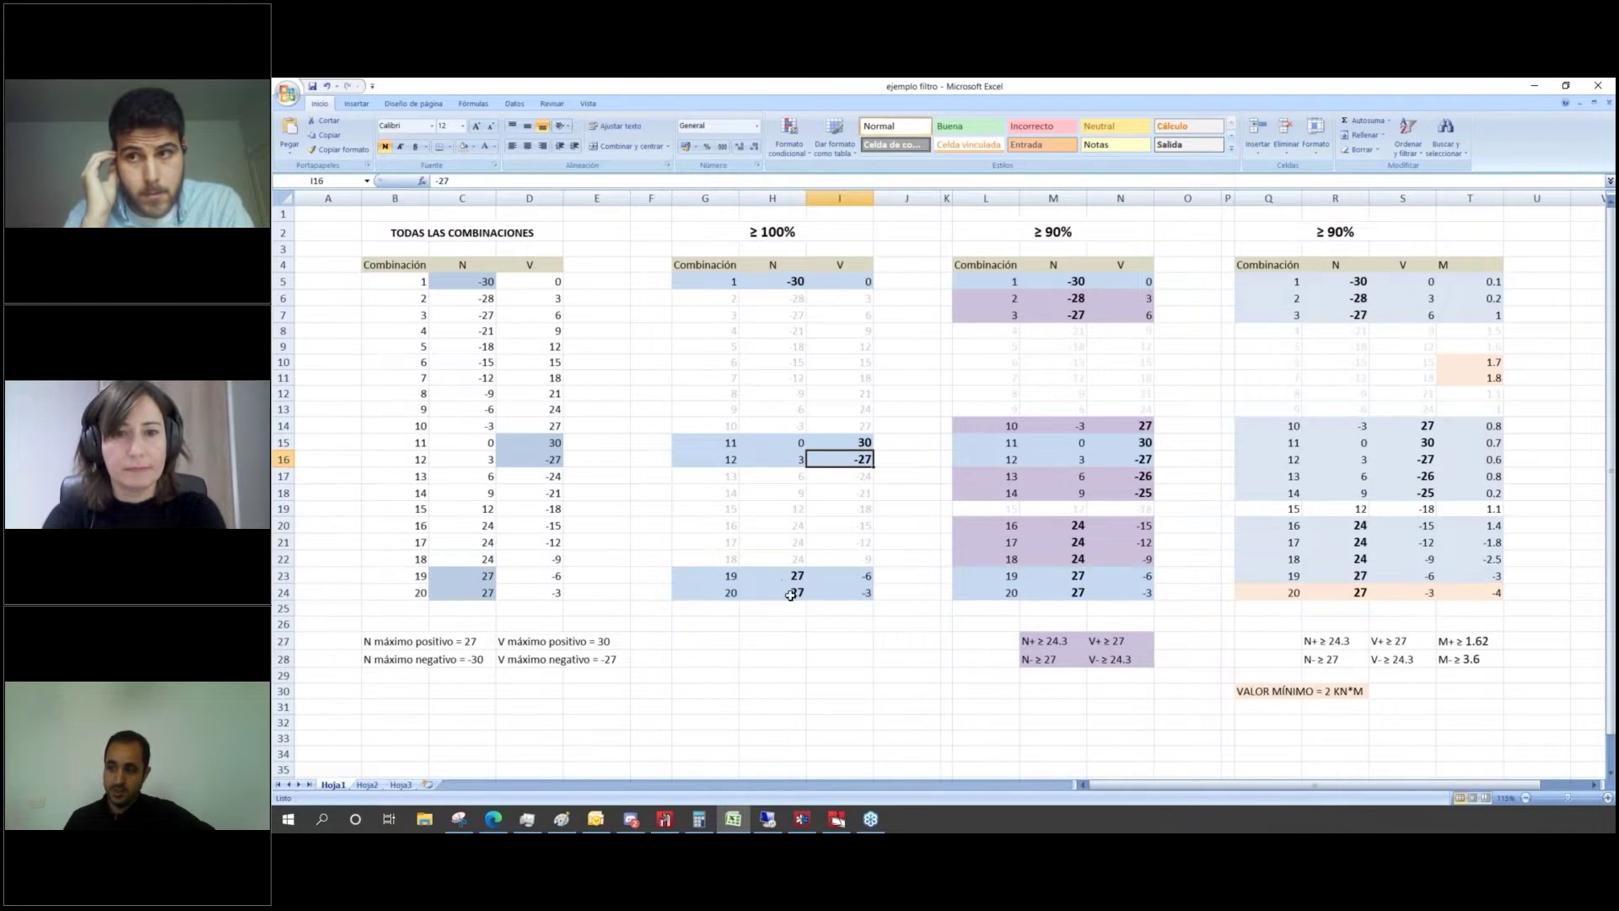
pyautogui.click(790, 595)
pyautogui.click(791, 576)
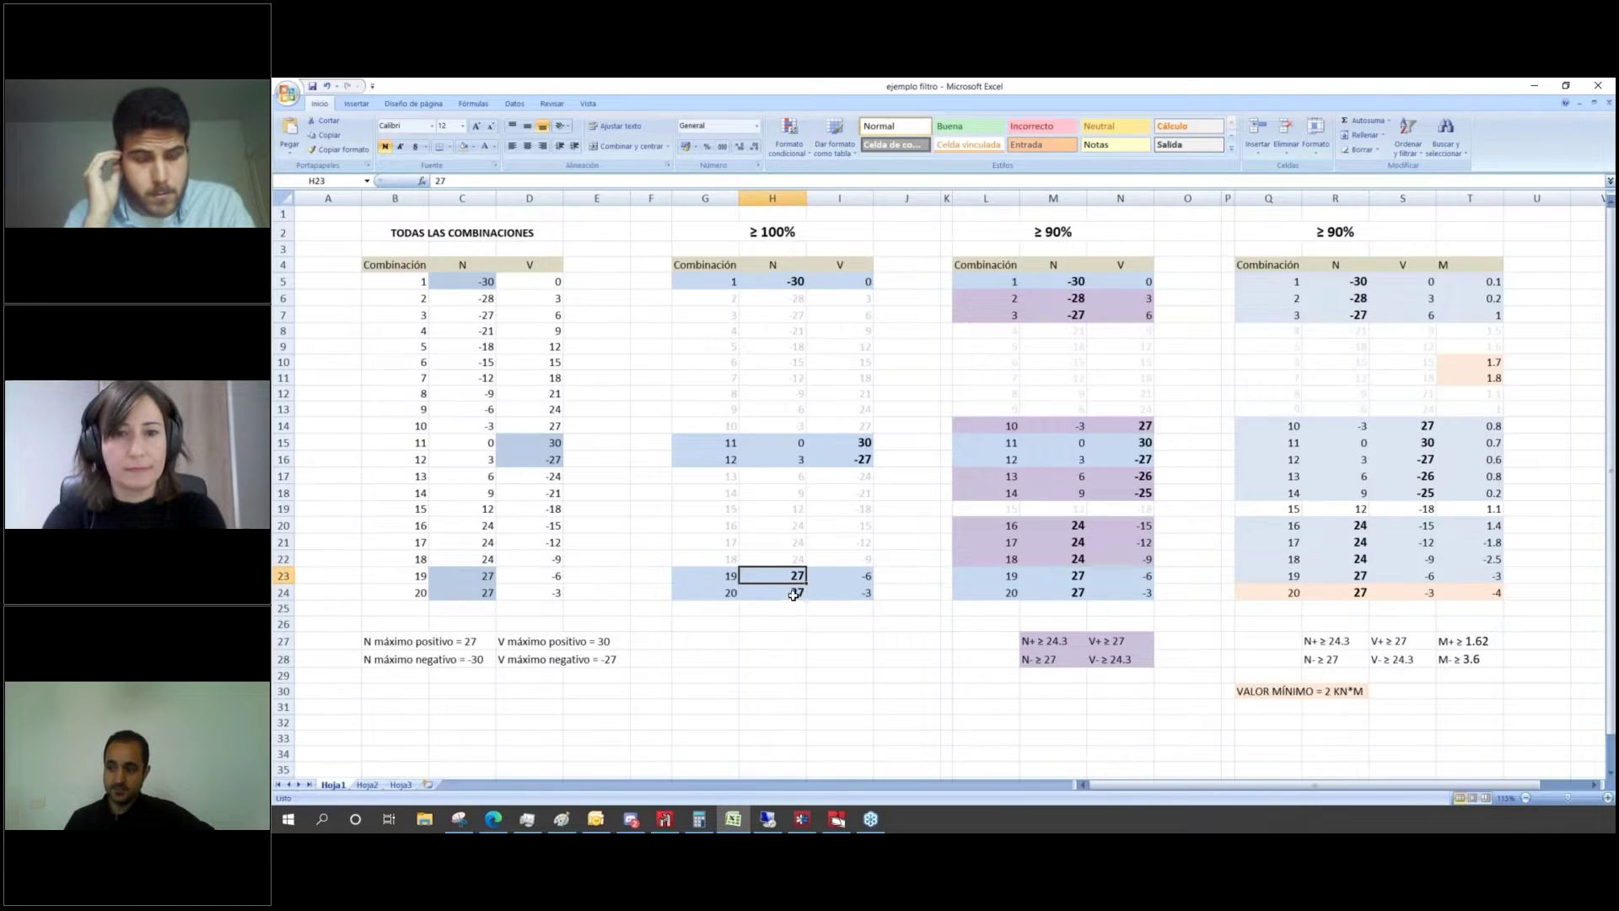
pyautogui.click(794, 595)
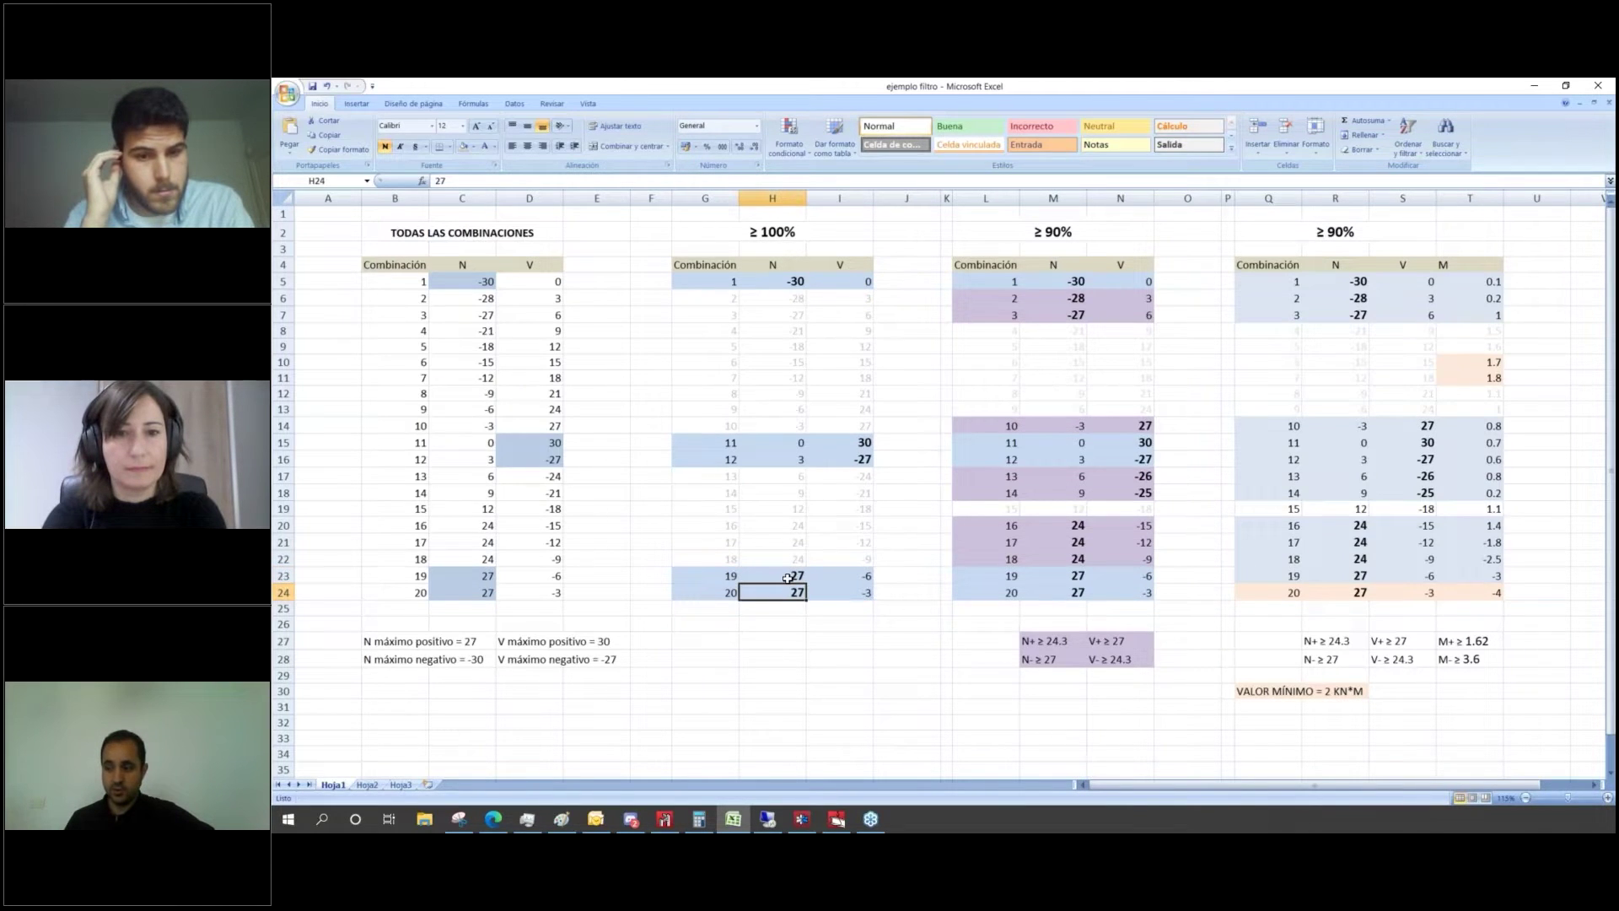
pyautogui.click(797, 641)
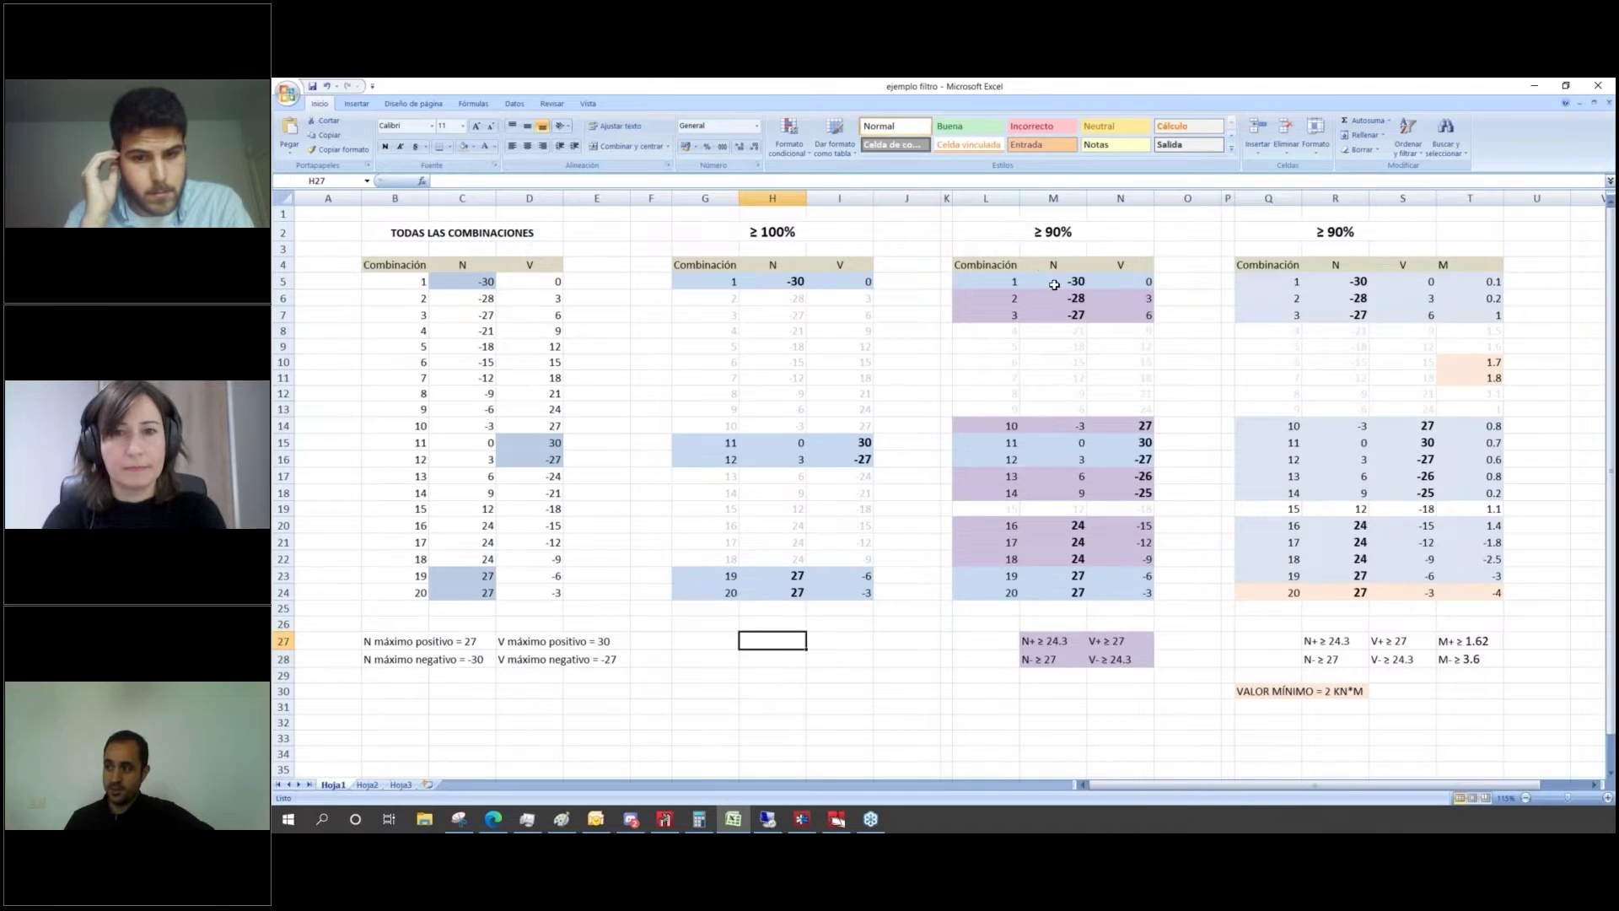
# Step: Examine the additional combinations kept for N and V in the ≥ 90% table without moments
pyautogui.click(1064, 281)
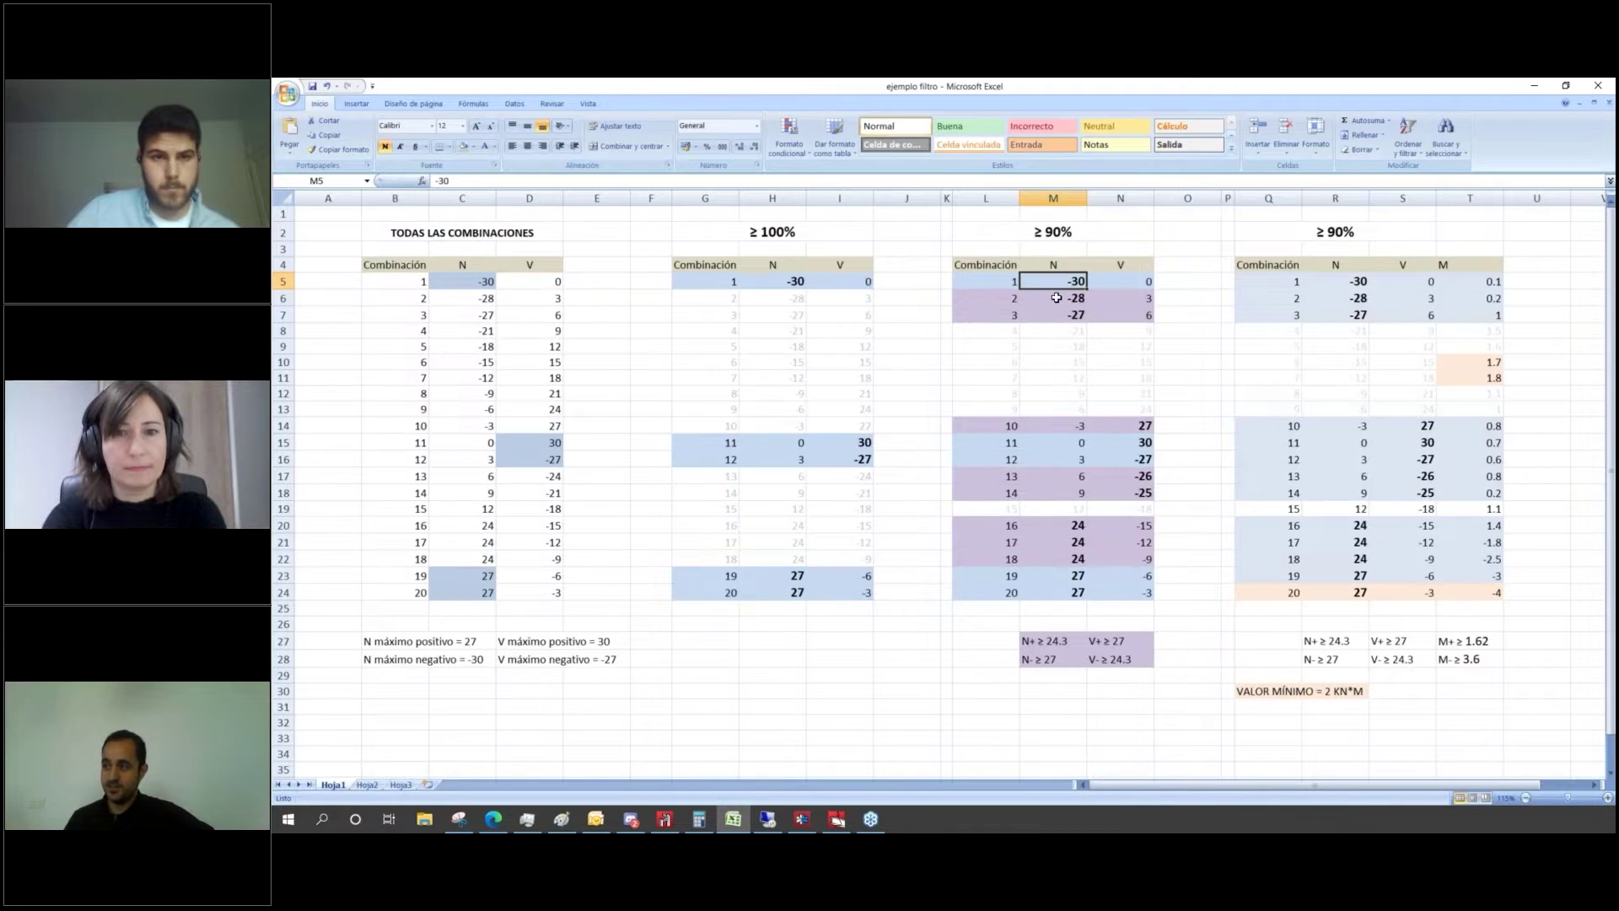
pyautogui.click(1056, 298)
pyautogui.click(1052, 314)
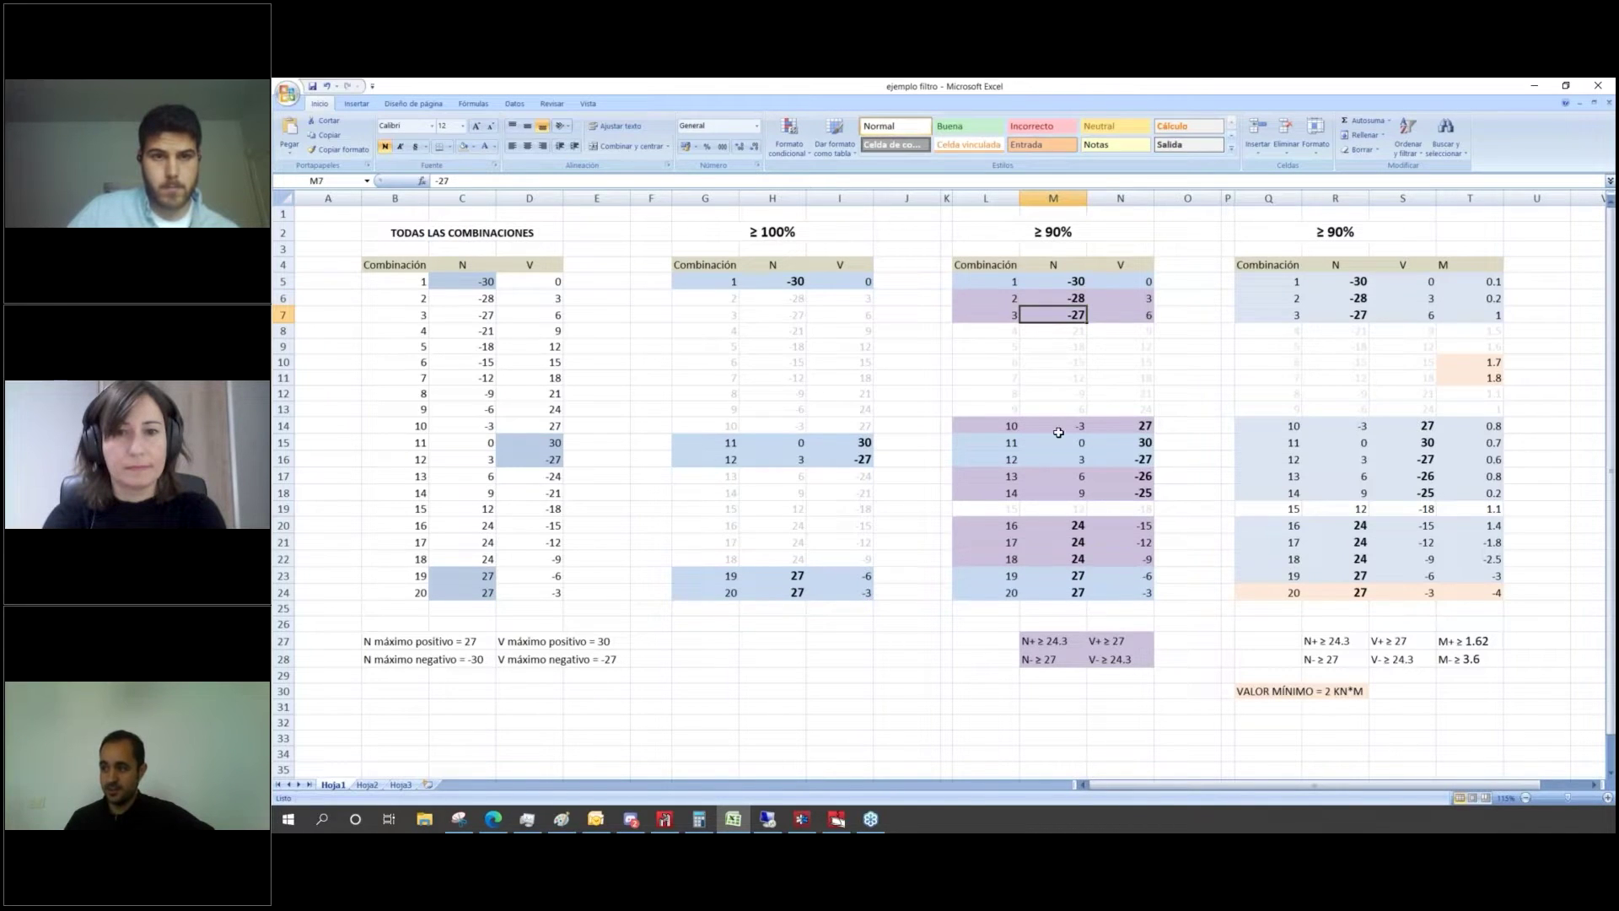
pyautogui.click(1057, 426)
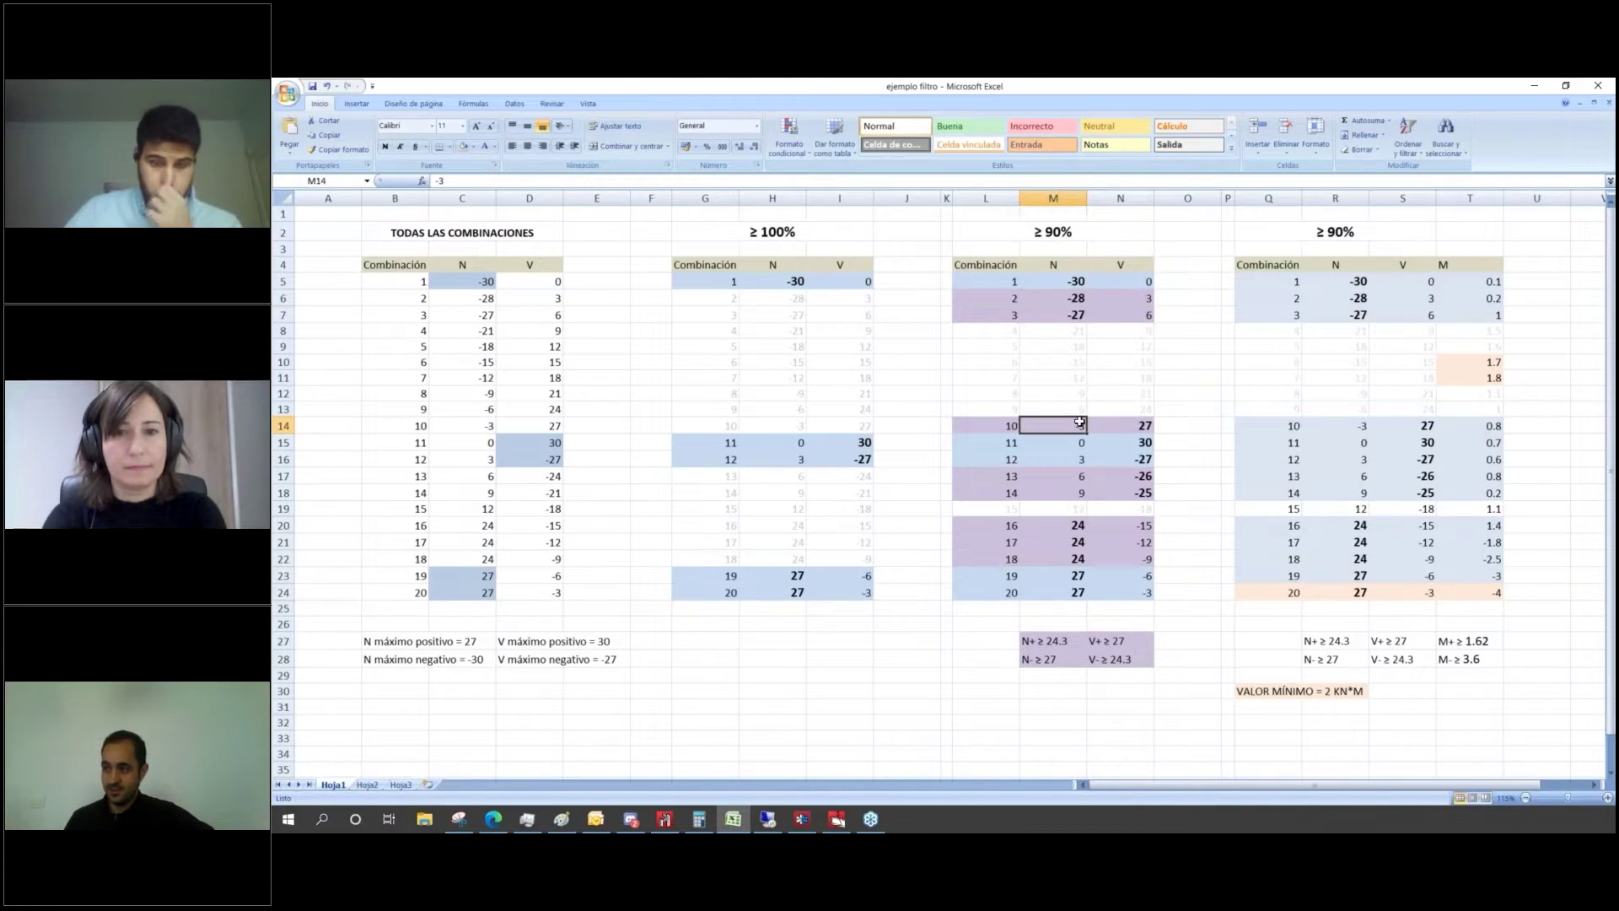
pyautogui.click(1063, 477)
pyautogui.click(1061, 493)
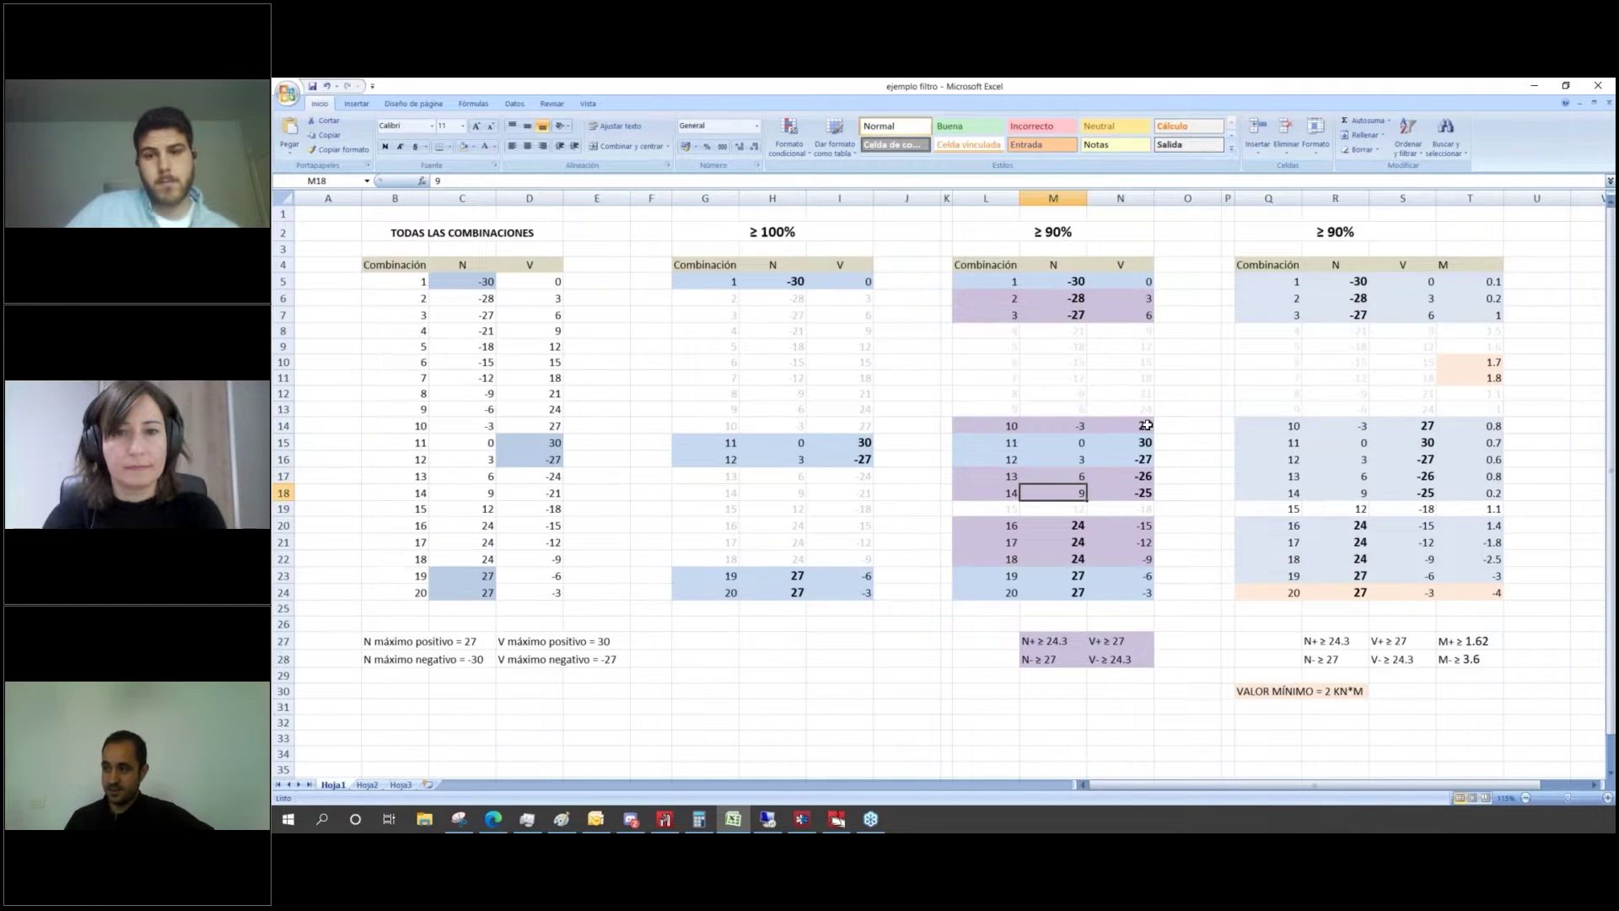
pyautogui.click(1125, 493)
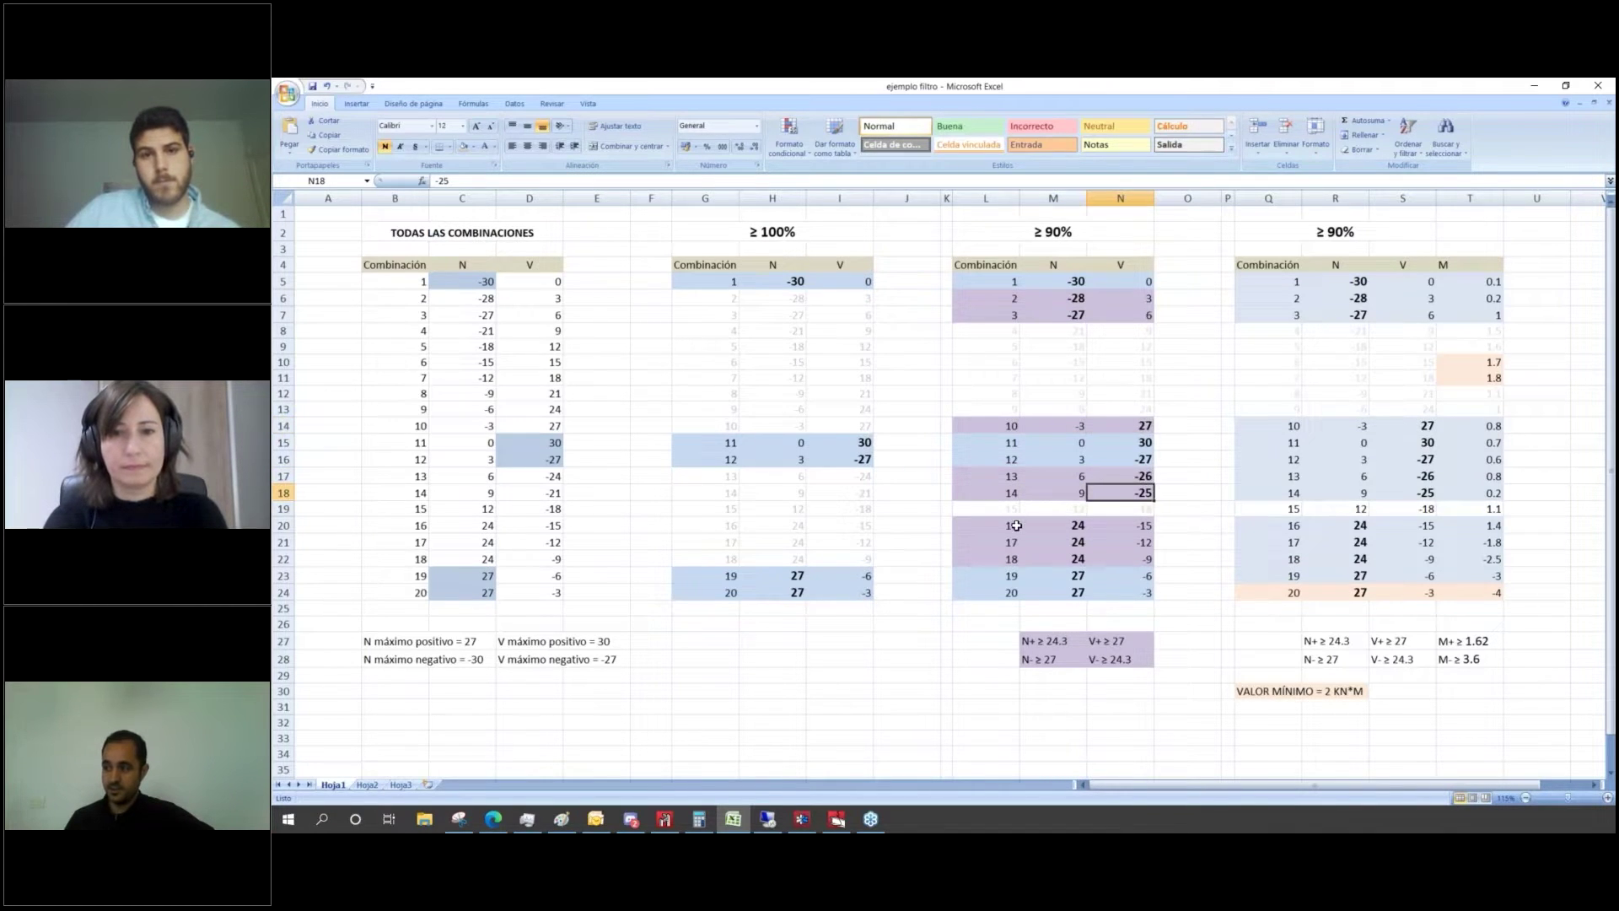
pyautogui.click(1078, 524)
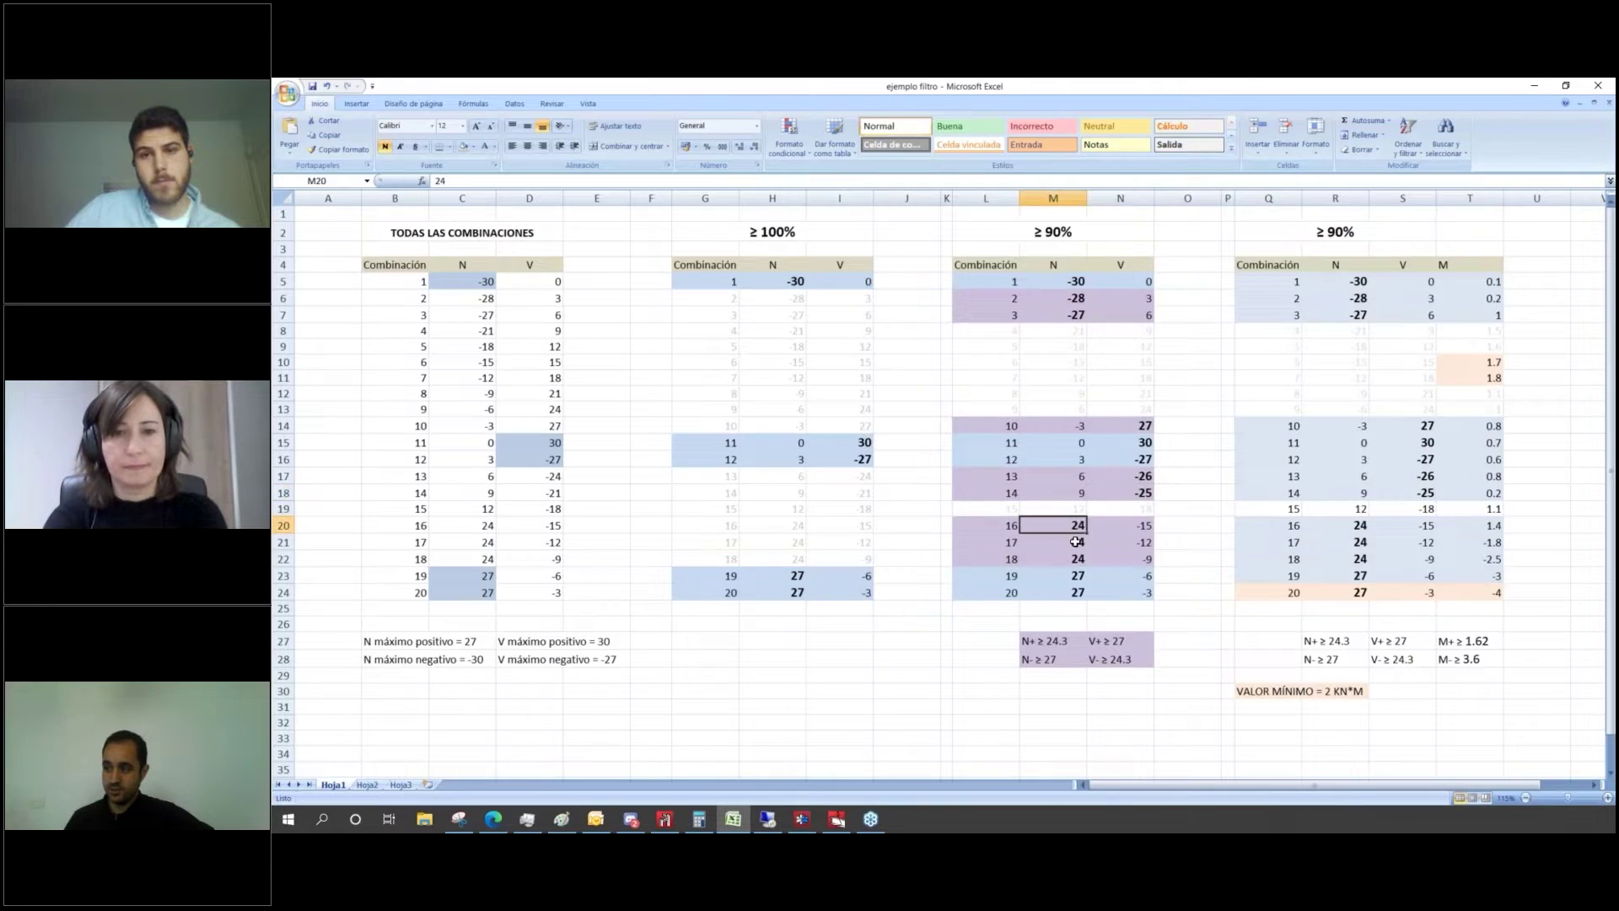
pyautogui.click(1076, 542)
pyautogui.click(1076, 559)
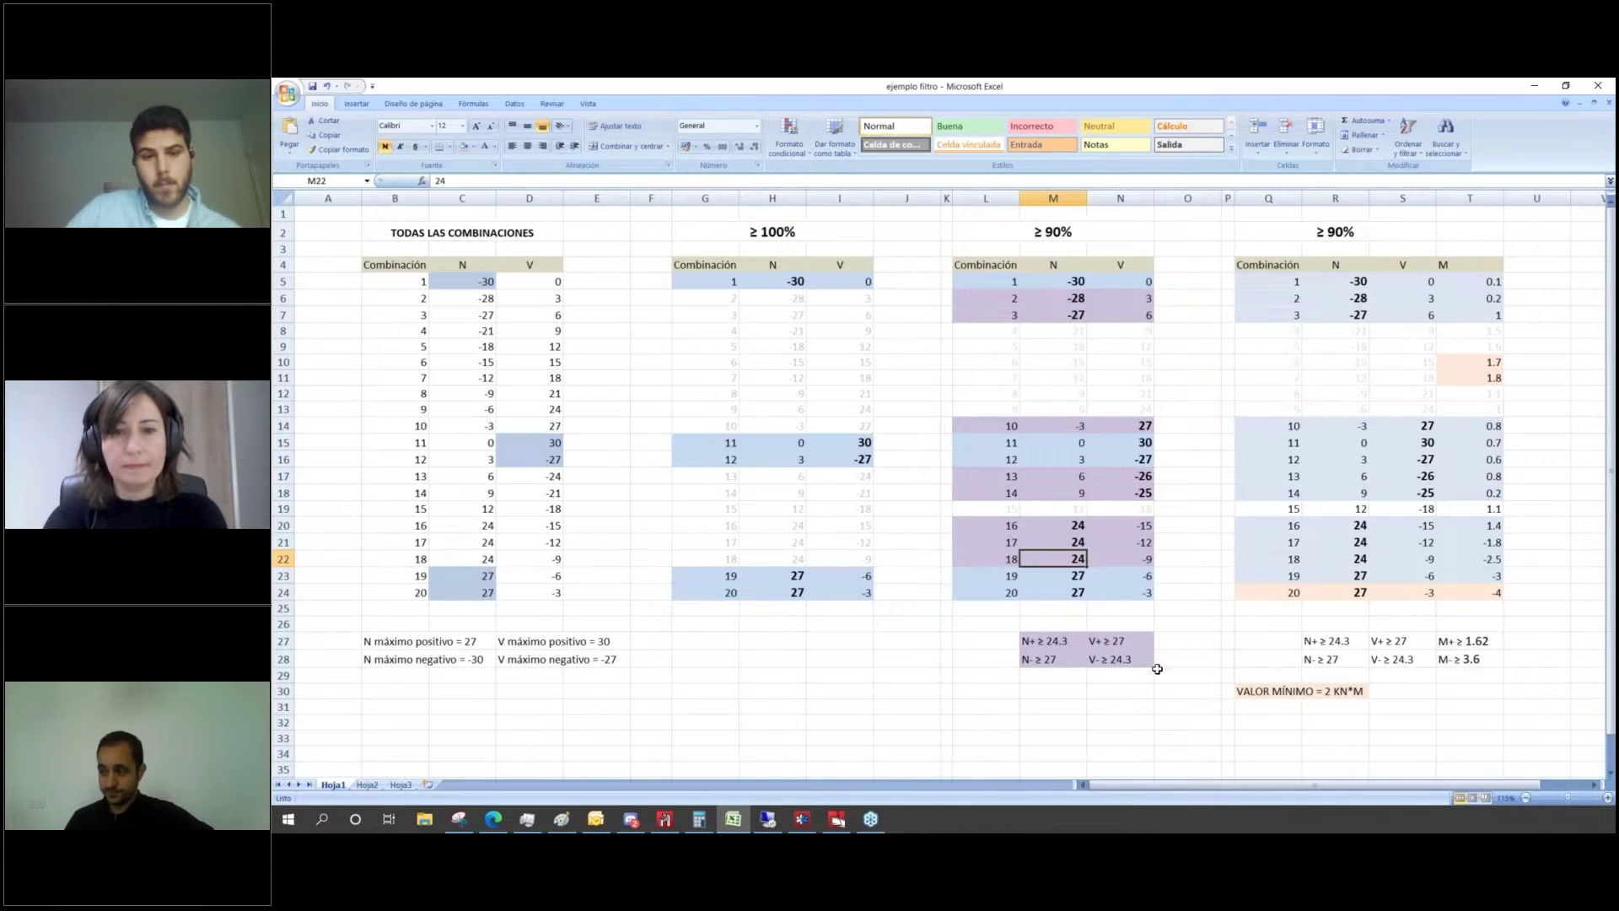
# Step: Switch to the connection editor and set the percentage of all six force conditions, N máximo through Mz máximo, to 90
pyautogui.click(839, 819)
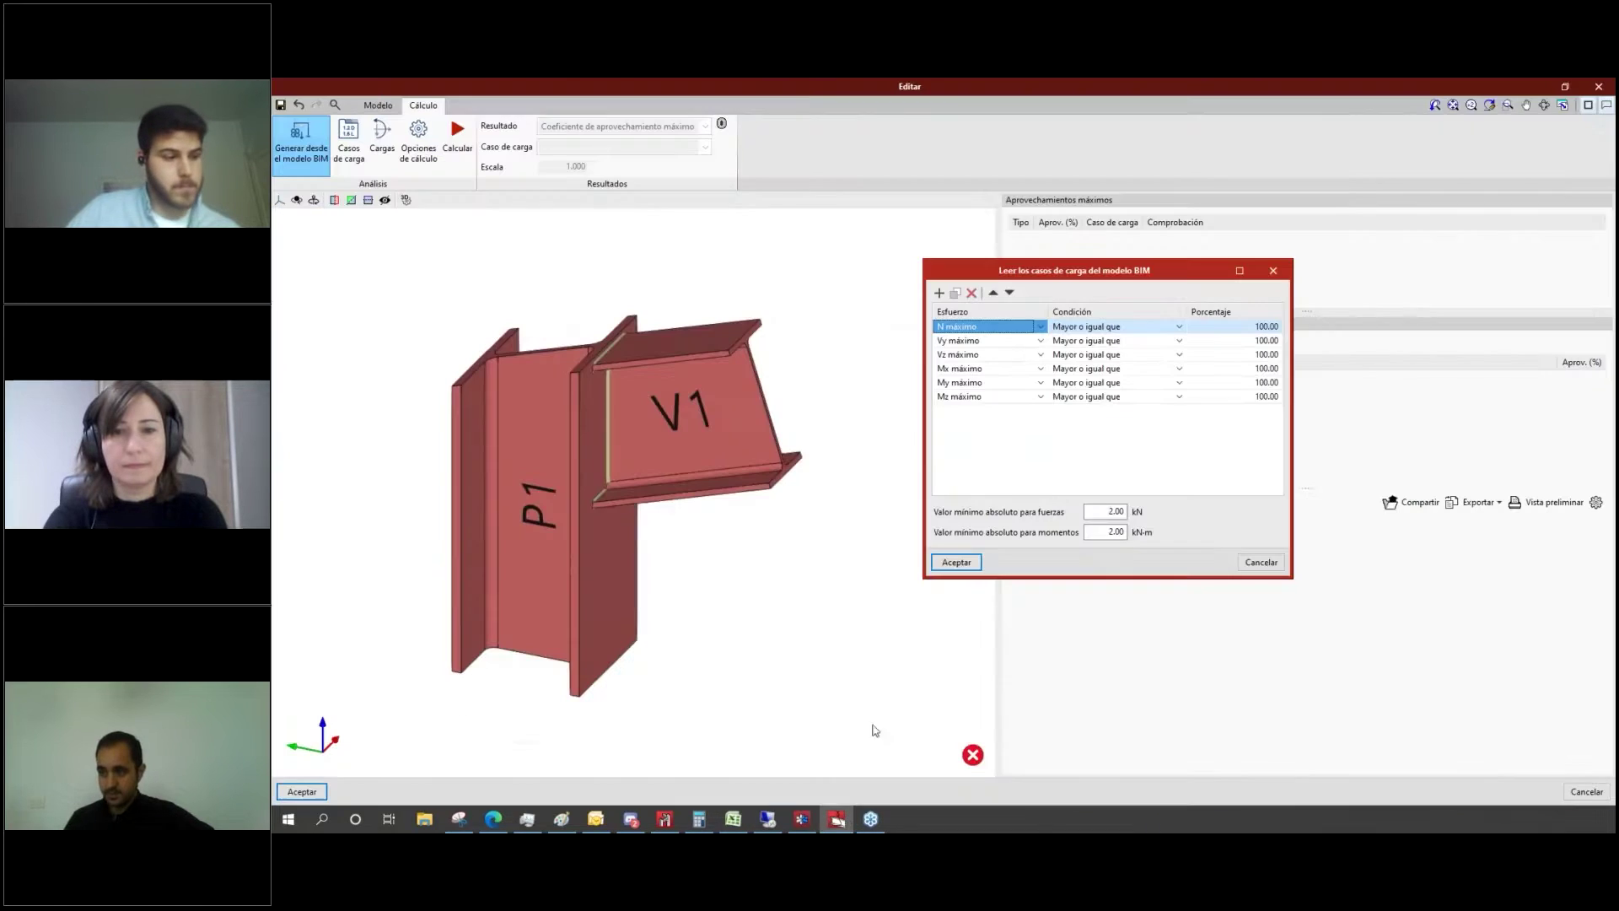
pyautogui.moveTo(1238, 333); pyautogui.dragTo(1238, 401)
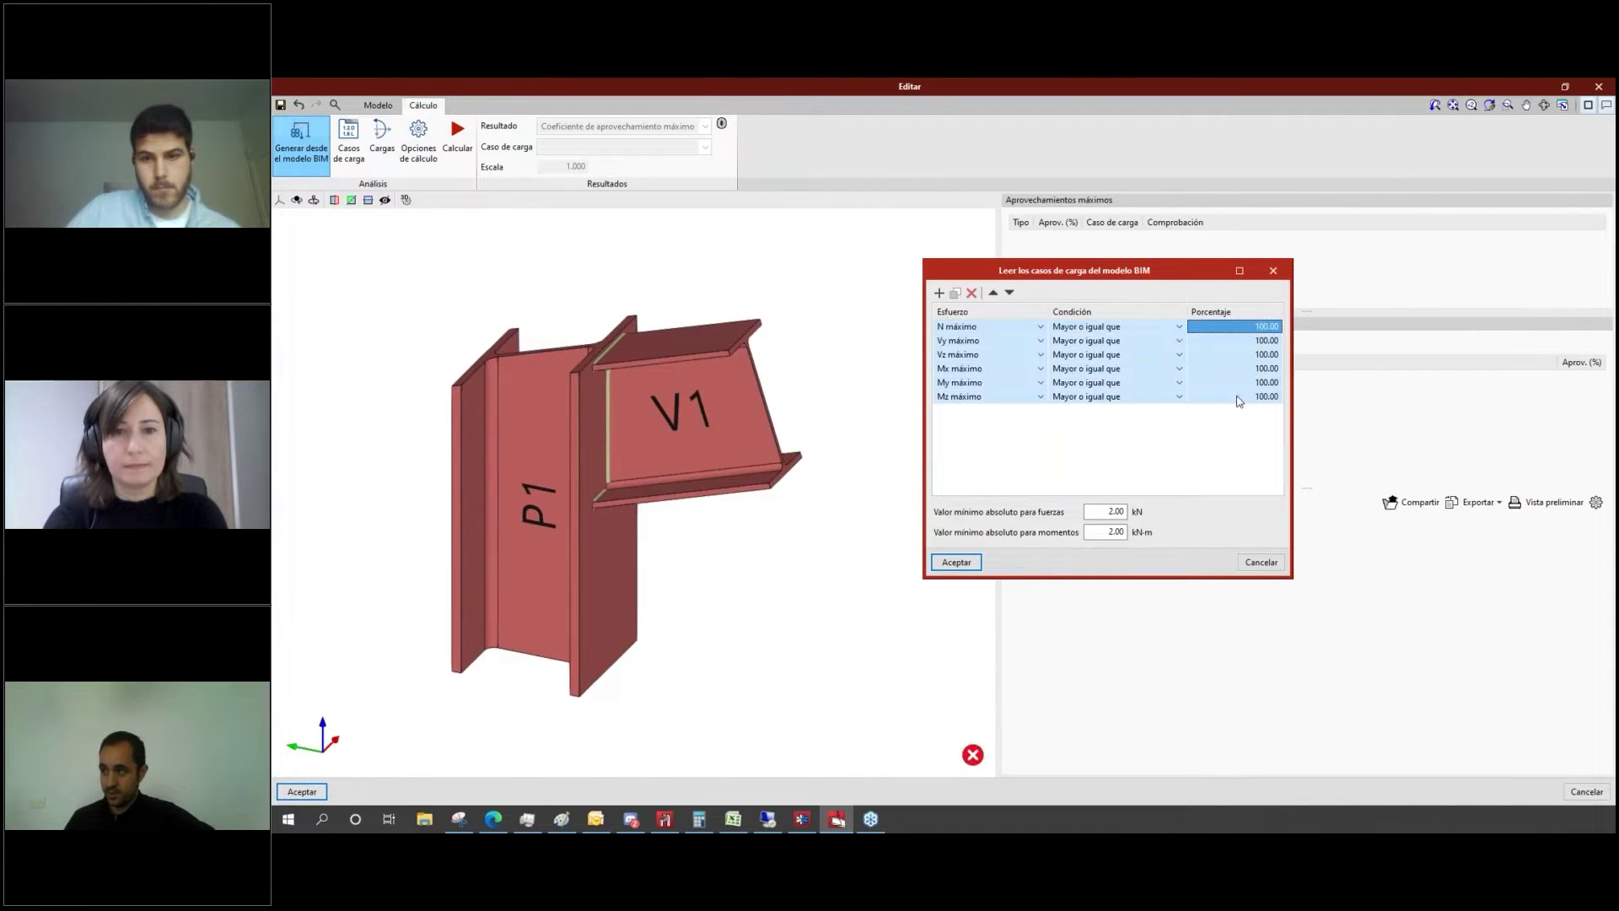
pyautogui.write('90')
pyautogui.press('Return')
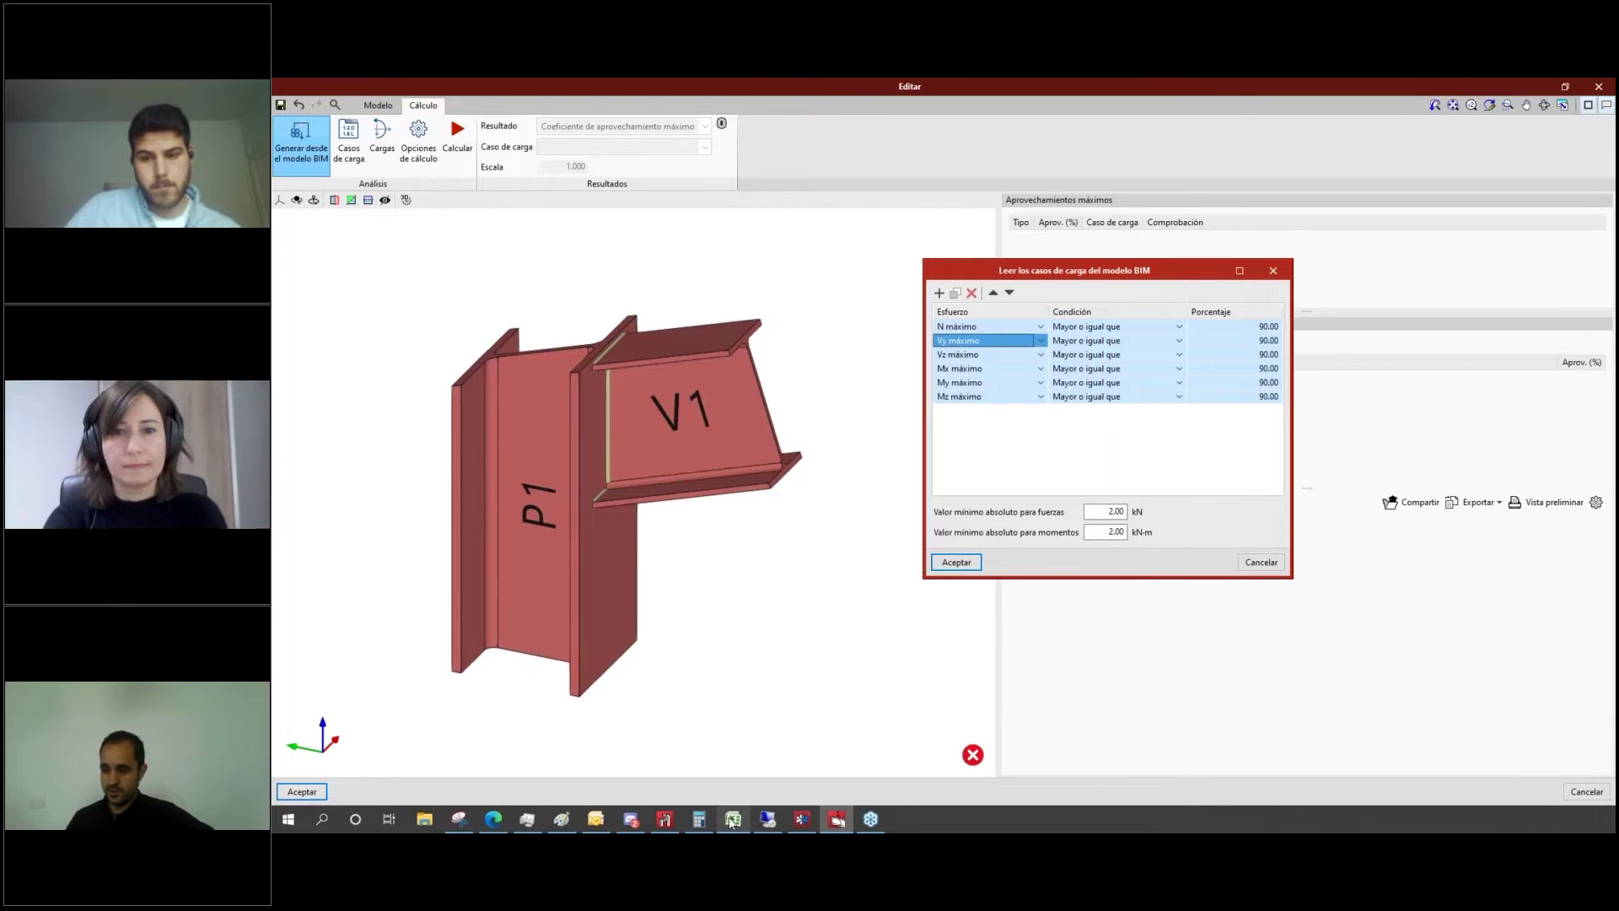
# Step: Switch to the Excel workbook and examine the M values in the ≥ 90% table with moments against the 2 kN·m minimum value
pyautogui.click(740, 819)
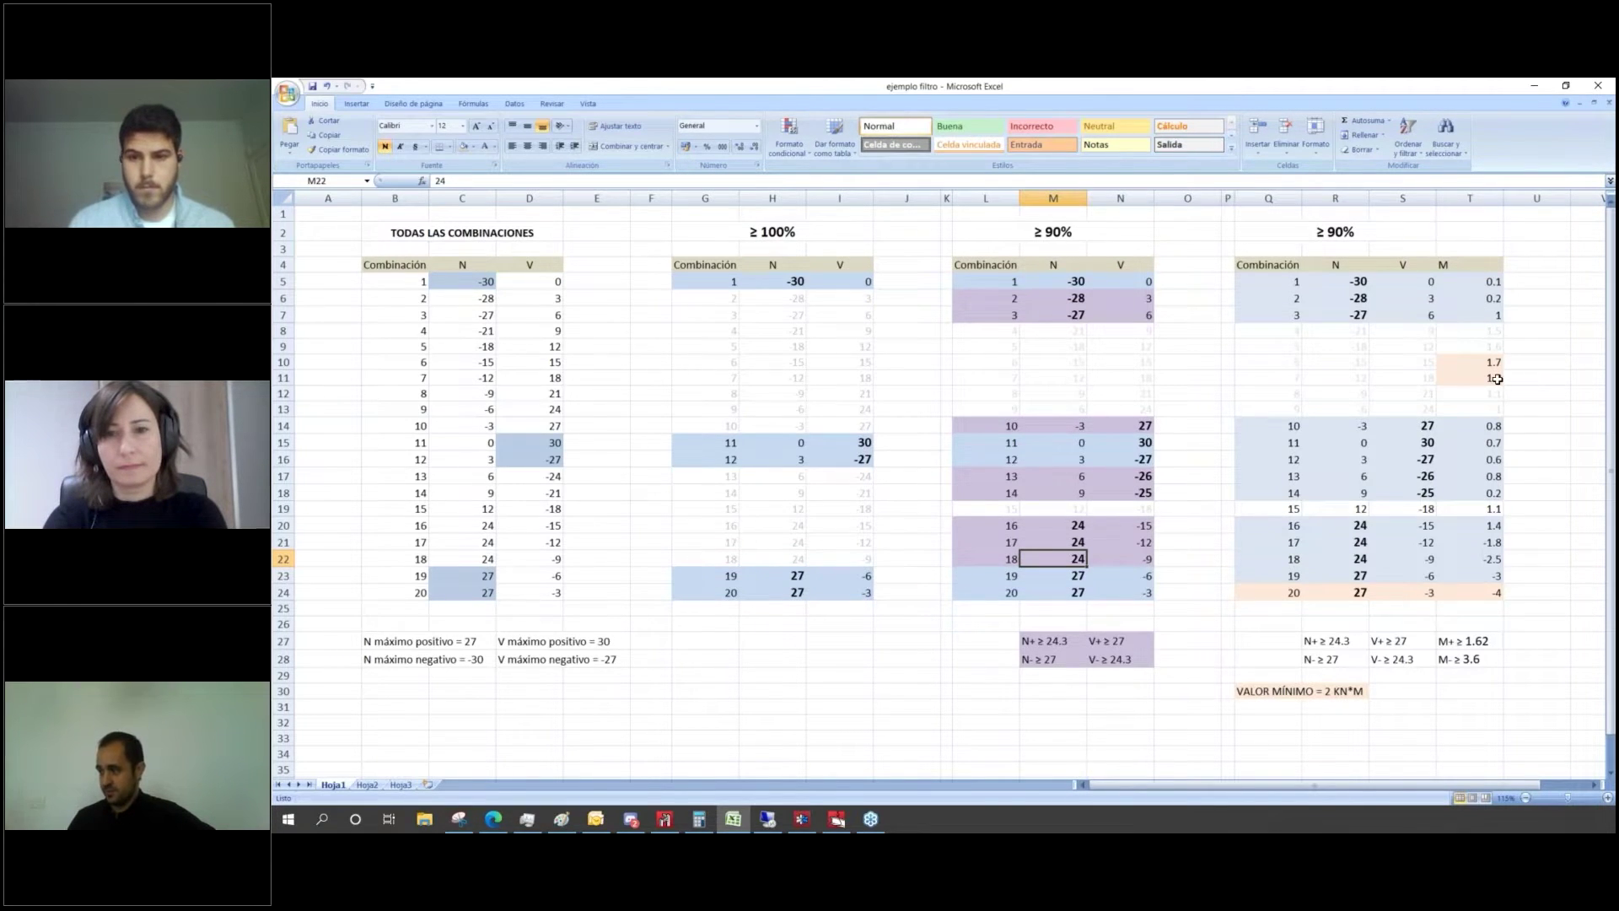
pyautogui.click(1497, 378)
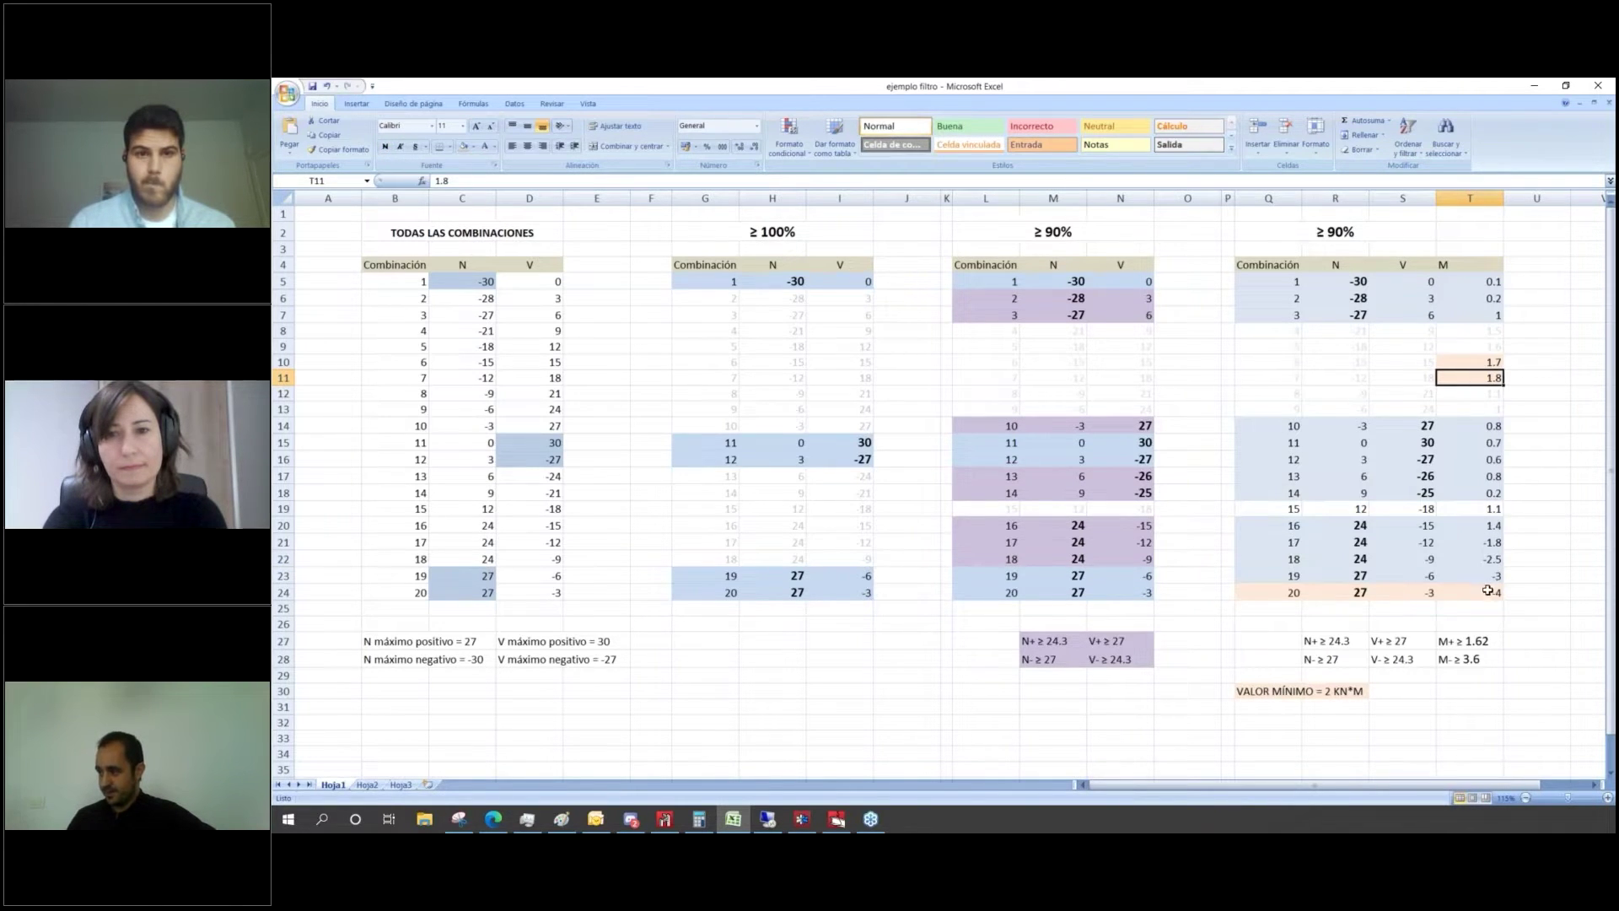
pyautogui.click(1489, 593)
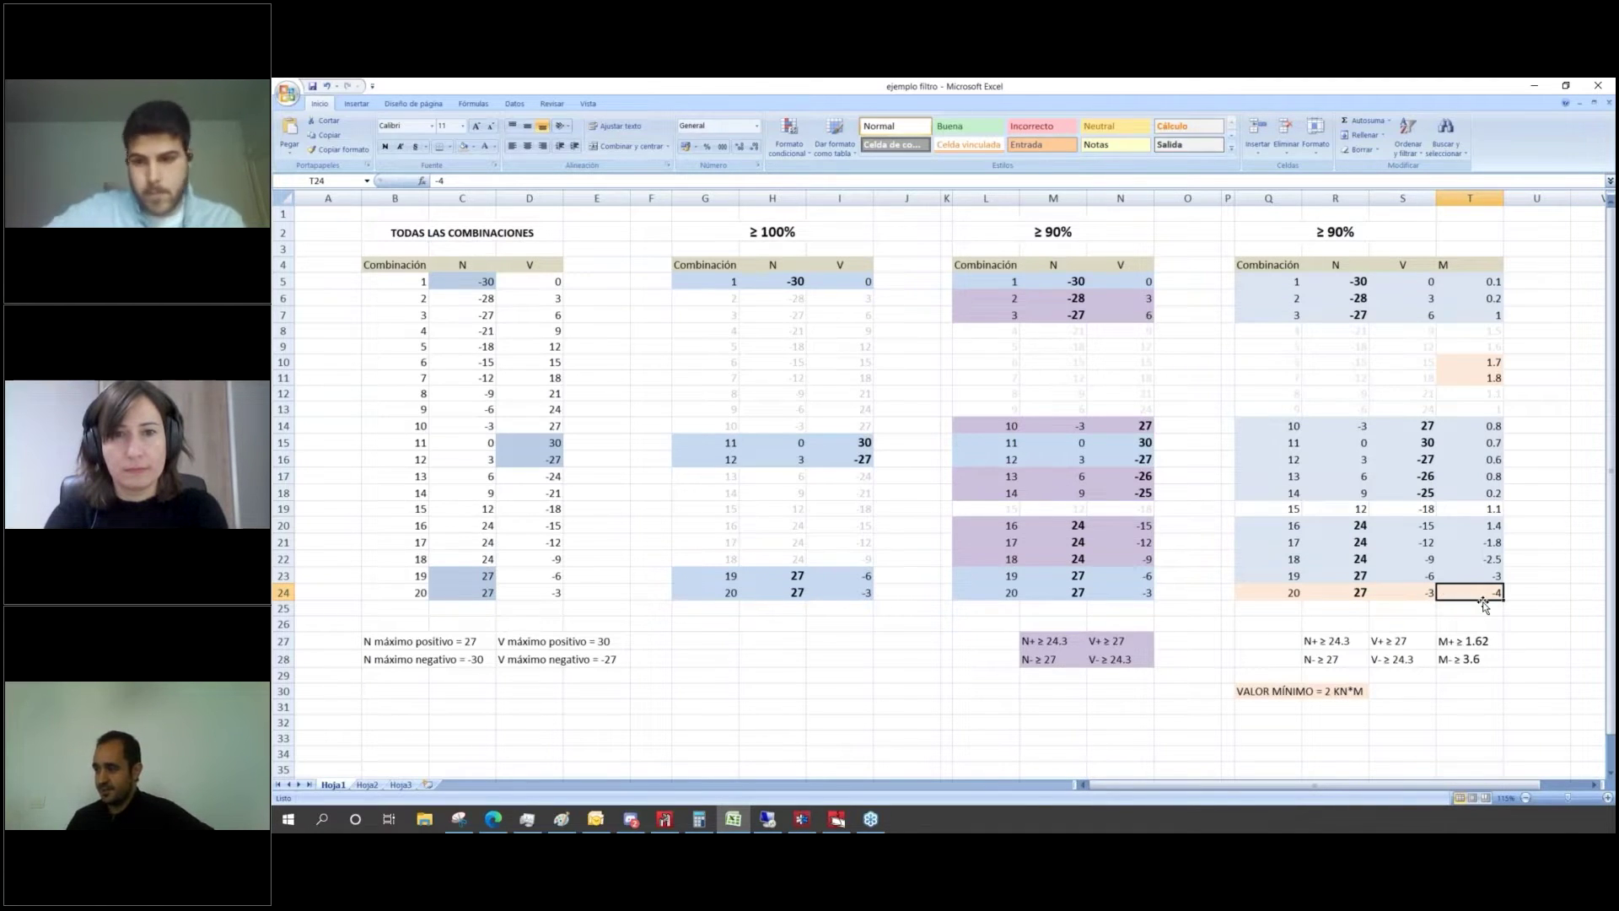
pyautogui.click(1488, 363)
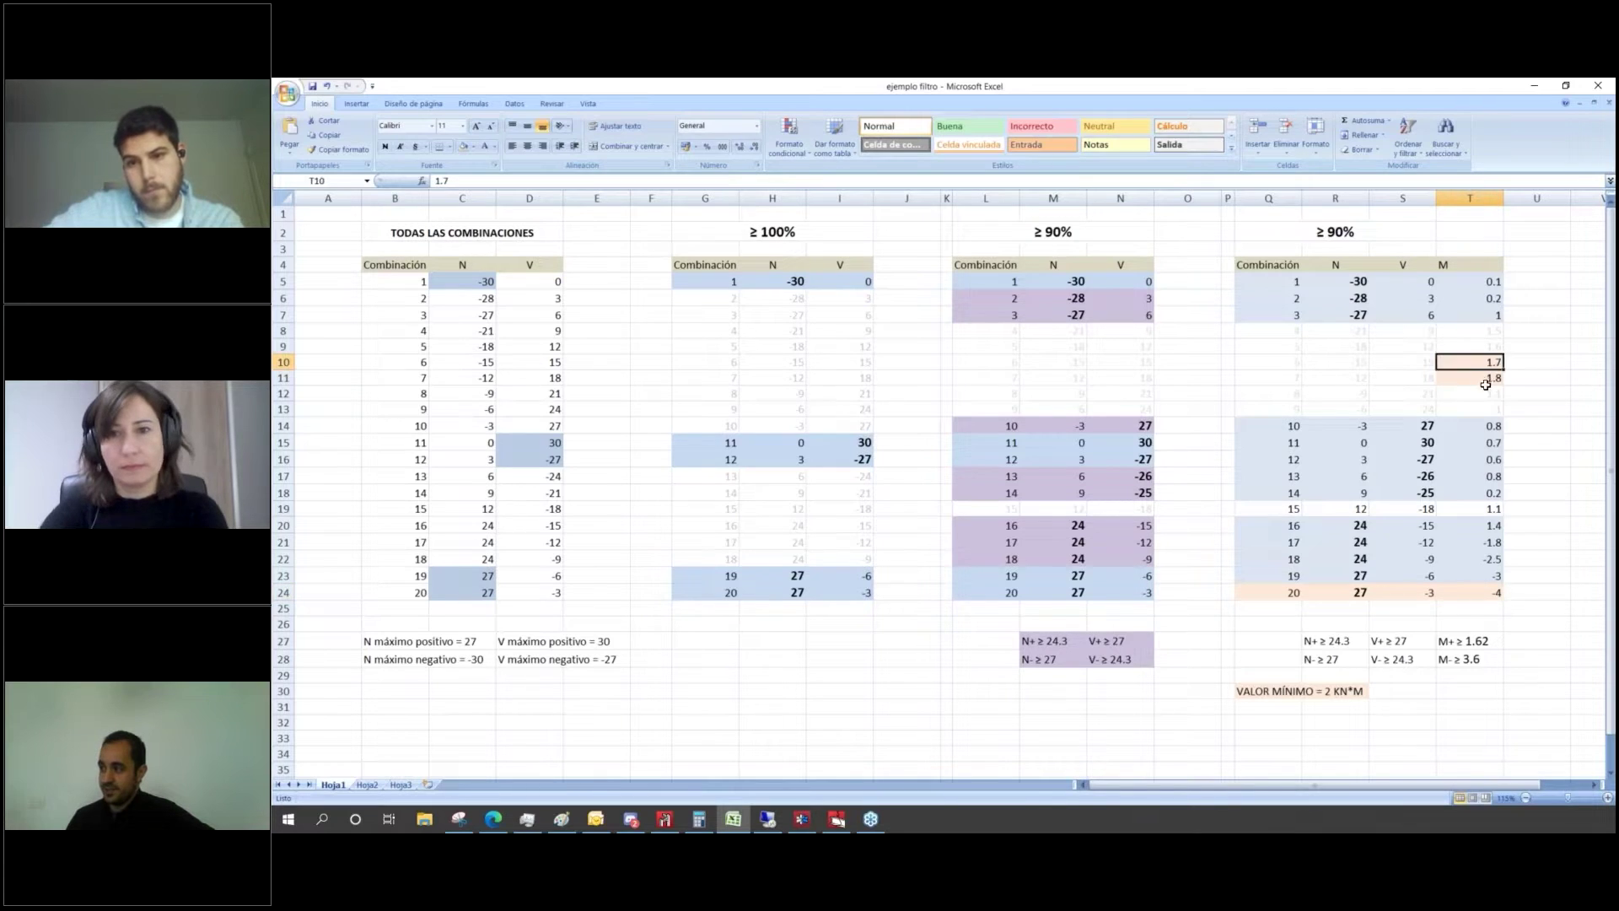
pyautogui.click(1484, 380)
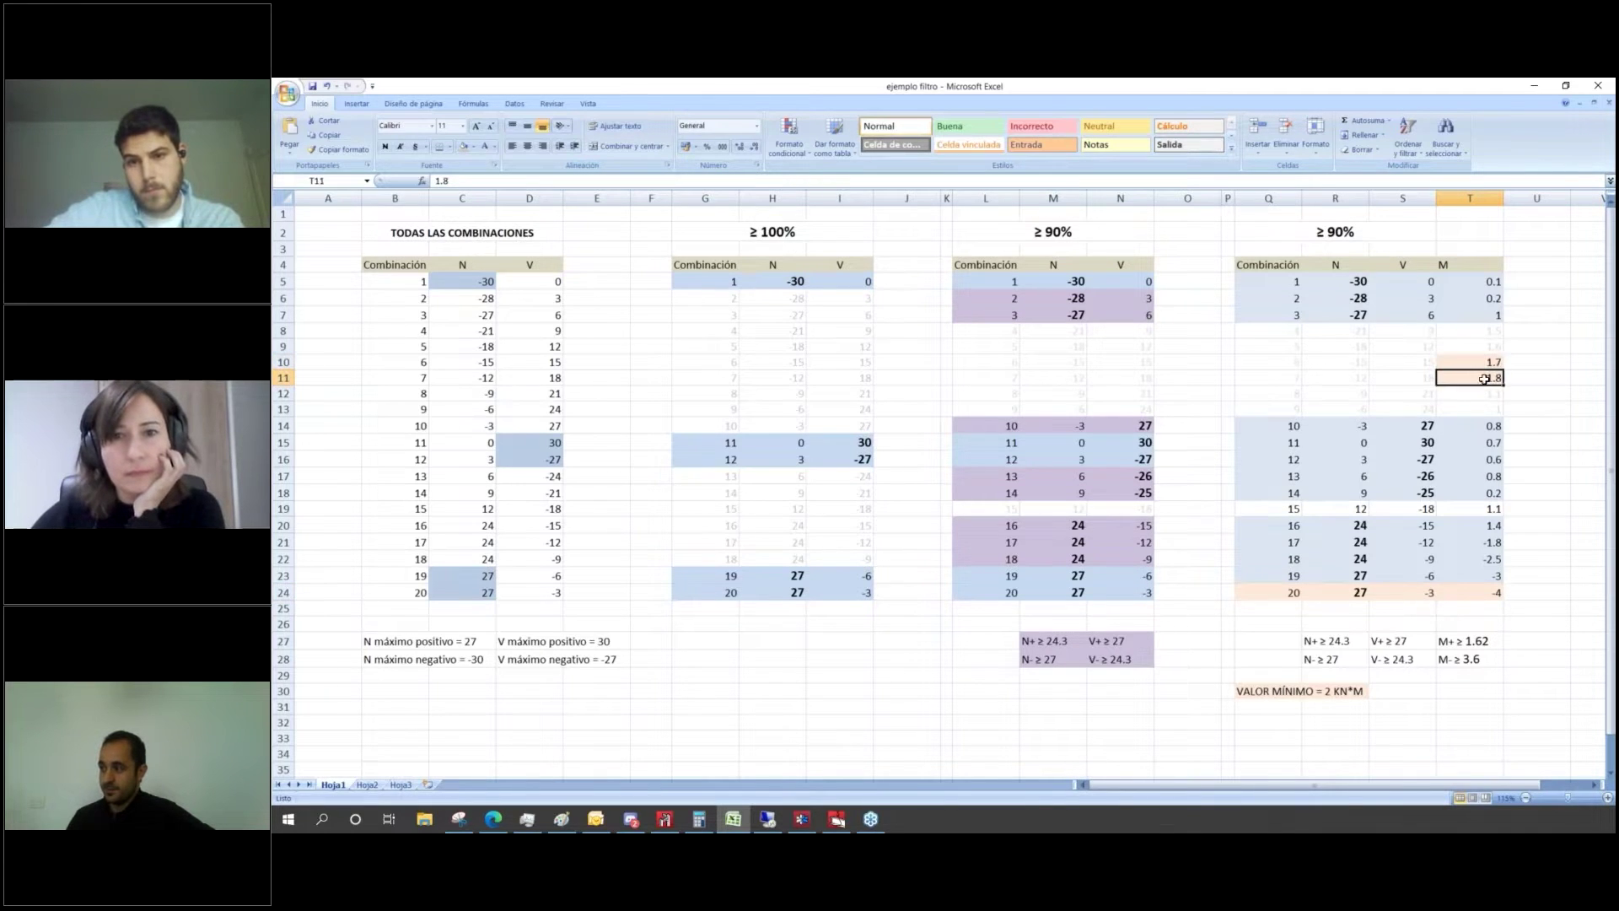
pyautogui.moveTo(1296, 362); pyautogui.dragTo(1484, 379)
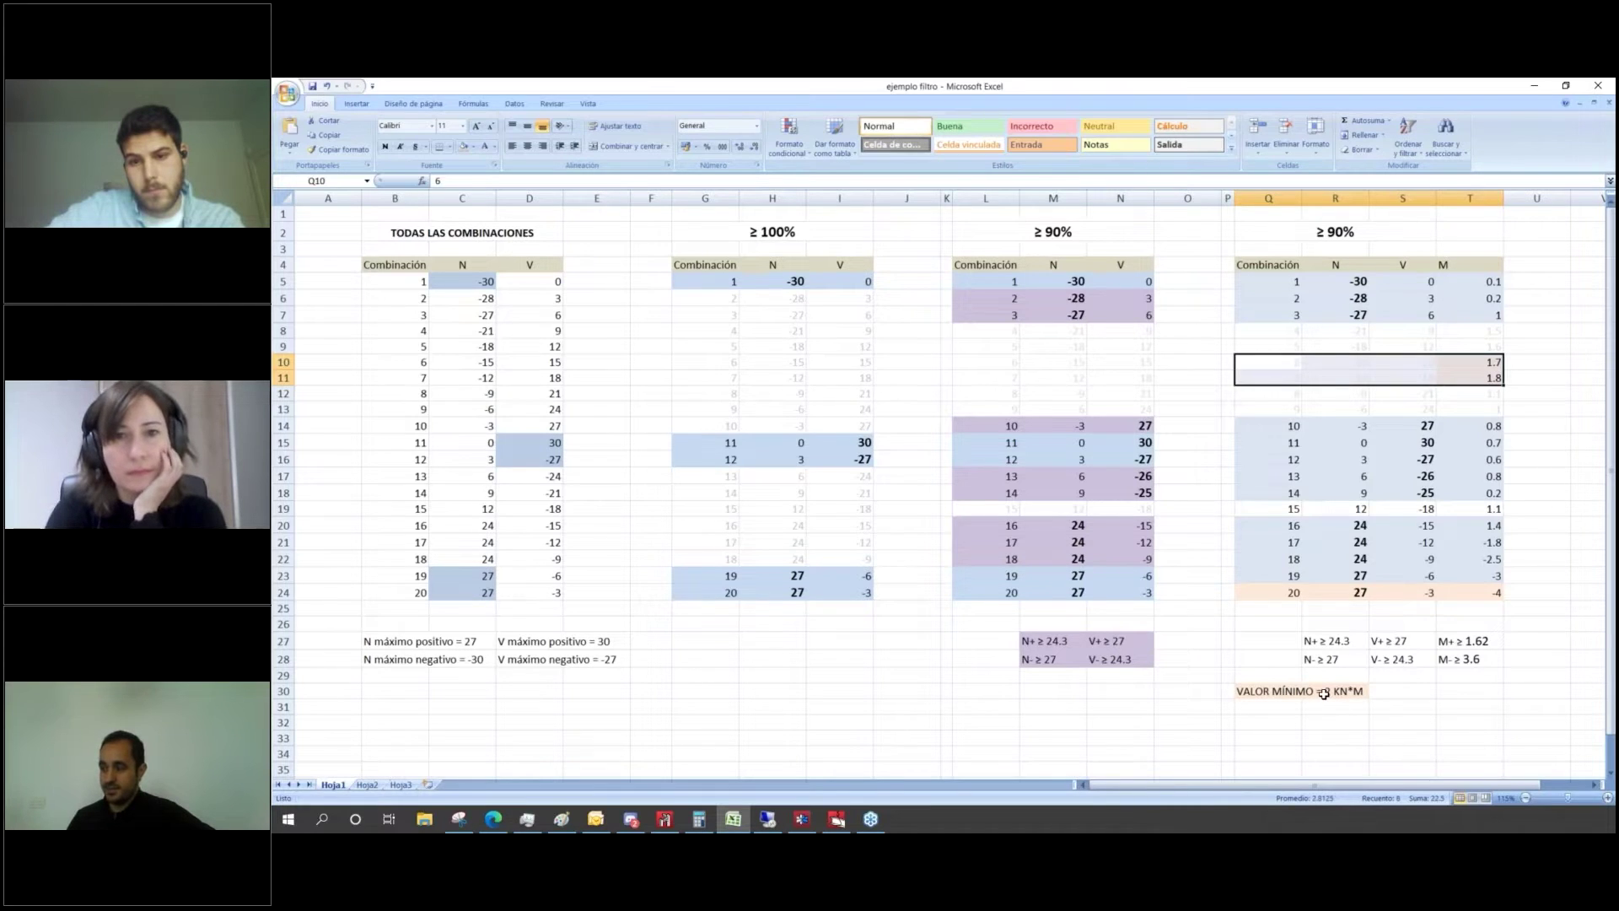
pyautogui.click(1329, 694)
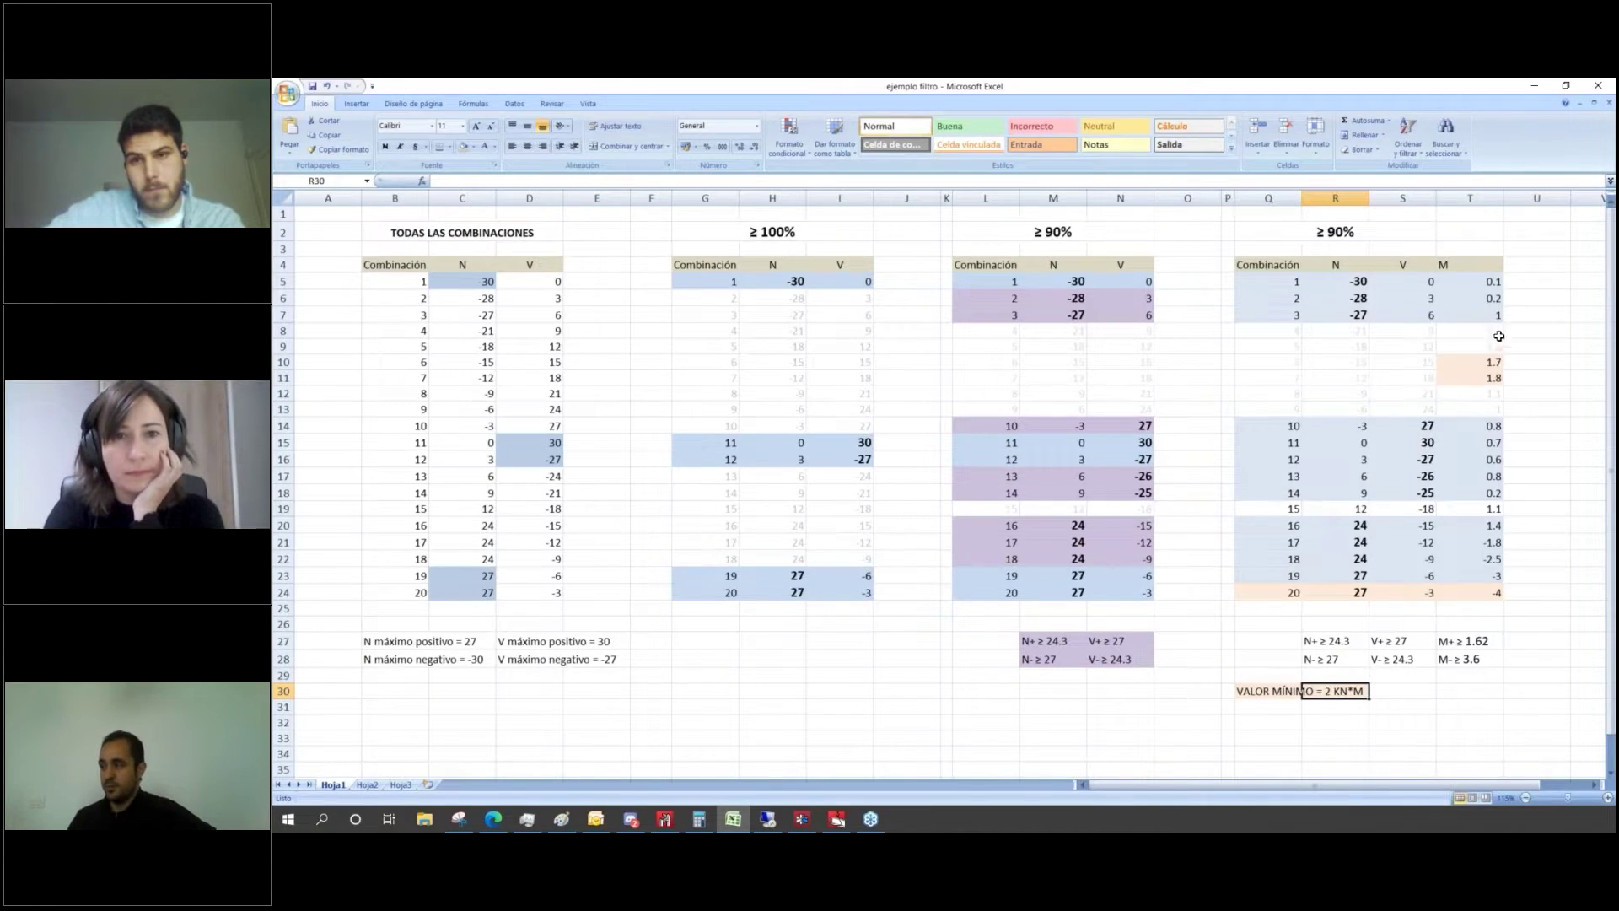
pyautogui.click(1495, 335)
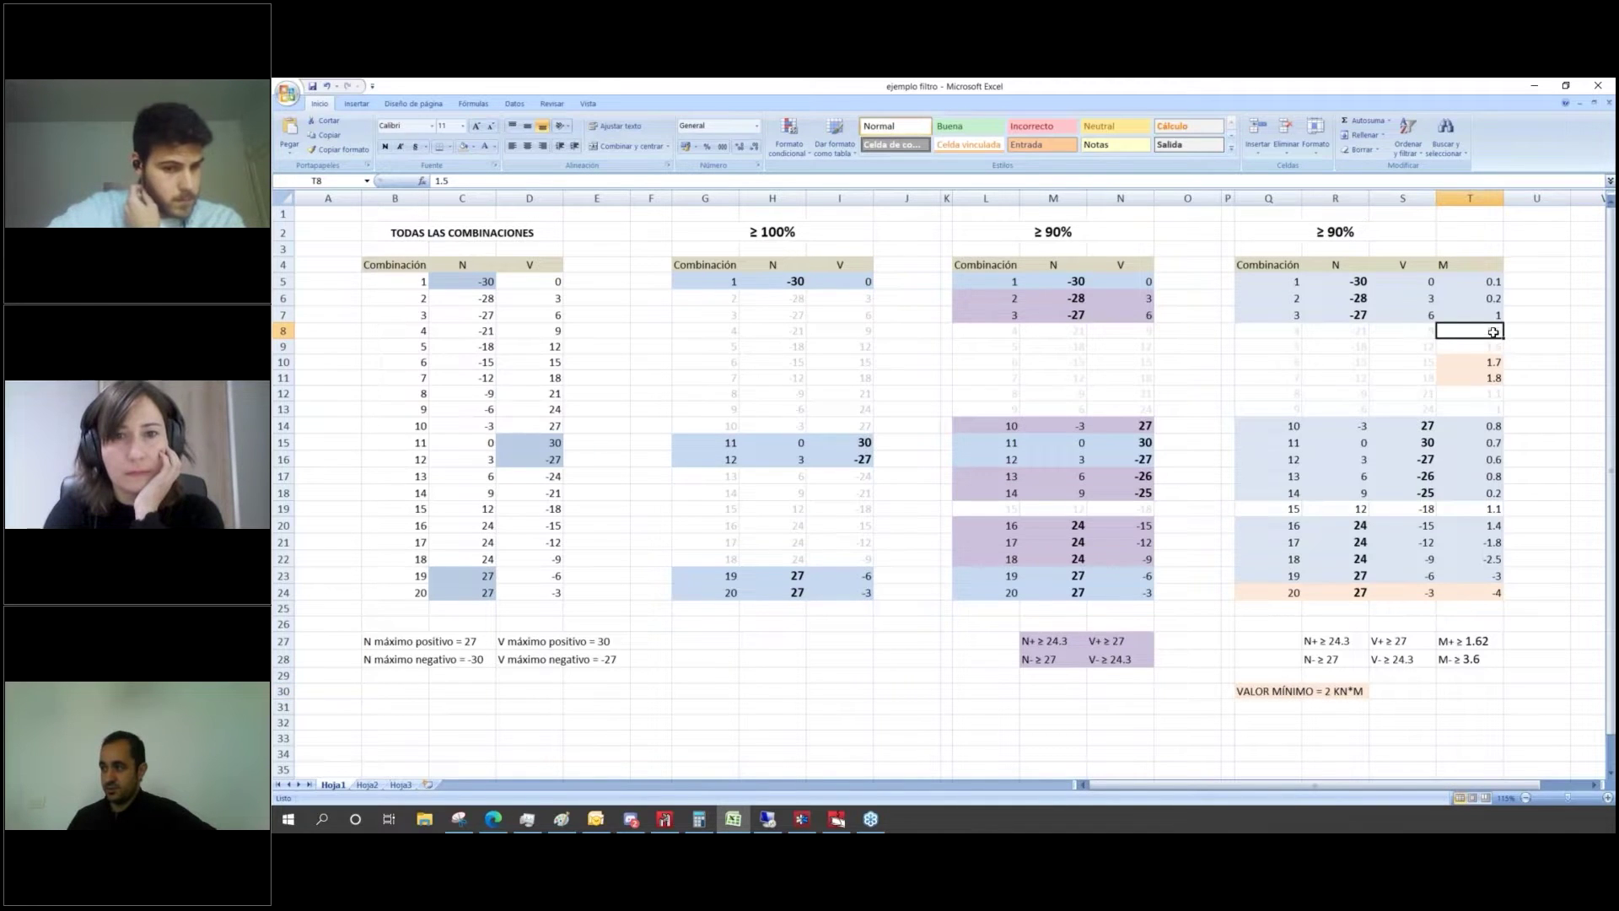
pyautogui.moveTo(1494, 338); pyautogui.dragTo(1260, 409)
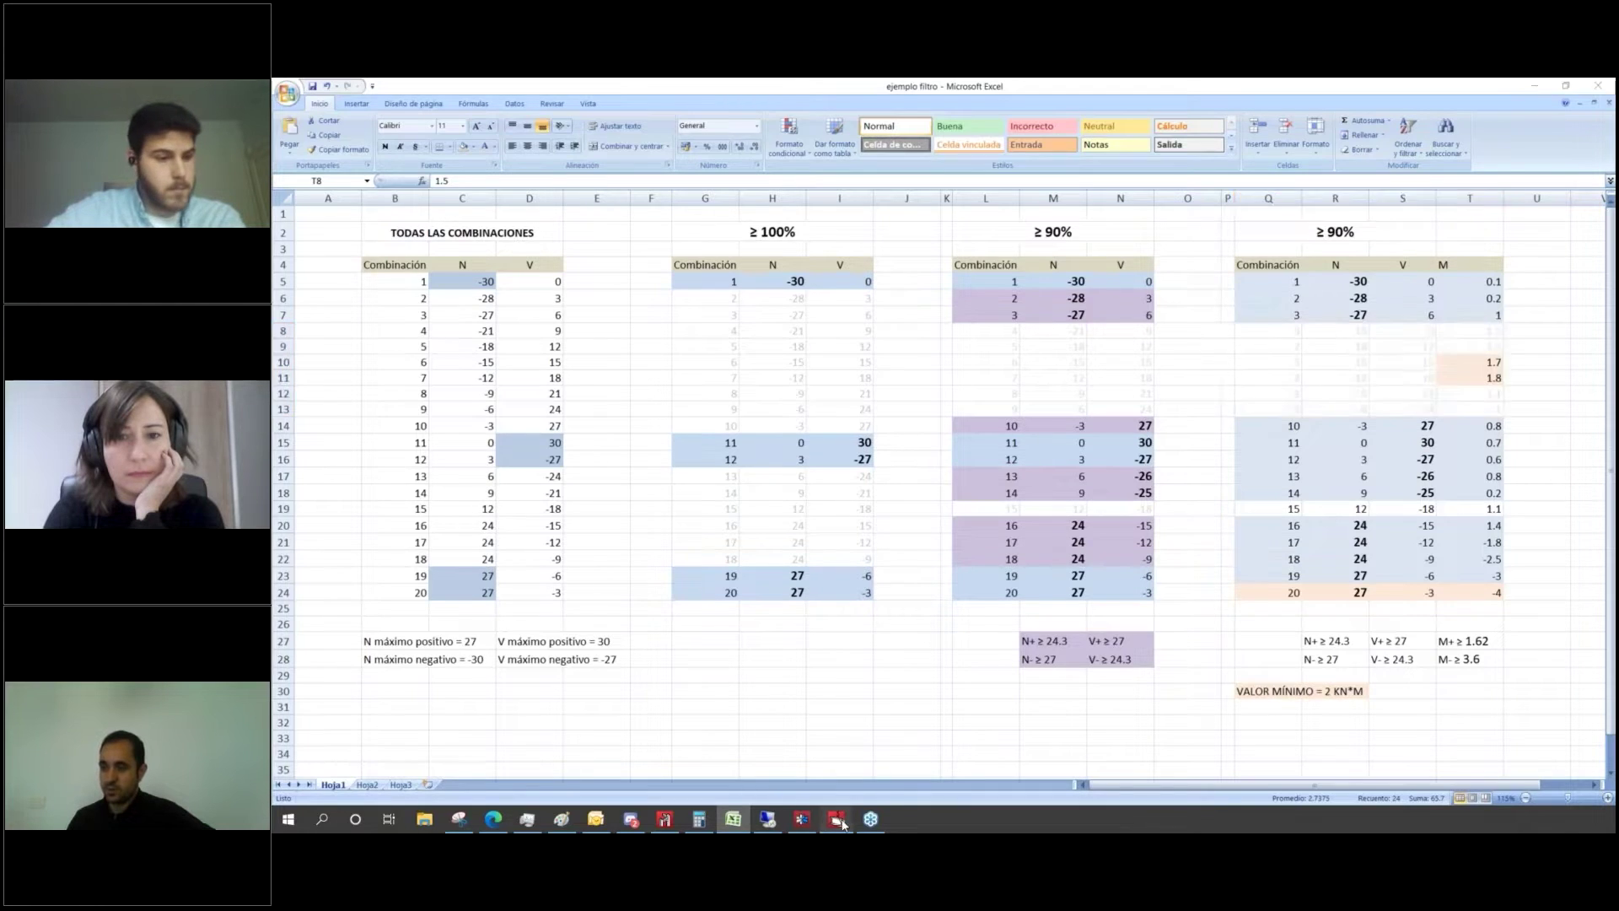
# Step: Switch to the connection editor and examine the filter's minimum absolute values for forces and moments
pyautogui.click(836, 819)
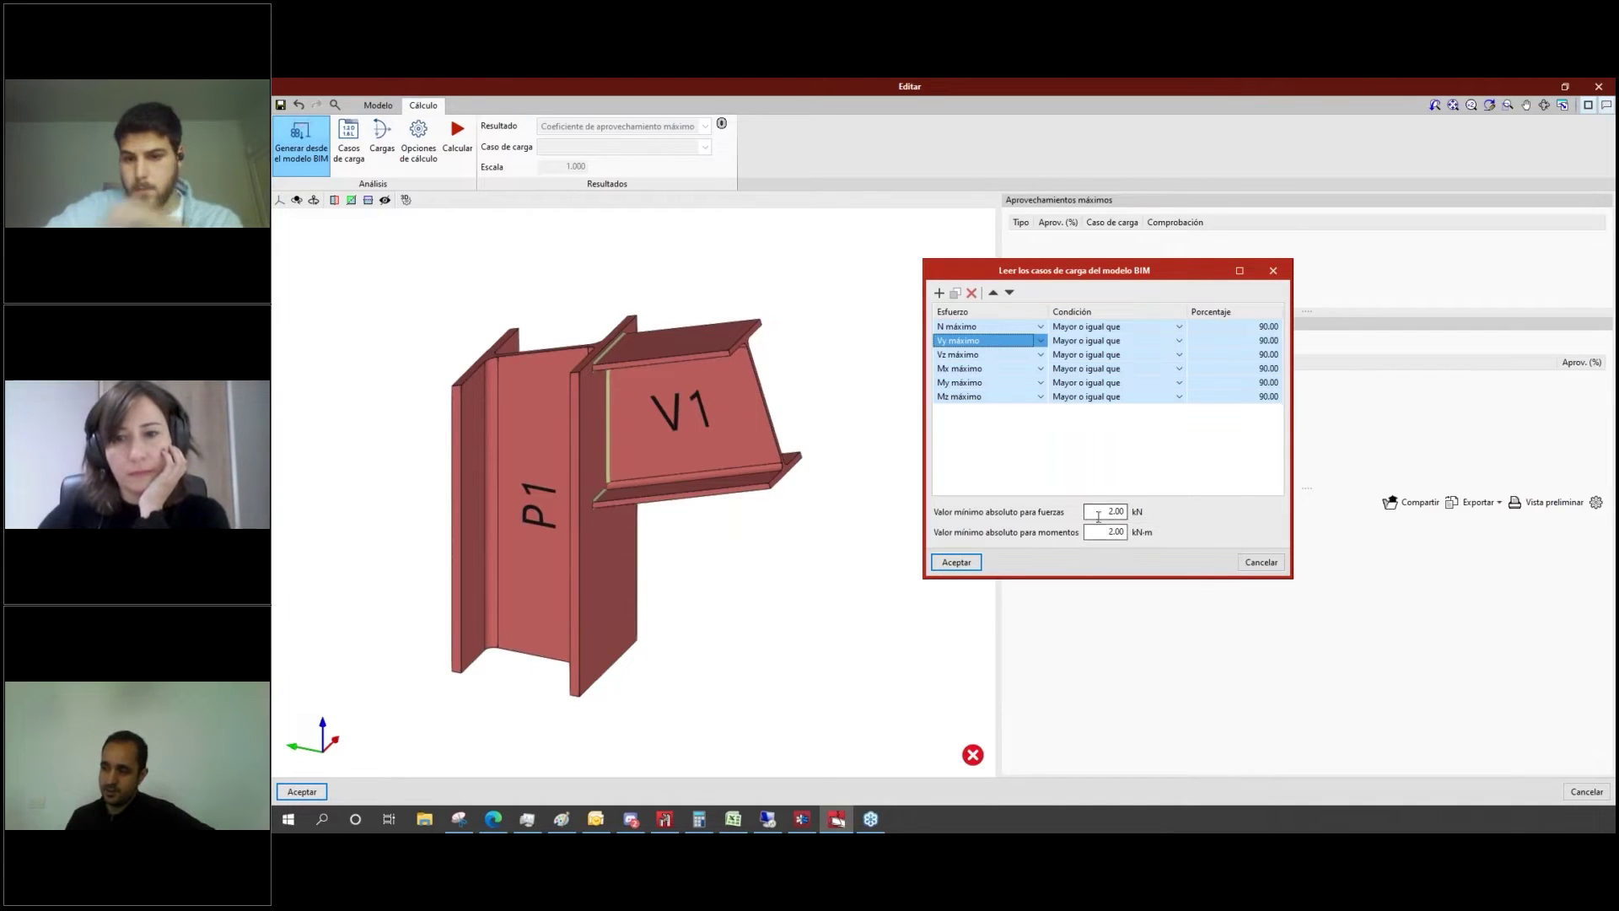
pyautogui.click(1100, 512)
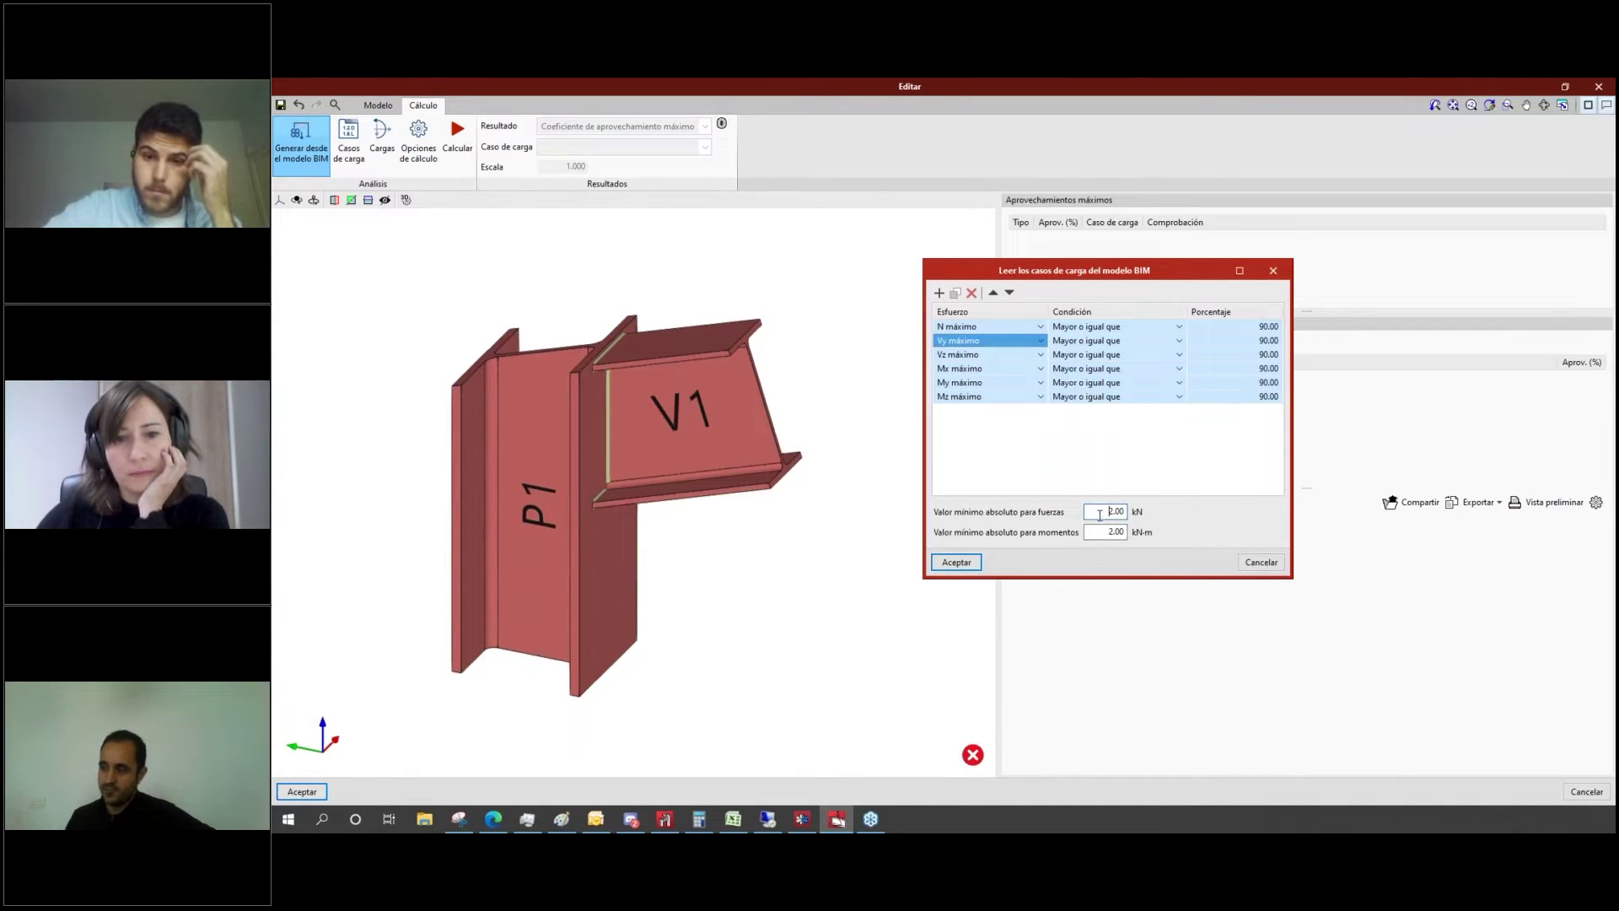
pyautogui.click(1100, 530)
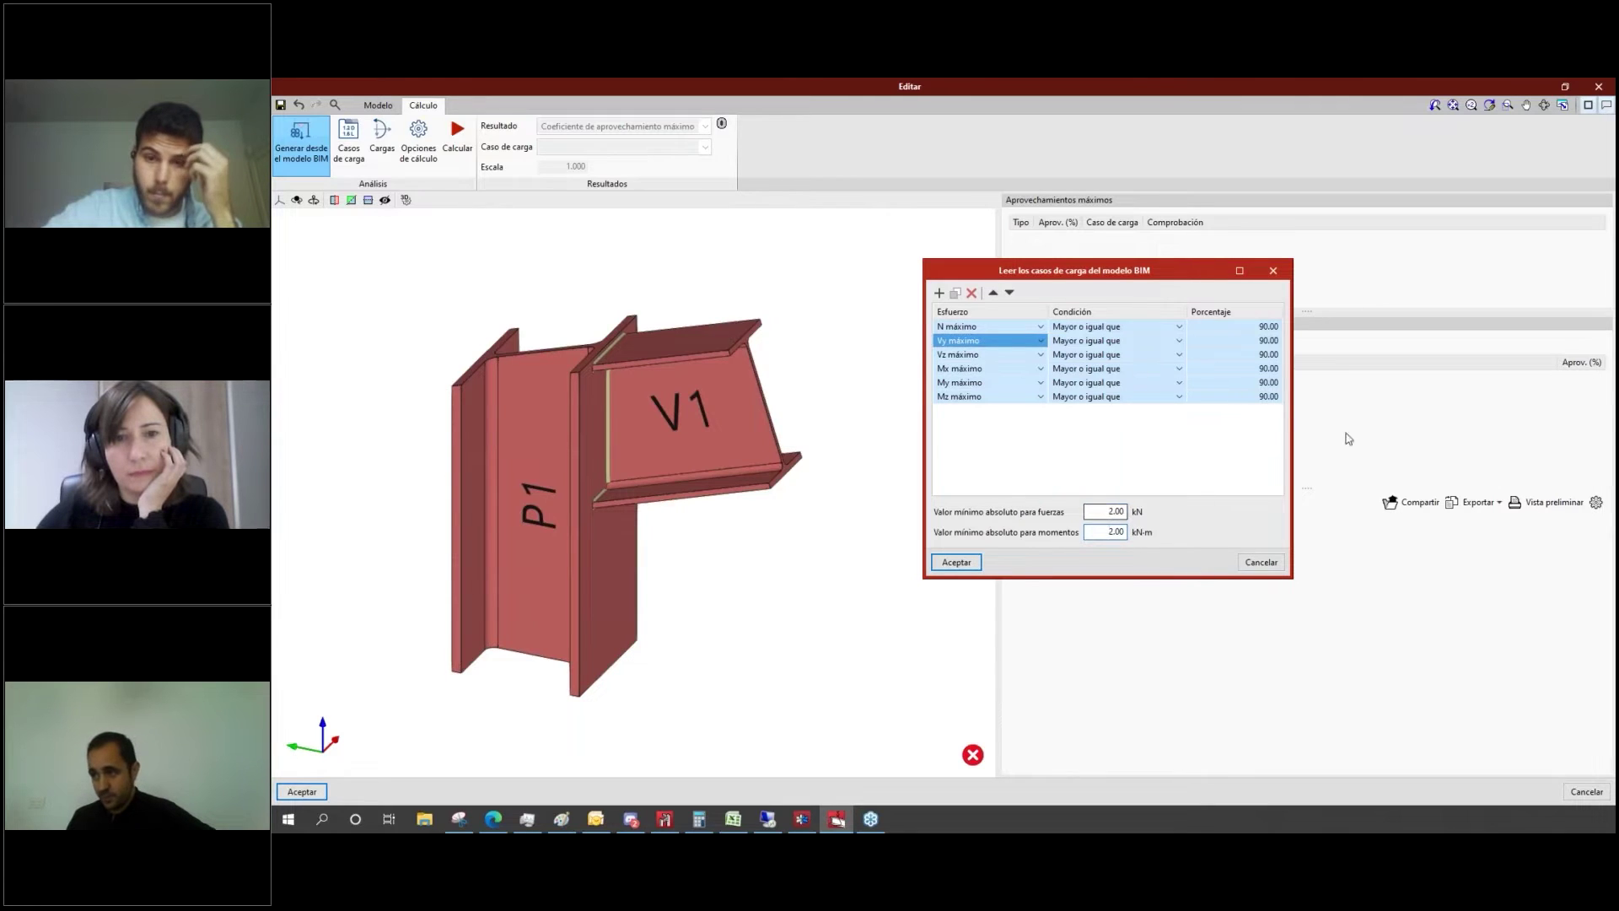
# Step: Switch to Paint and compare the combination counts, calculation times and weld utilisation with and without filters
pyautogui.click(563, 820)
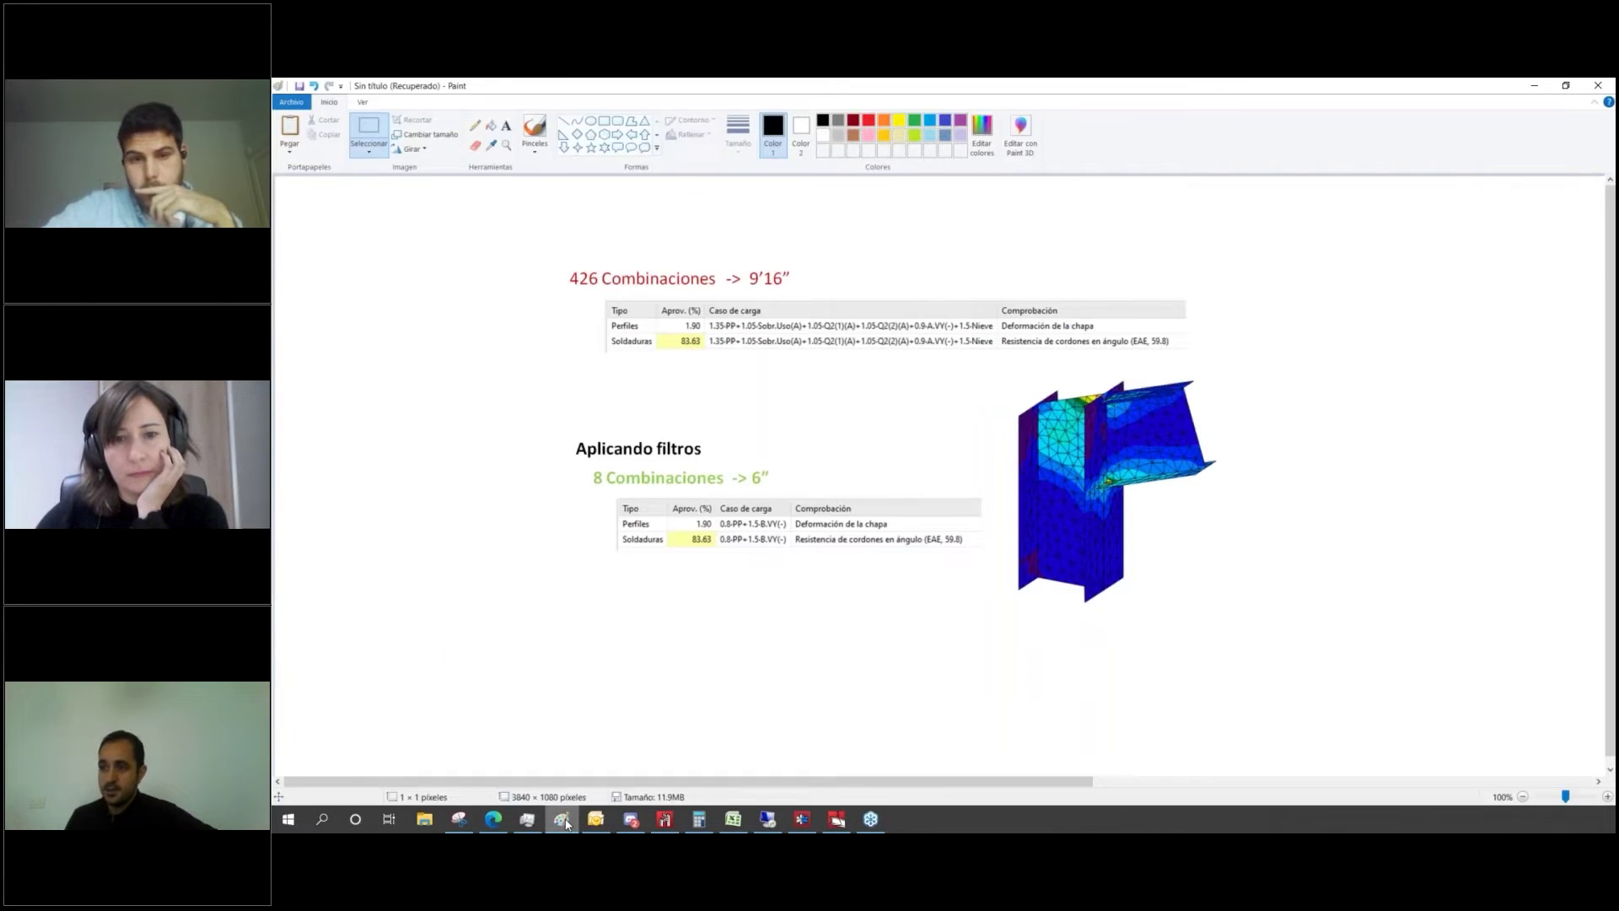
pyautogui.click(666, 820)
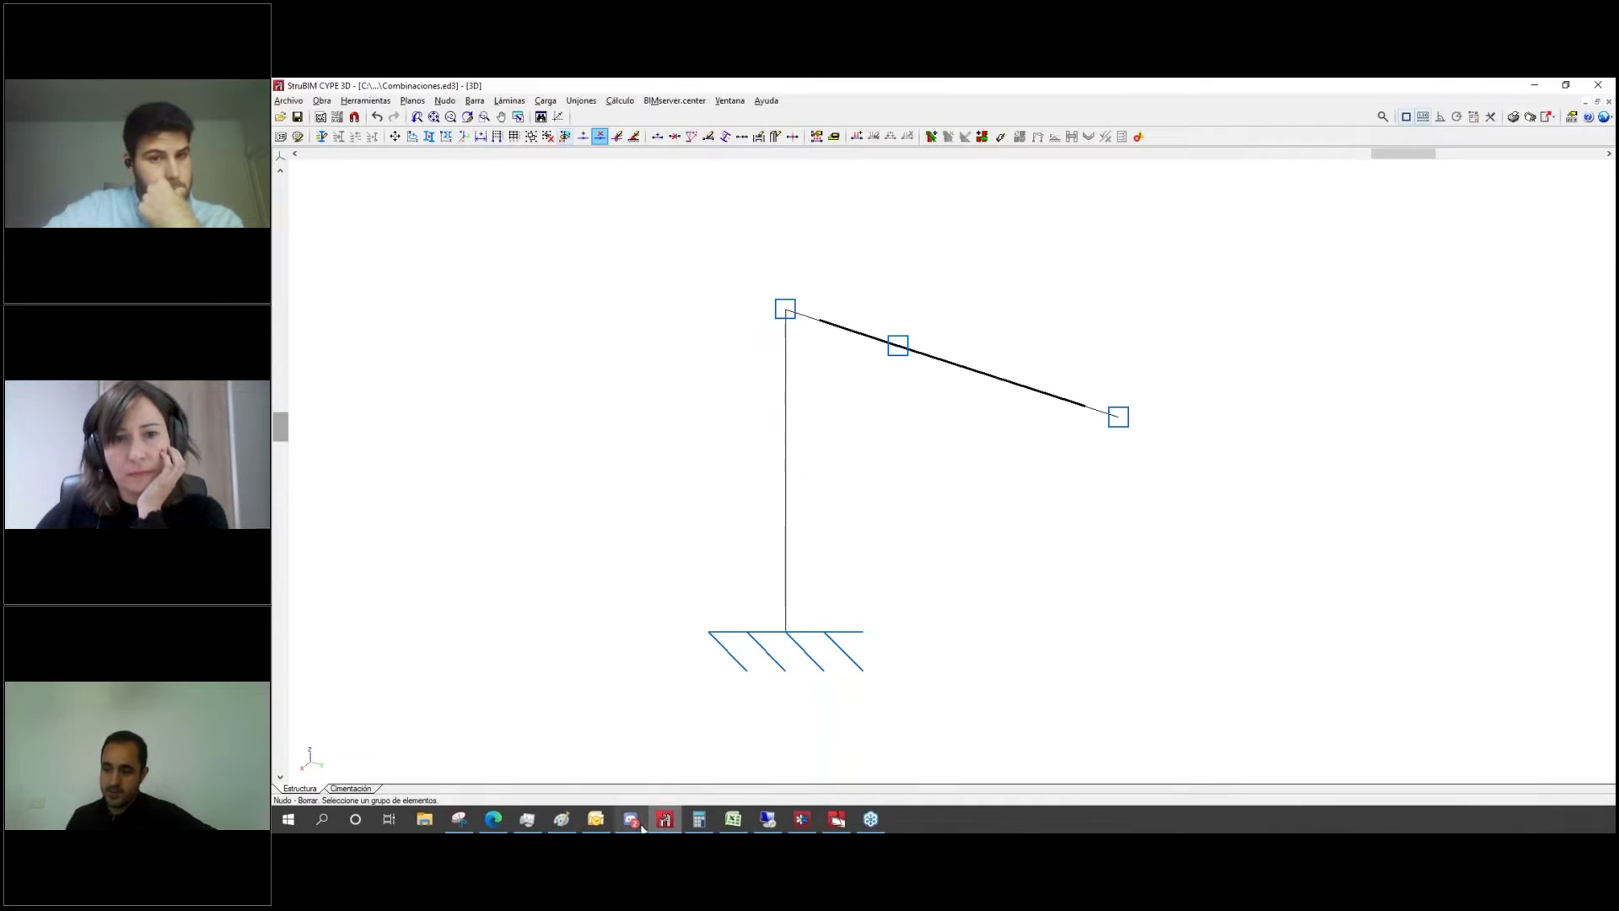
pyautogui.moveTo(628, 828)
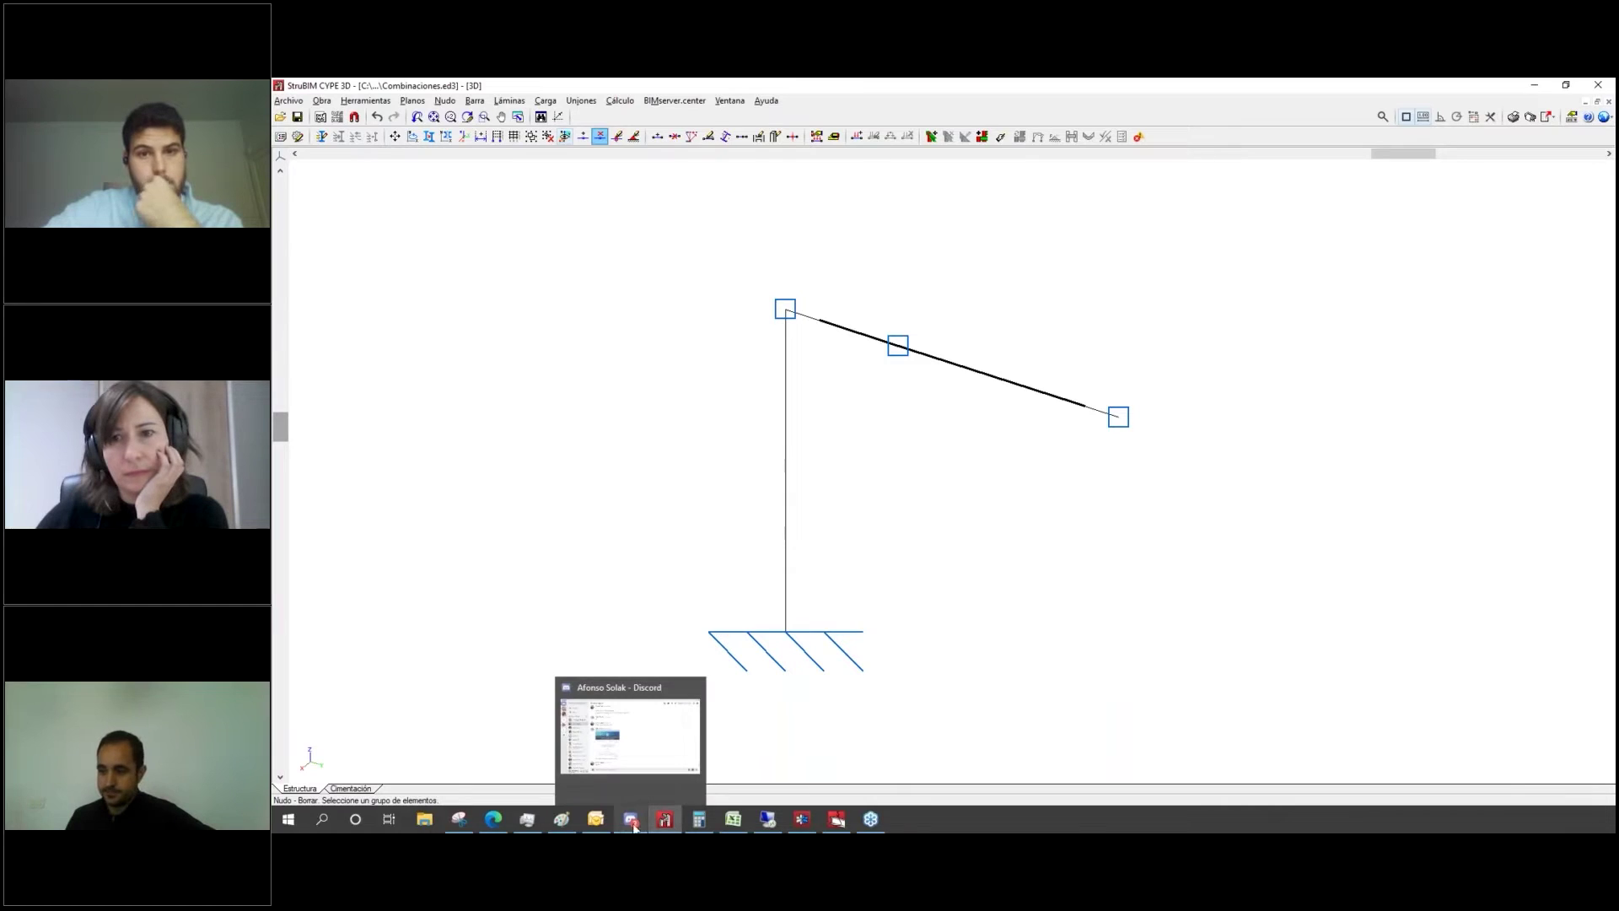
pyautogui.click(573, 824)
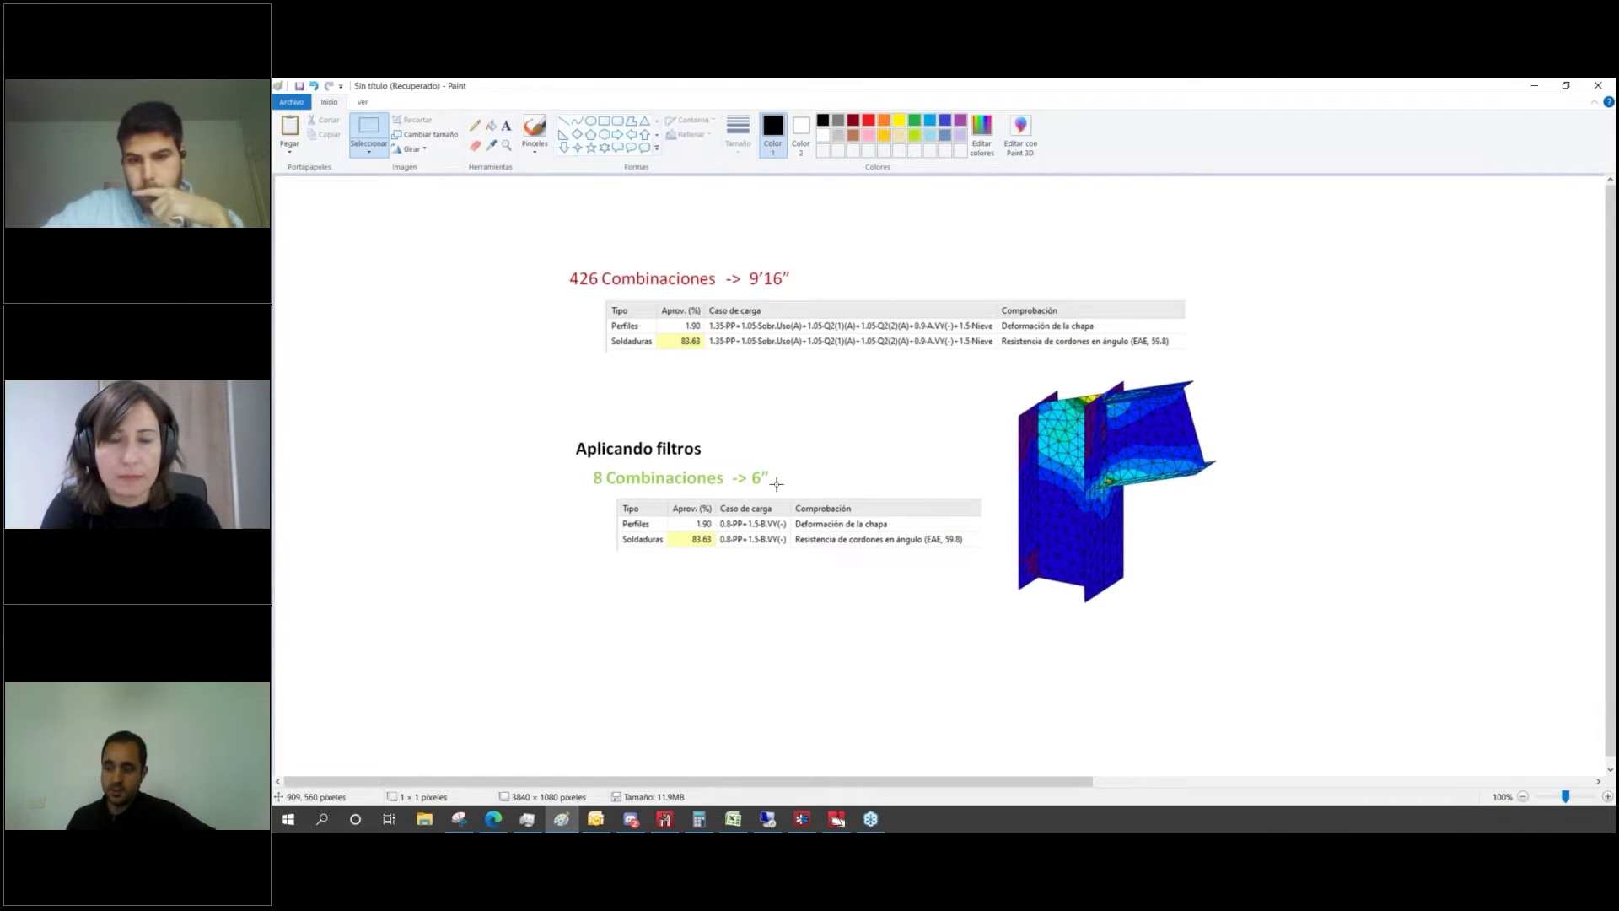
# Step: Switch to the connection editor, cancel the 90% filter edits, and import the BIM model load cases with all percentages at 100
pyautogui.click(837, 822)
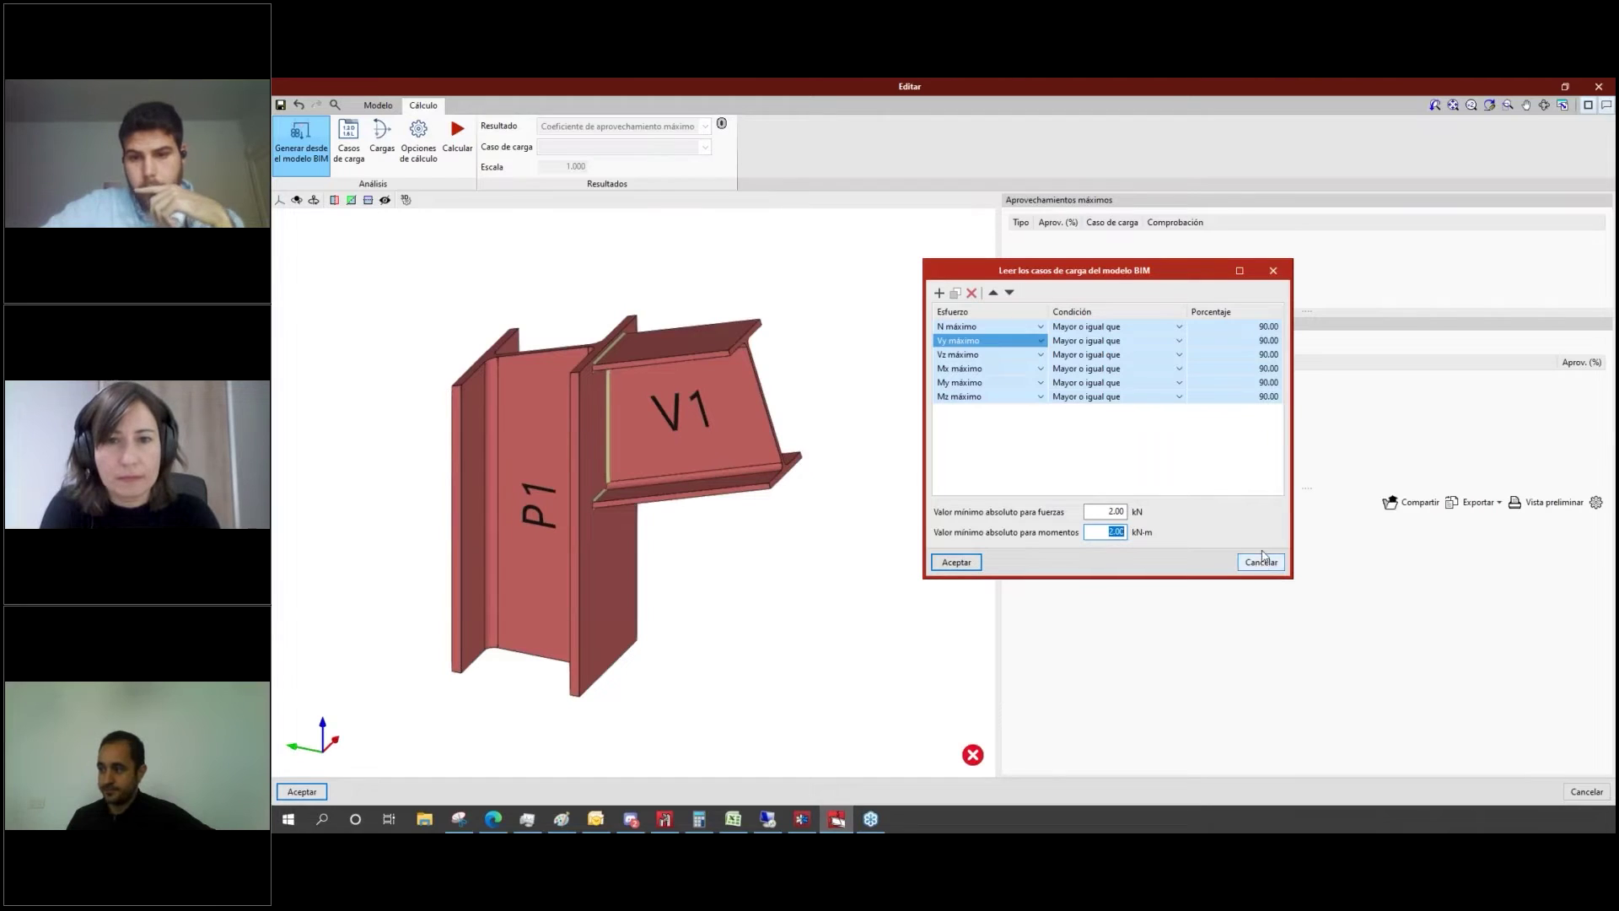
pyautogui.press('Return')
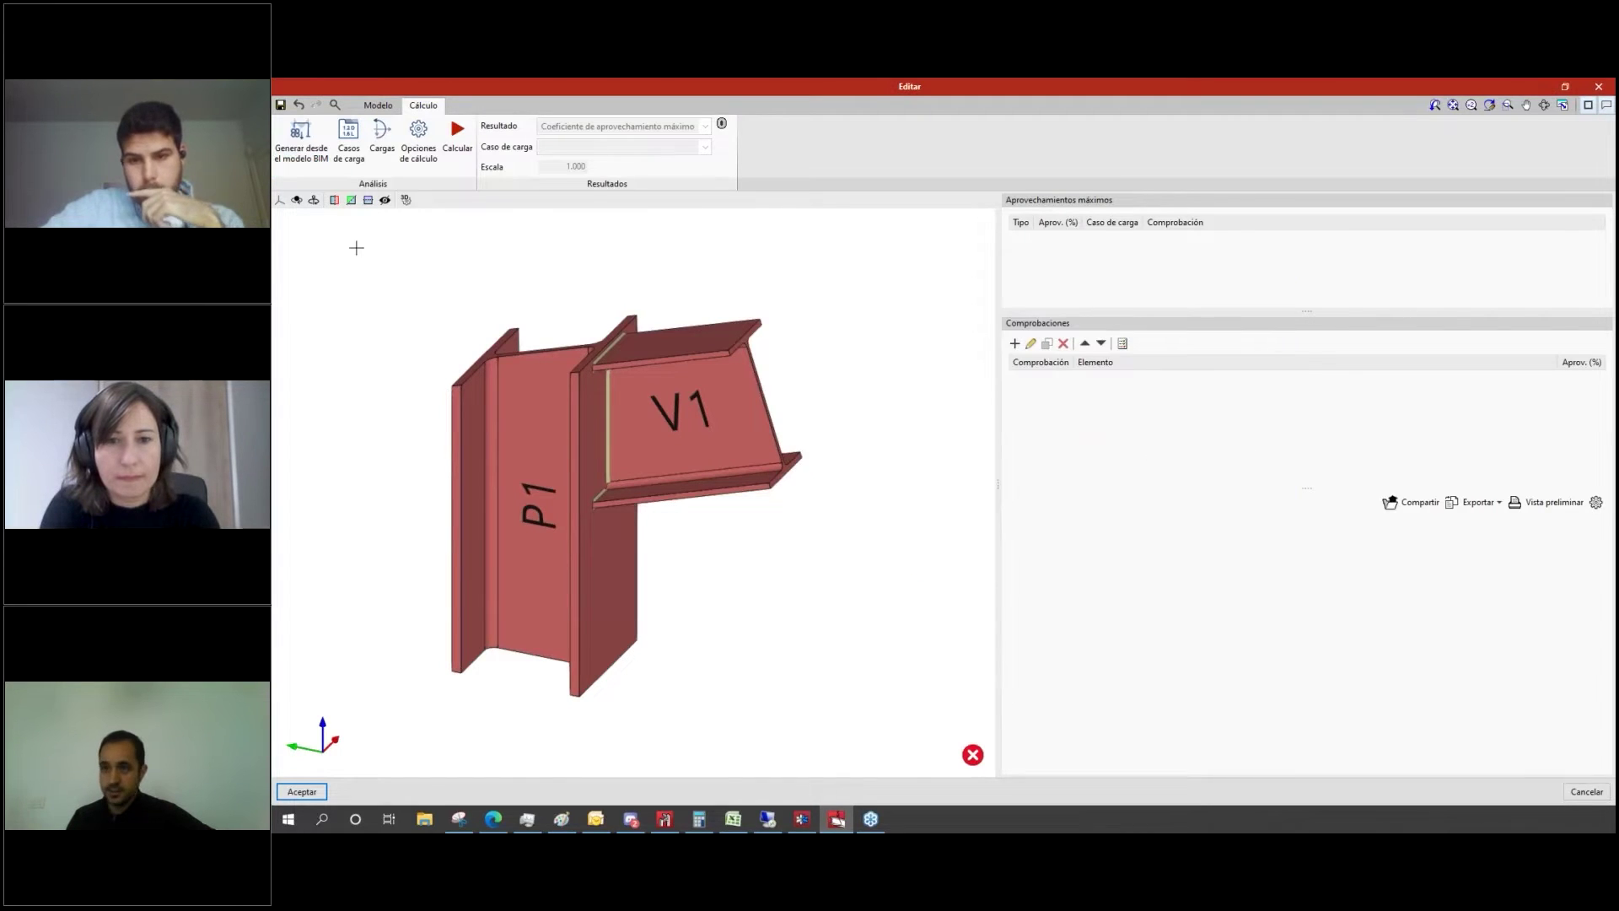
pyautogui.click(301, 142)
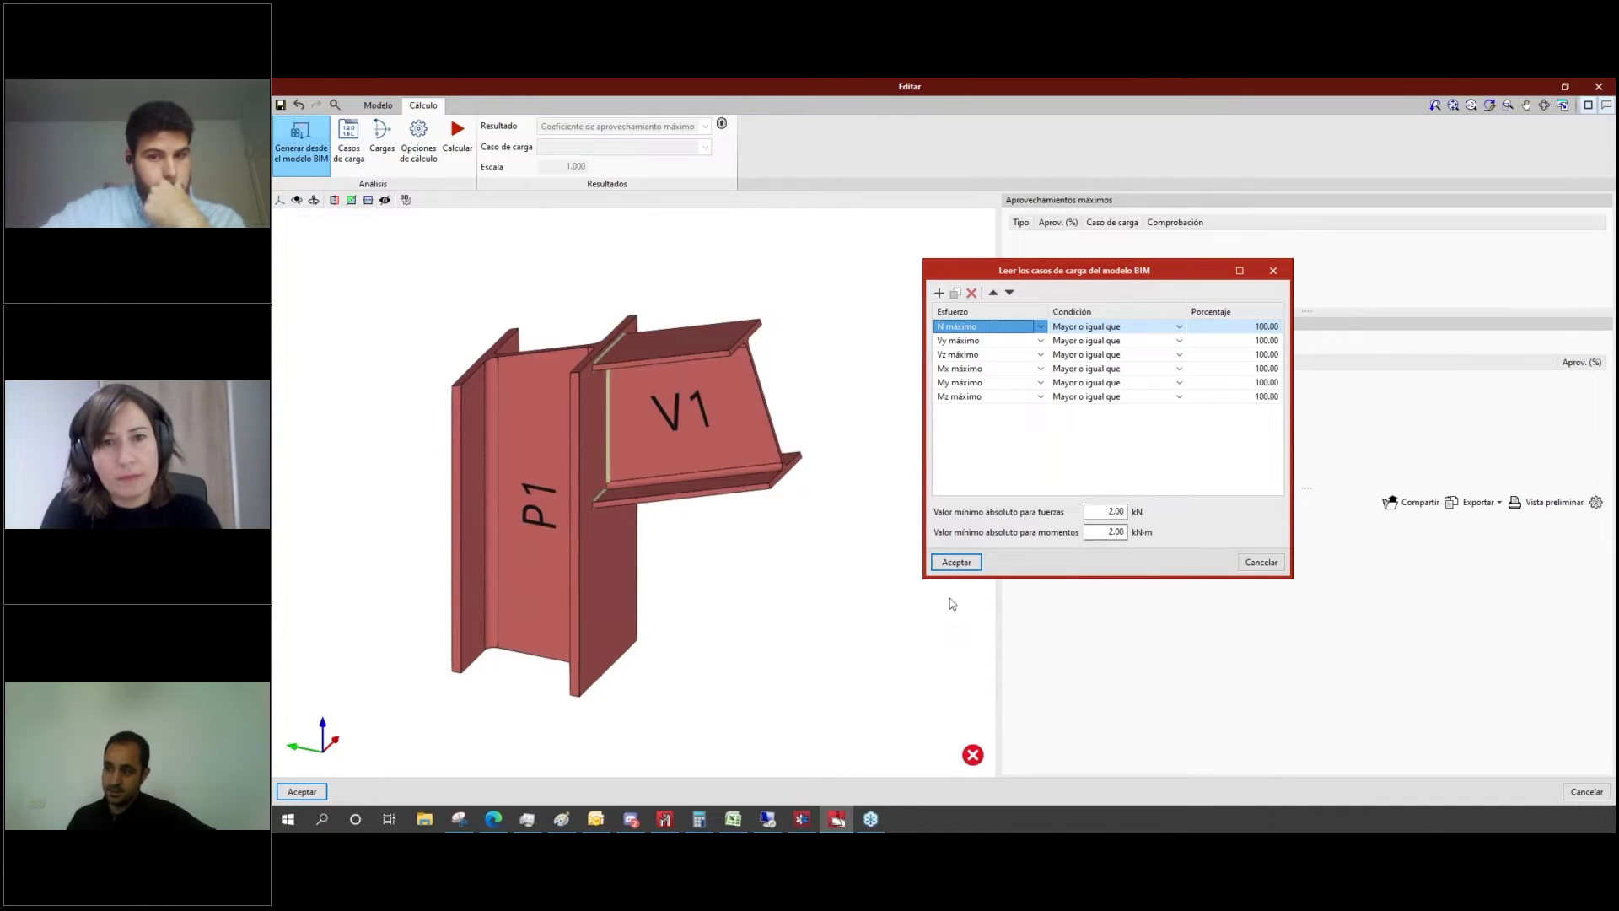
pyautogui.click(956, 561)
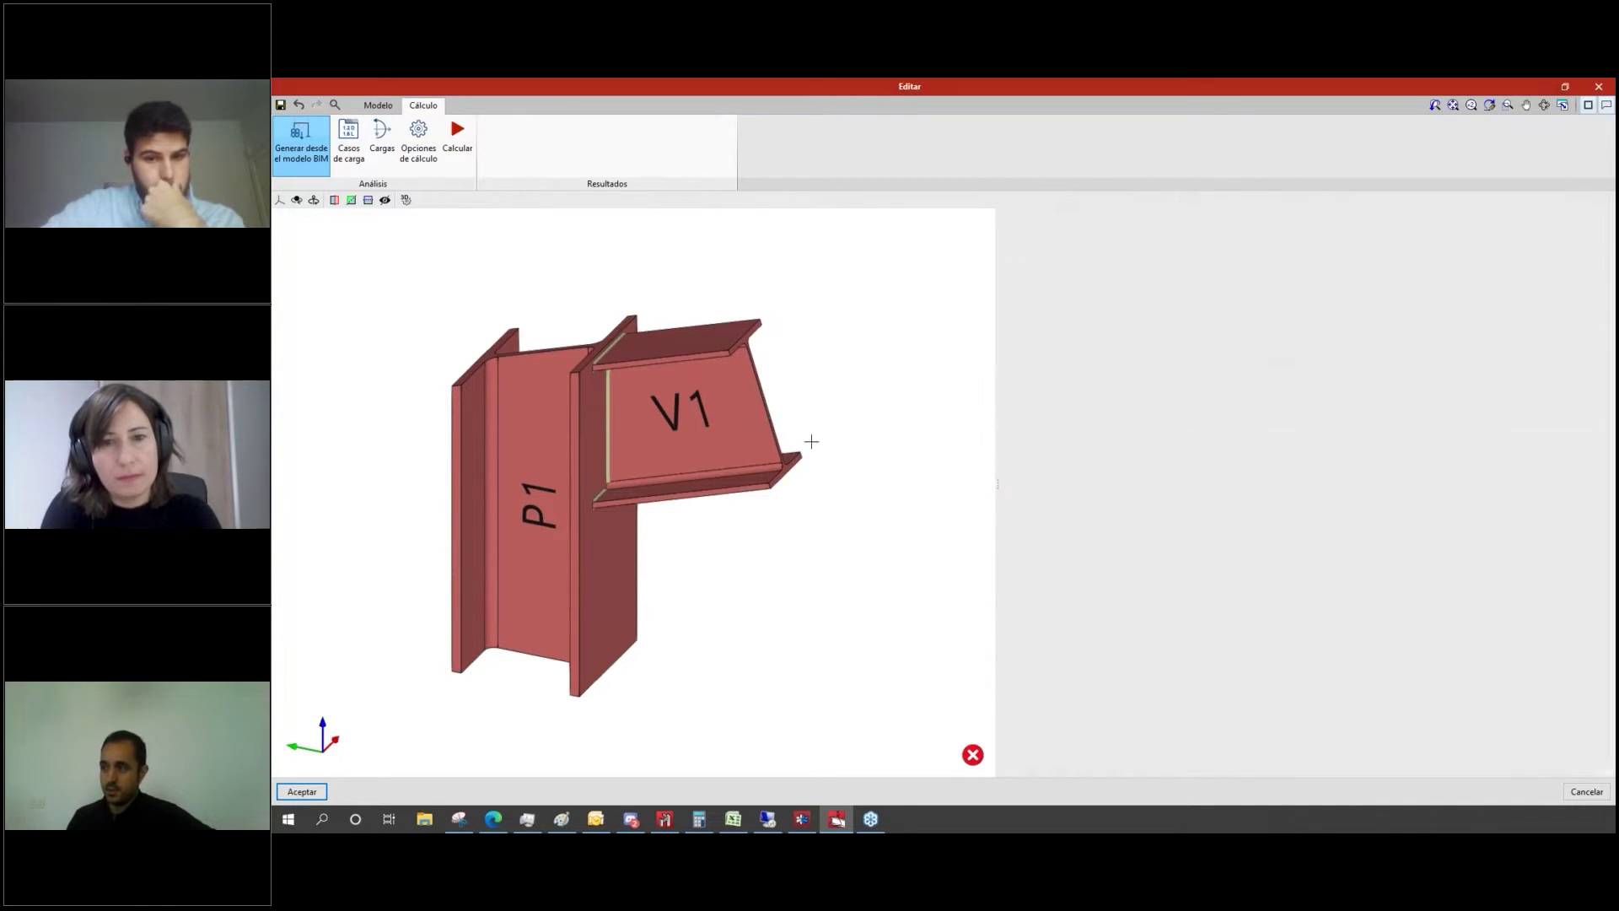
# Step: Review the load cases imported with the 100% filter and close the list without changes
pyautogui.click(348, 139)
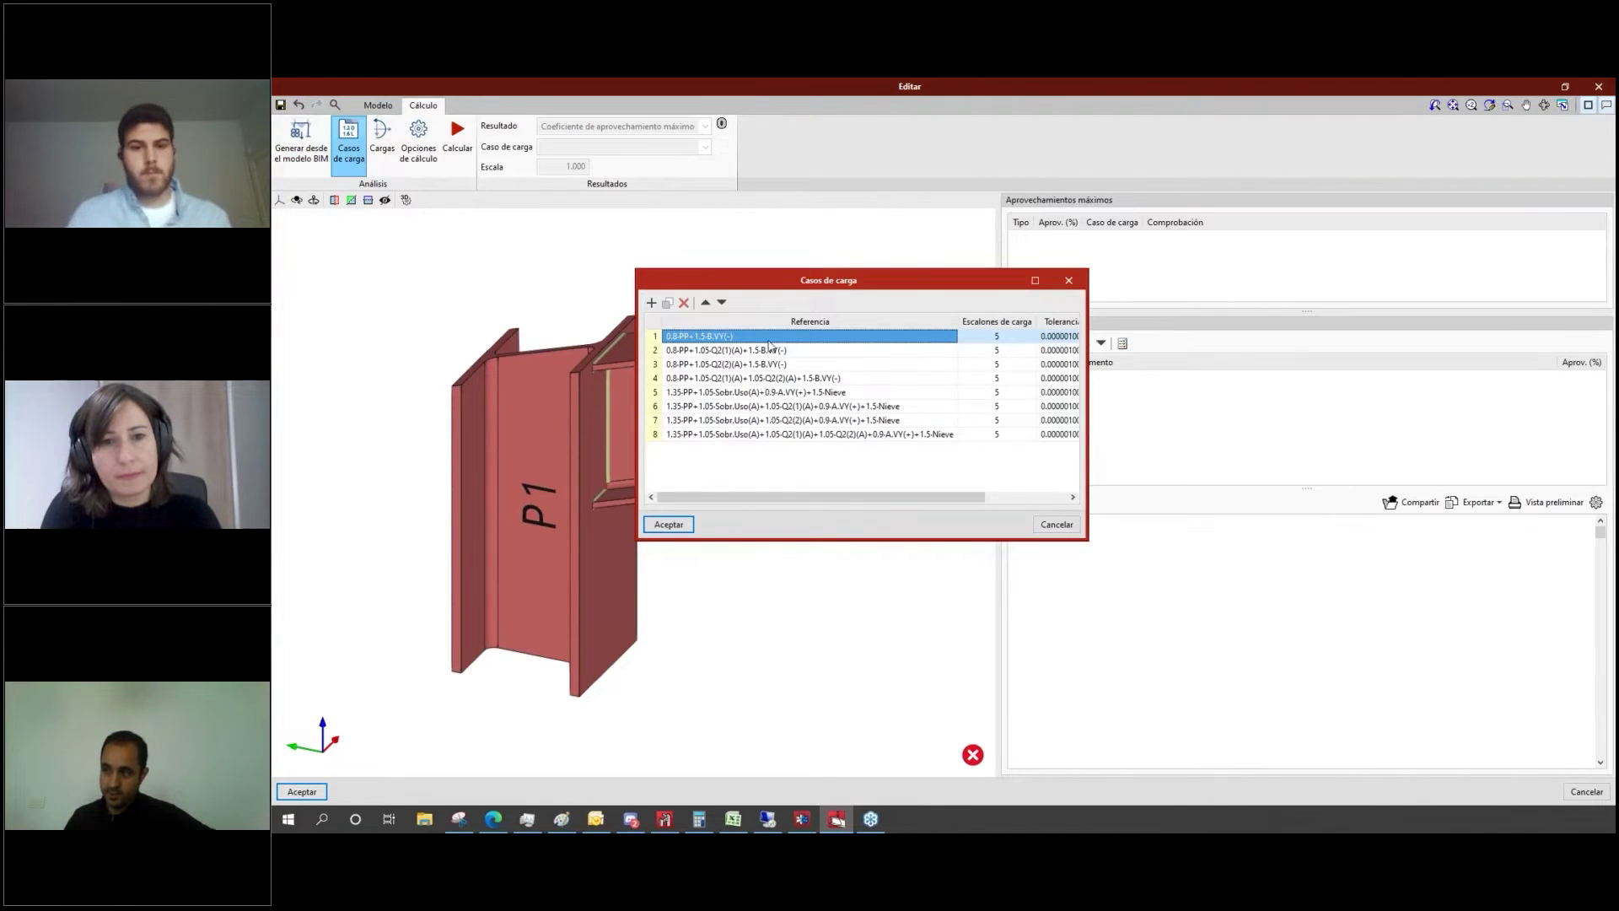
pyautogui.click(1054, 524)
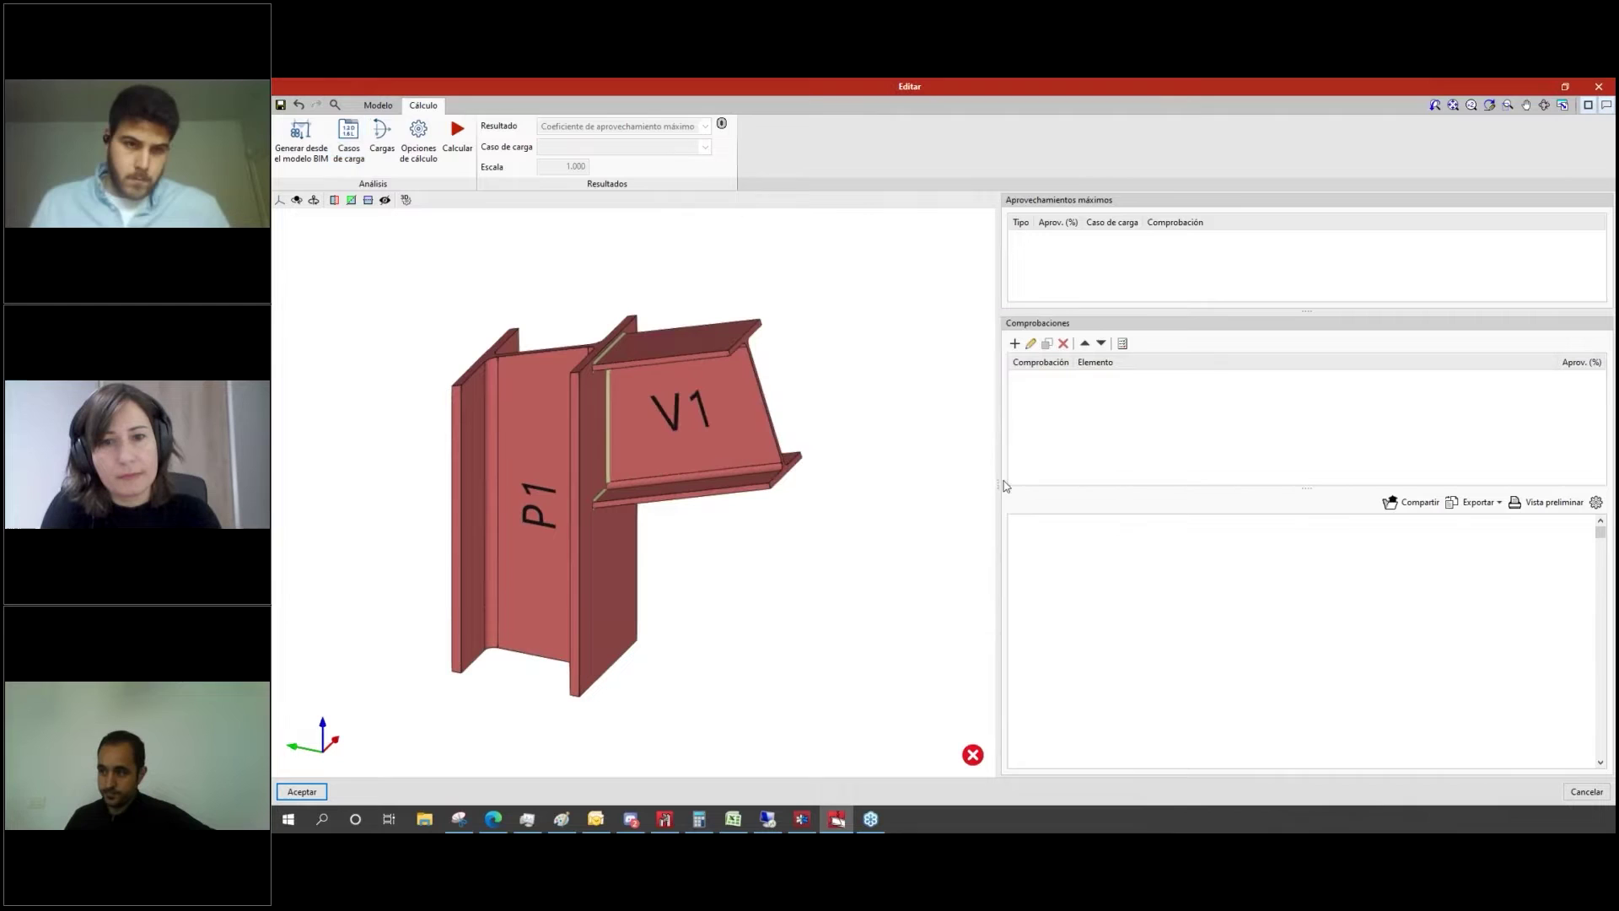
# Step: Set the percentage of all six force conditions to 95 and import the load cases from the BIM model
pyautogui.click(301, 139)
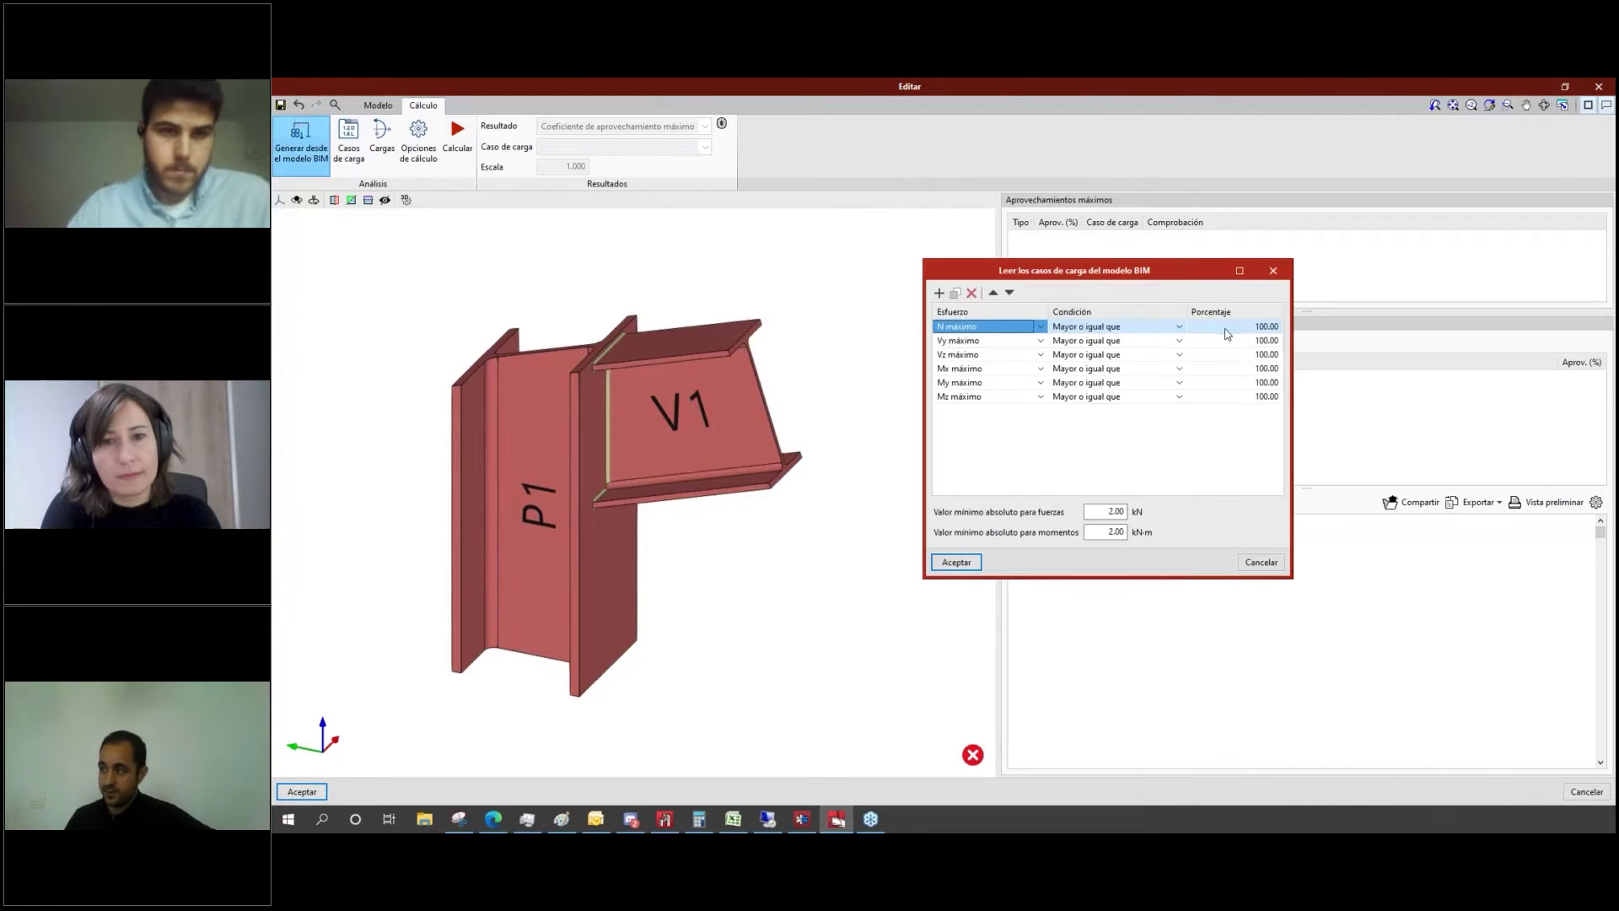
pyautogui.moveTo(1232, 326); pyautogui.dragTo(1228, 397)
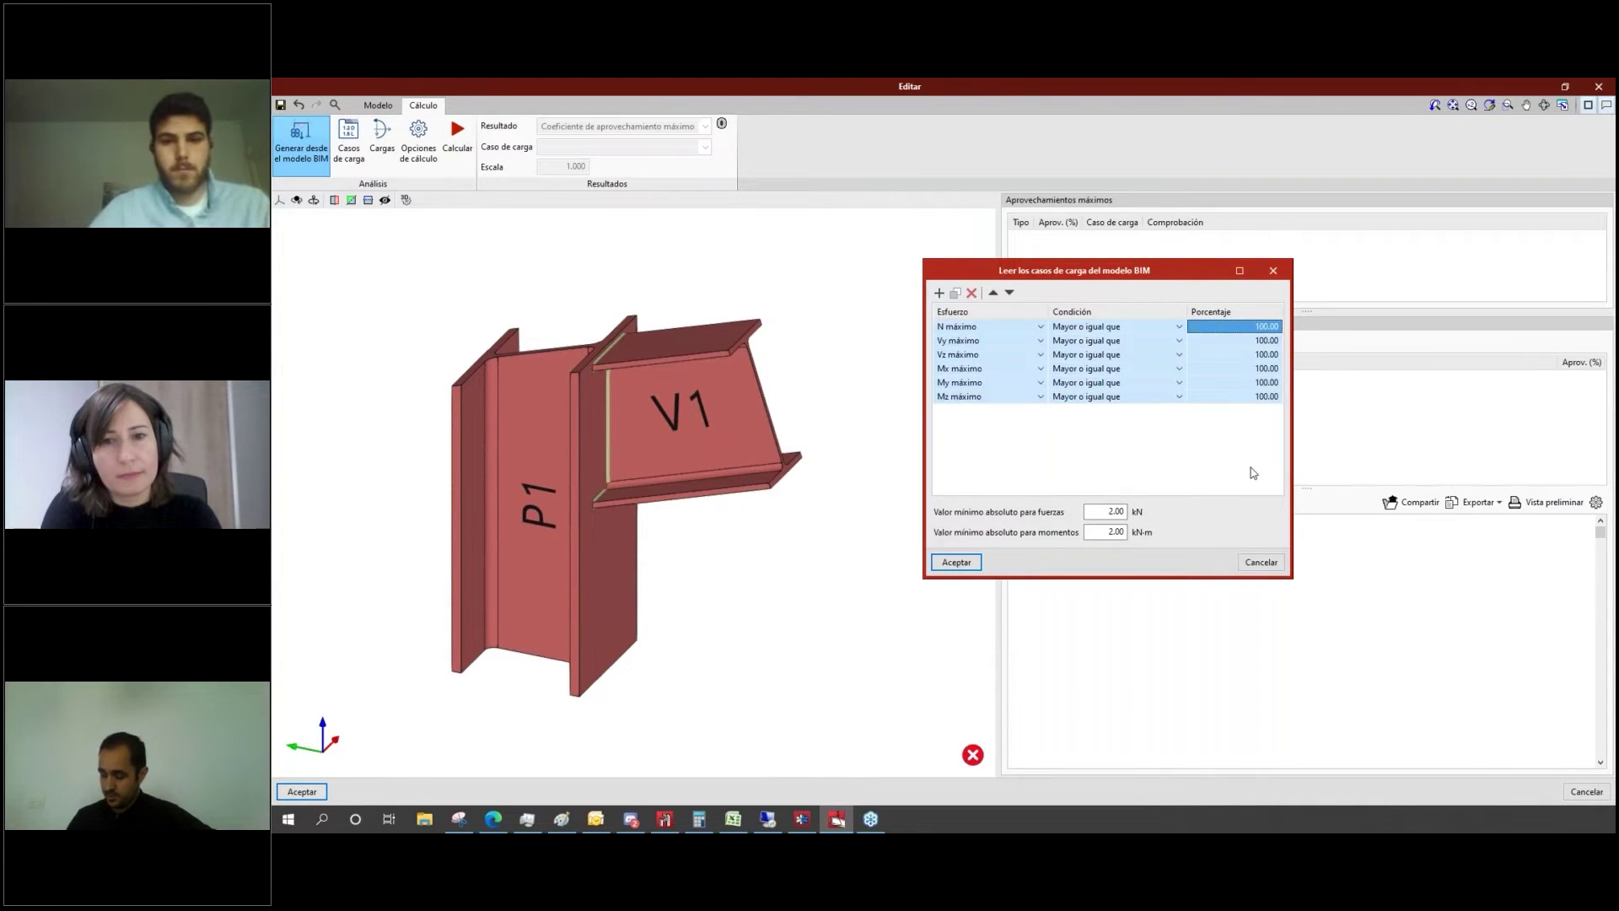
pyautogui.write('95')
pyautogui.press('Return')
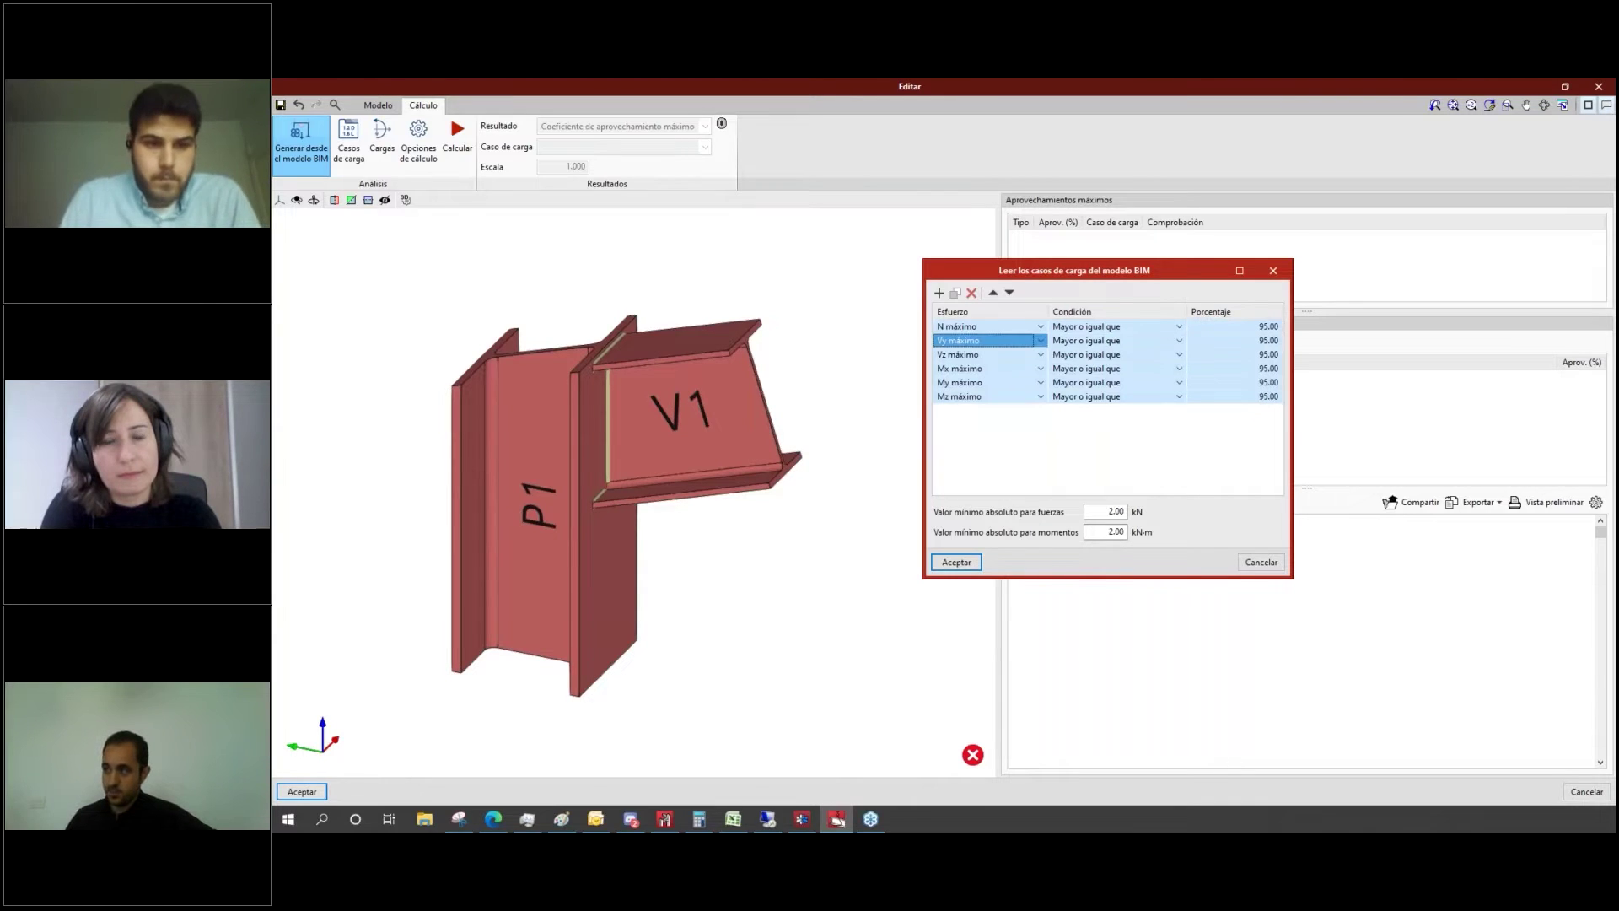
pyautogui.click(956, 563)
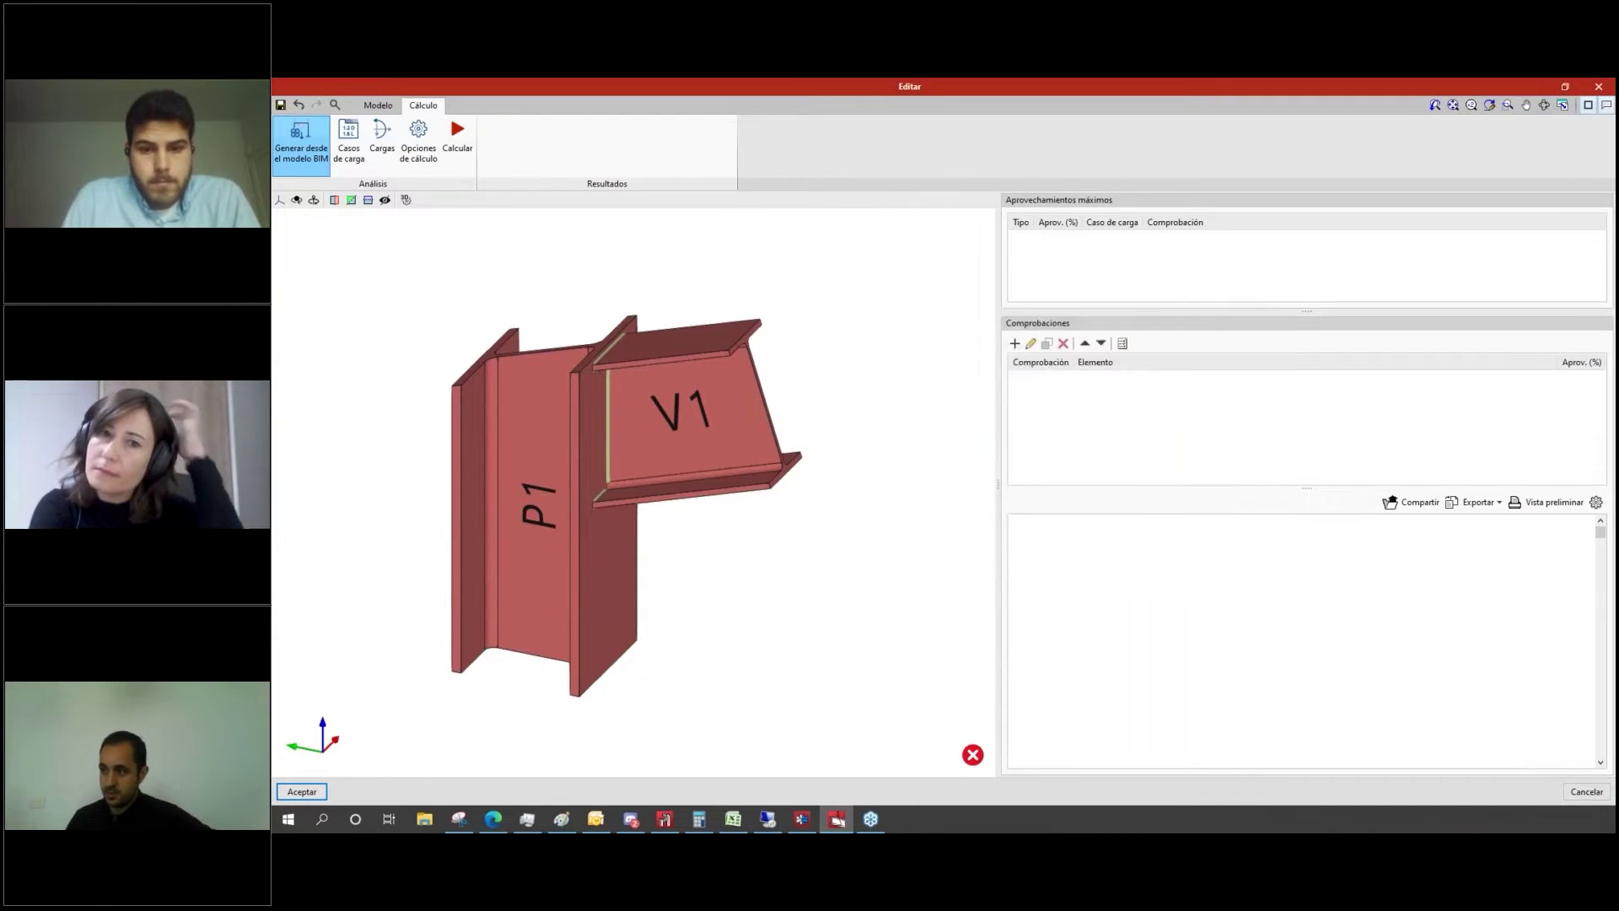
# Step: Review the full list of load cases imported with the 95% filter and close it without changes
pyautogui.click(349, 137)
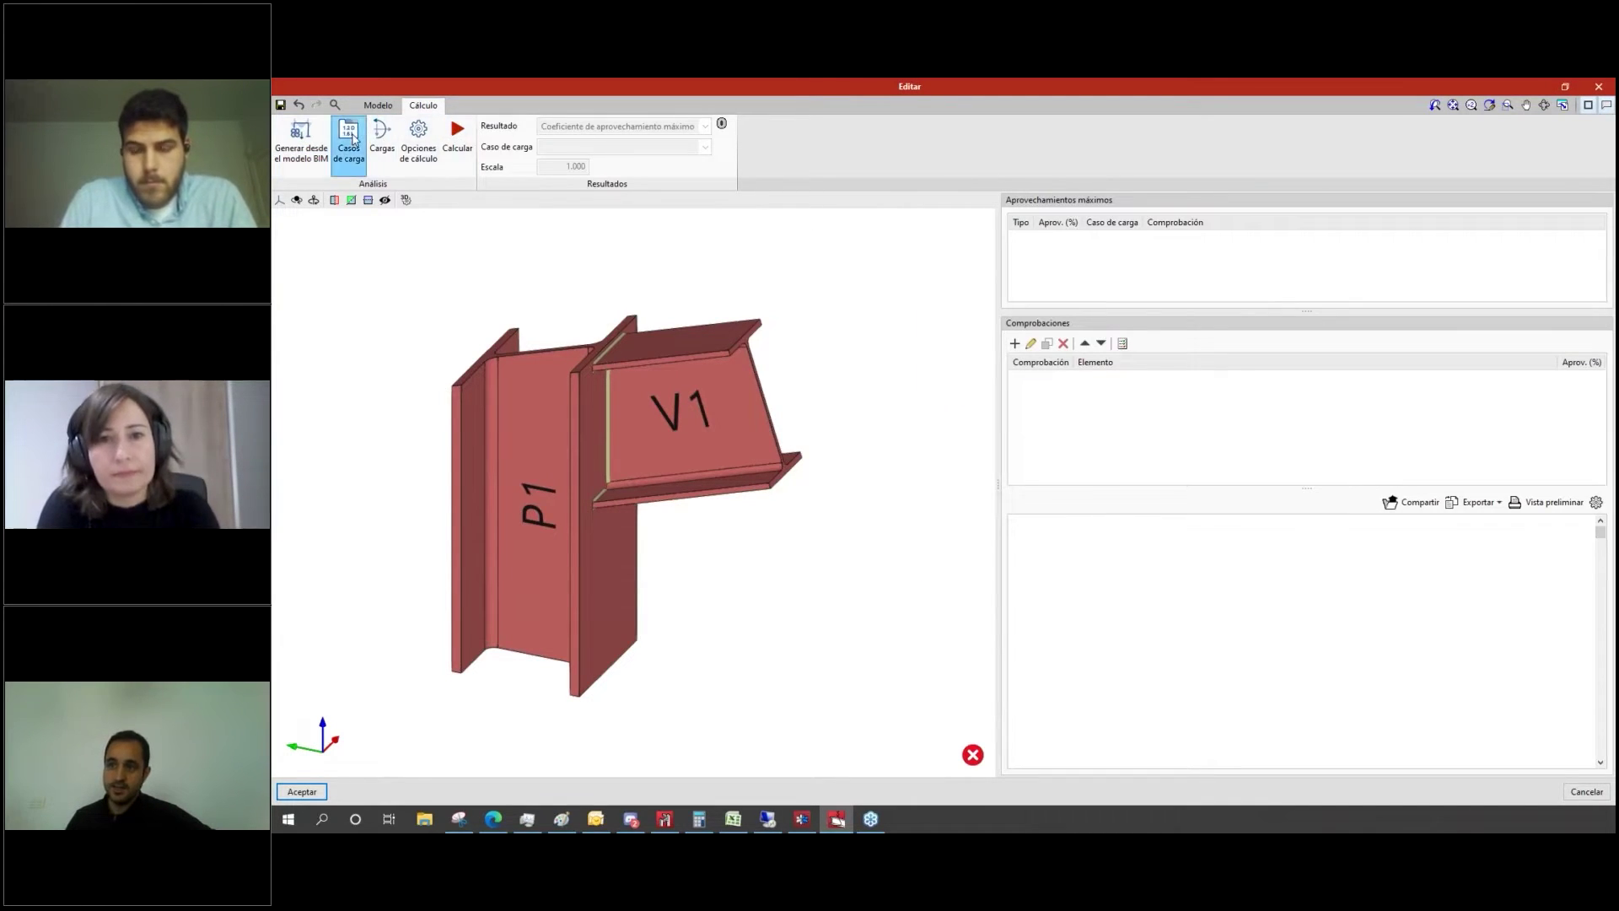
pyautogui.scroll(-2, 1076, 388)
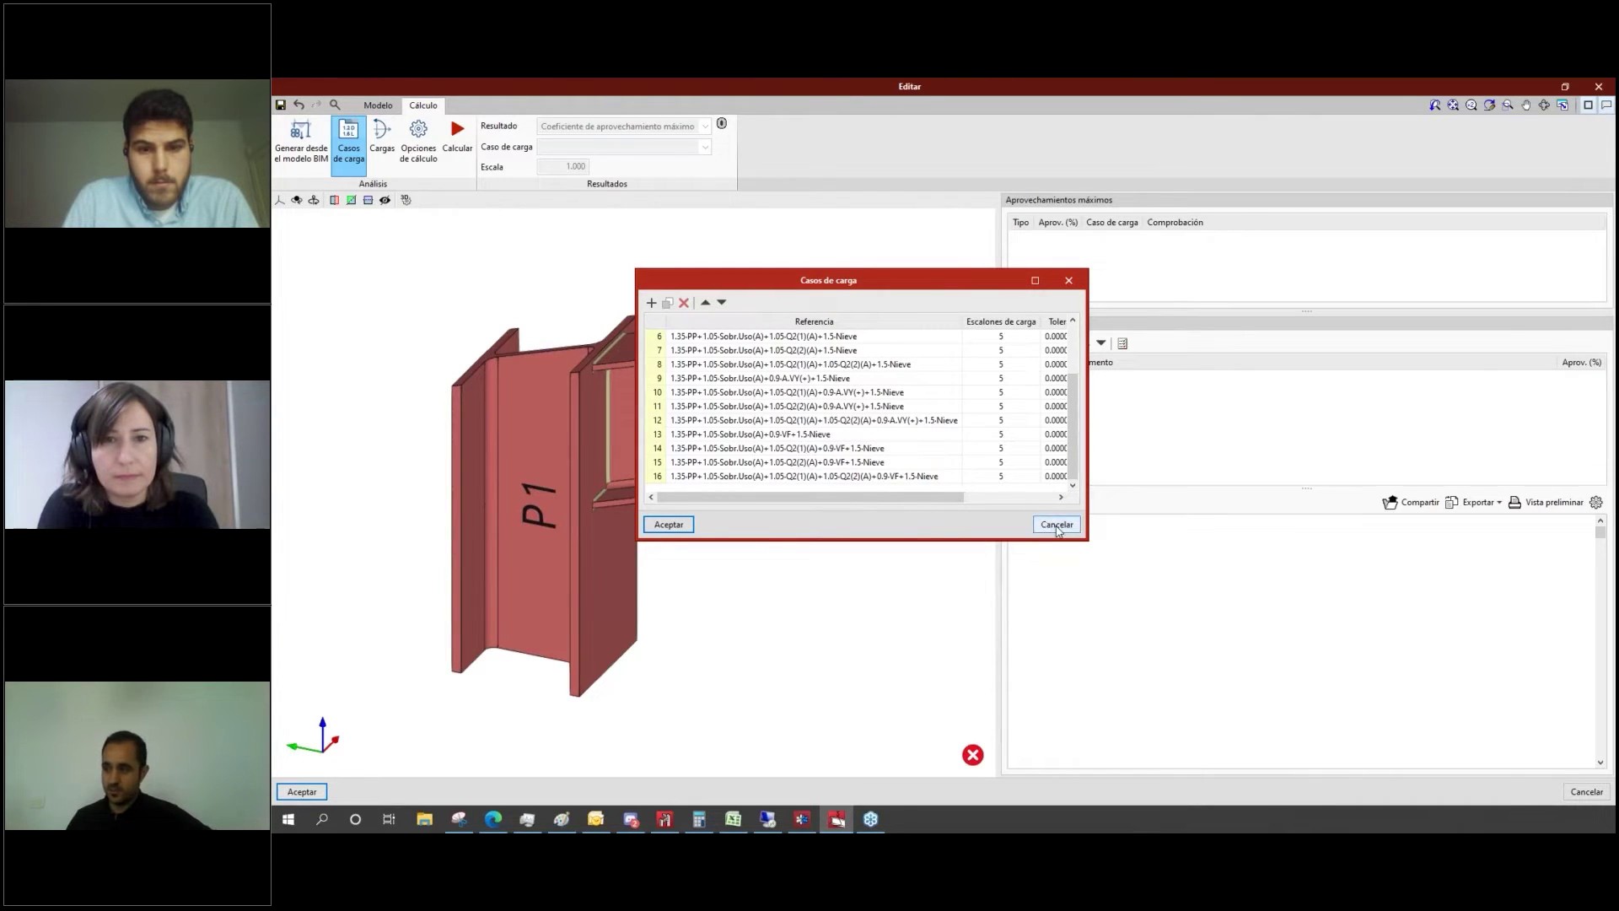
pyautogui.click(1057, 524)
# Step: Reopen the BIM load case filter and set the percentage of all six force conditions to 0
pyautogui.click(300, 142)
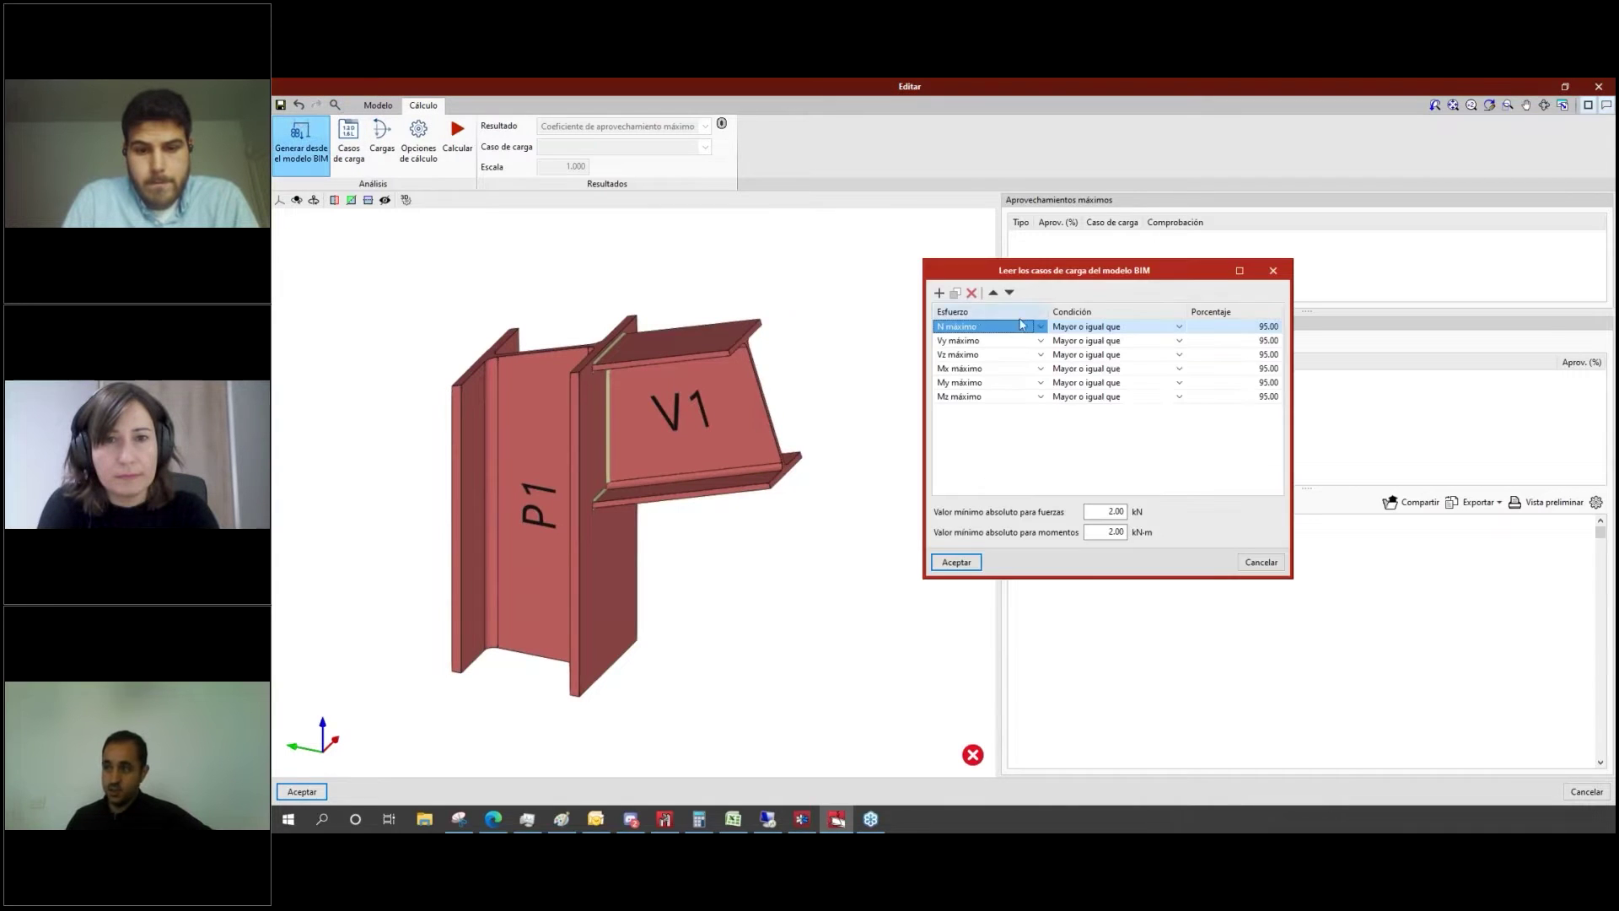
pyautogui.moveTo(1240, 334); pyautogui.dragTo(1241, 398)
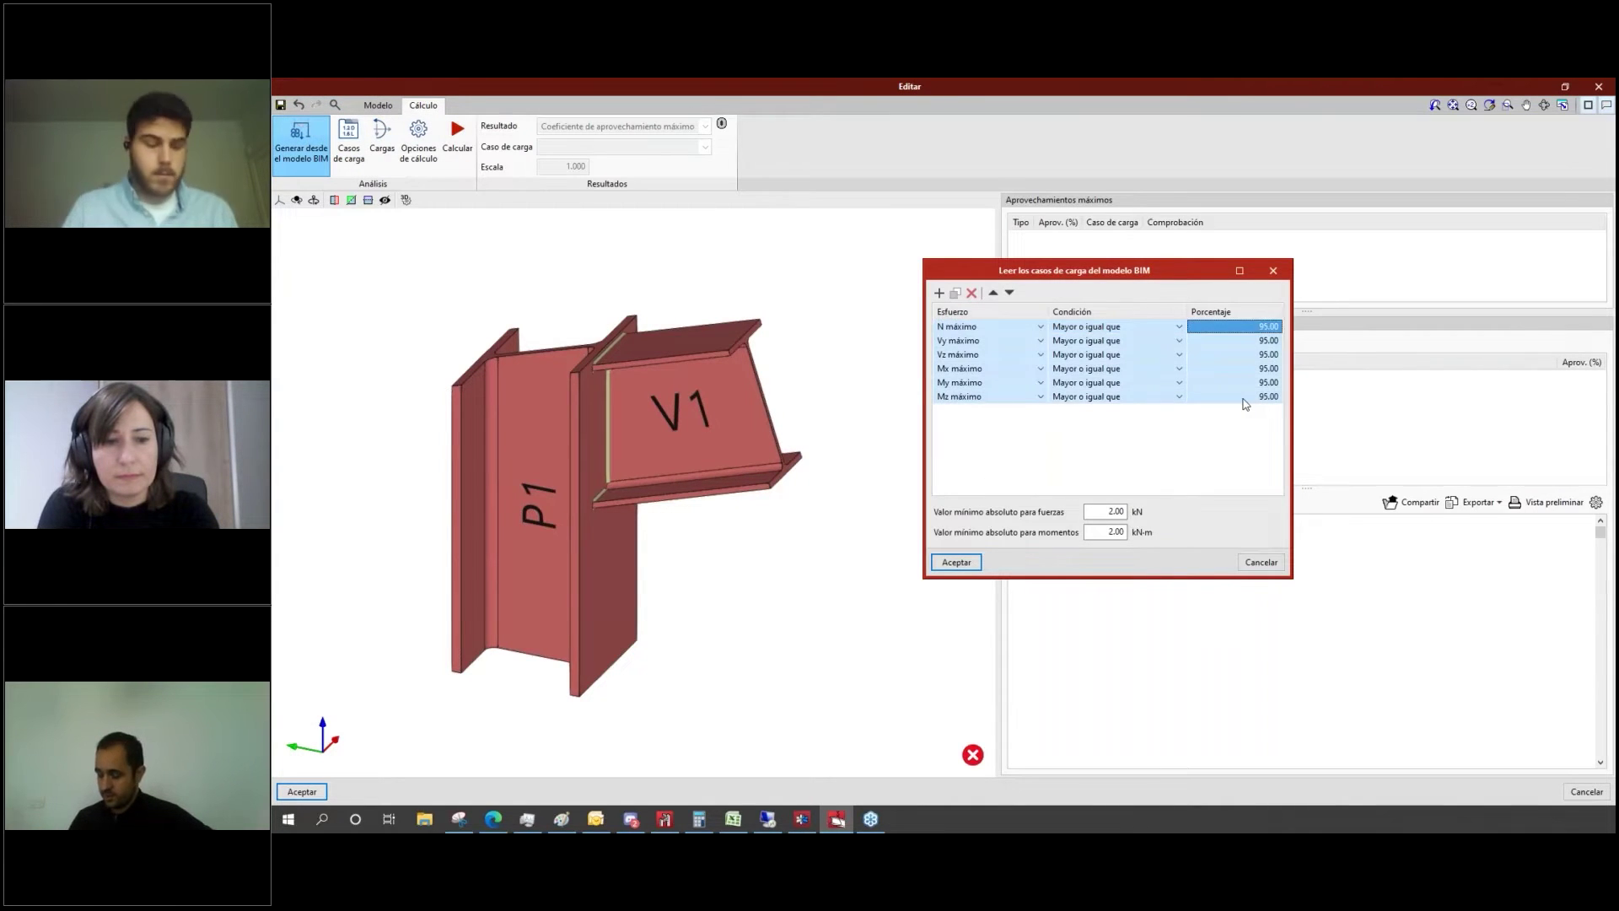
pyautogui.write('0')
pyautogui.press('Return')
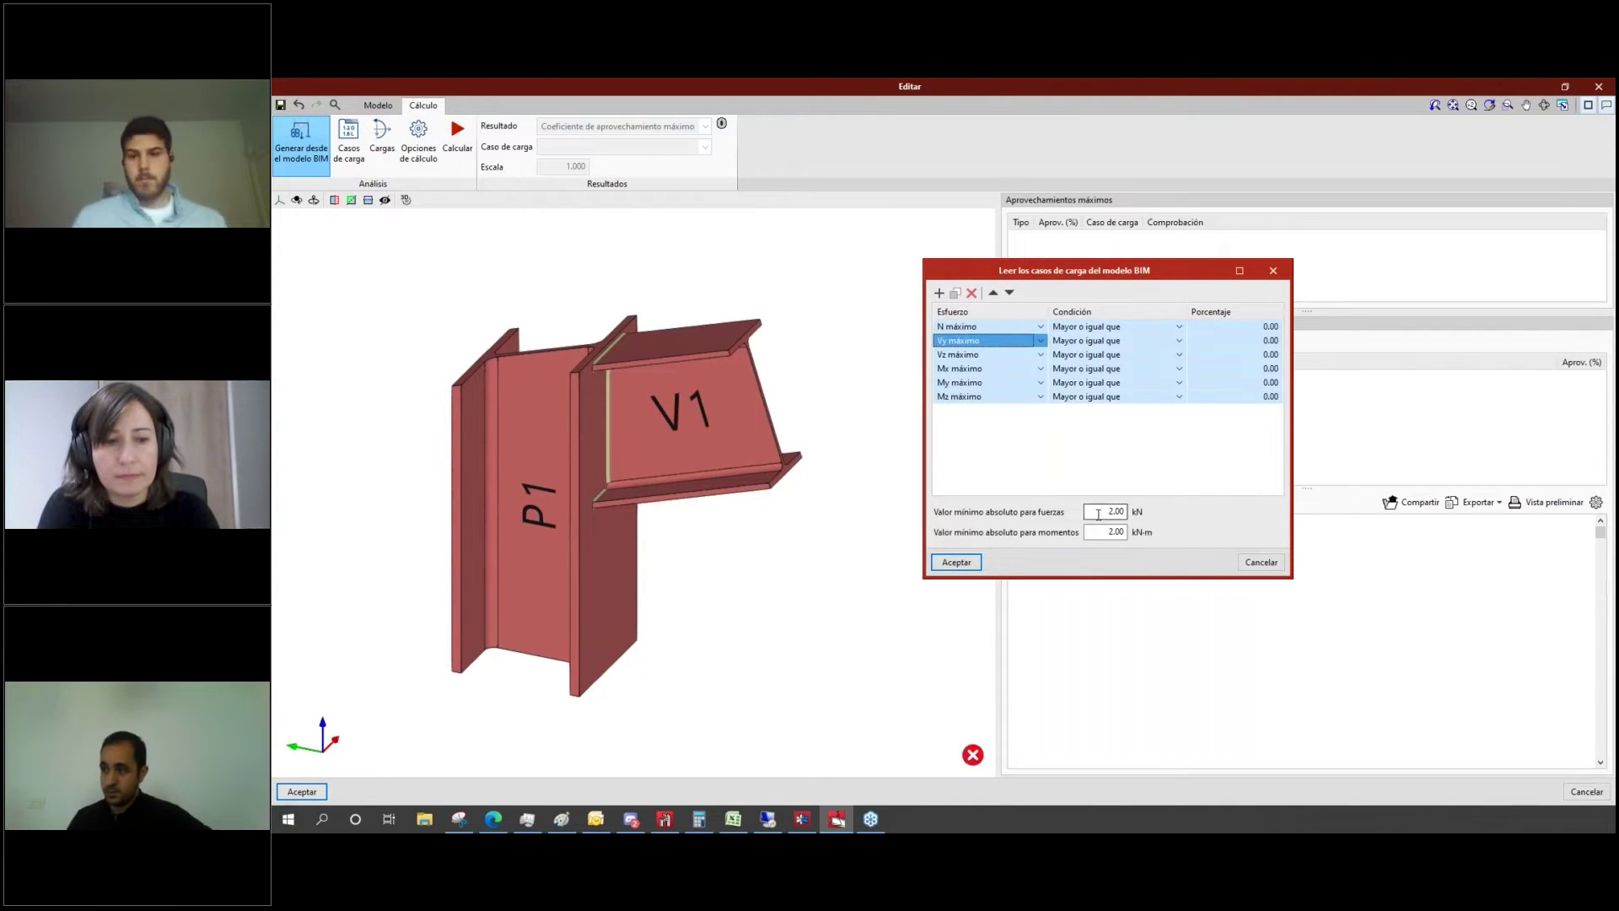
# Step: Set the minimum absolute values to 0 kN for forces and 0 kN·m for moments, and import the BIM load cases
pyautogui.click(1127, 512)
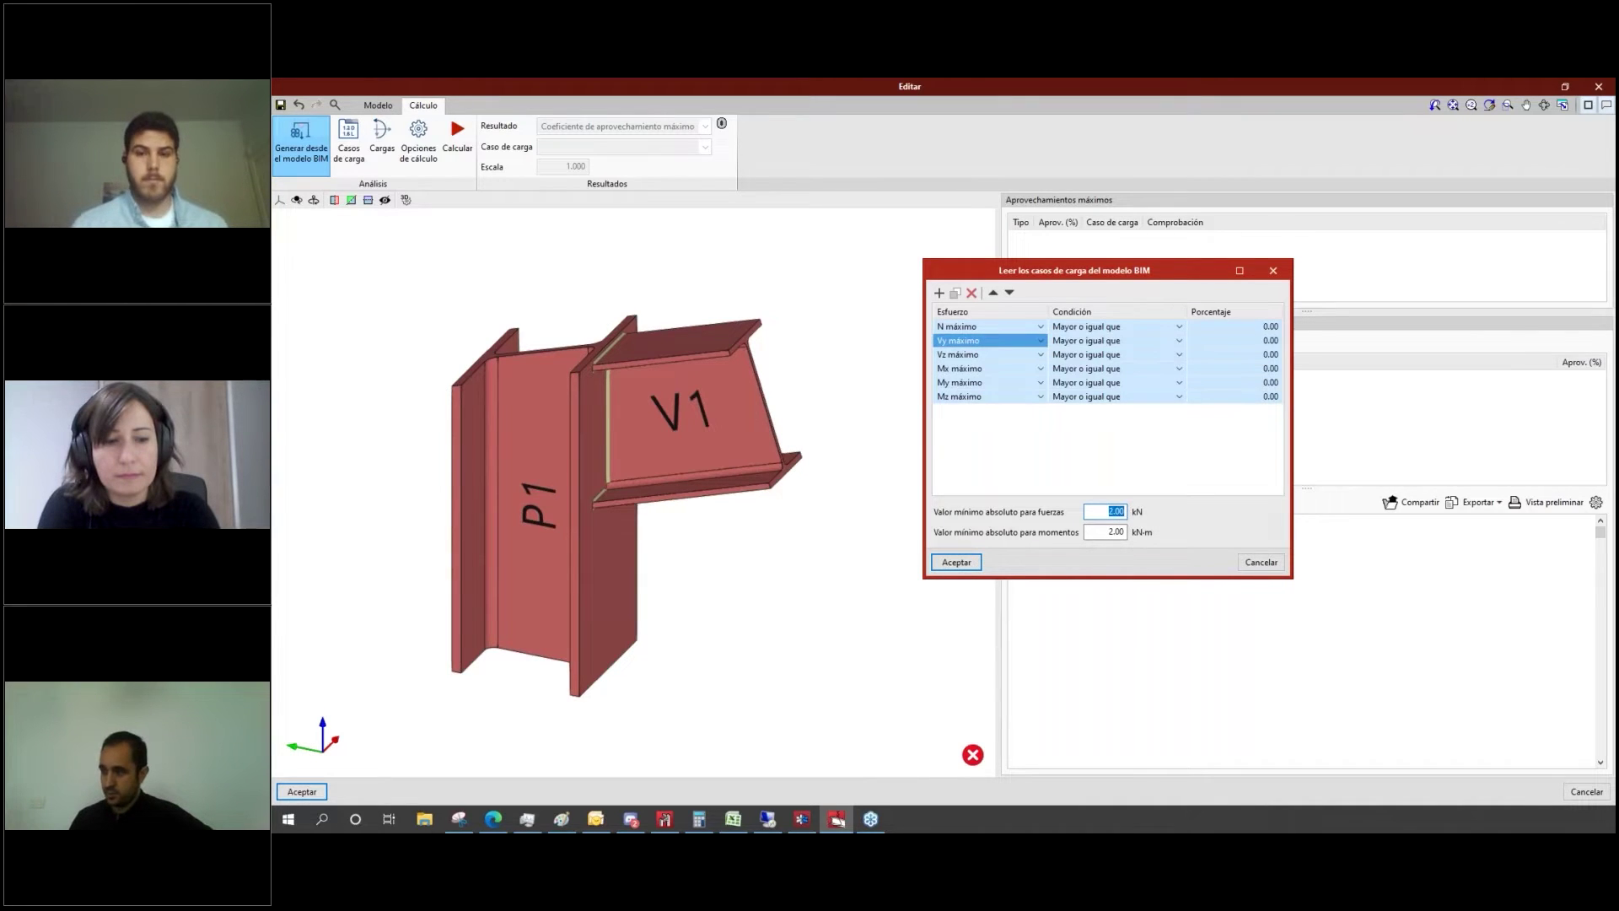
pyautogui.write('0')
pyautogui.press('Tab')
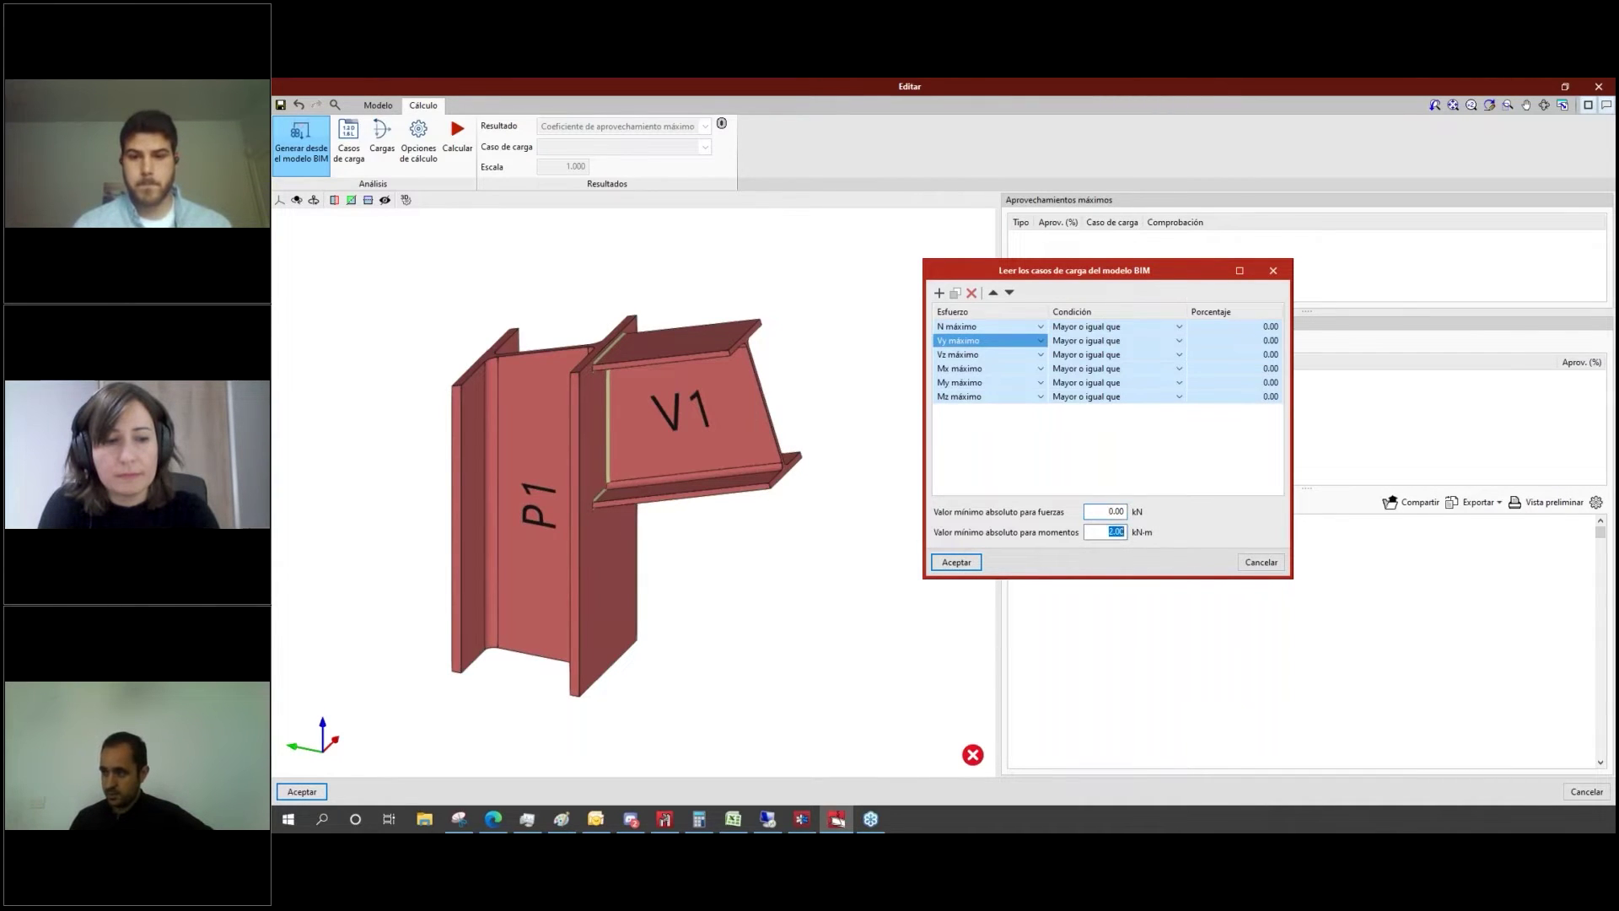
pyautogui.write('0')
pyautogui.press('Tab')
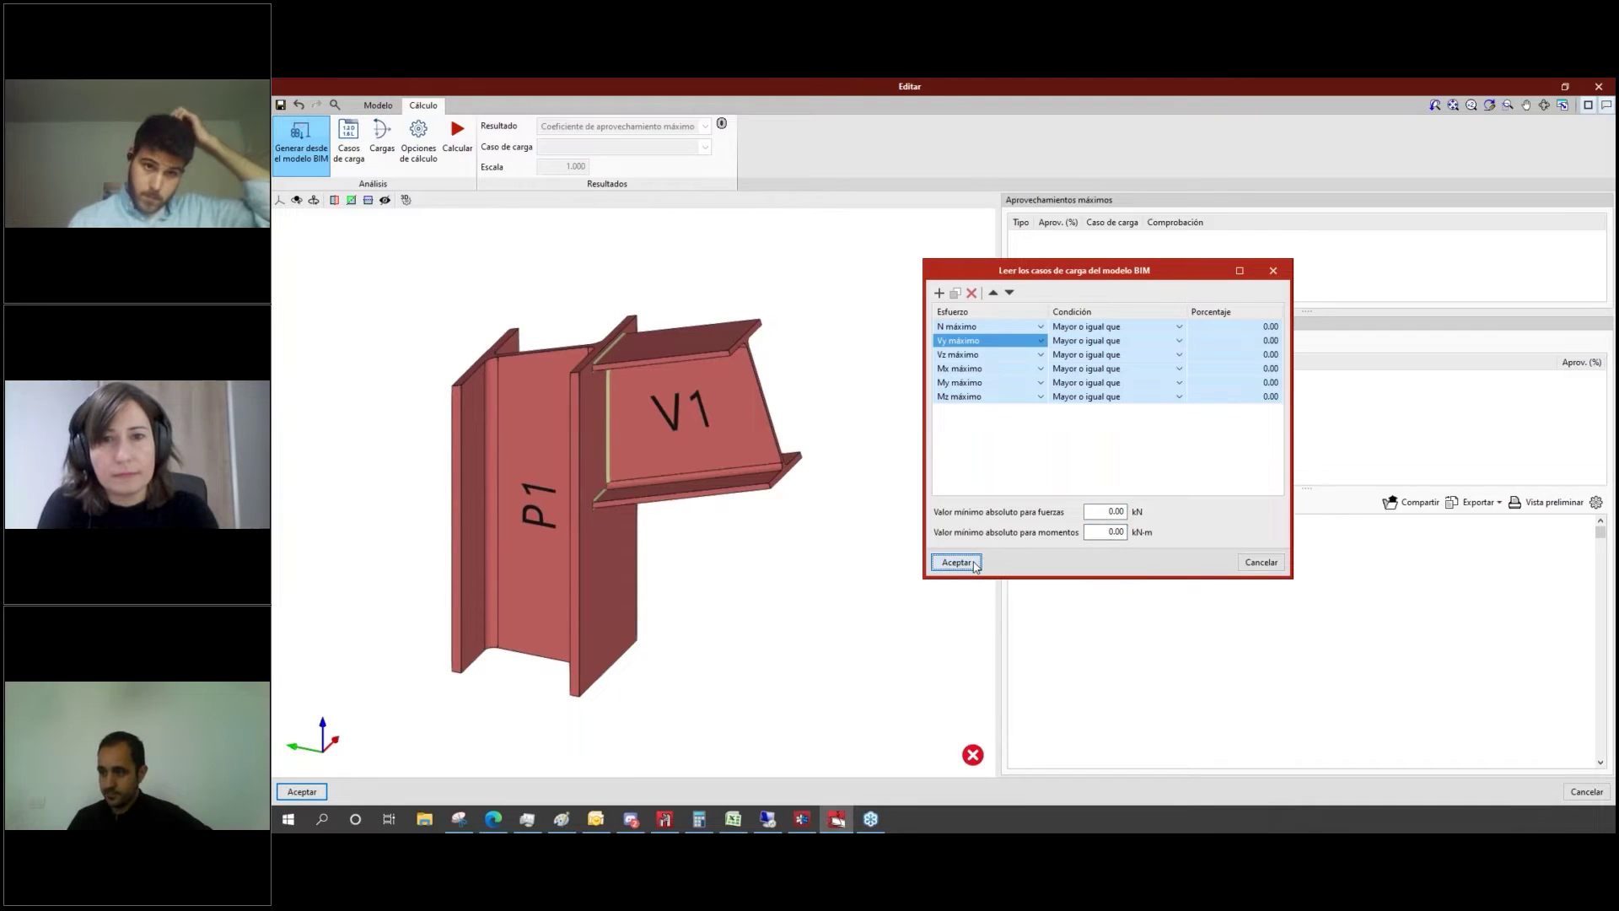
pyautogui.click(958, 562)
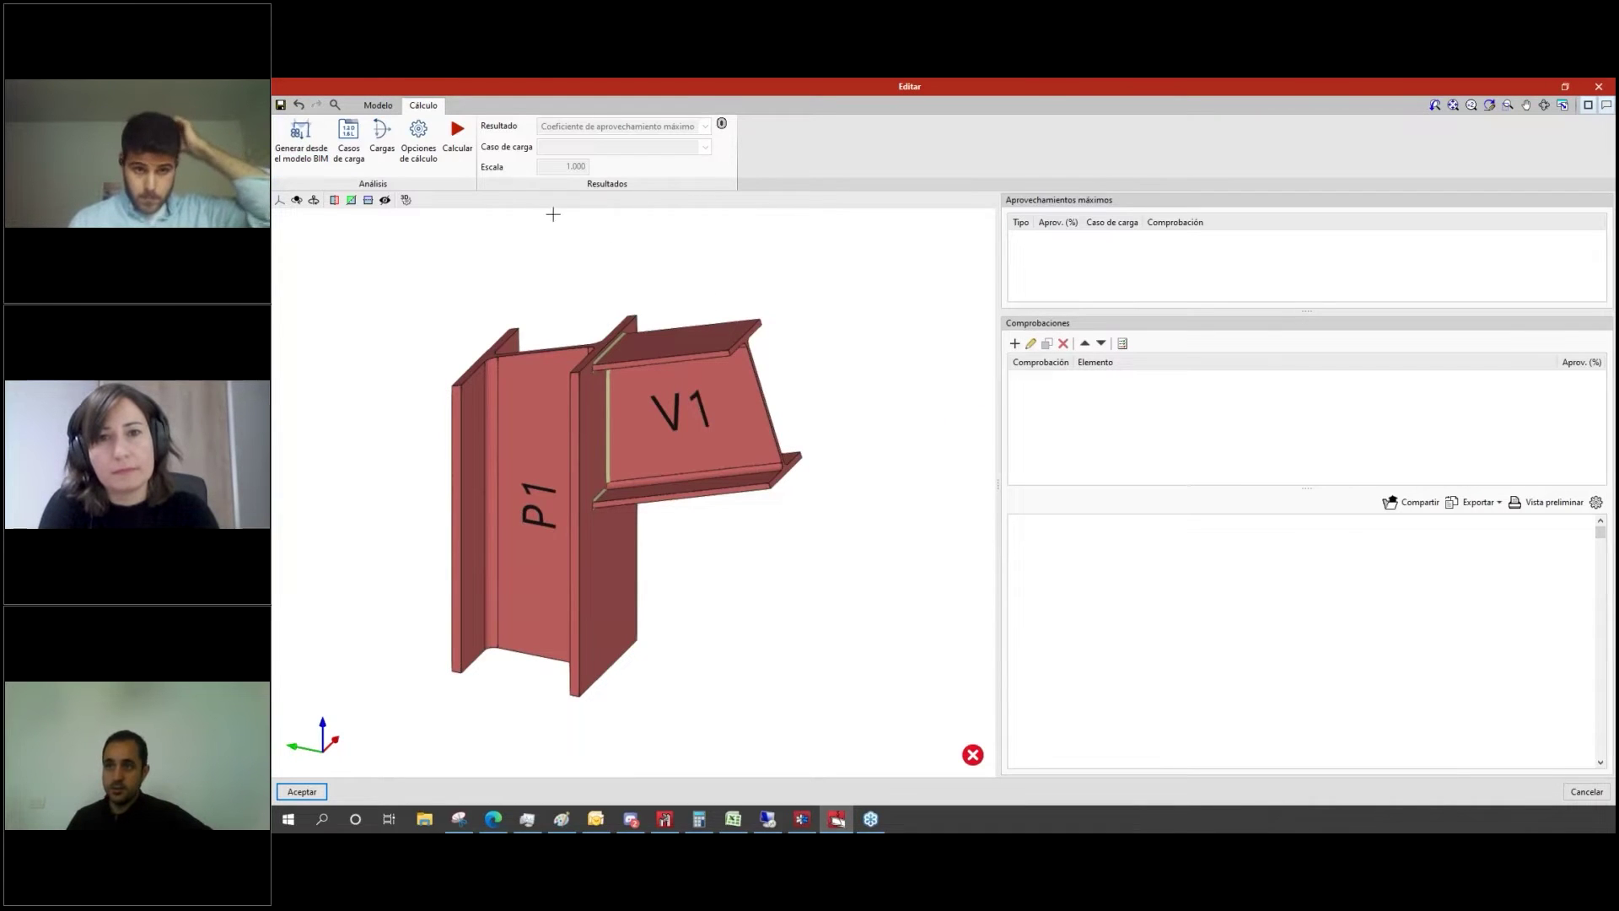
# Step: Review the unfiltered load case list through to its last entry and close it without changes
pyautogui.click(349, 152)
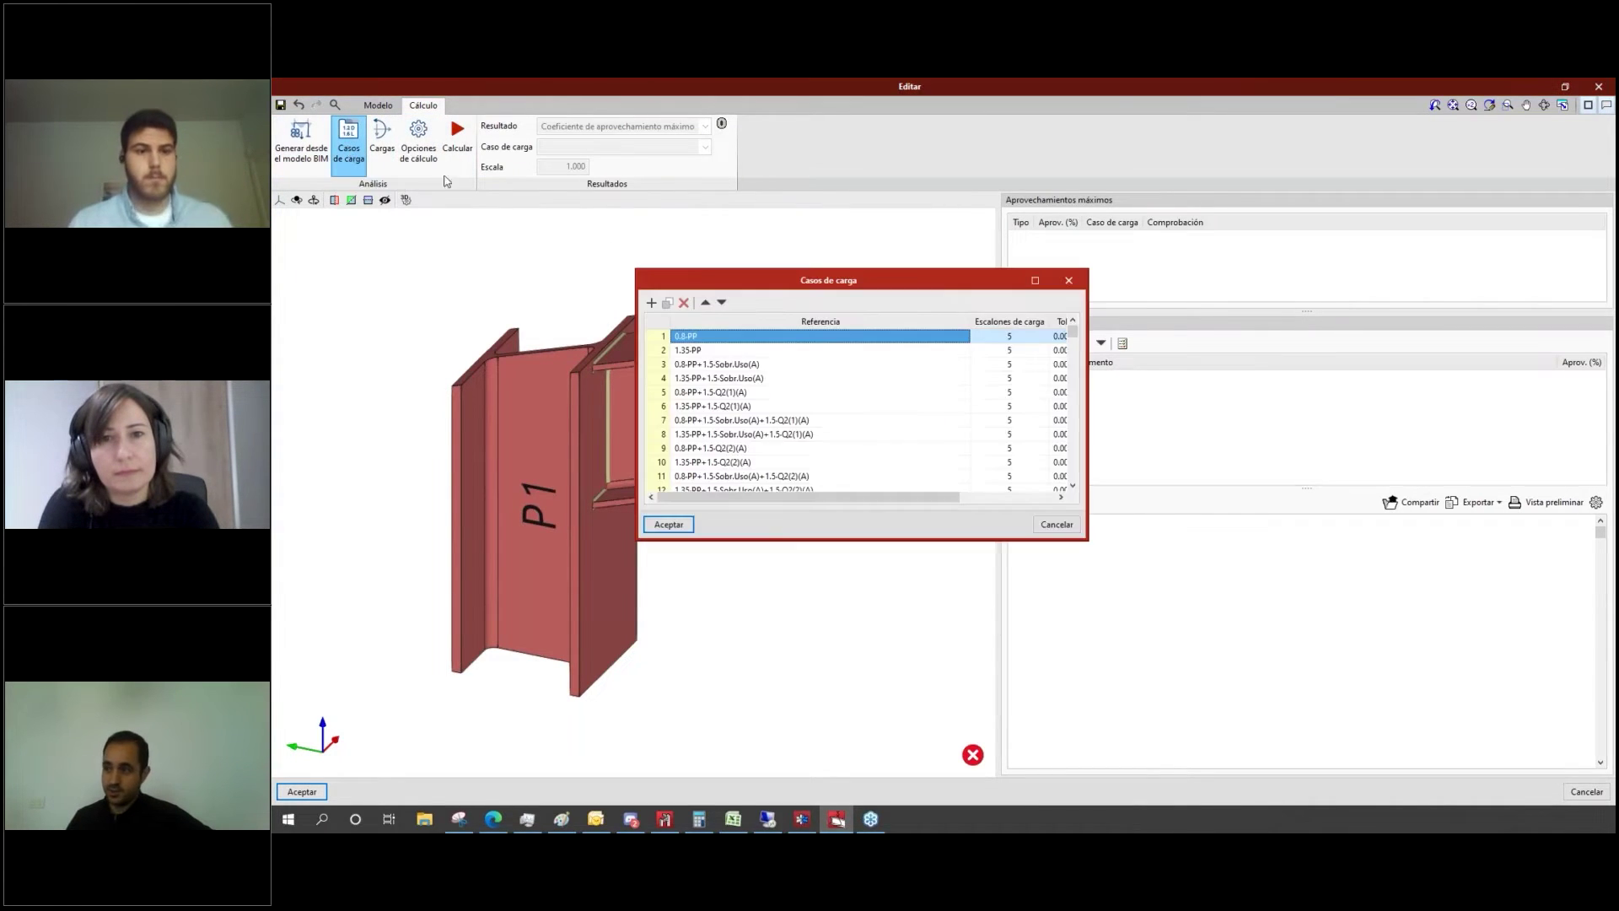
pyautogui.scroll(-7, 1075, 344)
pyautogui.moveTo(1076, 344); pyautogui.dragTo(1075, 488)
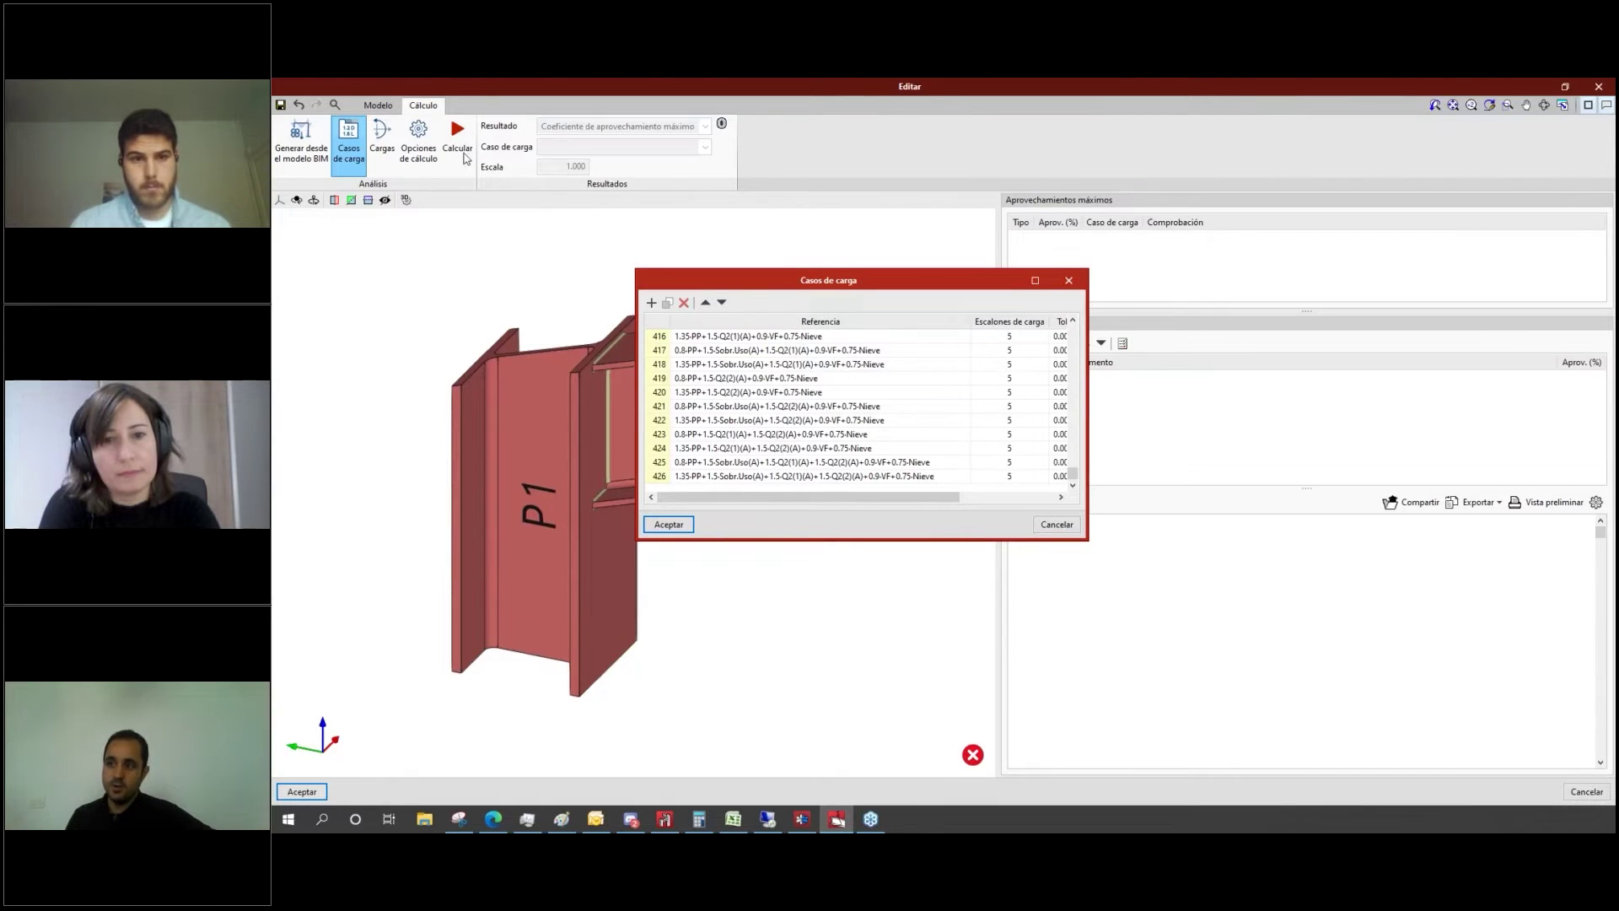
pyautogui.moveTo(732, 819)
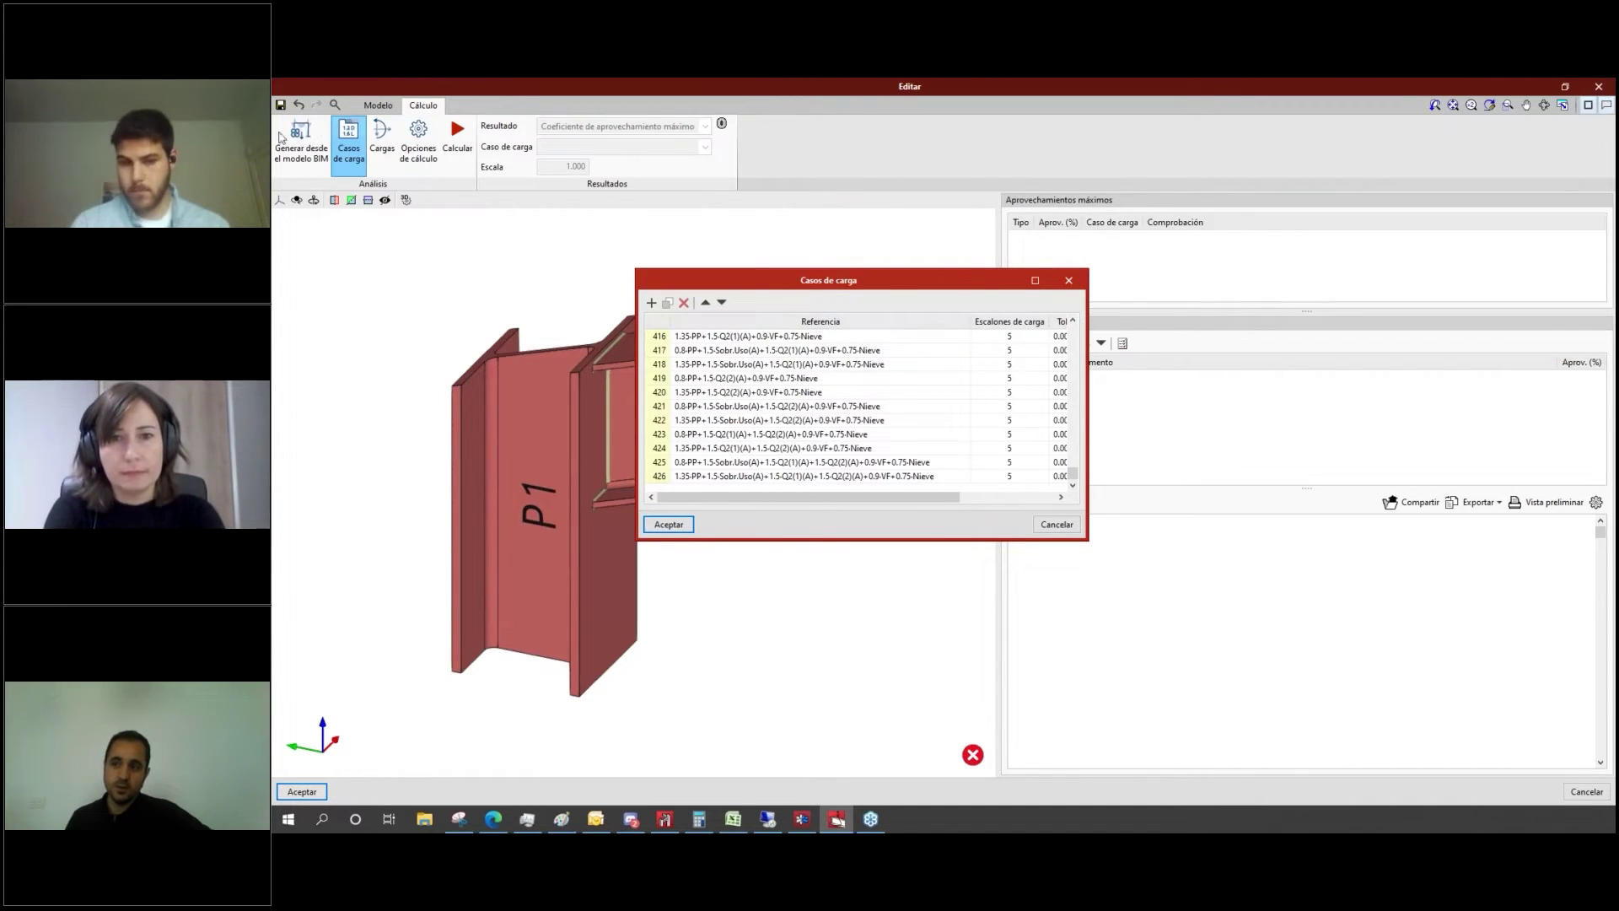
pyautogui.click(1057, 525)
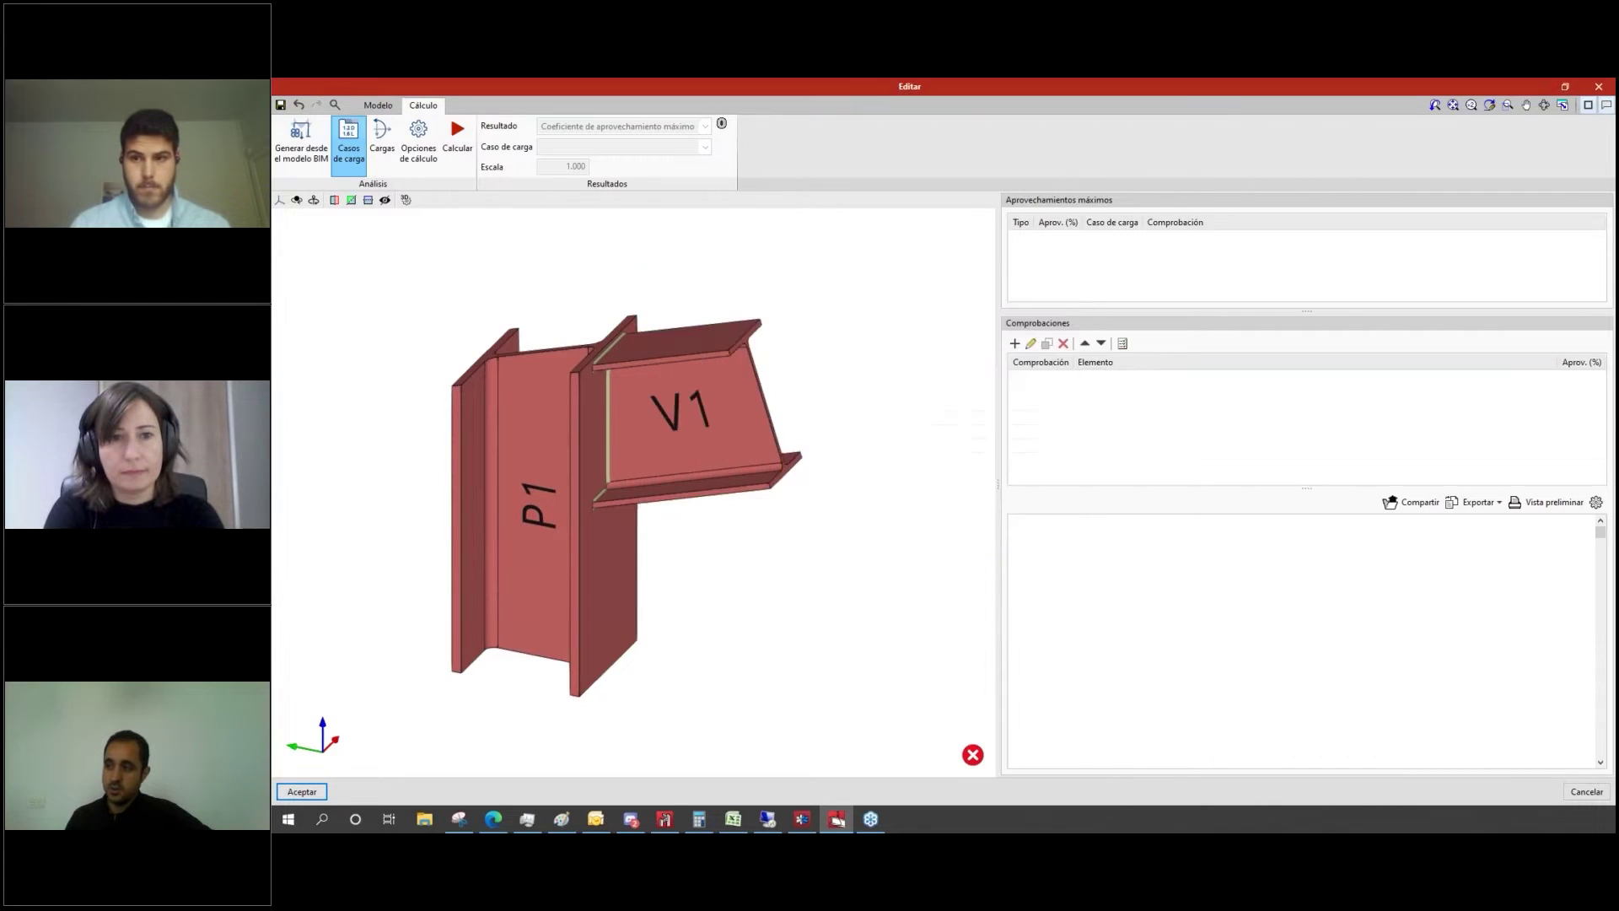
# Step: Set the percentage of all six force conditions to 100 and import the load cases from the BIM model
pyautogui.click(301, 144)
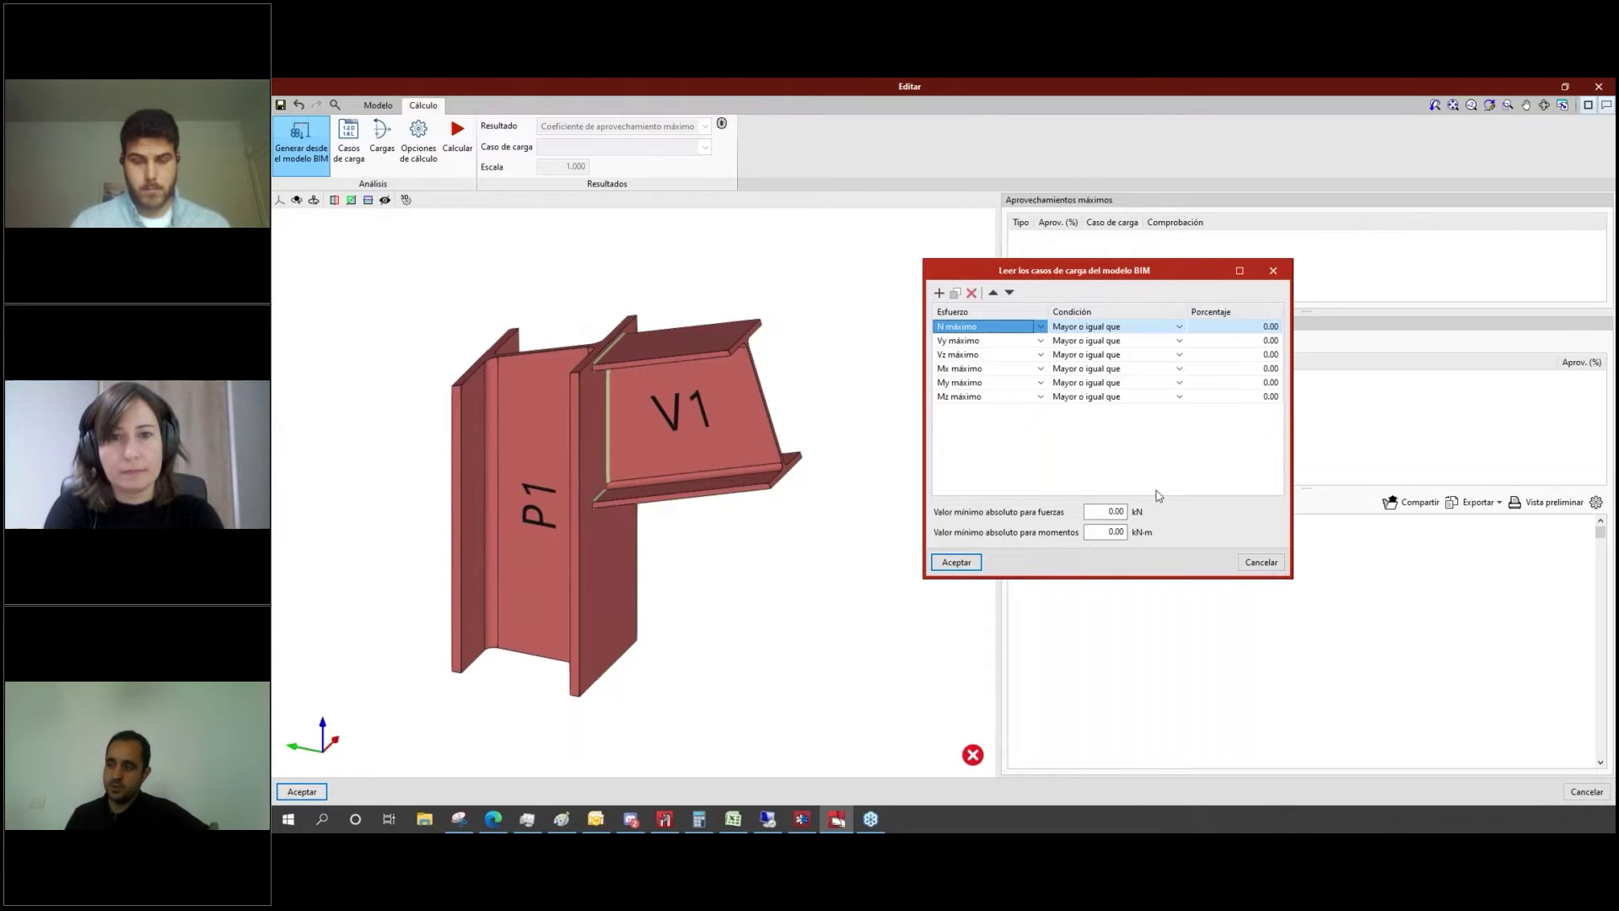
pyautogui.moveTo(1264, 334); pyautogui.dragTo(1244, 409)
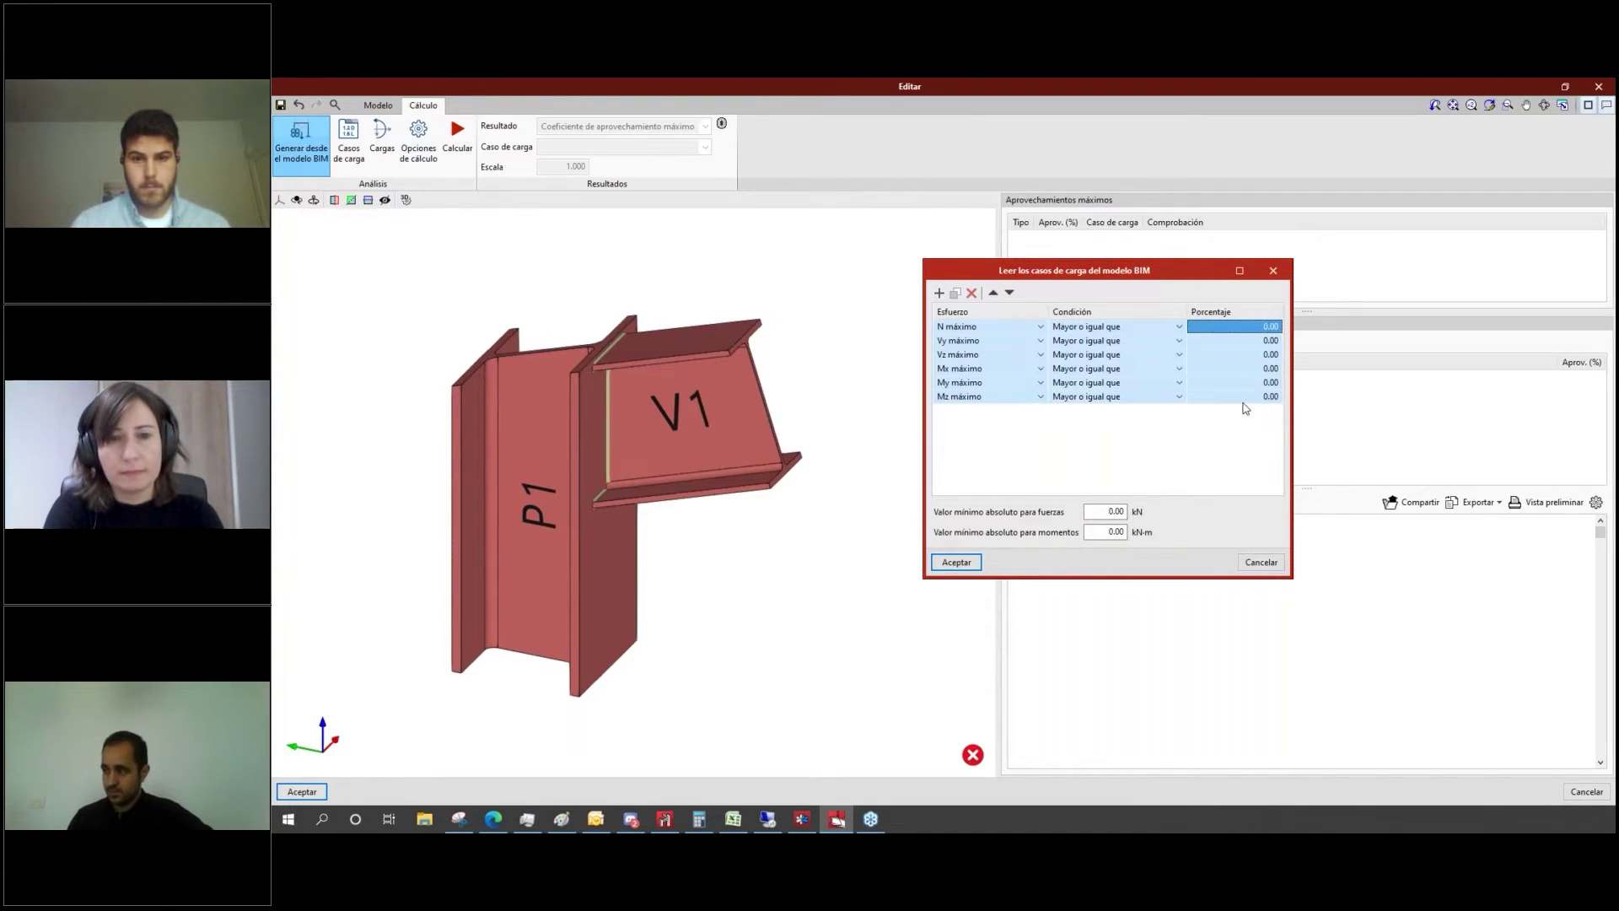
pyautogui.write('100')
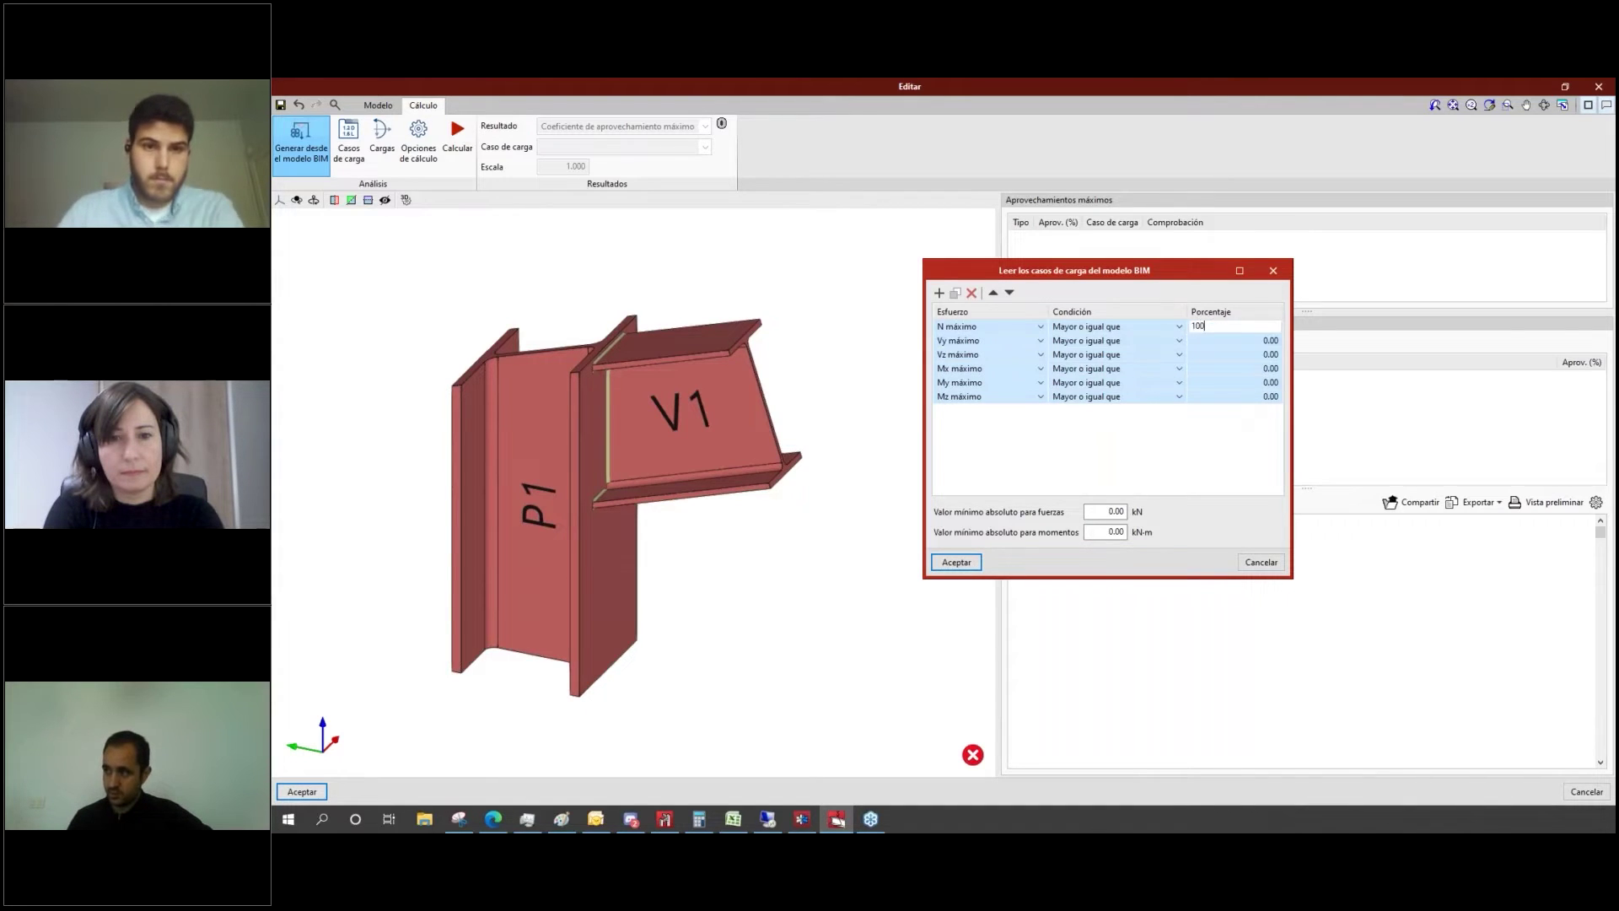
pyautogui.press('Return')
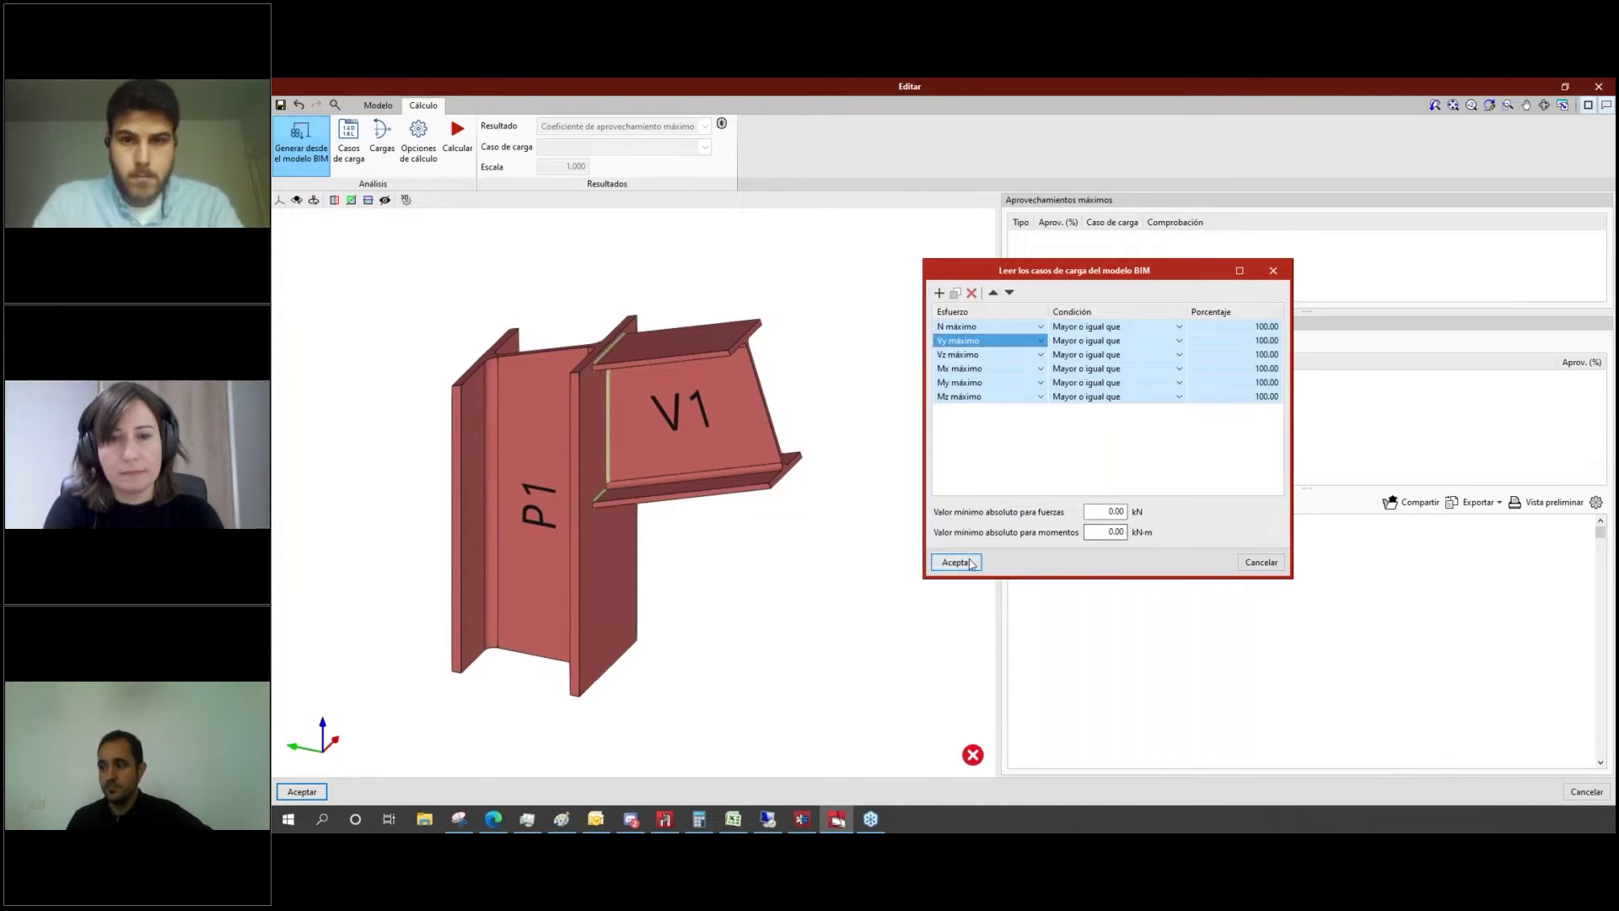
pyautogui.press('Return')
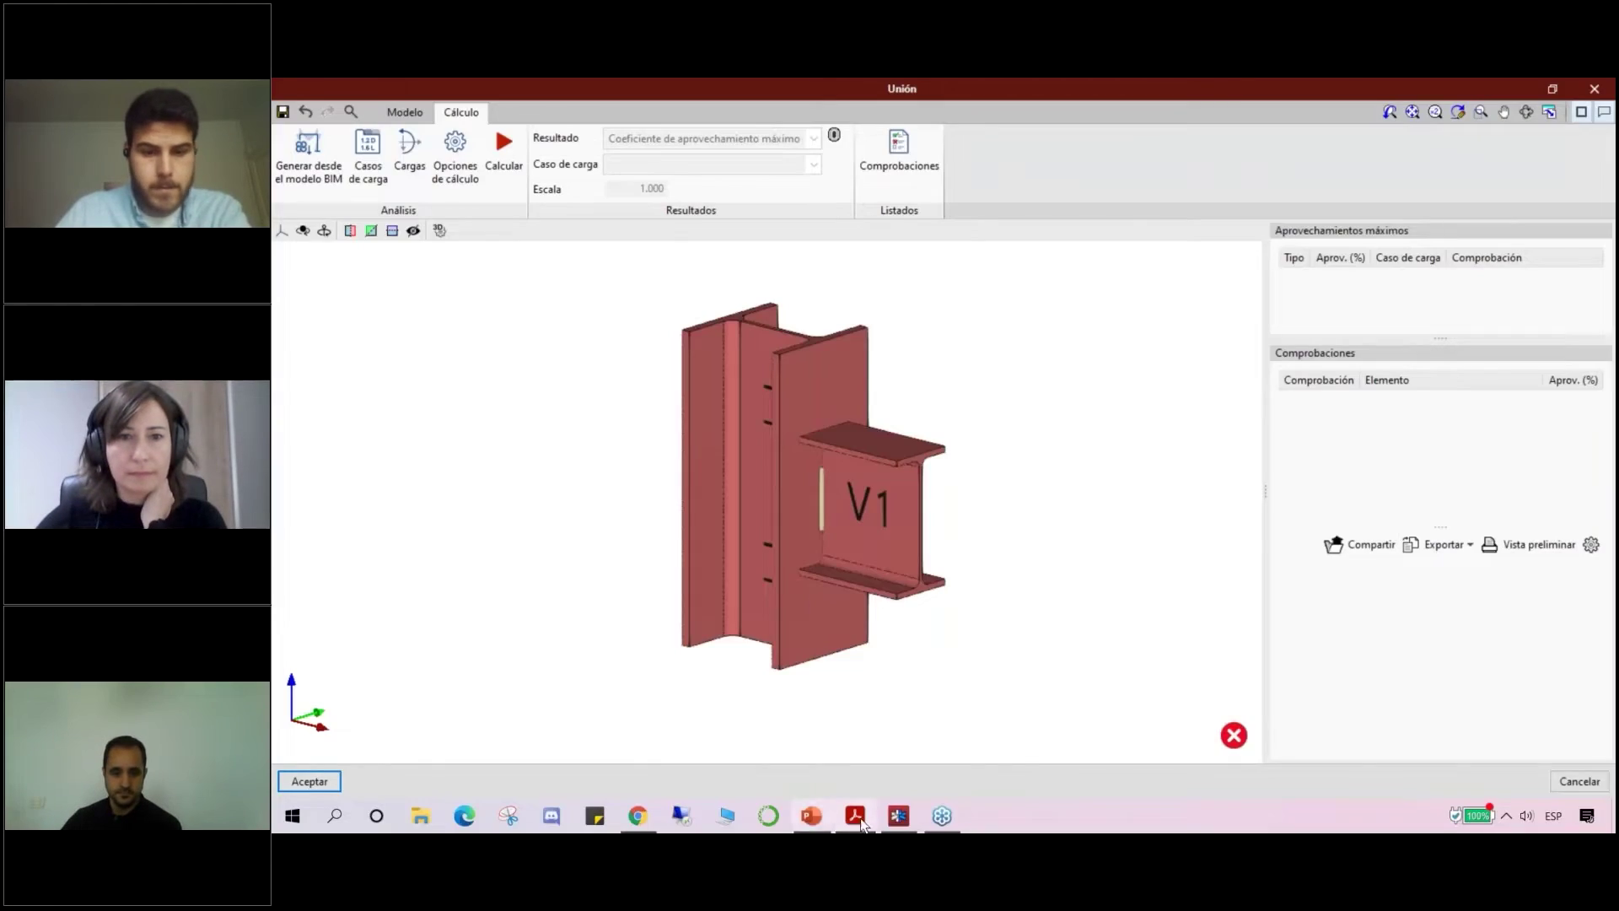
# Step: Return to the connection window, examine the load case list's load steps, tolerance, iterations and retries, and close it without changes
pyautogui.moveTo(901, 818)
pyautogui.click(898, 737)
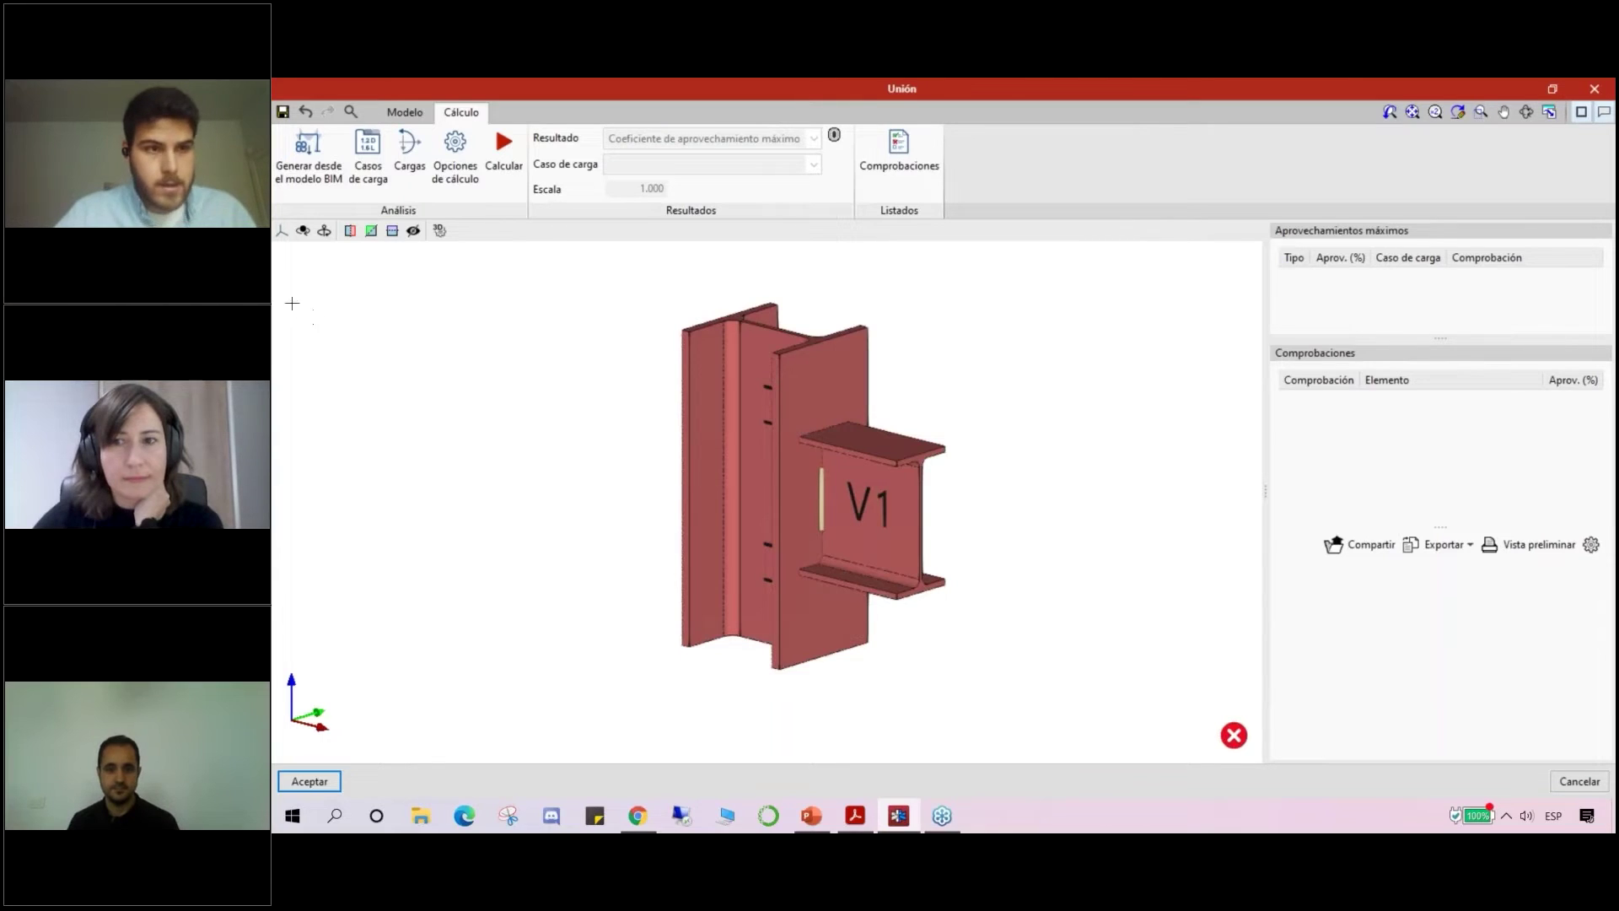
pyautogui.click(371, 168)
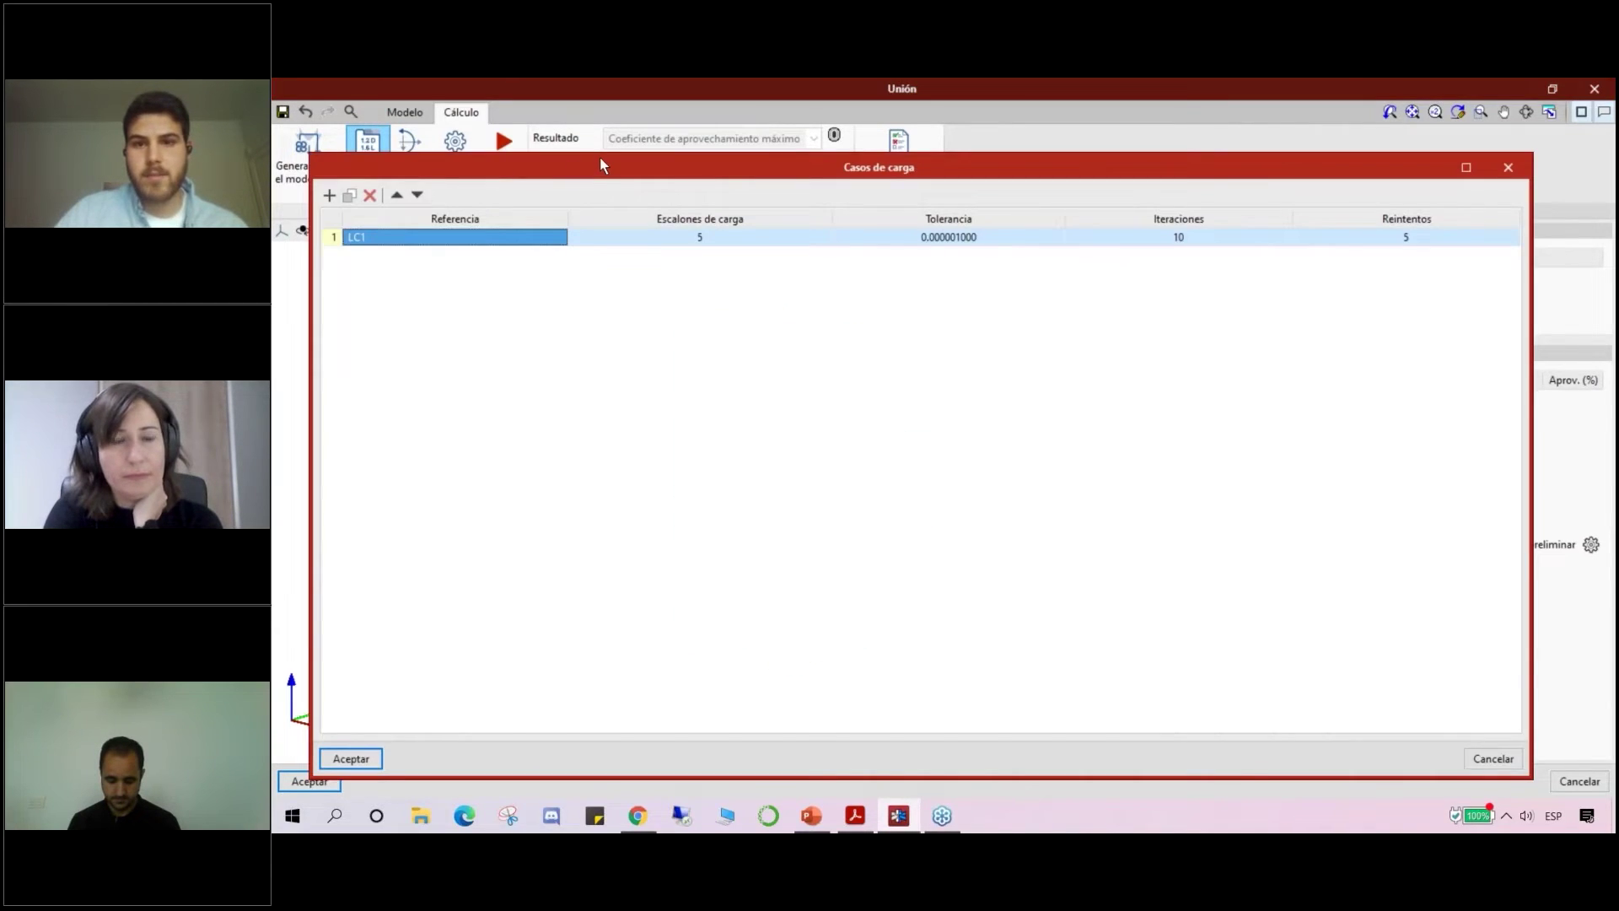
pyautogui.moveTo(599, 159)
pyautogui.mouseDown()
pyautogui.moveTo(571, 159)
pyautogui.moveTo(569, 116)
pyautogui.moveTo(580, 181)
pyautogui.mouseUp()
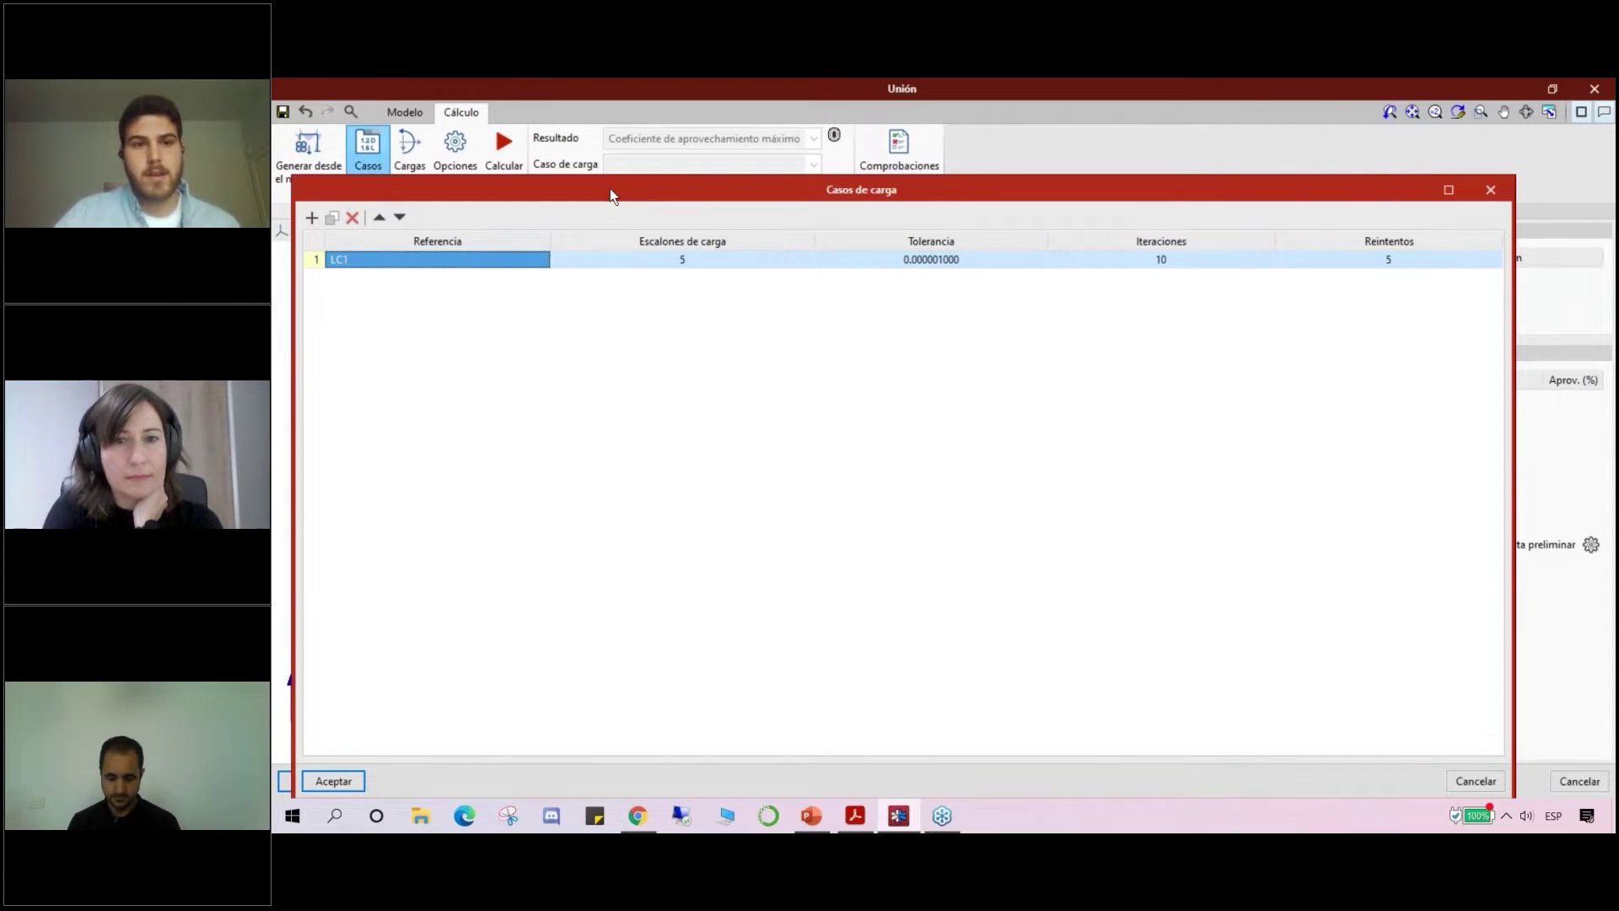
pyautogui.moveTo(610, 189); pyautogui.dragTo(609, 153)
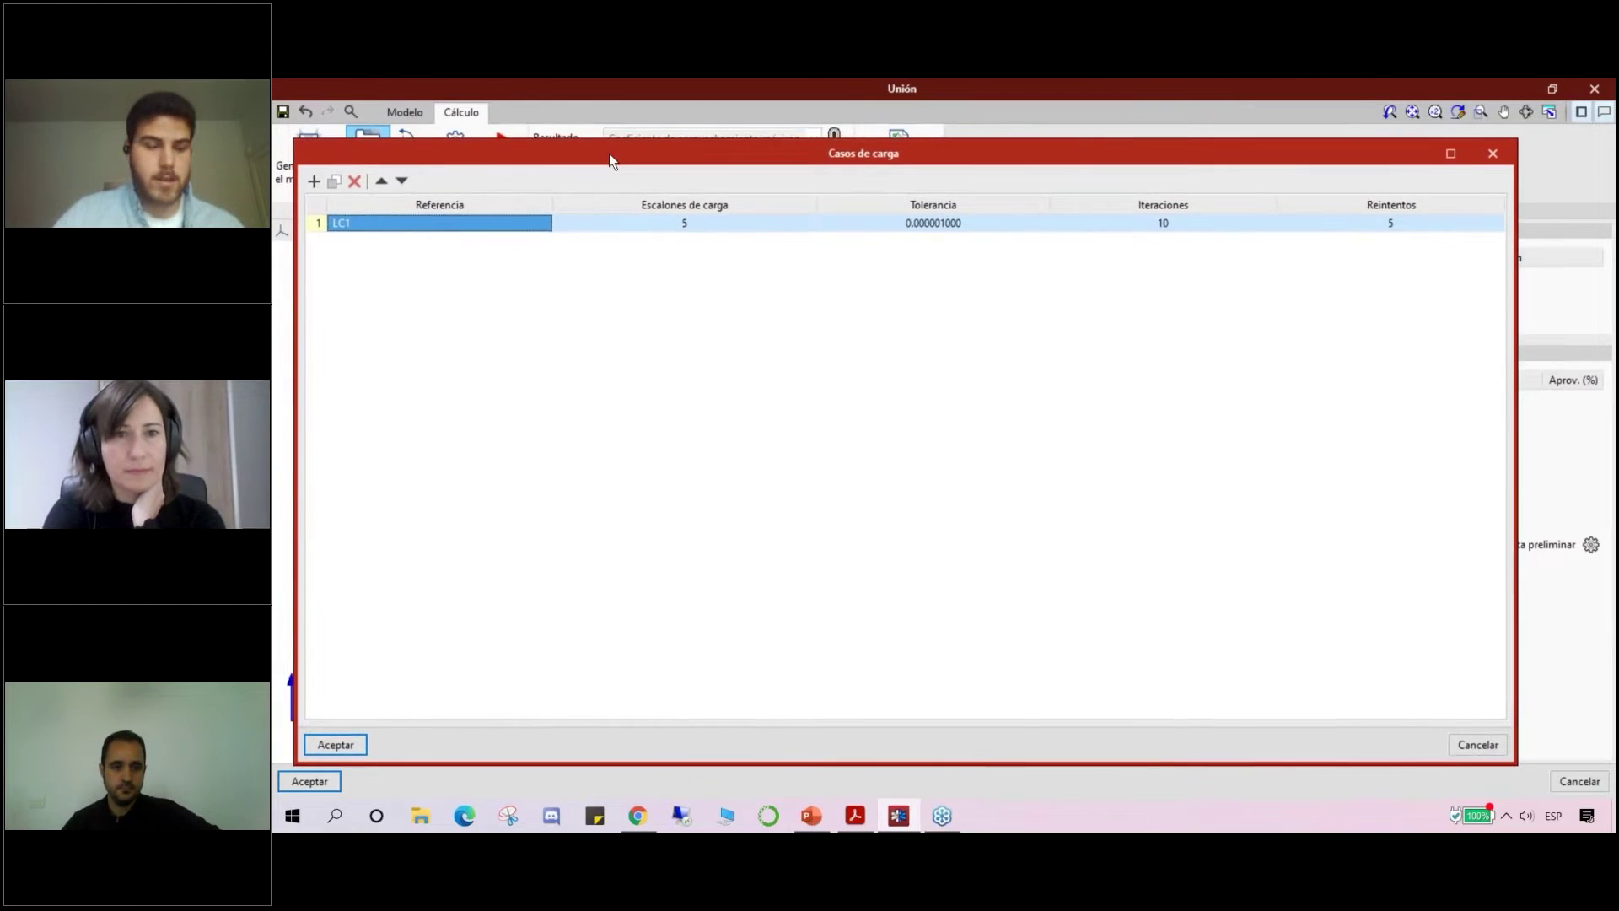
pyautogui.moveTo(606, 153); pyautogui.dragTo(601, 193)
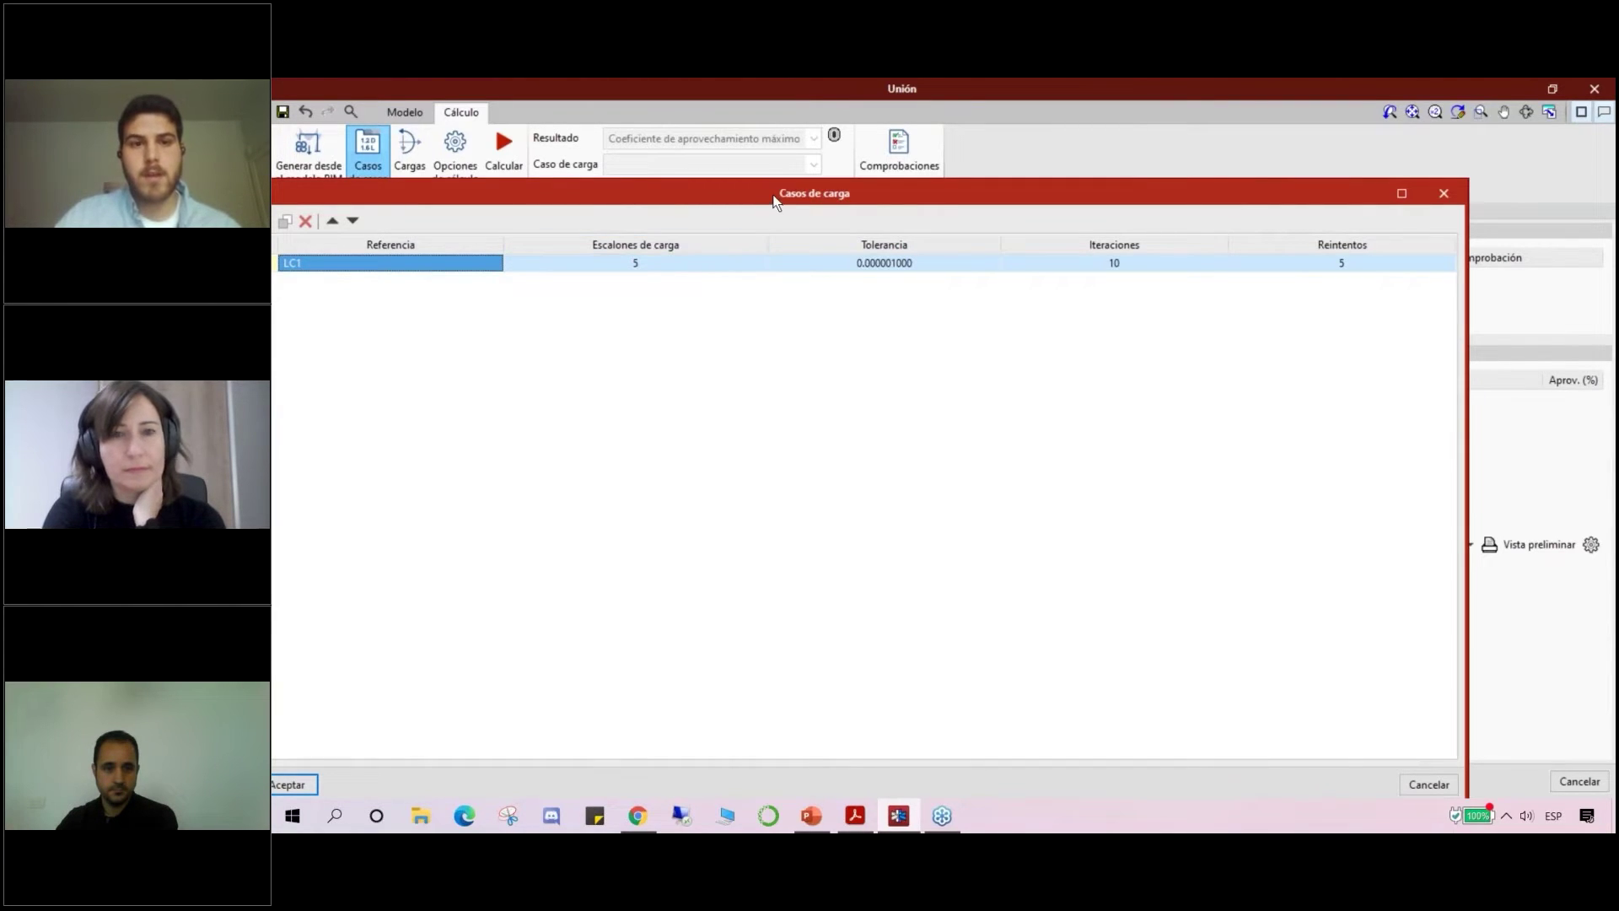
pyautogui.moveTo(768, 205); pyautogui.dragTo(762, 181)
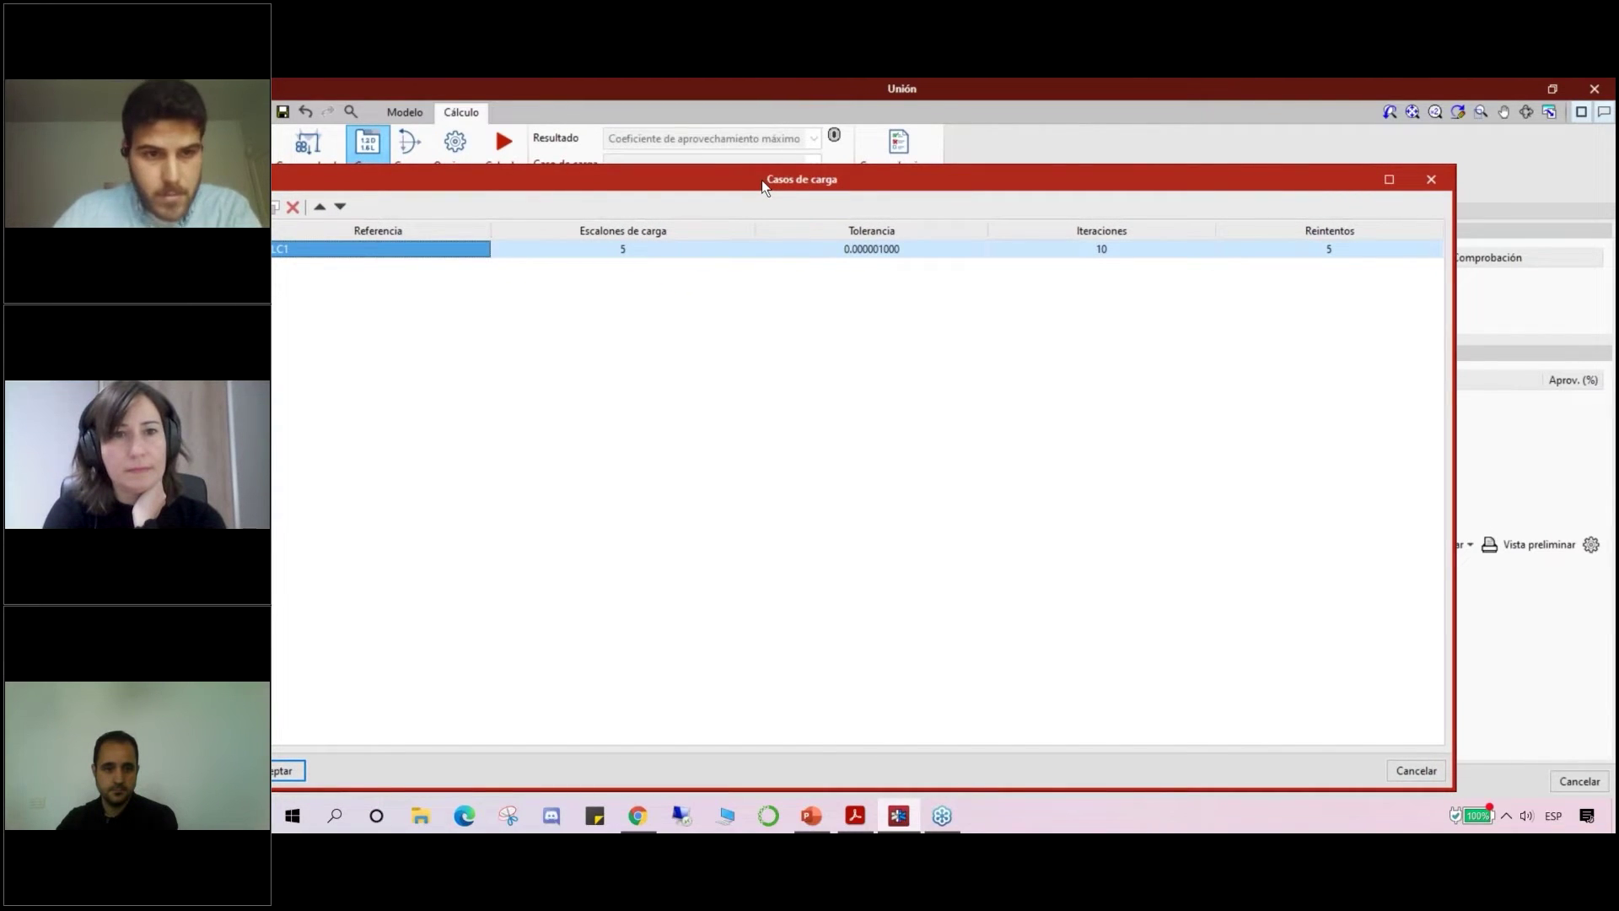
pyautogui.moveTo(761, 180); pyautogui.dragTo(765, 180)
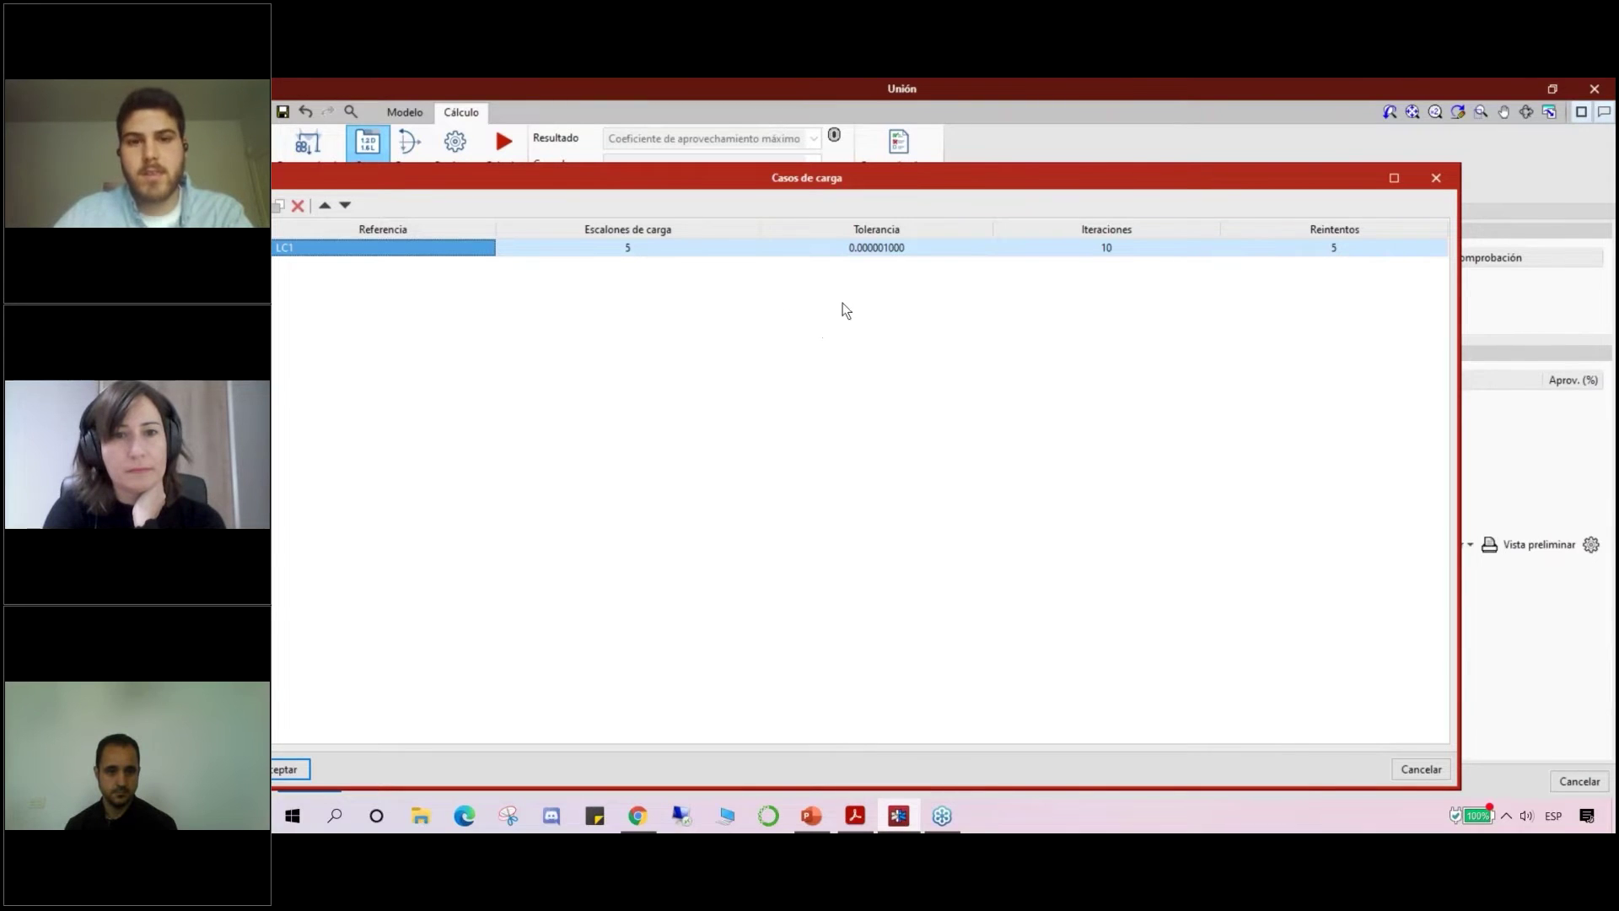
pyautogui.moveTo(911, 179); pyautogui.dragTo(901, 187)
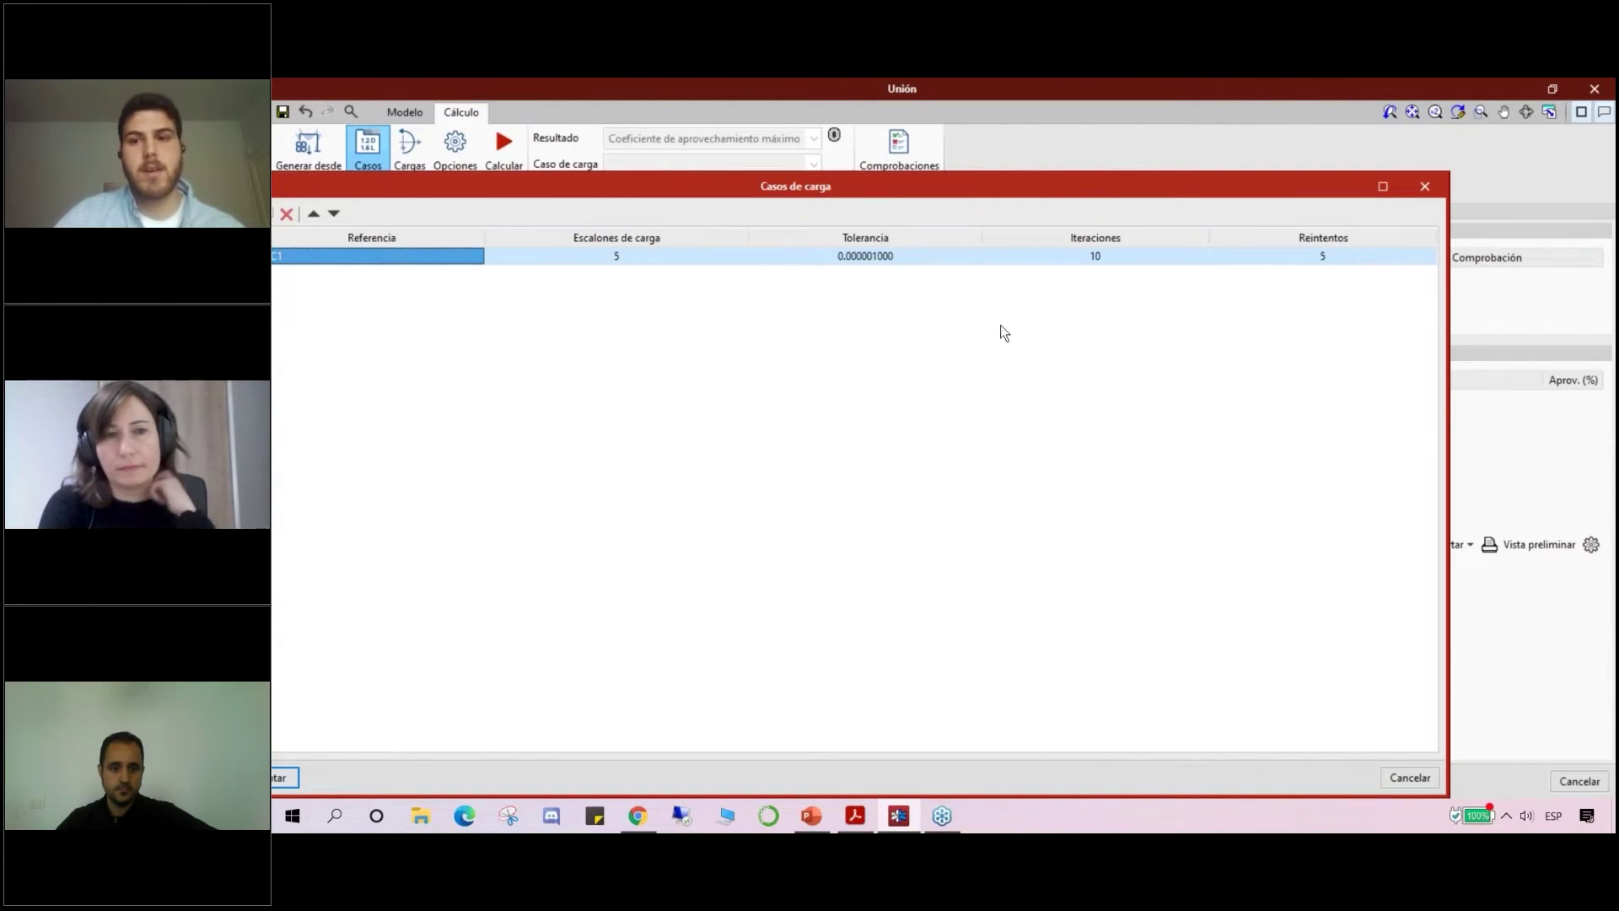
pyautogui.moveTo(1090, 193); pyautogui.dragTo(1064, 194)
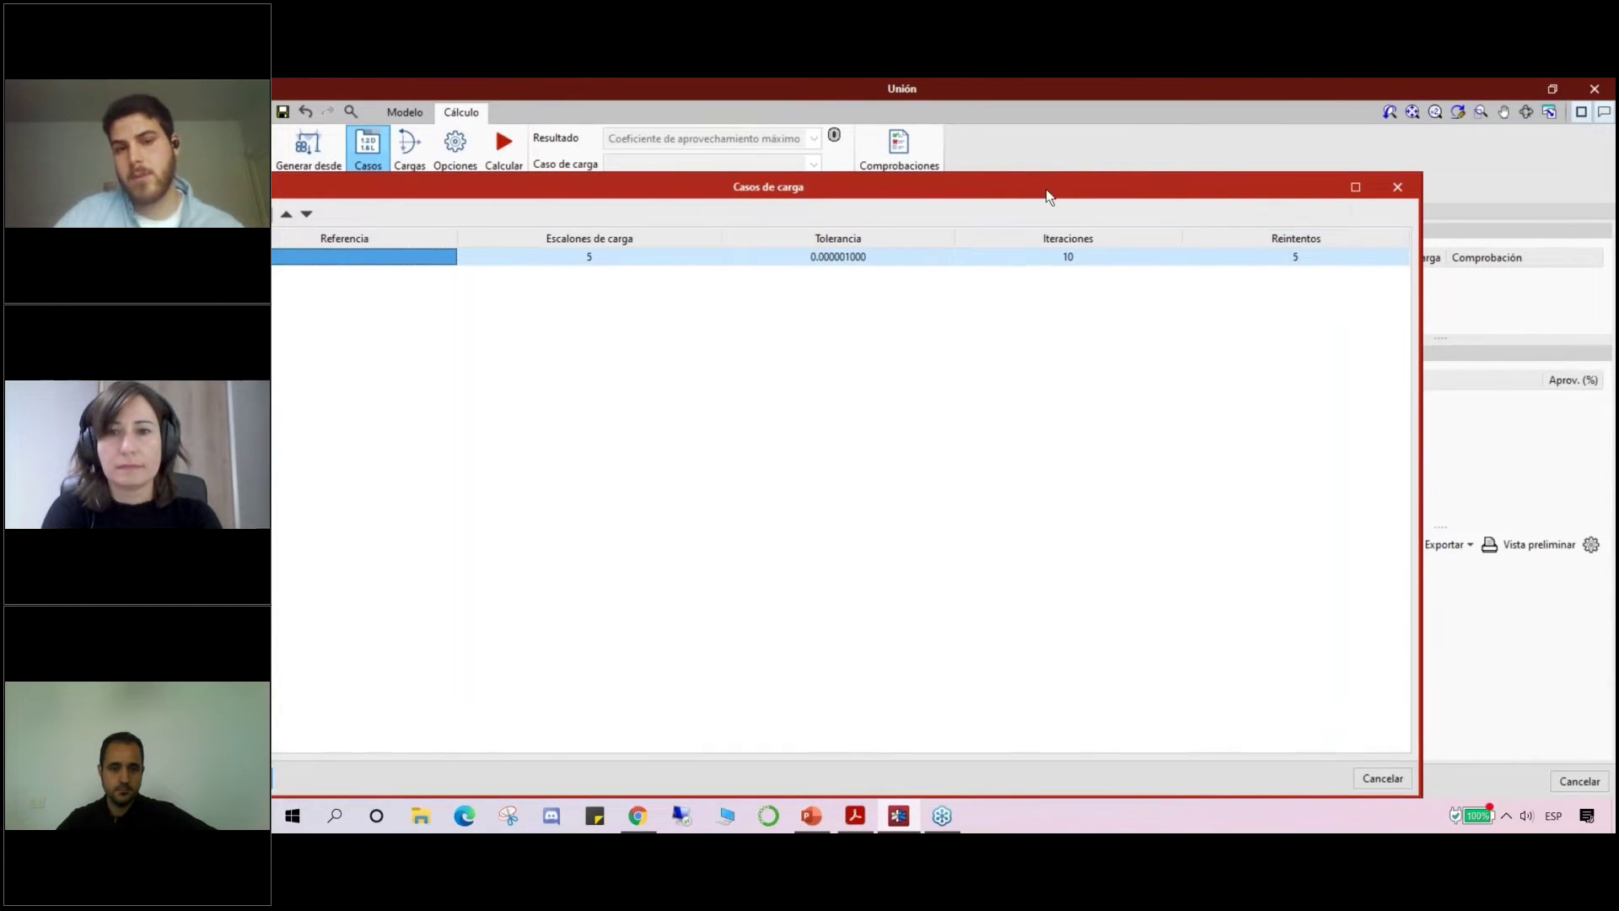
pyautogui.moveTo(1045, 189); pyautogui.dragTo(1073, 193)
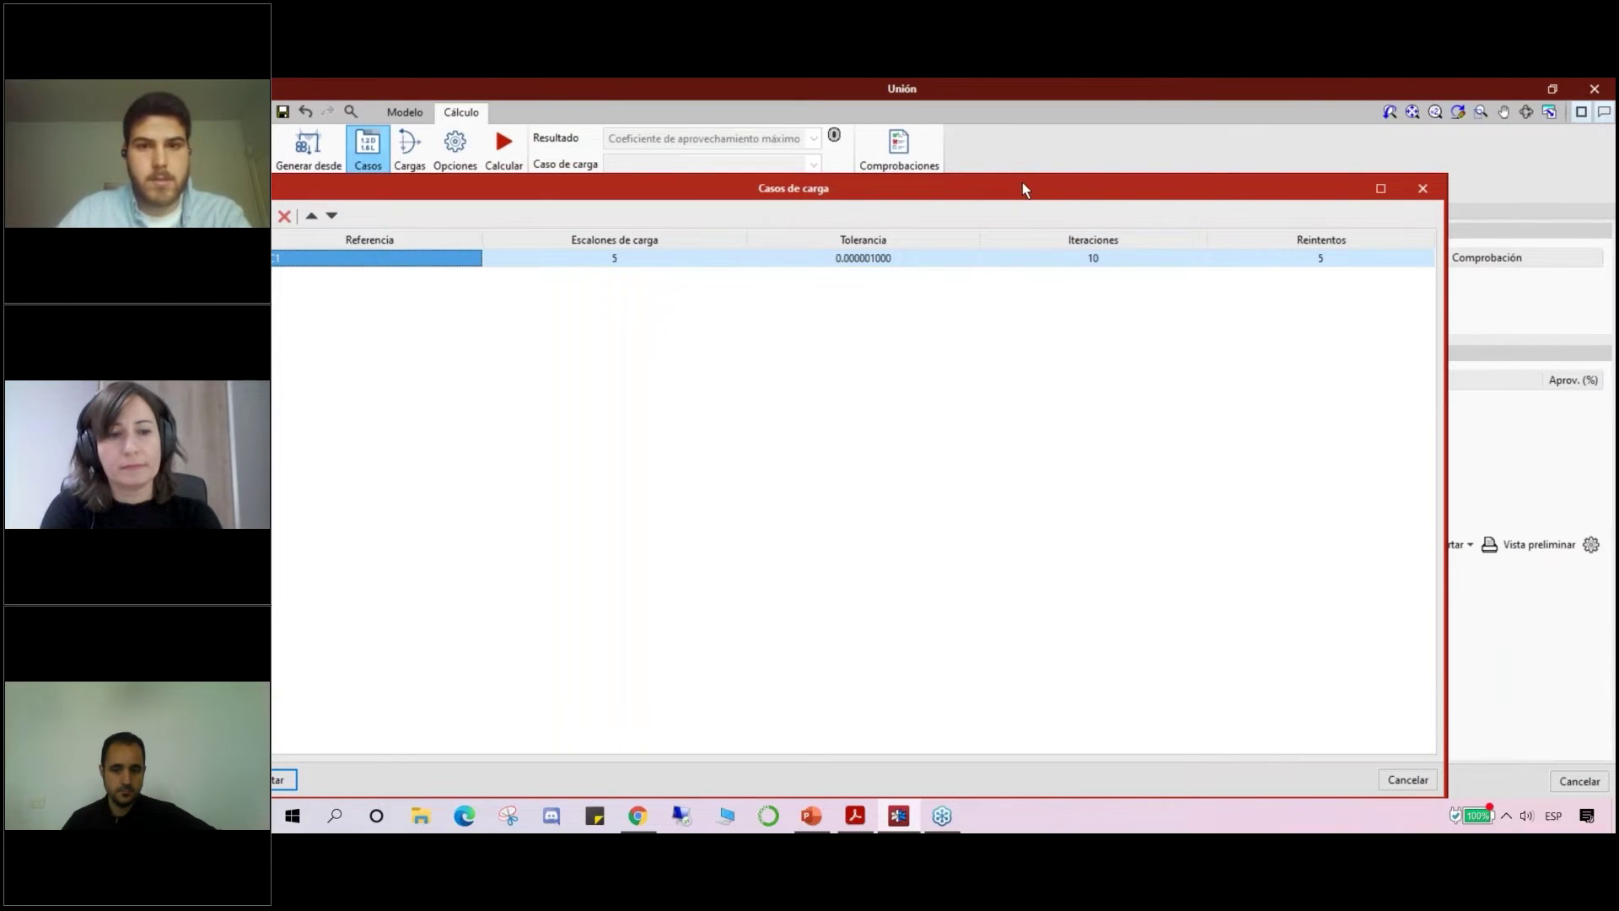
pyautogui.click(1406, 780)
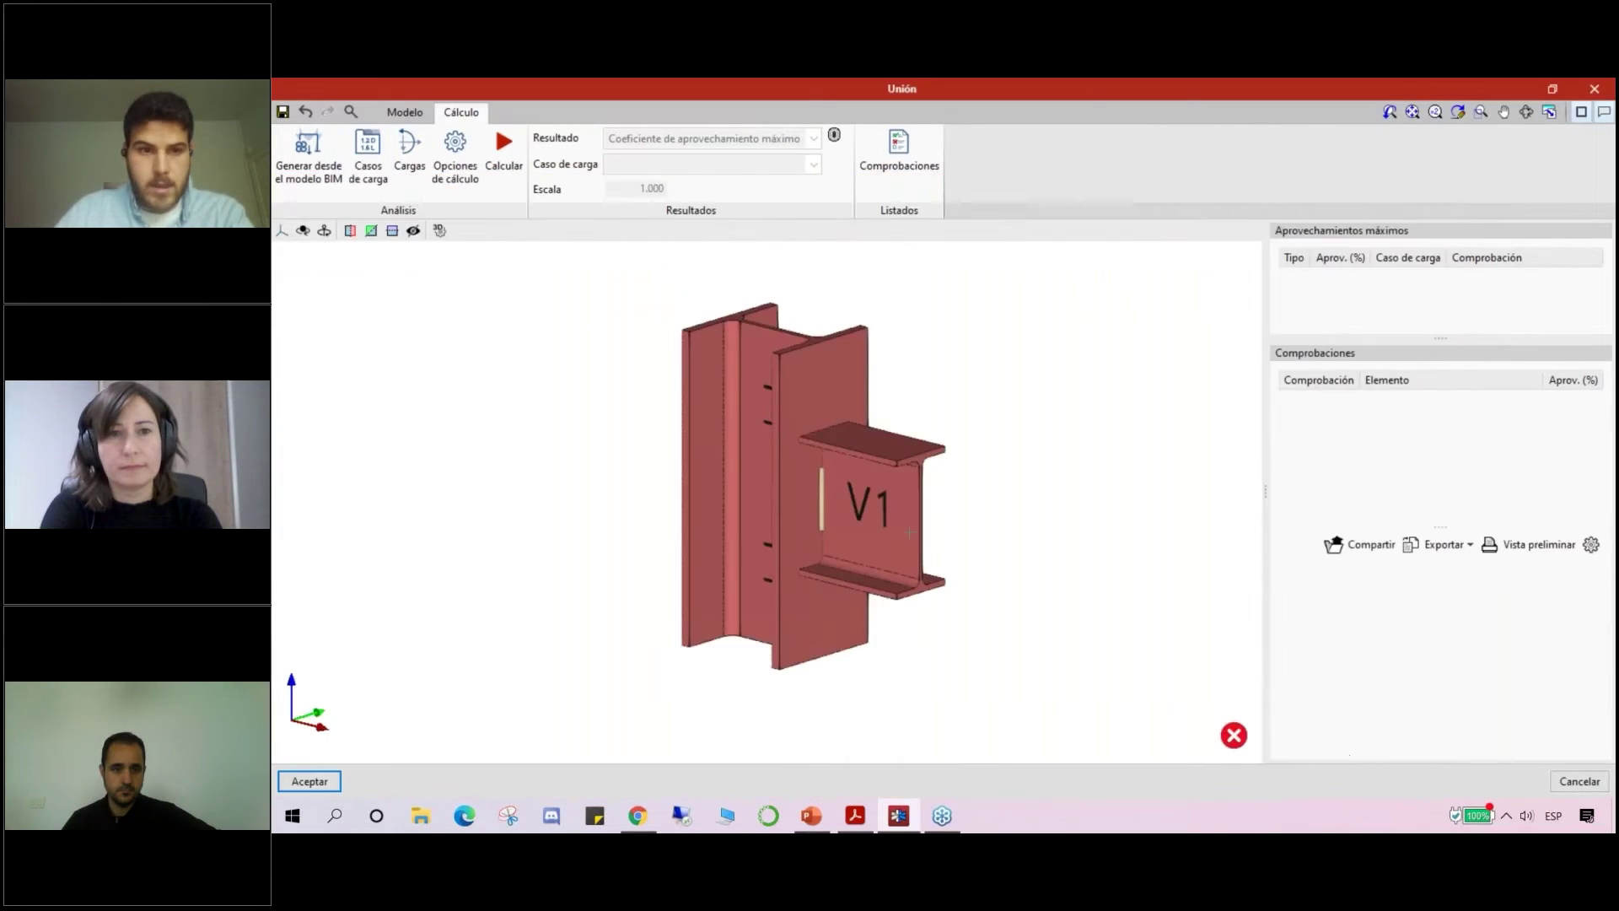
# Step: Examine the load settings of bearing profile P1 and the bar-end forces of beam V1 alongside the model, then close without changes
pyautogui.click(415, 150)
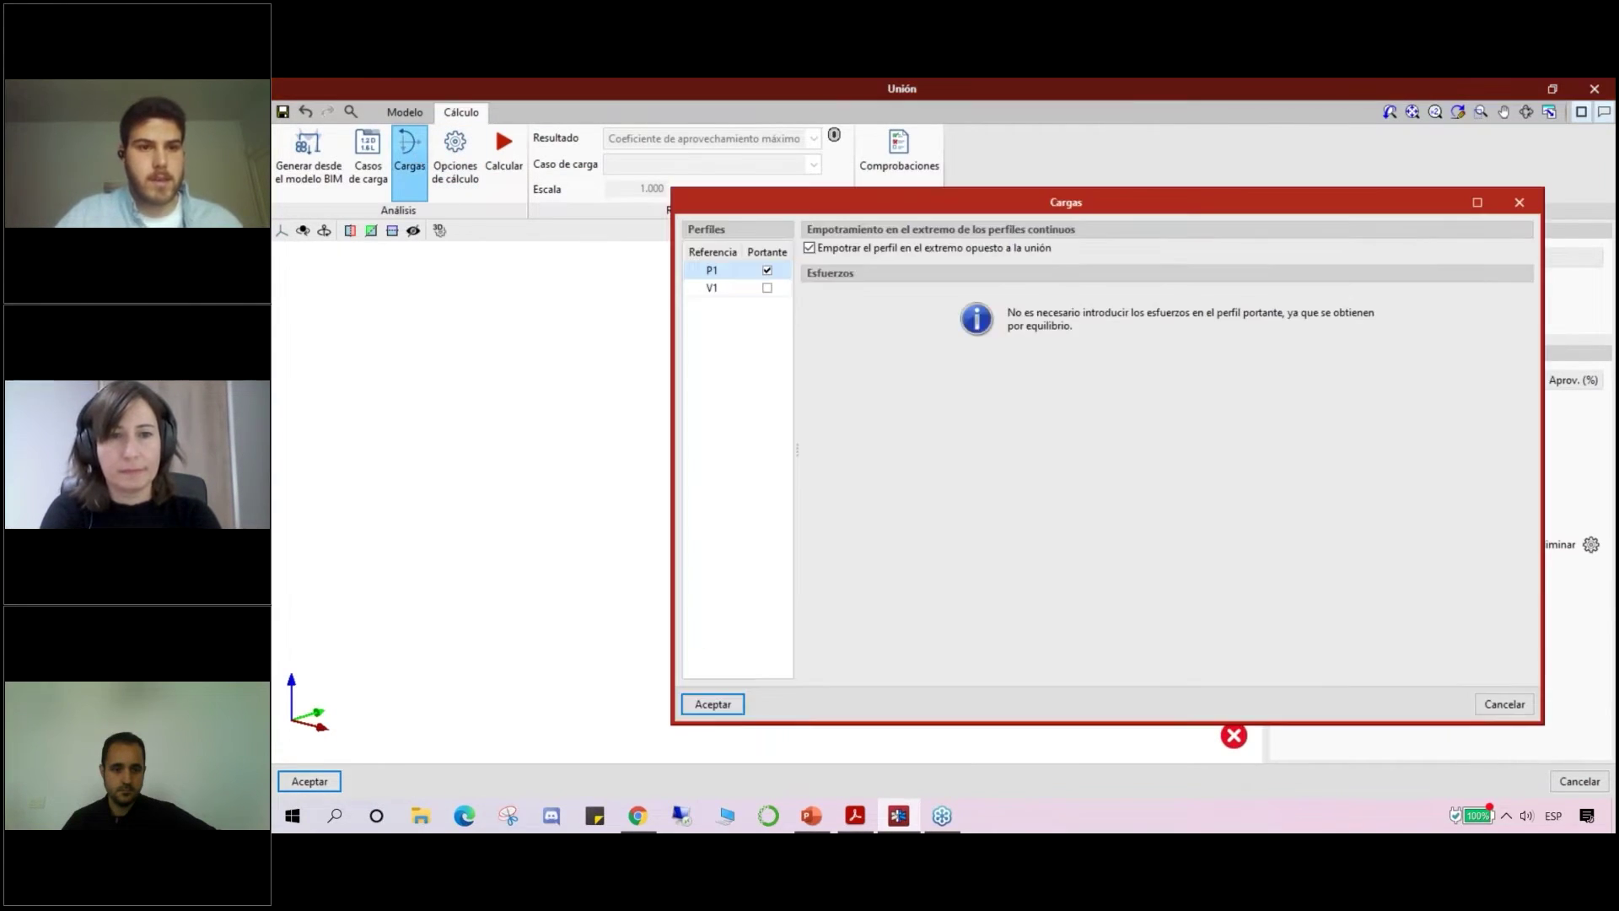
pyautogui.moveTo(818, 199); pyautogui.dragTo(563, 191)
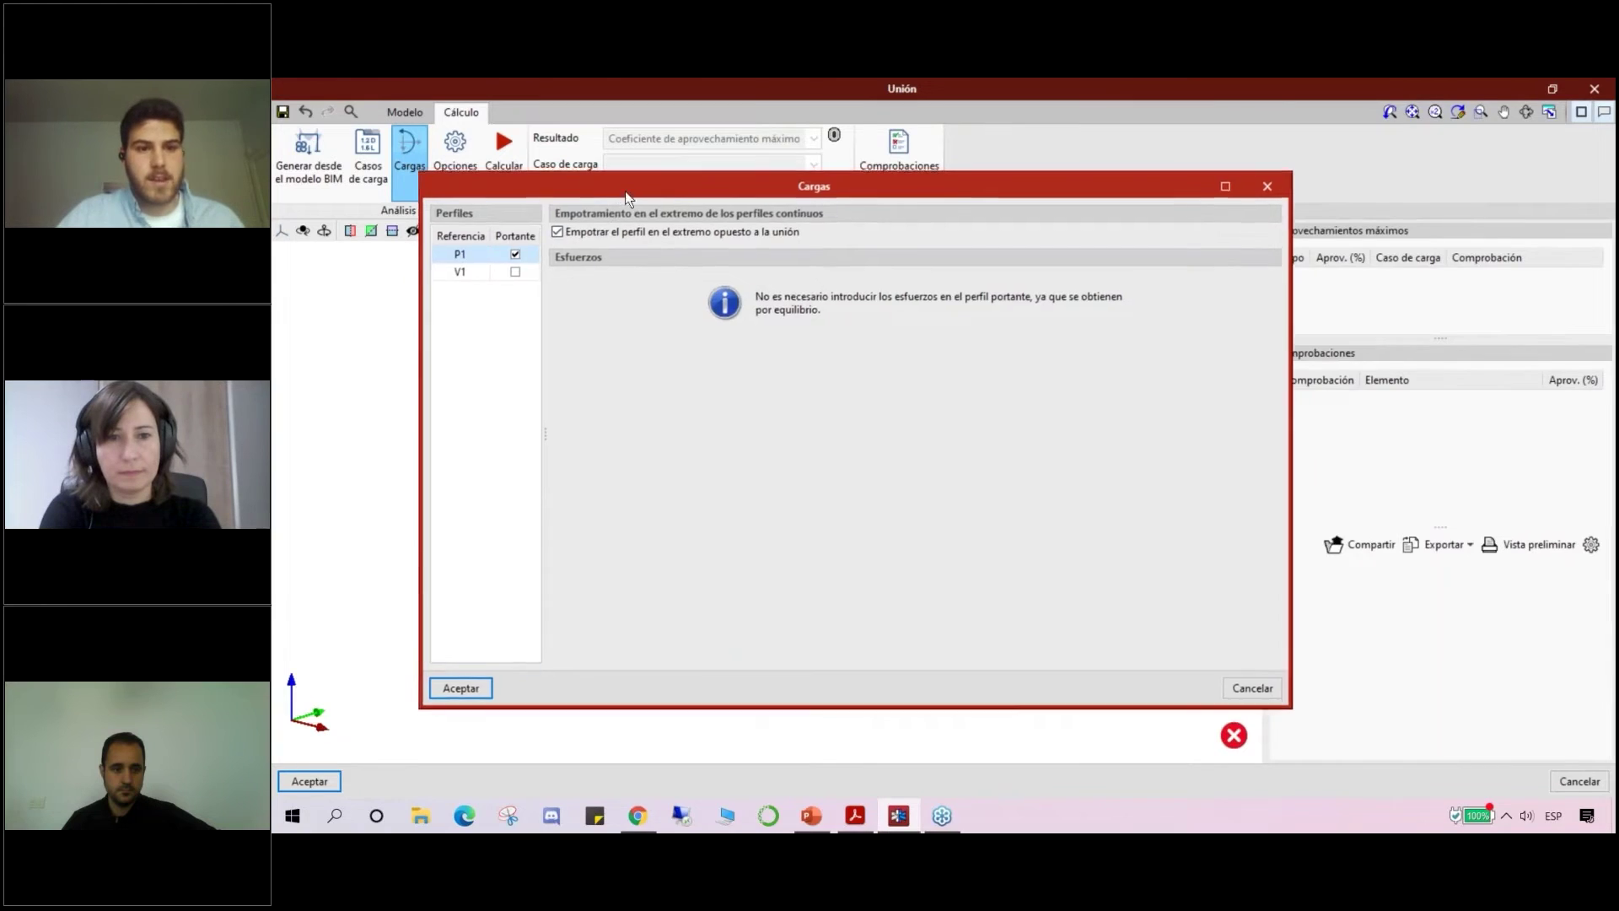
pyautogui.moveTo(606, 200); pyautogui.dragTo(1088, 200)
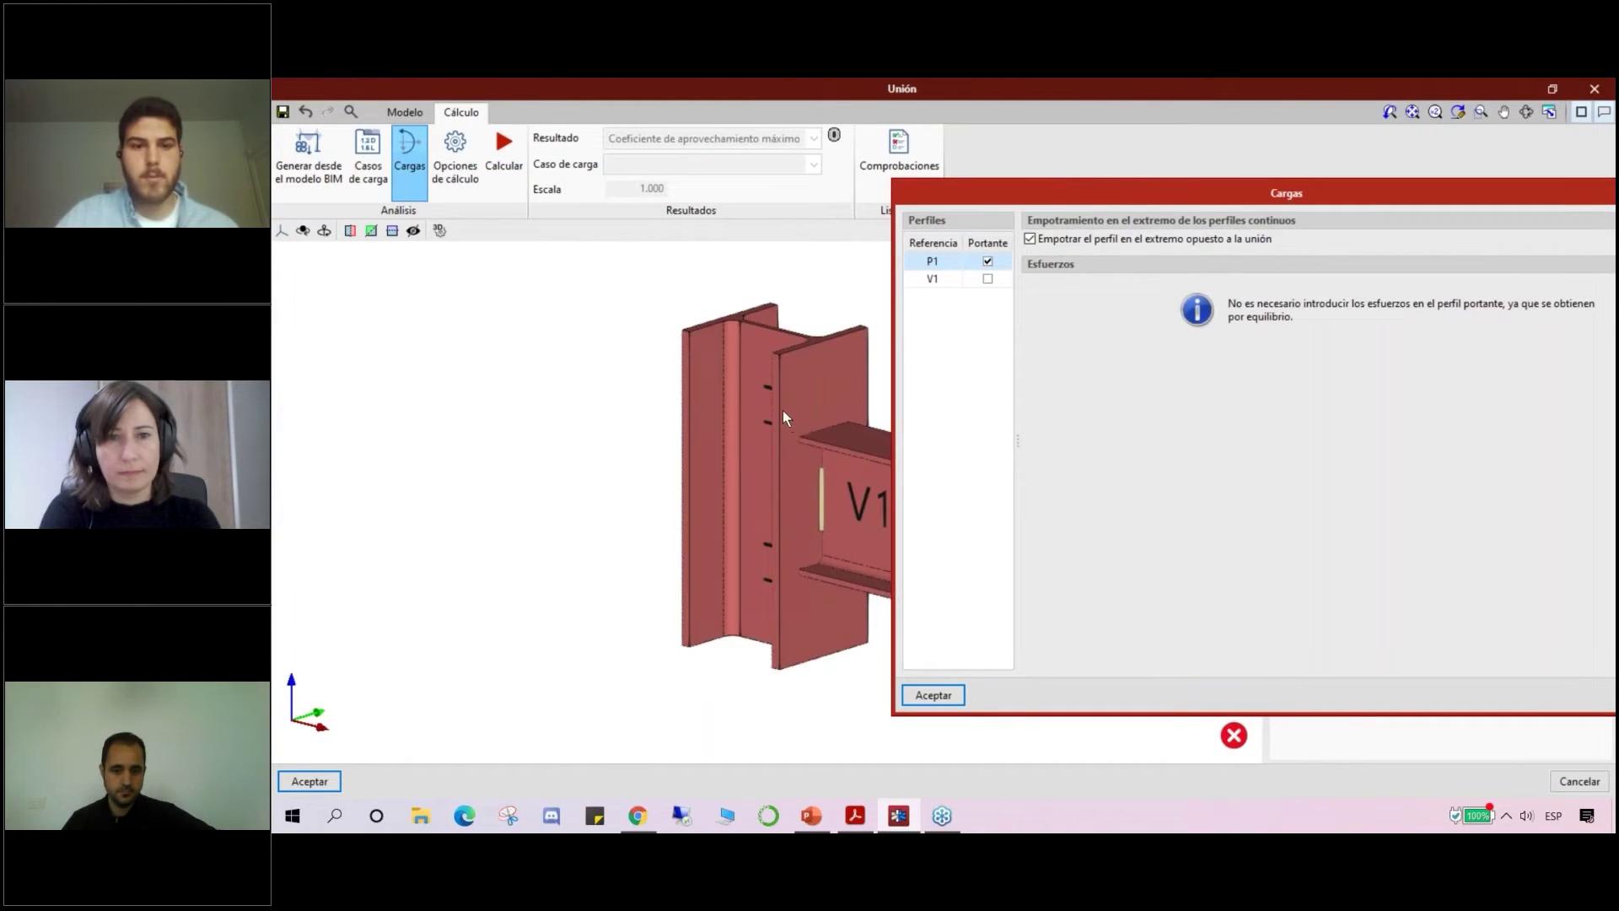
pyautogui.moveTo(1000, 197); pyautogui.dragTo(985, 184)
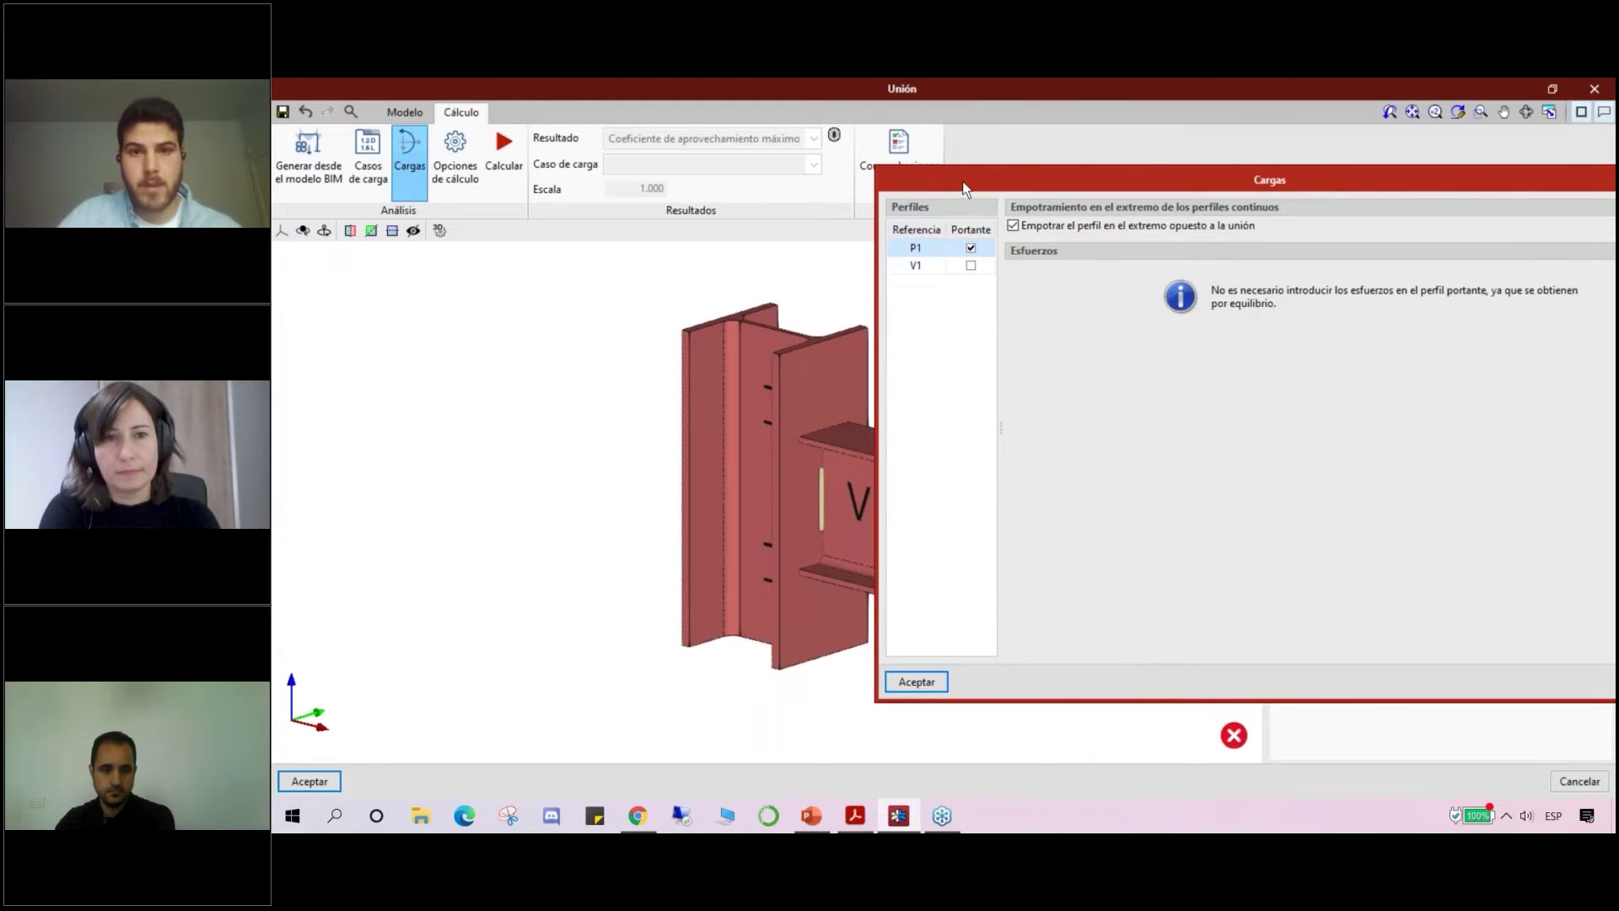
pyautogui.moveTo(927, 179); pyautogui.dragTo(645, 225)
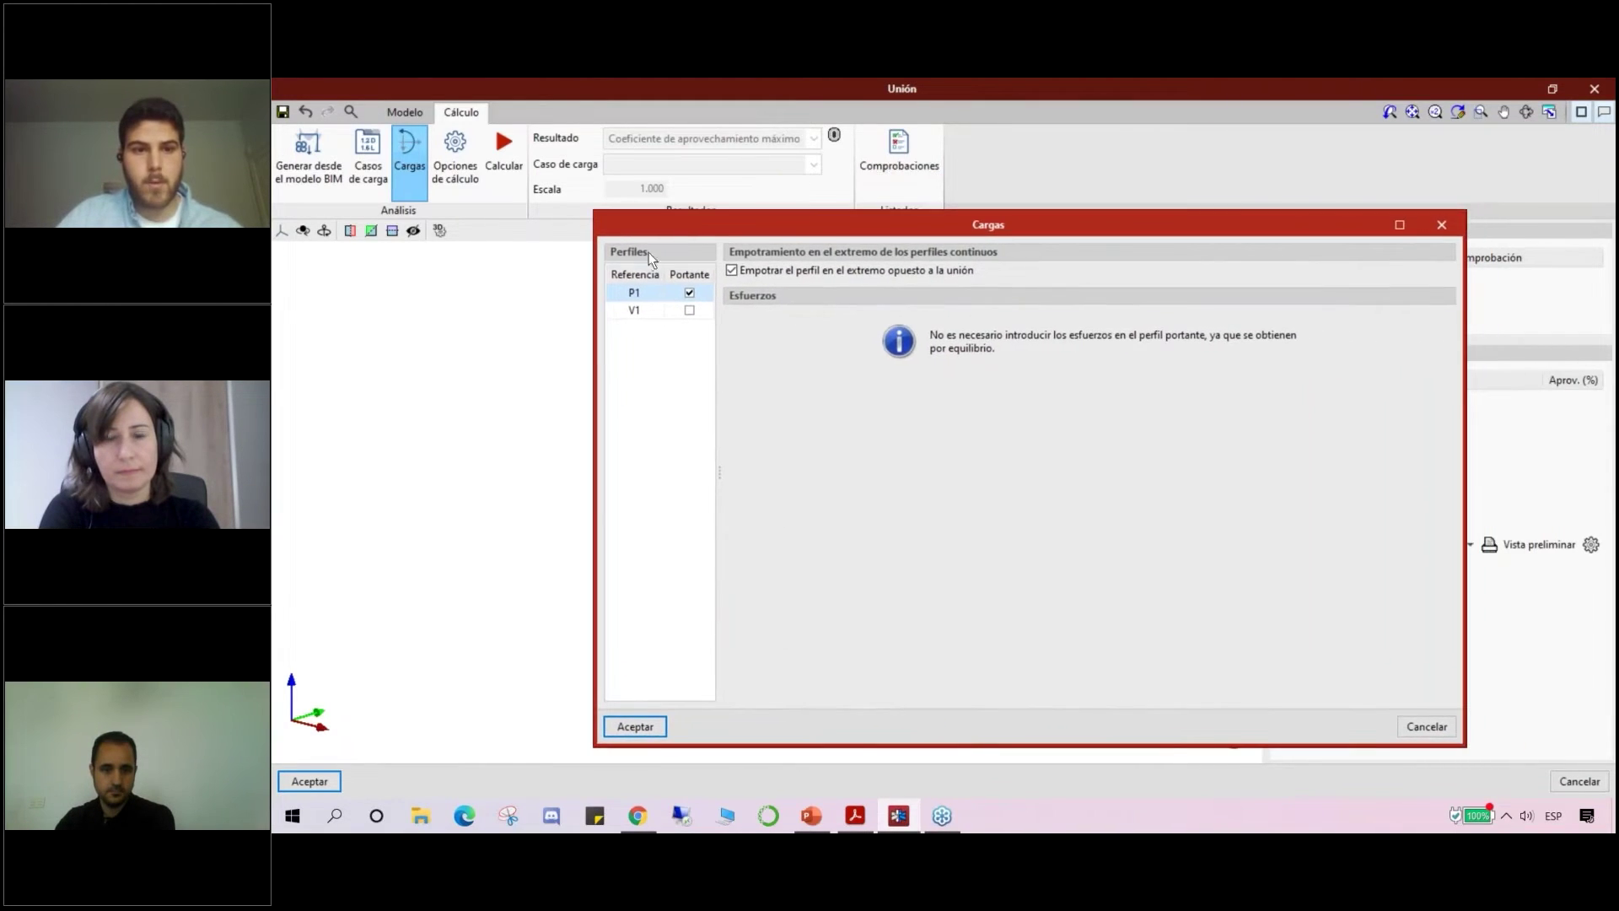
pyautogui.click(635, 312)
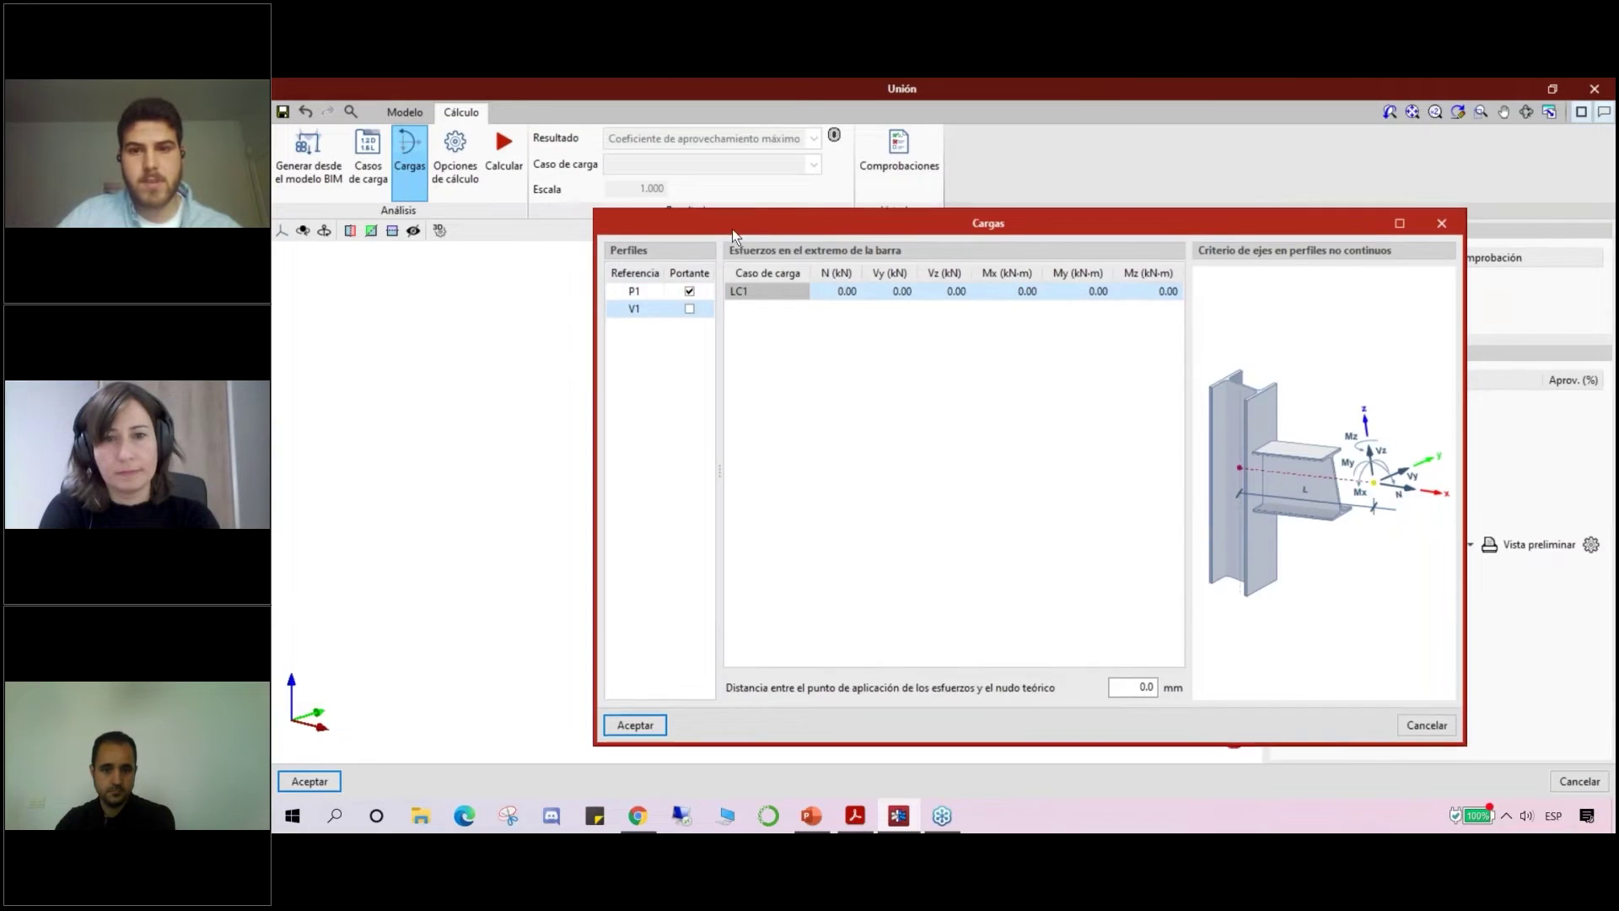
pyautogui.moveTo(732, 230); pyautogui.dragTo(1136, 240)
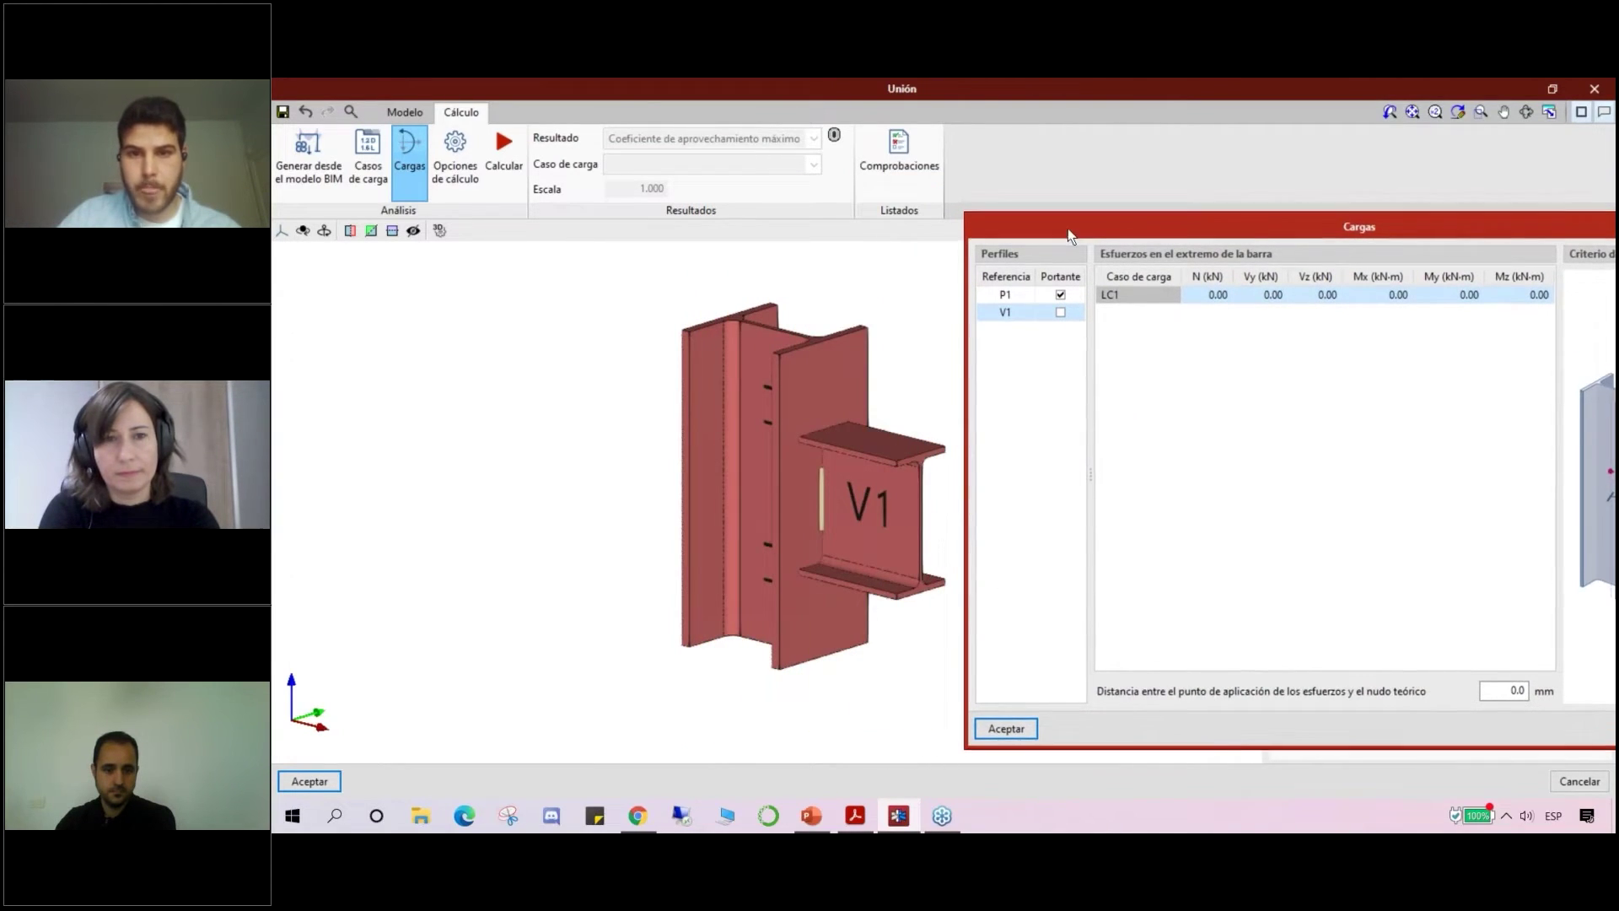
pyautogui.moveTo(1068, 229); pyautogui.dragTo(649, 262)
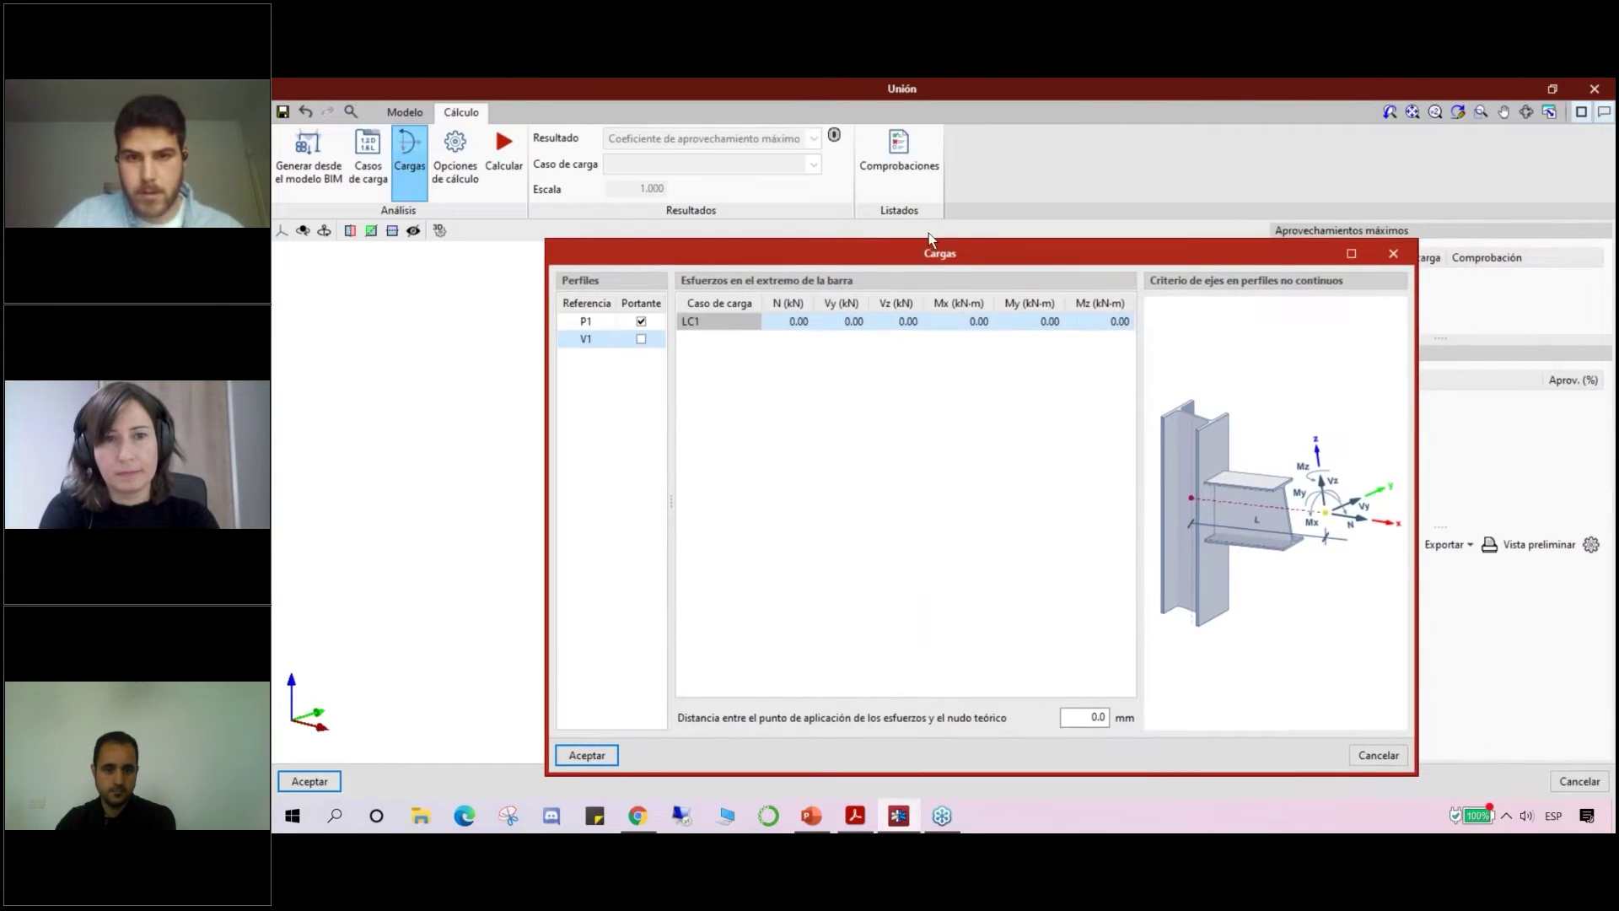
pyautogui.moveTo(939, 251); pyautogui.dragTo(794, 200)
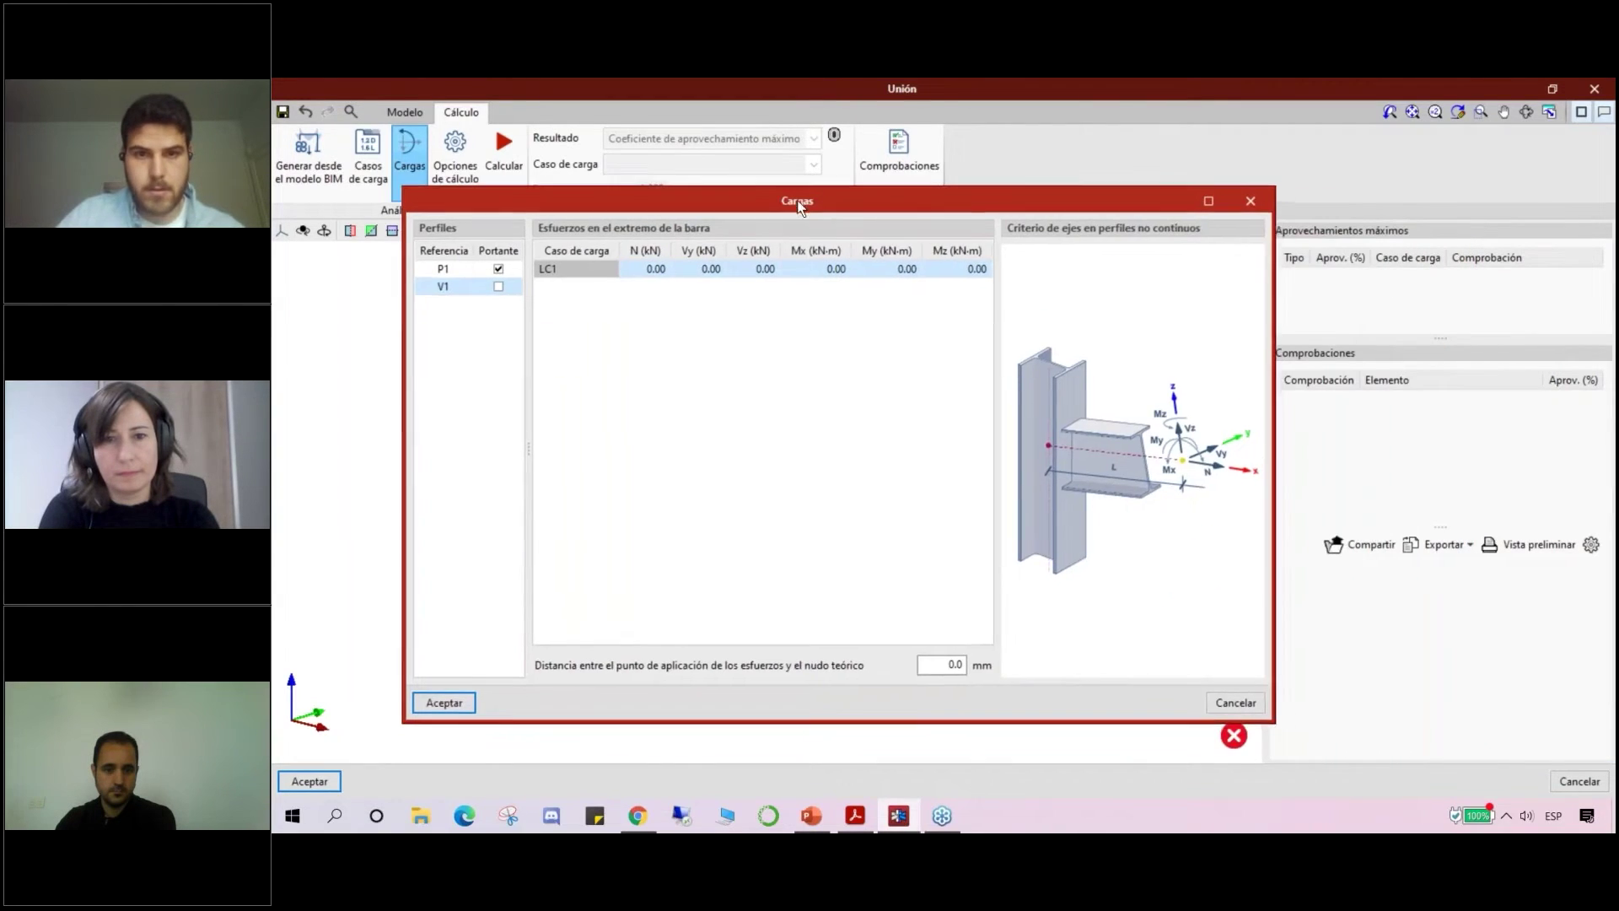
pyautogui.click(1234, 703)
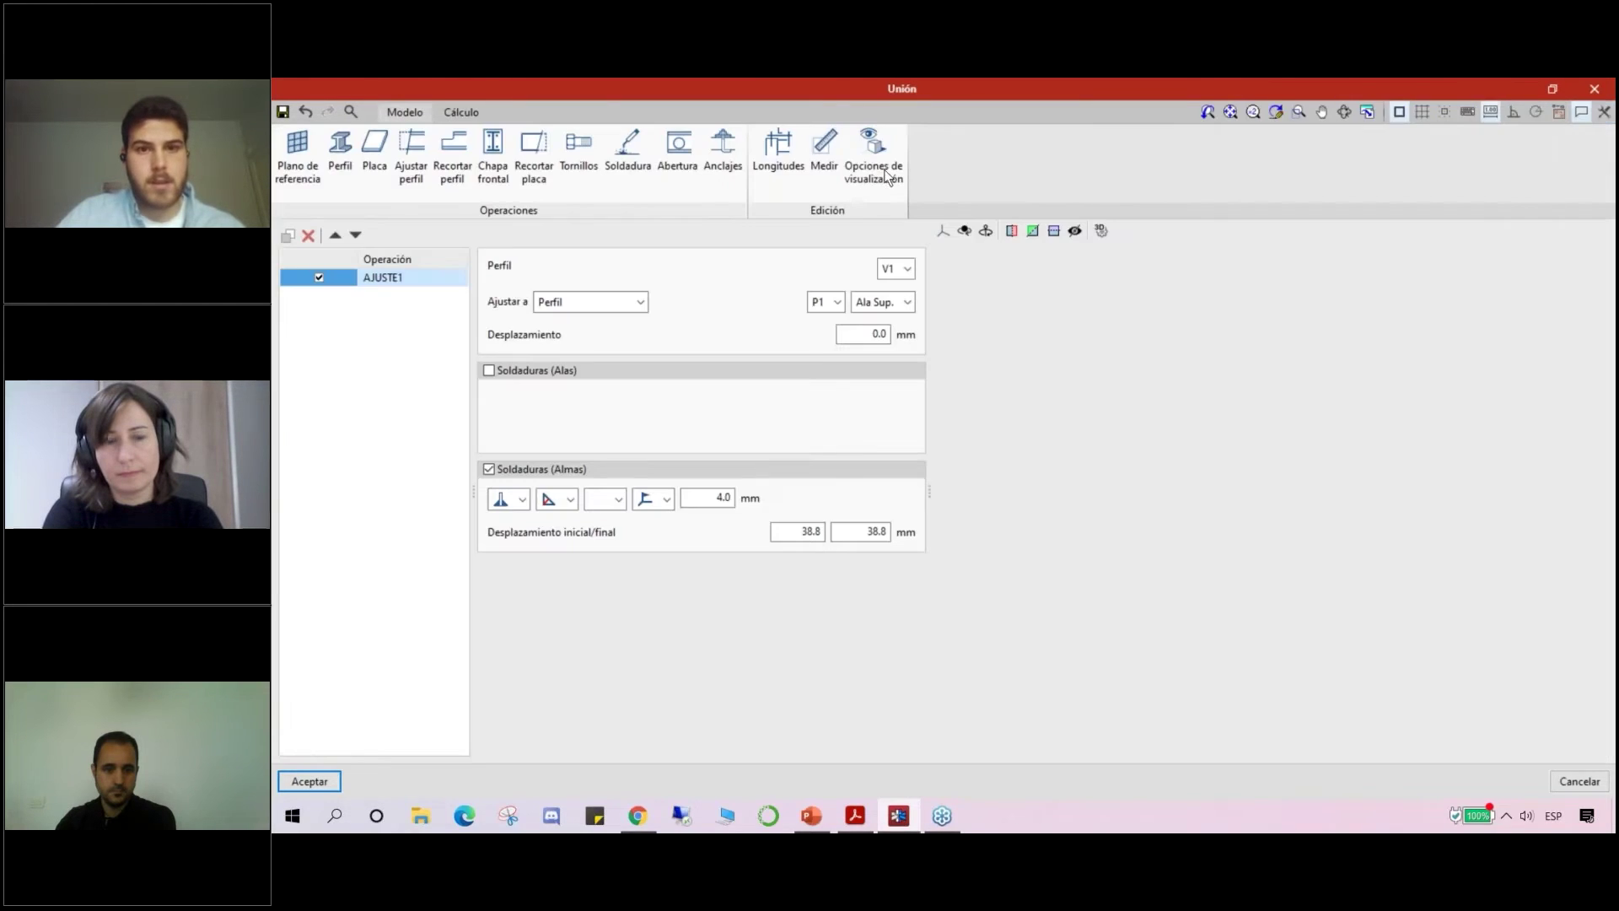
# Step: Show axes and envelopes for profiles and plates, and set profiles, plates, bolts, anchors and welds to transparent drawing
pyautogui.click(874, 160)
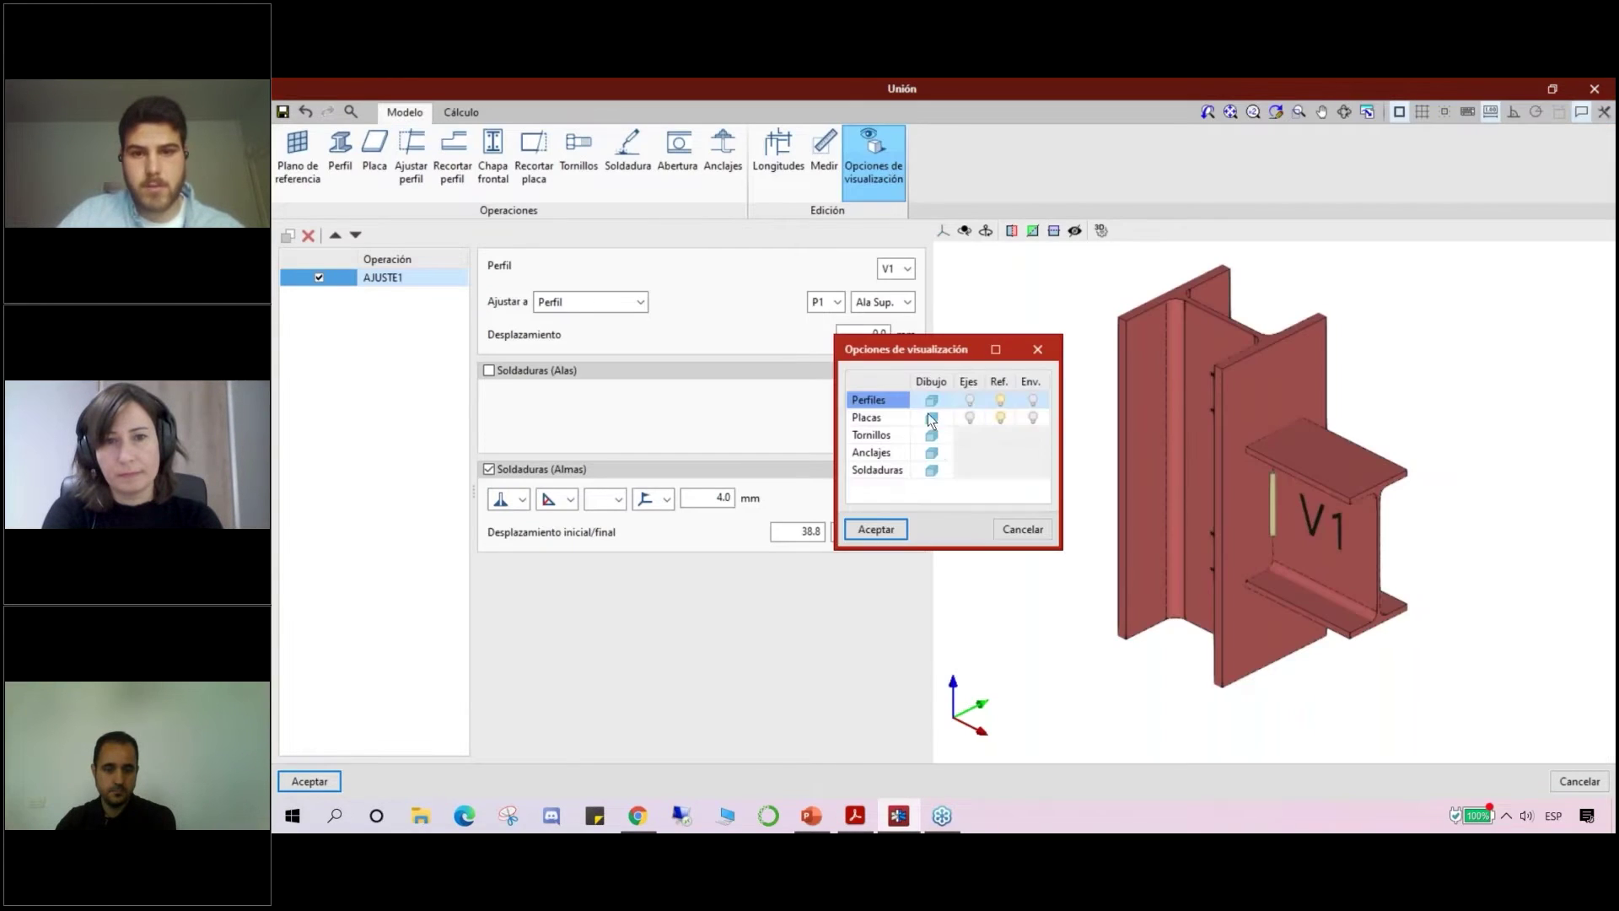
pyautogui.click(969, 400)
pyautogui.click(969, 417)
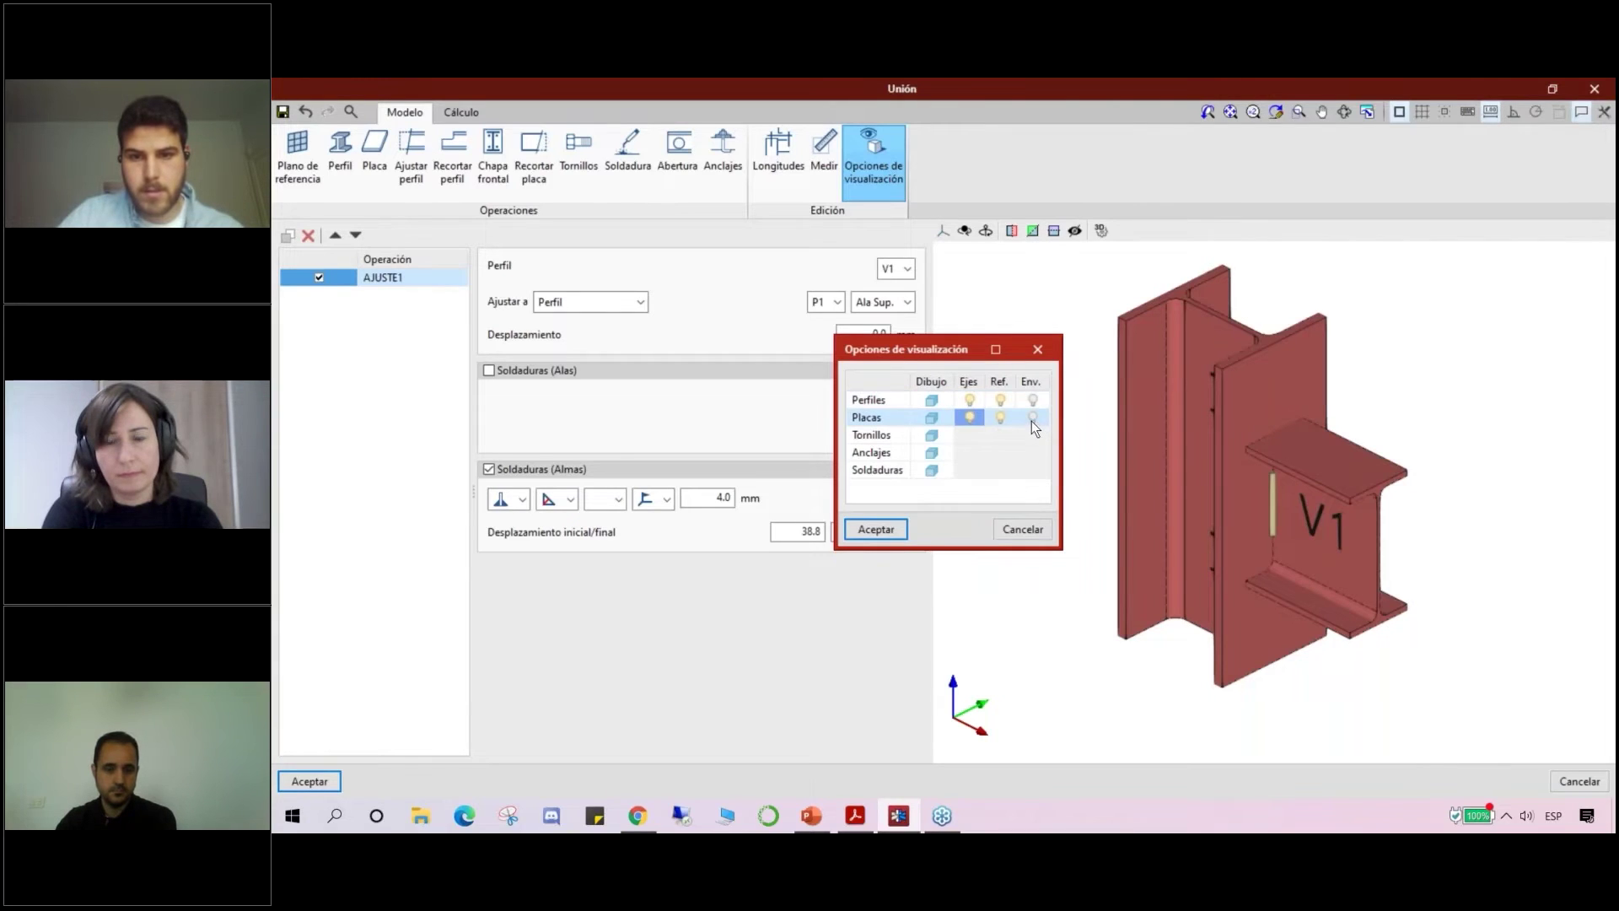
pyautogui.click(1033, 418)
pyautogui.click(1032, 400)
pyautogui.click(933, 400)
pyautogui.click(933, 417)
pyautogui.click(933, 435)
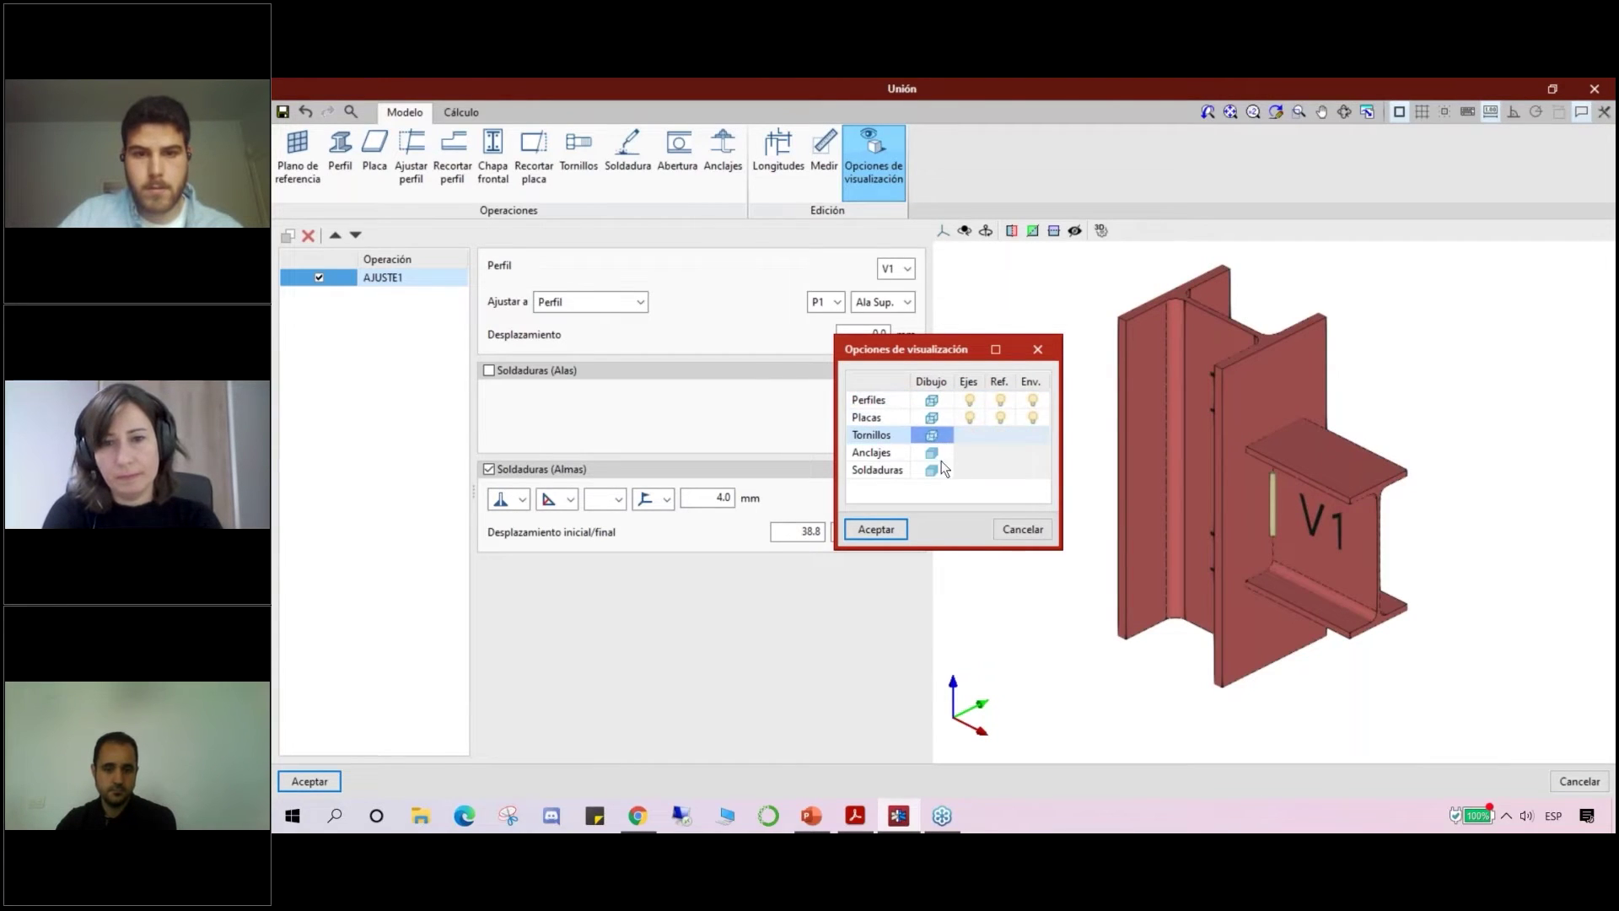
pyautogui.click(932, 453)
pyautogui.click(932, 470)
pyautogui.click(889, 535)
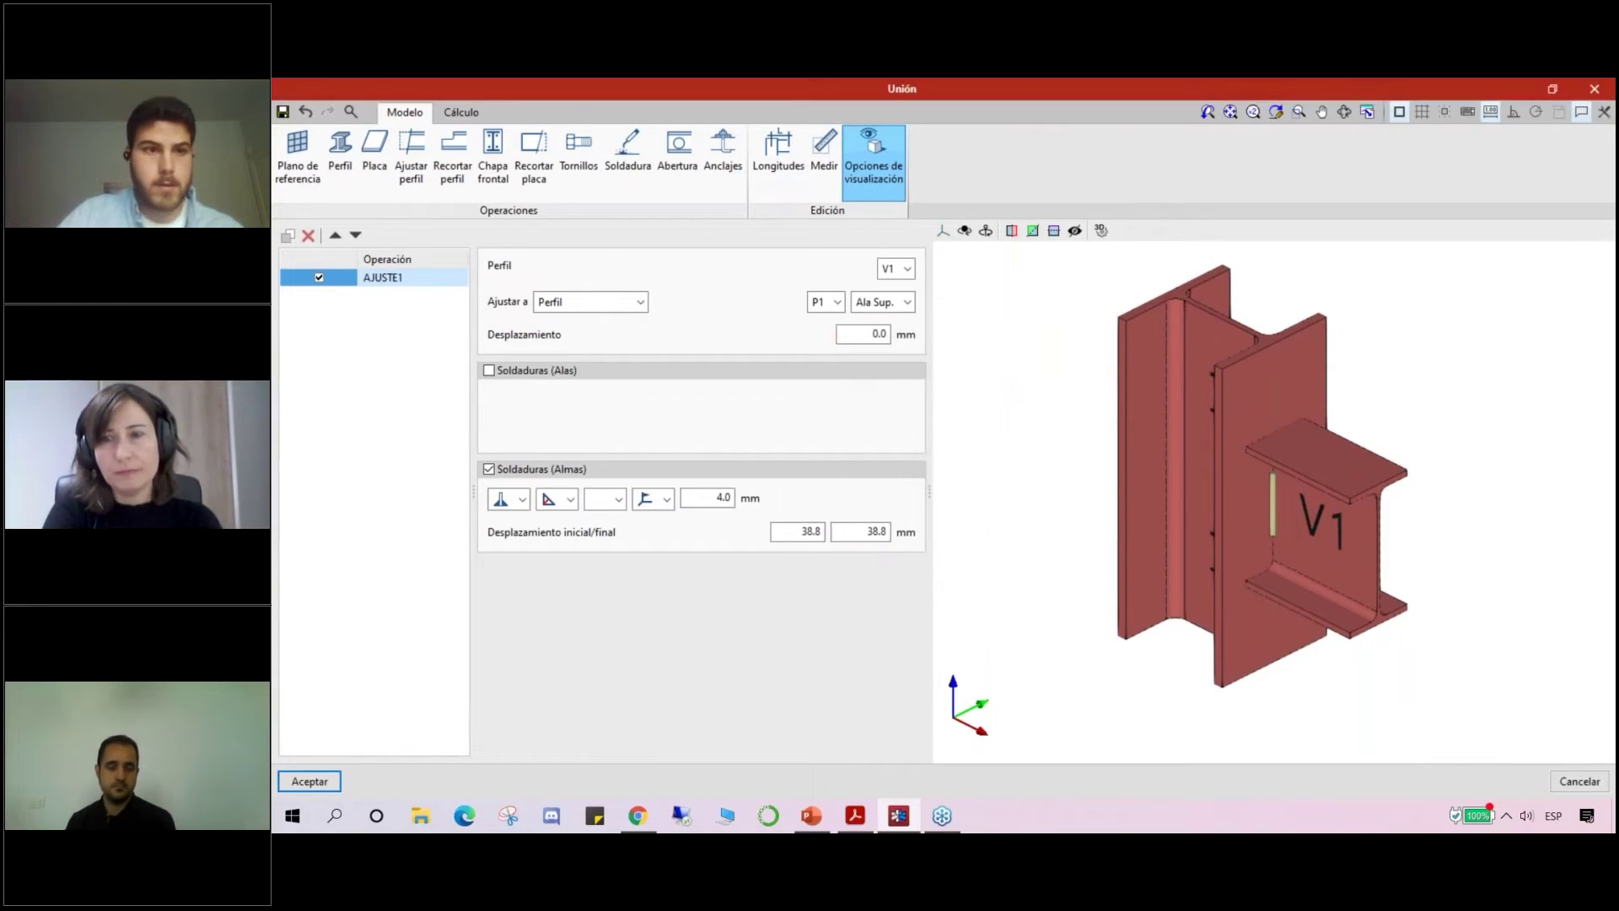
# Step: Compare the load application point, force components and axis convention of beam V1 with the local axes in the calculation model
pyautogui.click(473, 113)
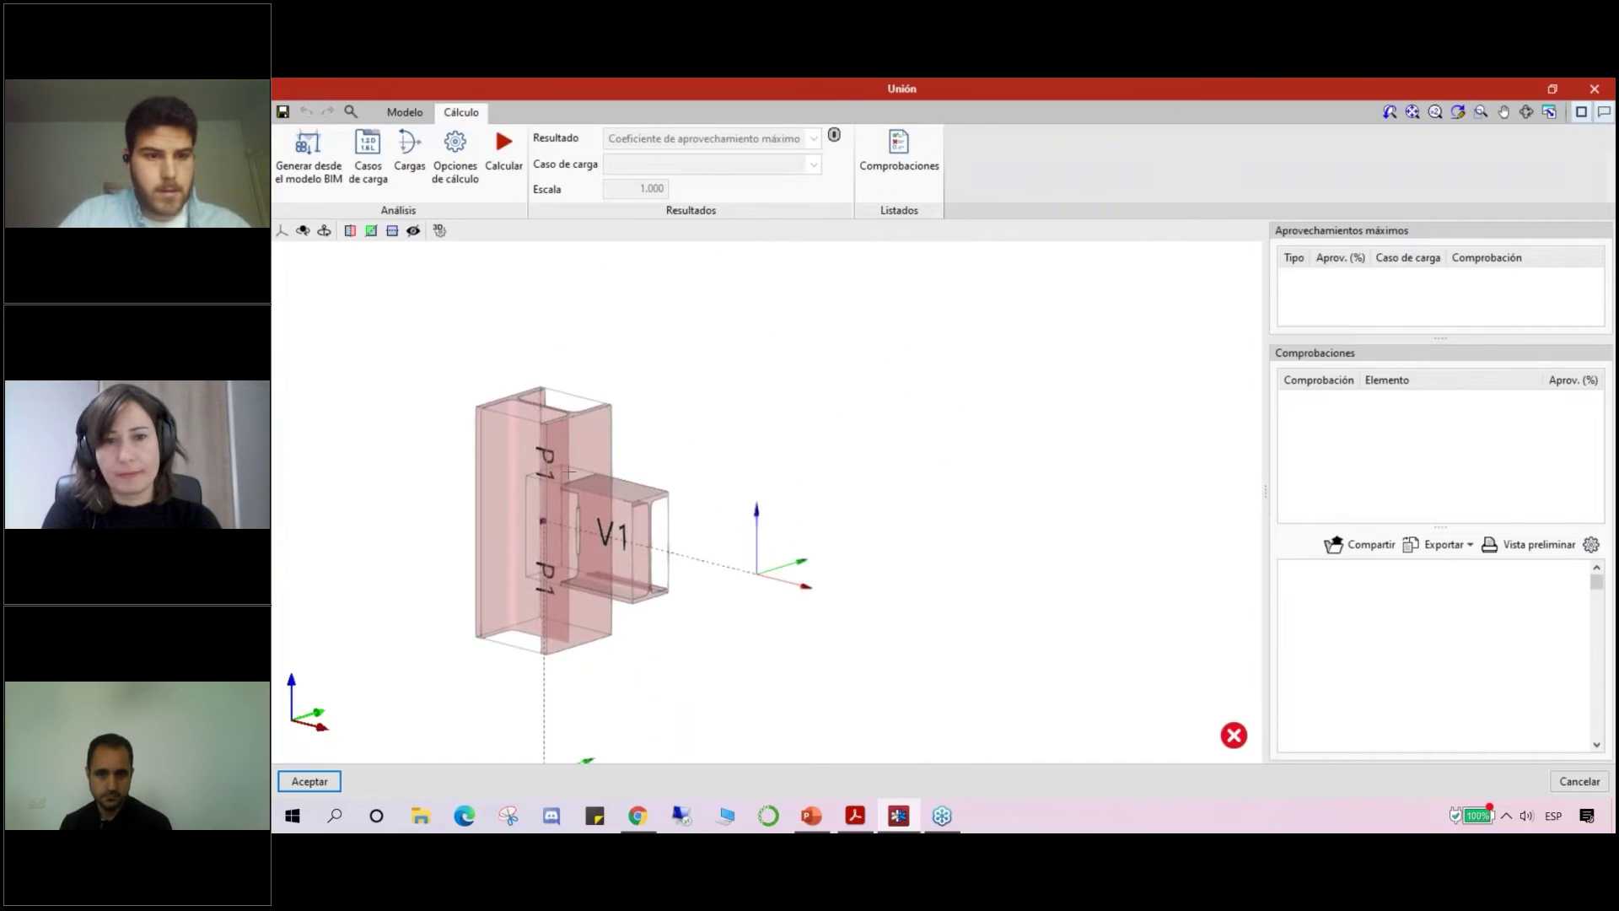
pyautogui.click(282, 231)
pyautogui.click(295, 267)
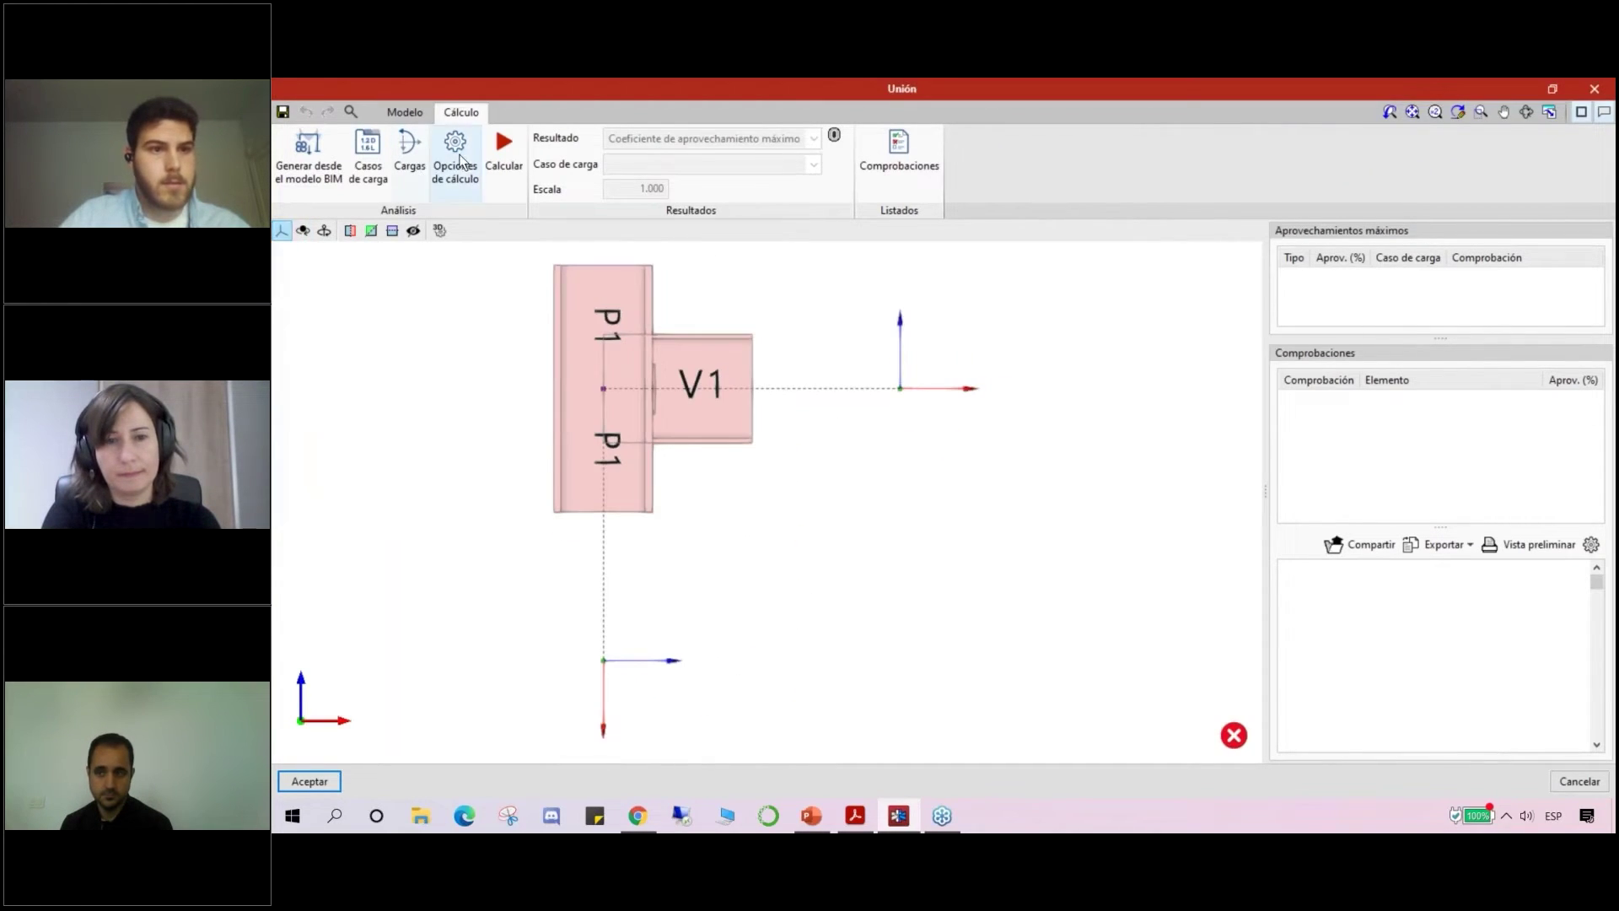
pyautogui.click(398, 164)
pyautogui.click(438, 287)
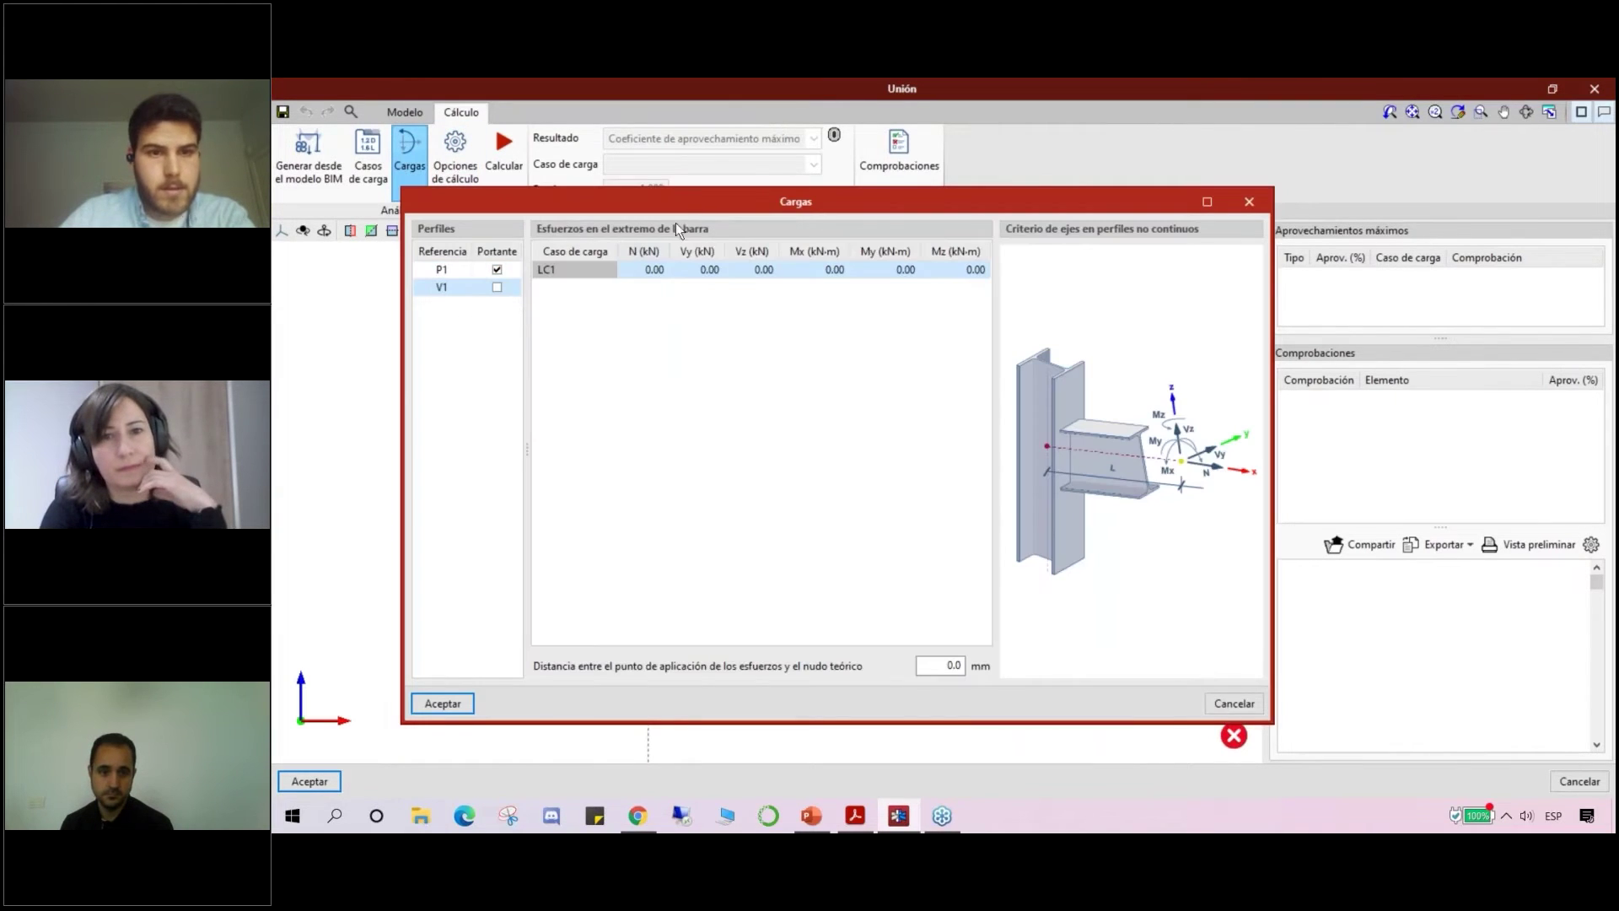
pyautogui.moveTo(677, 194); pyautogui.dragTo(1032, 185)
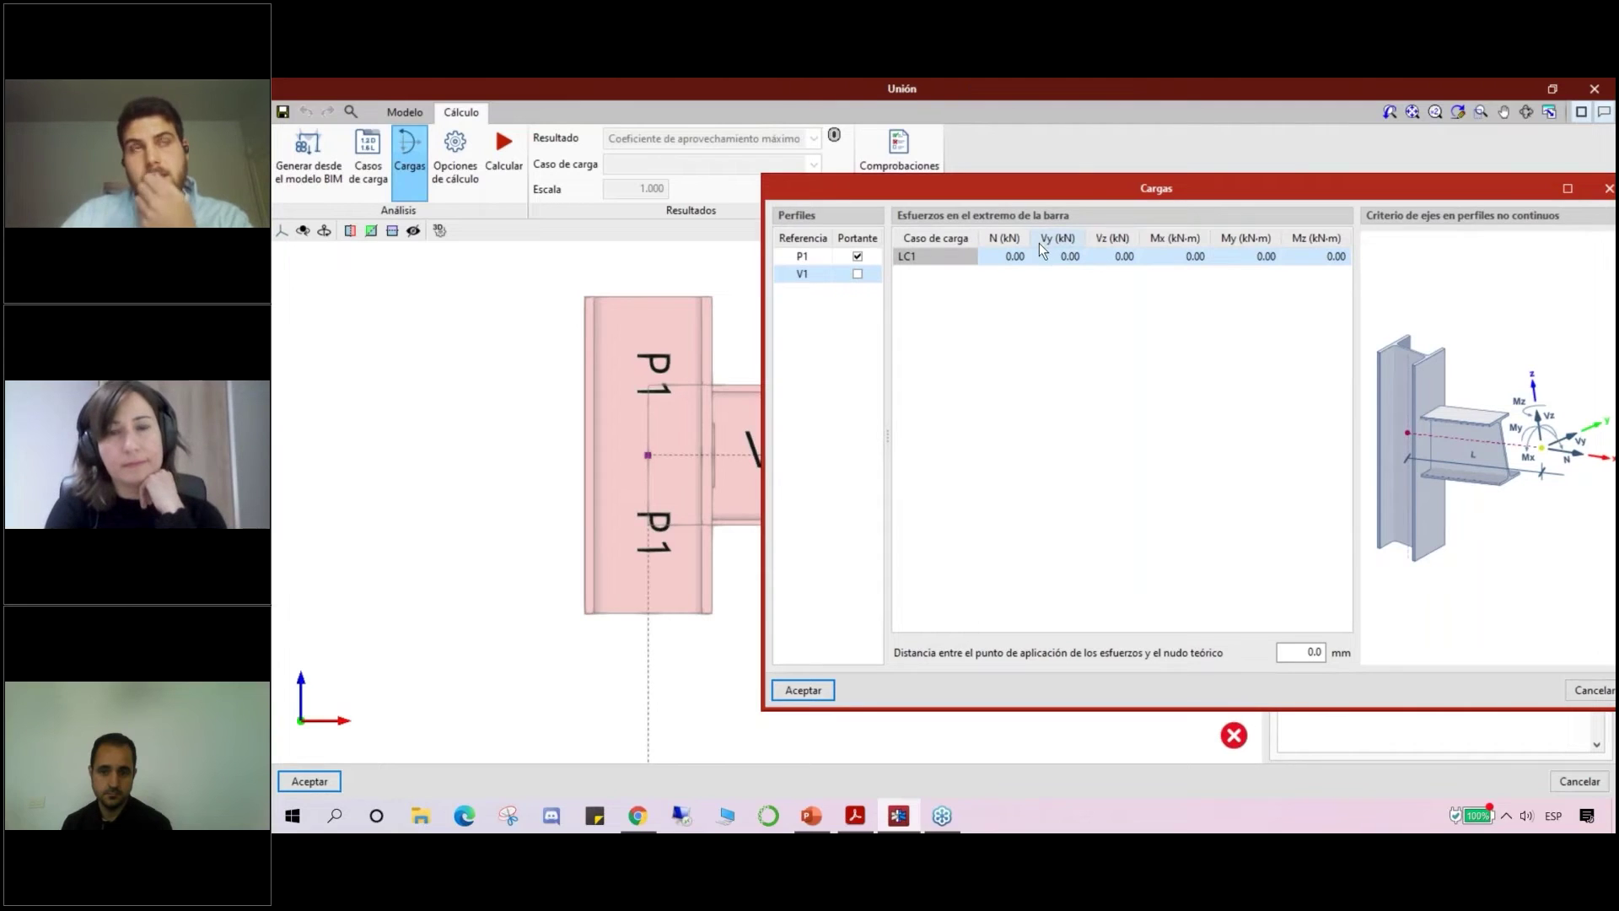
pyautogui.moveTo(919, 187)
pyautogui.mouseDown()
pyautogui.moveTo(931, 179)
pyautogui.moveTo(909, 172)
pyautogui.mouseUp()
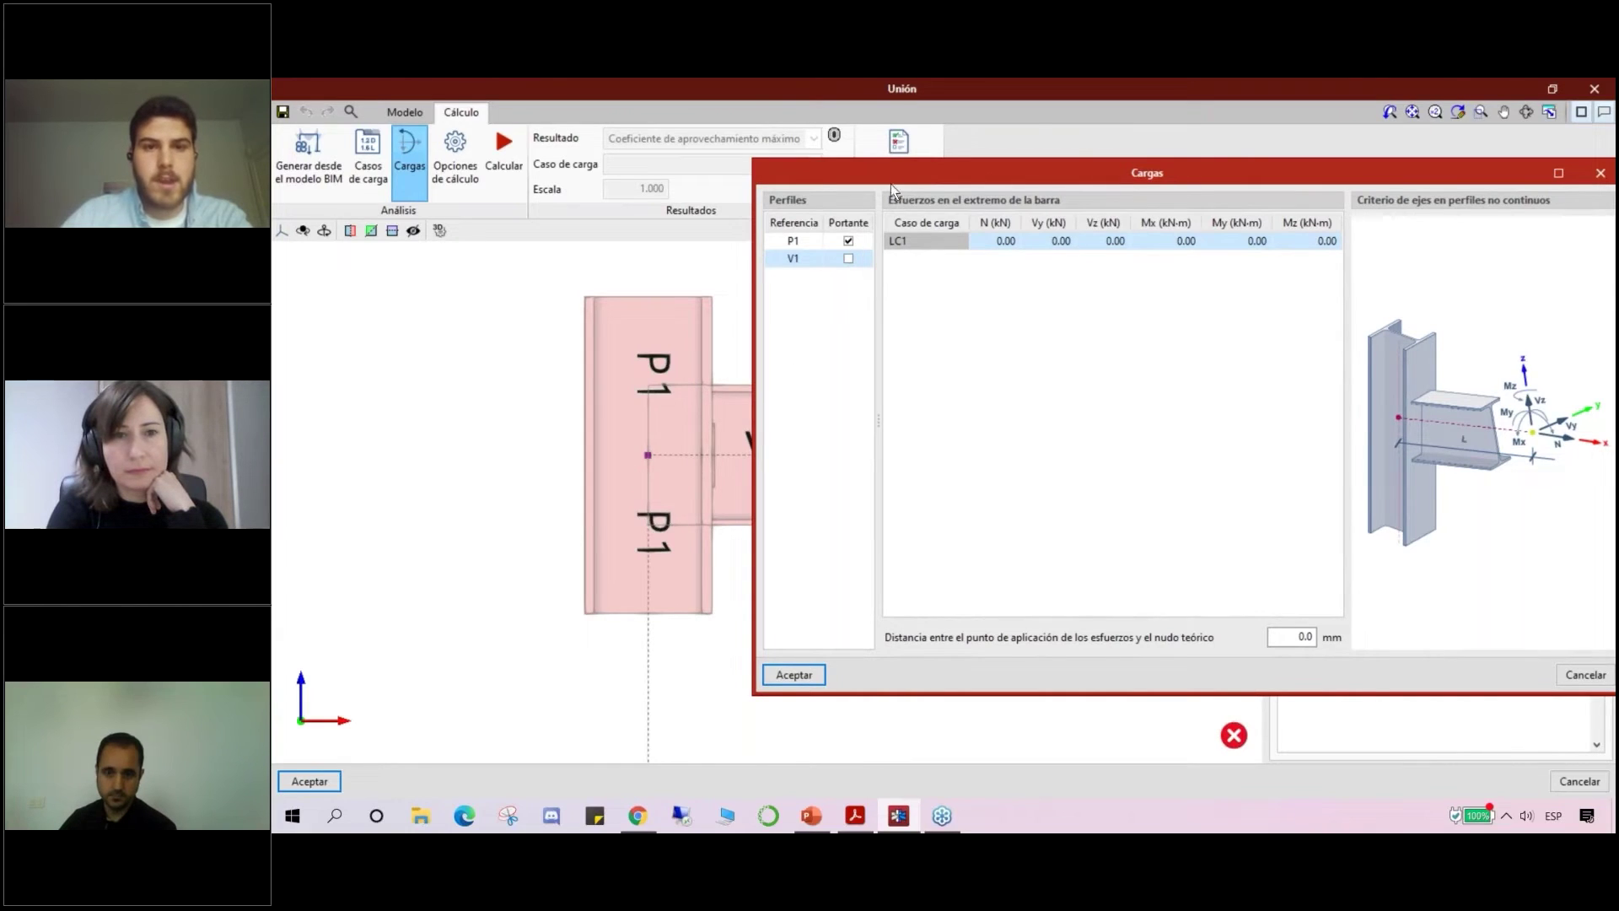
pyautogui.moveTo(890, 180); pyautogui.dragTo(905, 194)
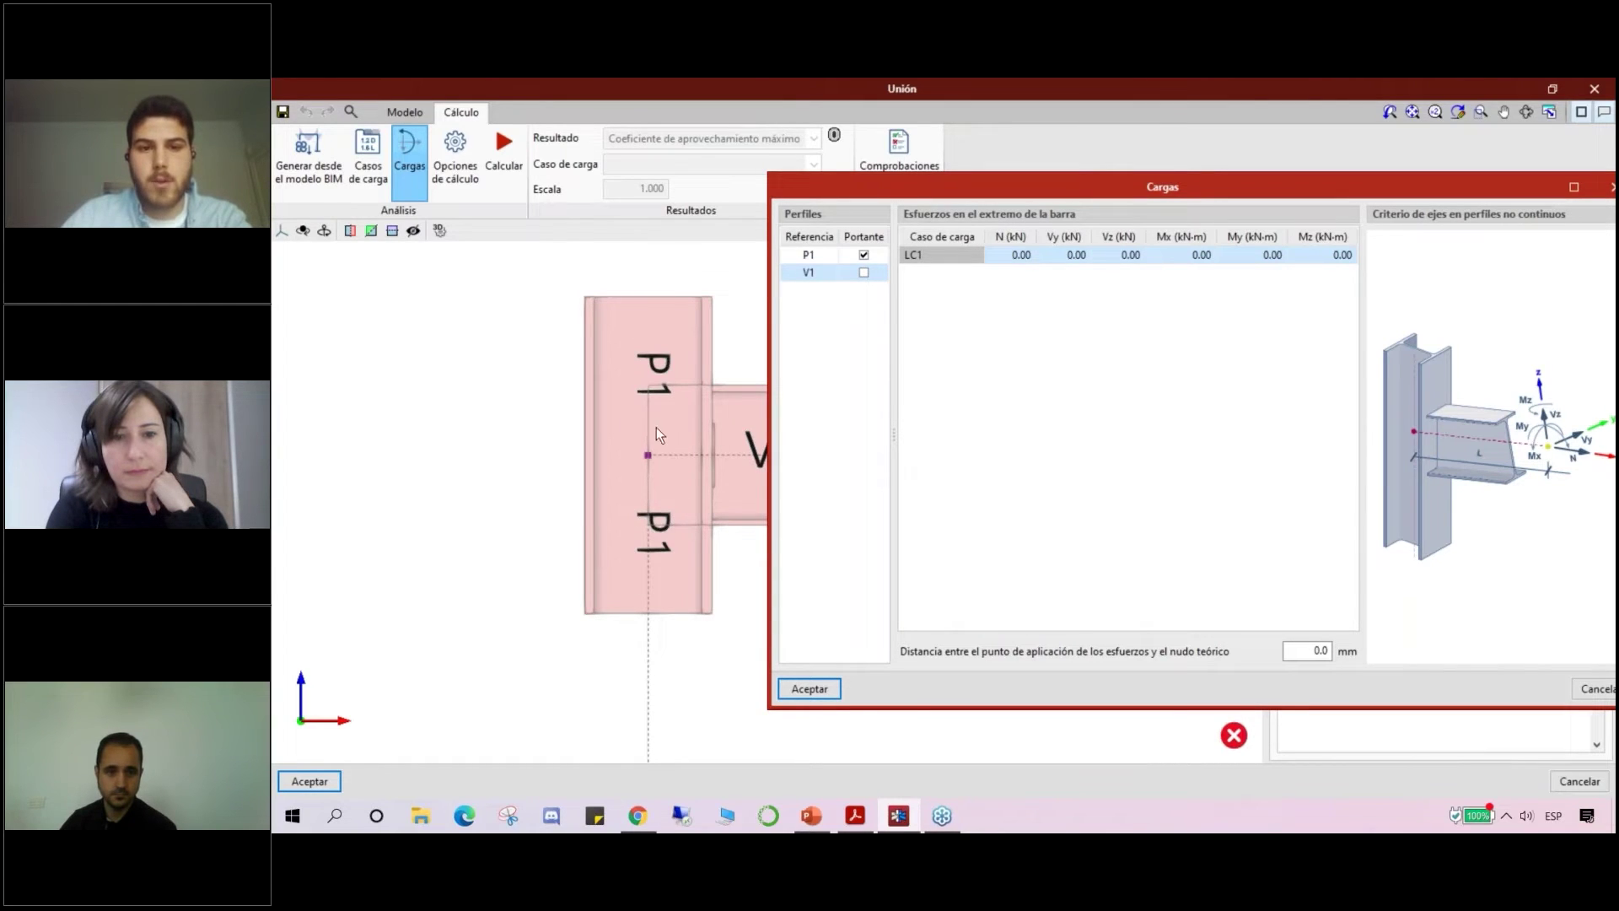
pyautogui.moveTo(858, 193); pyautogui.dragTo(956, 213)
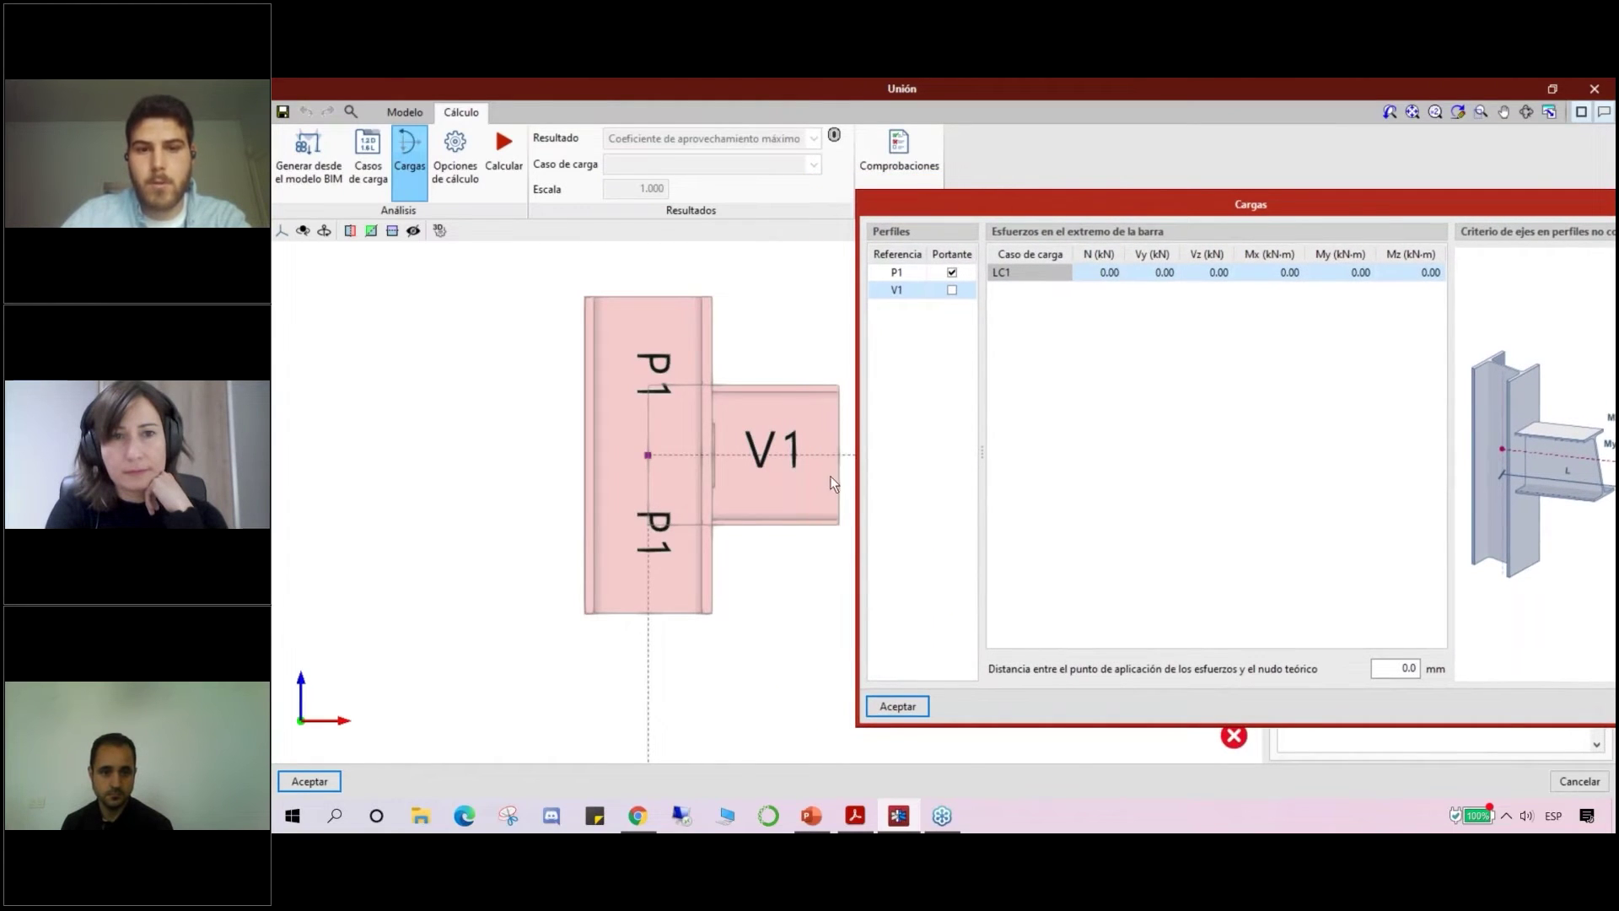
pyautogui.moveTo(922, 201); pyautogui.dragTo(847, 176)
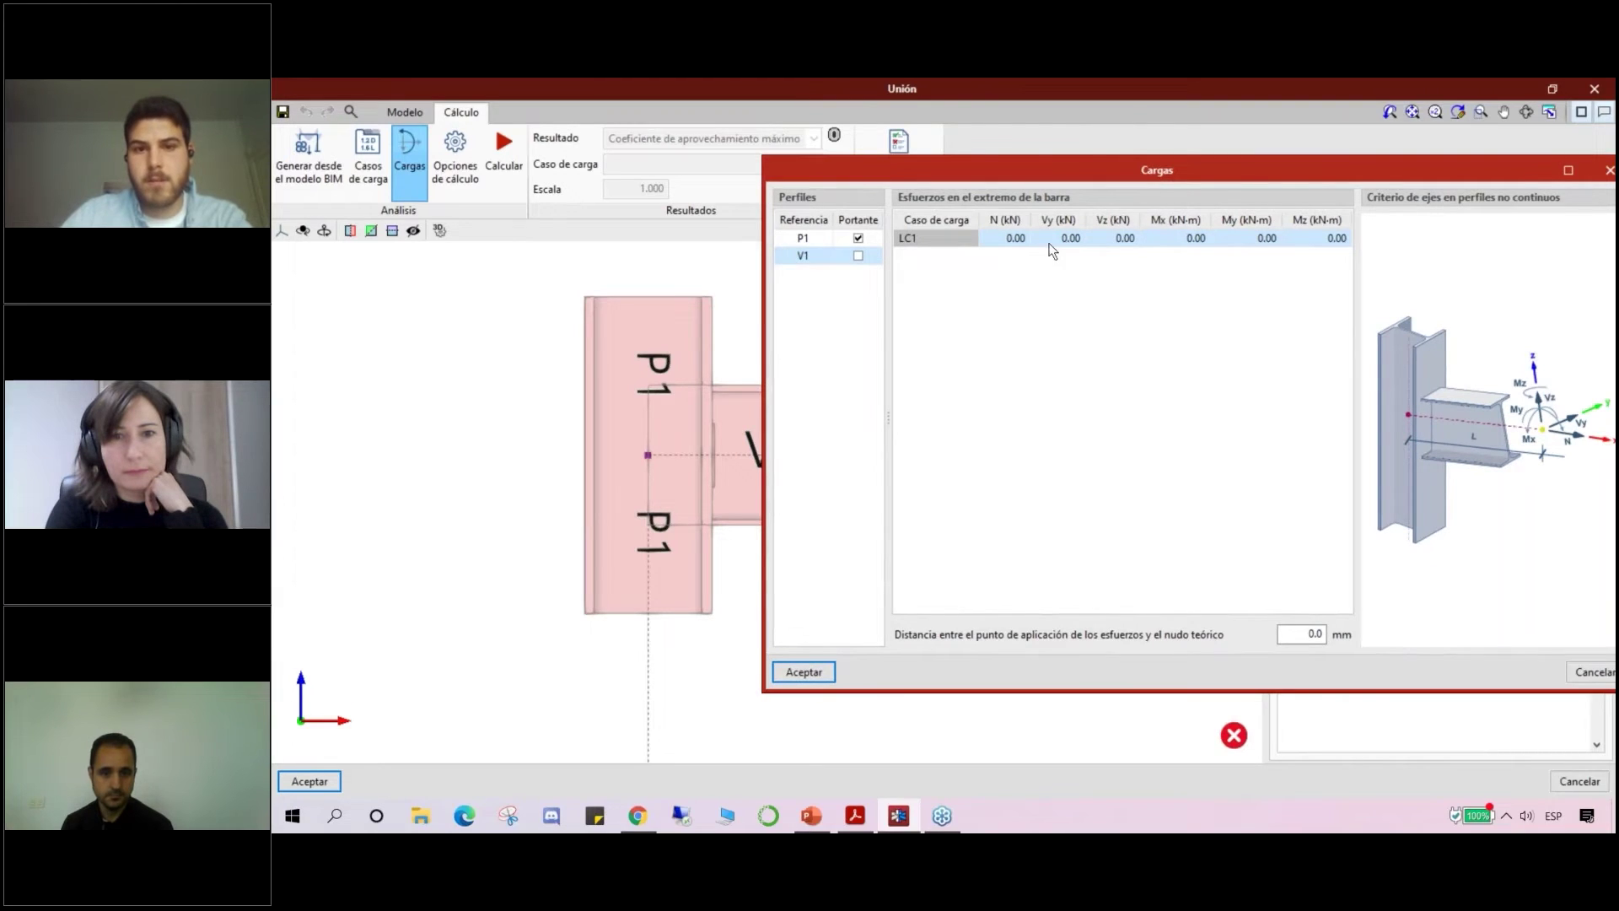
pyautogui.moveTo(1055, 169); pyautogui.dragTo(995, 166)
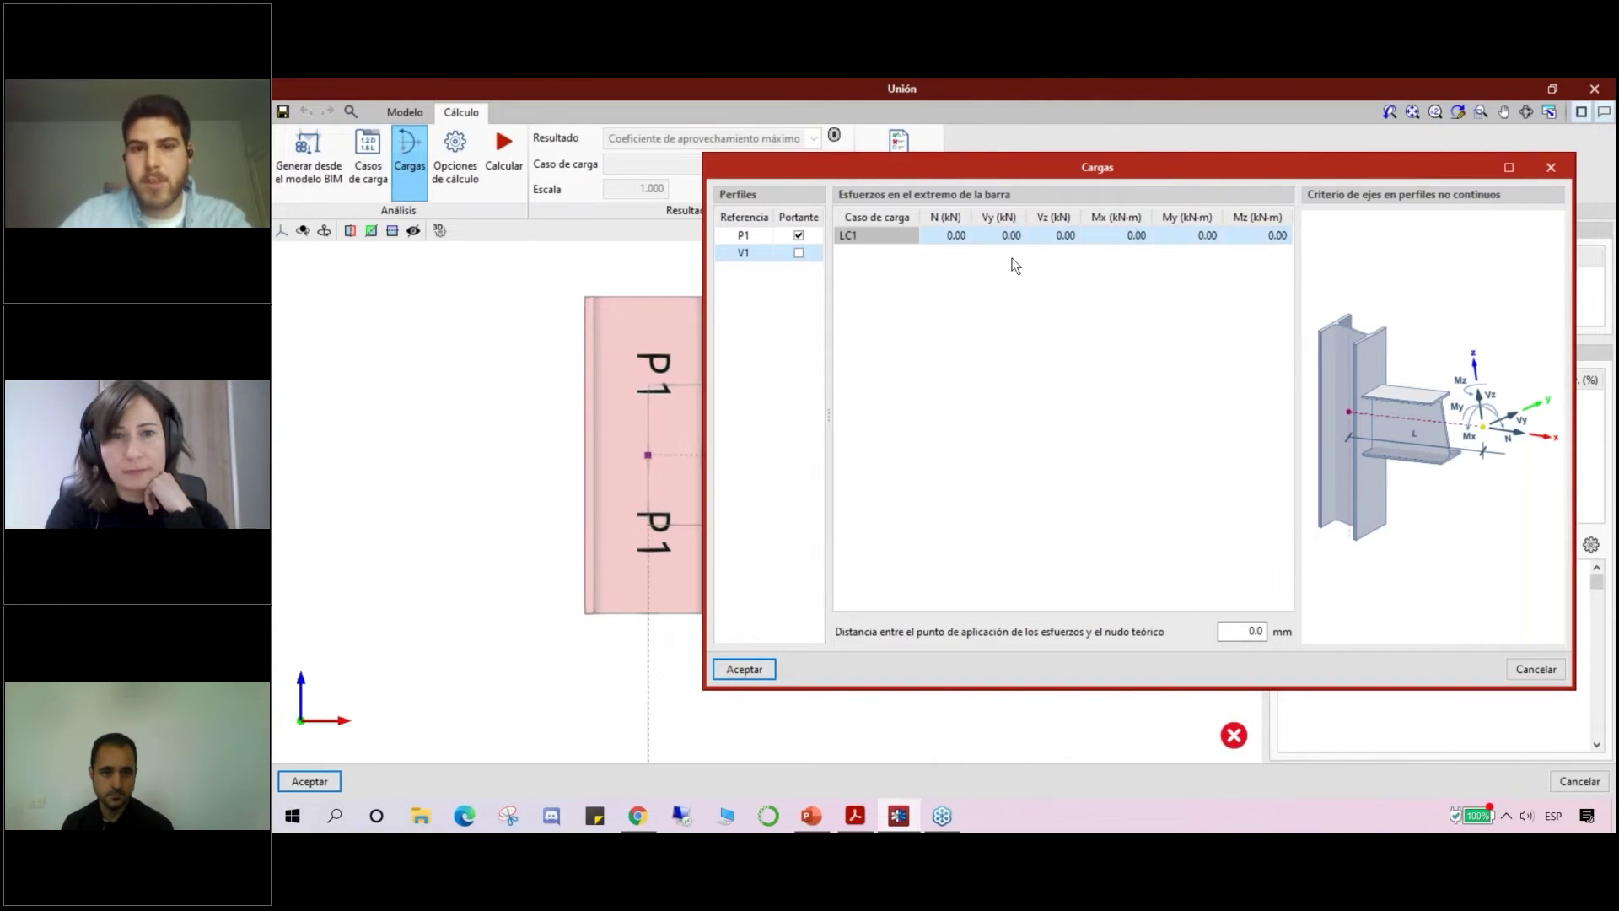
pyautogui.moveTo(980, 171); pyautogui.dragTo(1014, 172)
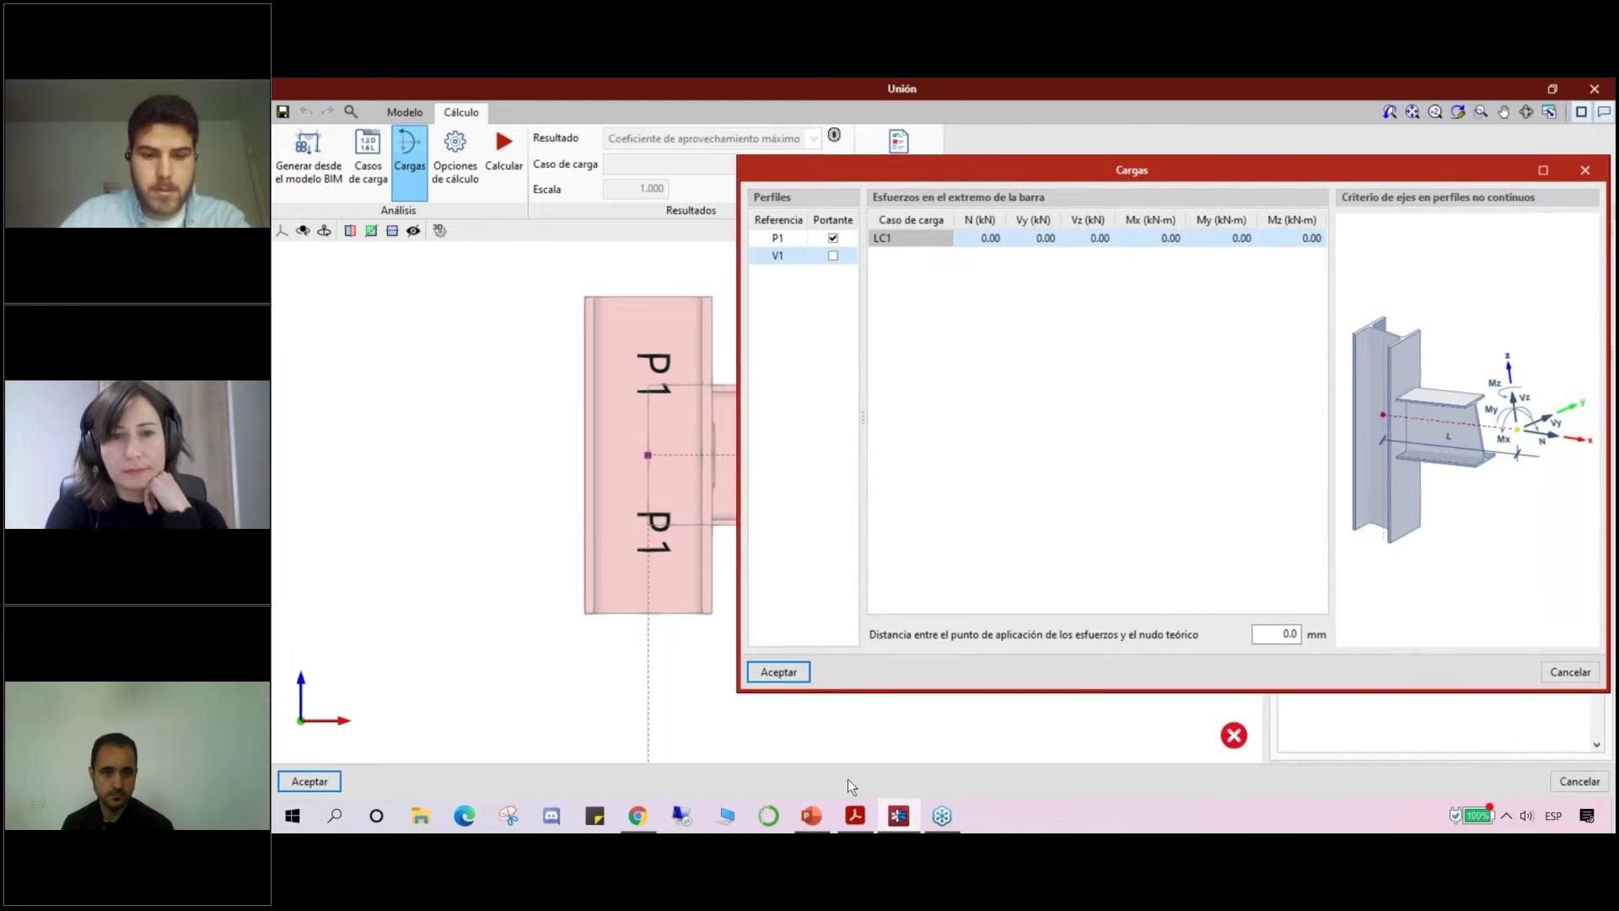
# Step: Apply a Vz force of -20 kN to beam V1 for LC1 and calculate the connection with the existing calculation options
pyautogui.moveTo(815, 829)
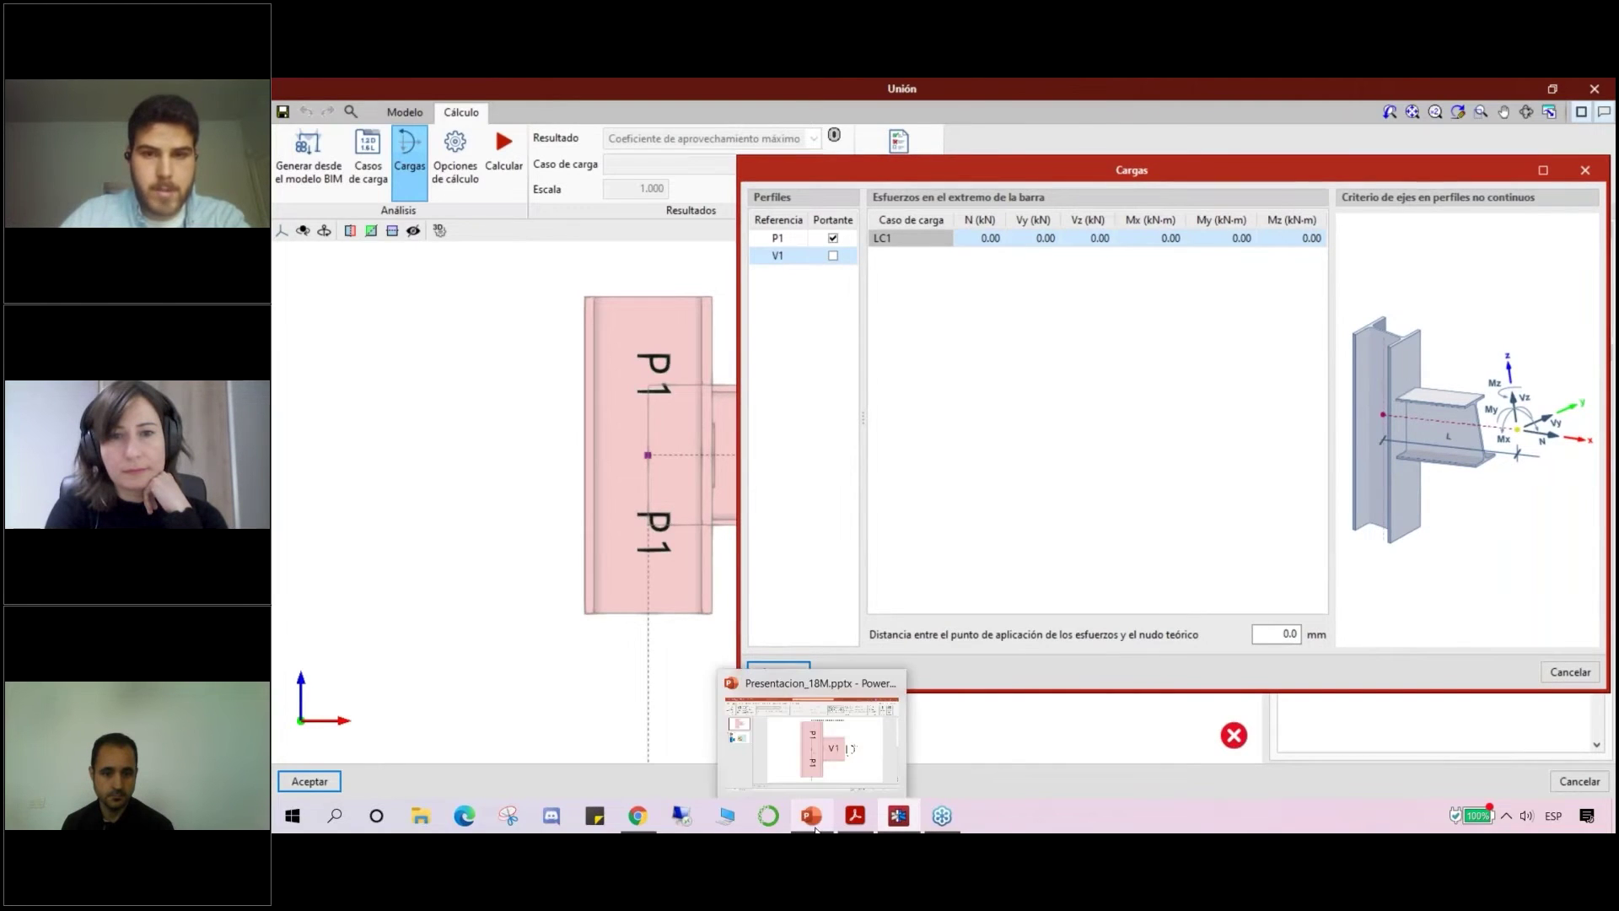
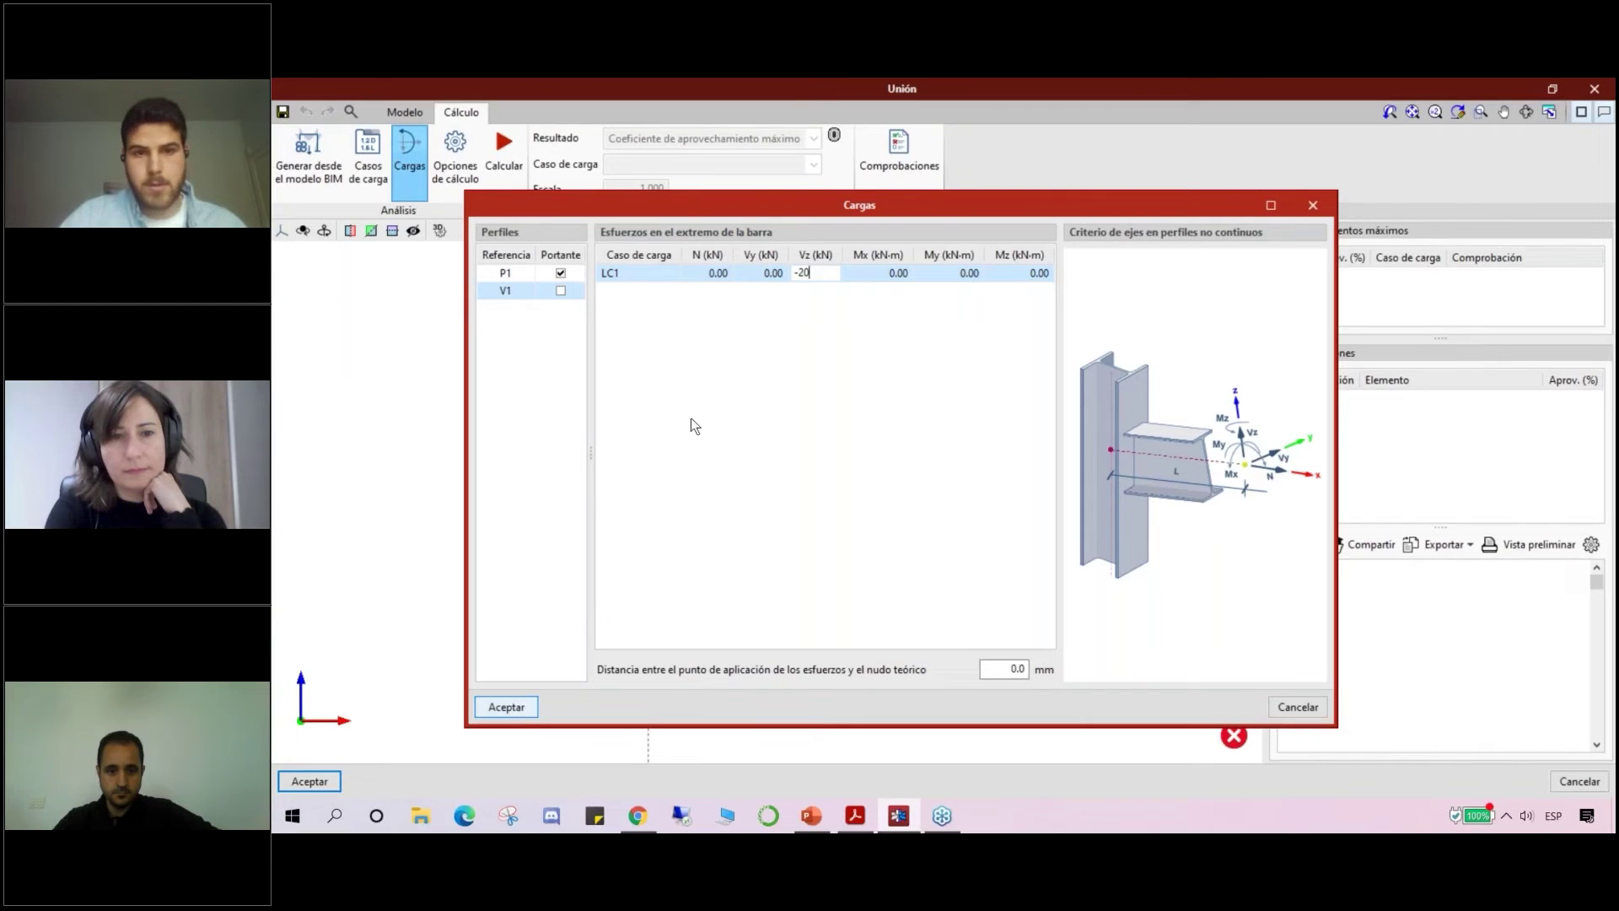
pyautogui.click(507, 707)
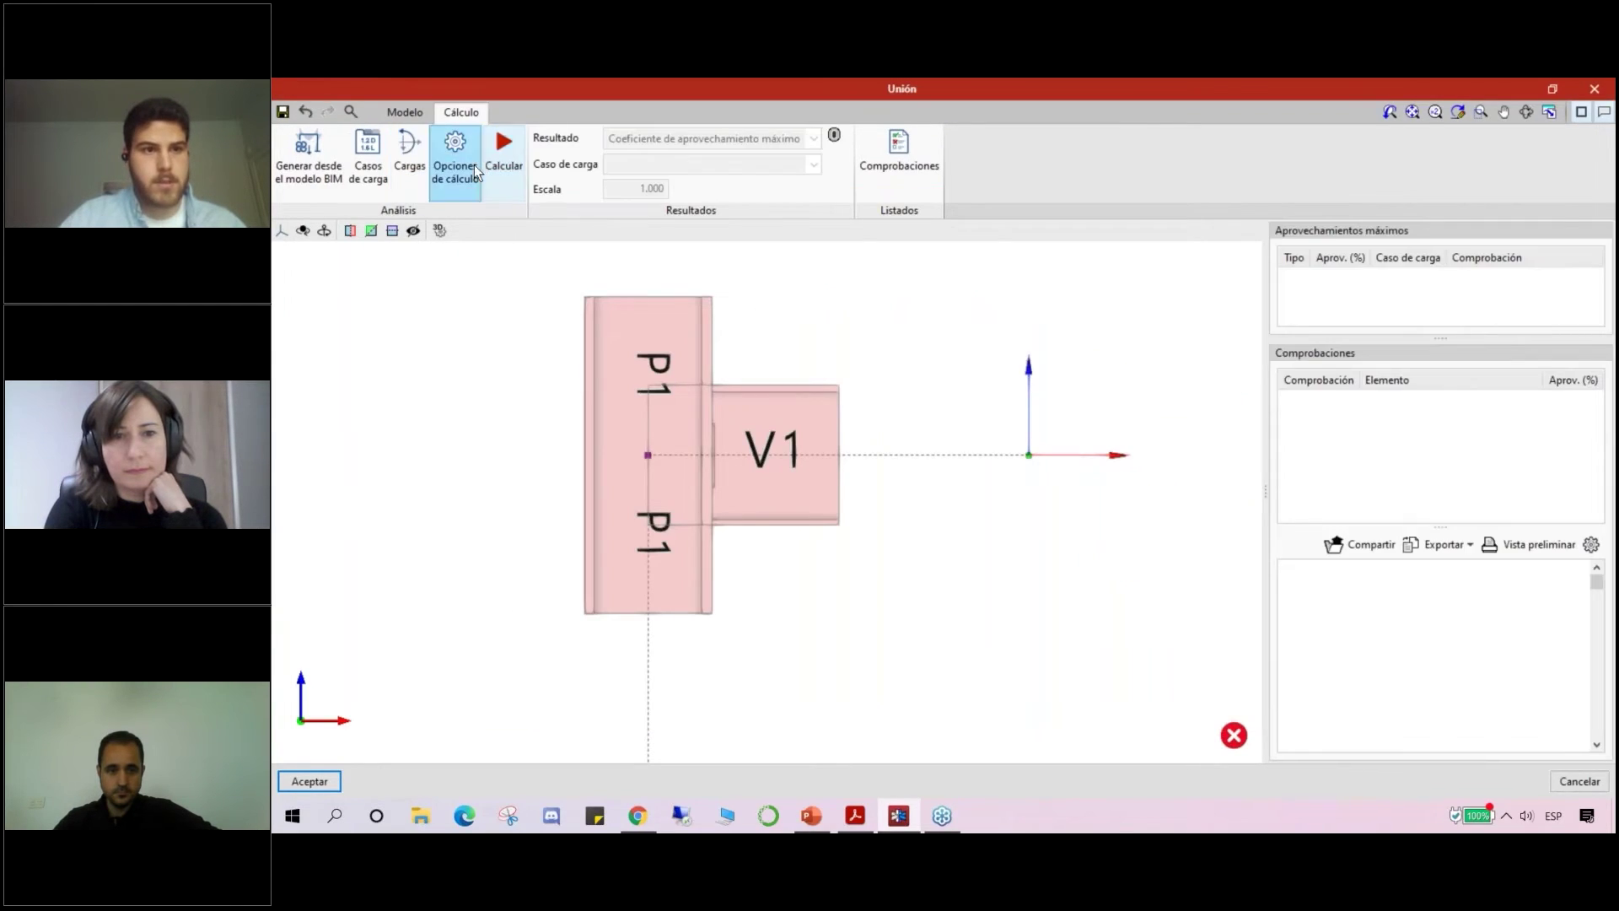
pyautogui.click(474, 171)
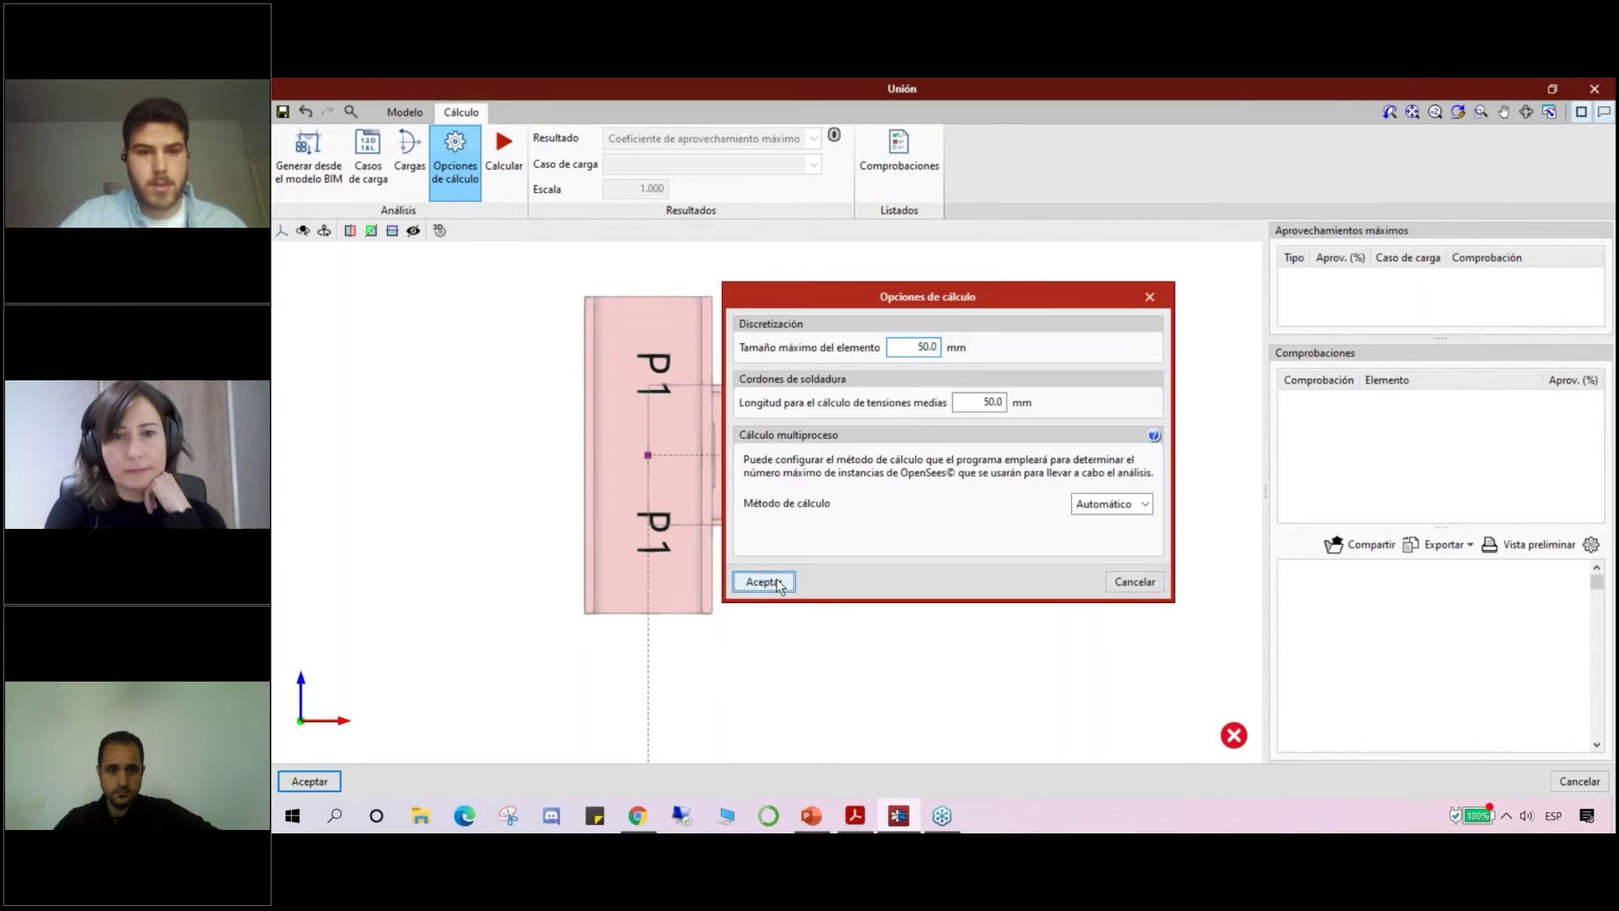
pyautogui.click(763, 578)
pyautogui.click(506, 151)
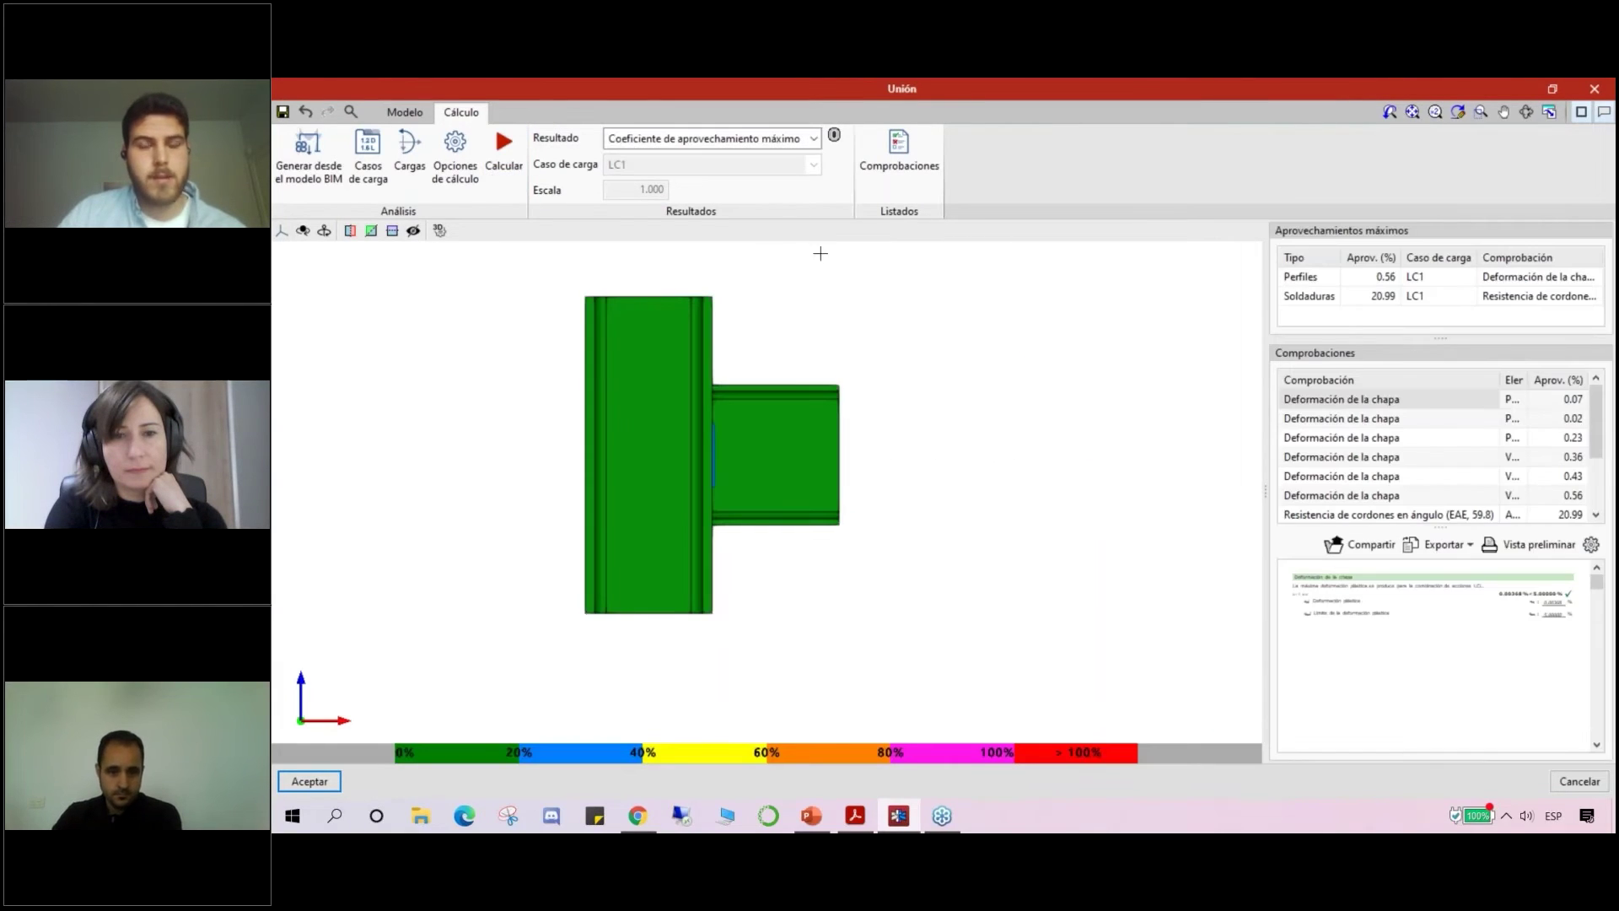
# Step: Display the Von Mises stress results for LC1 with the deformation scale set to 100
pyautogui.click(811, 138)
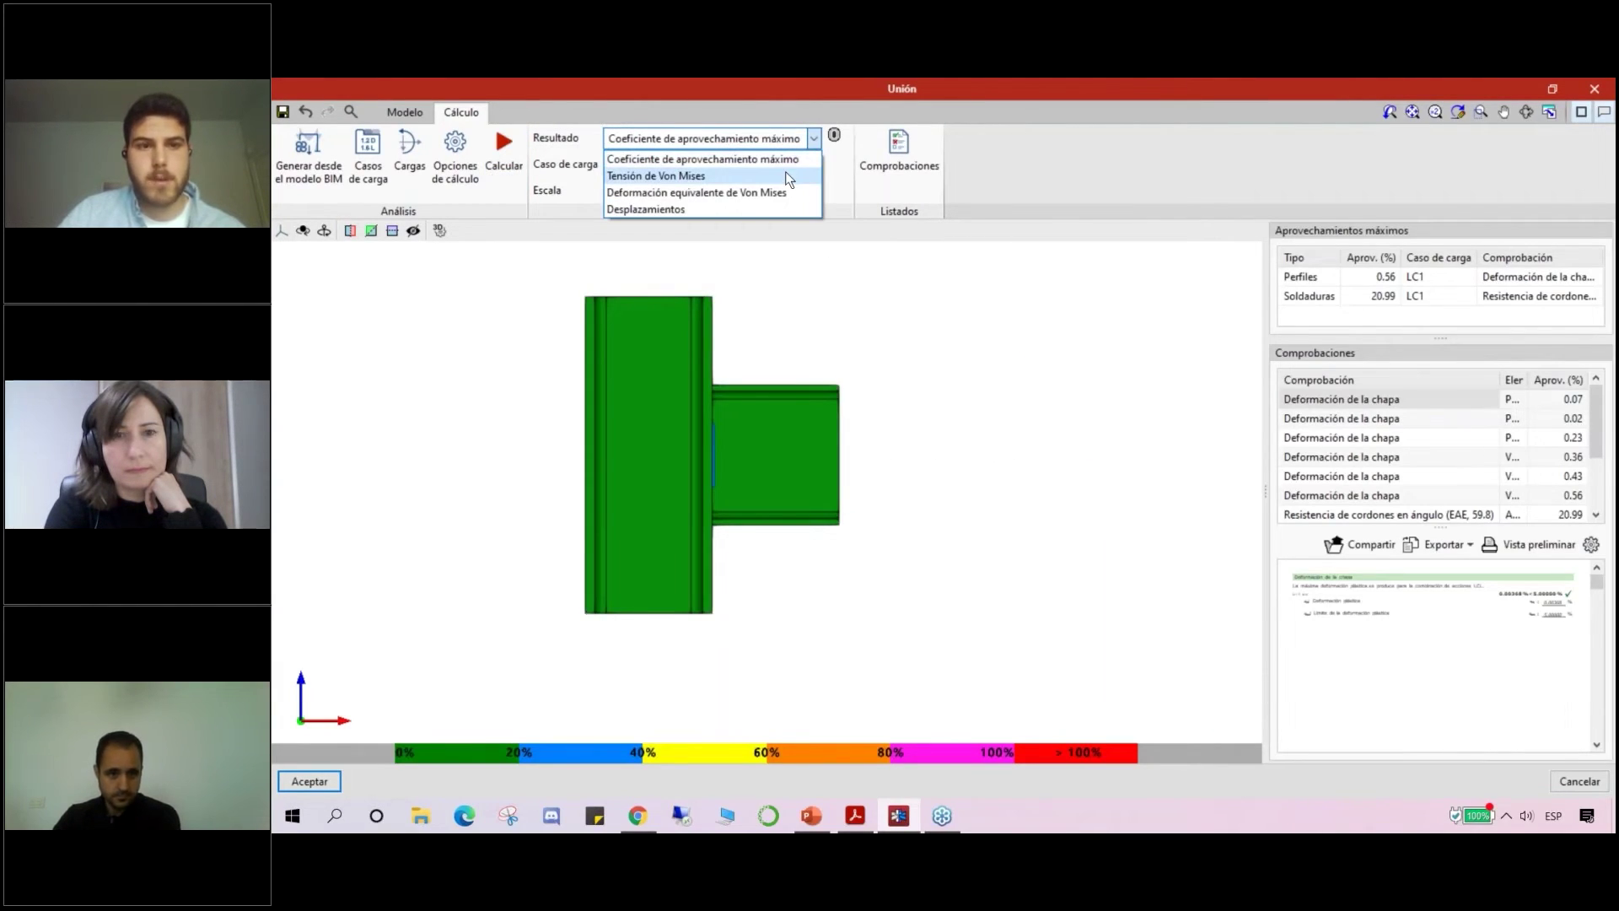
pyautogui.click(786, 175)
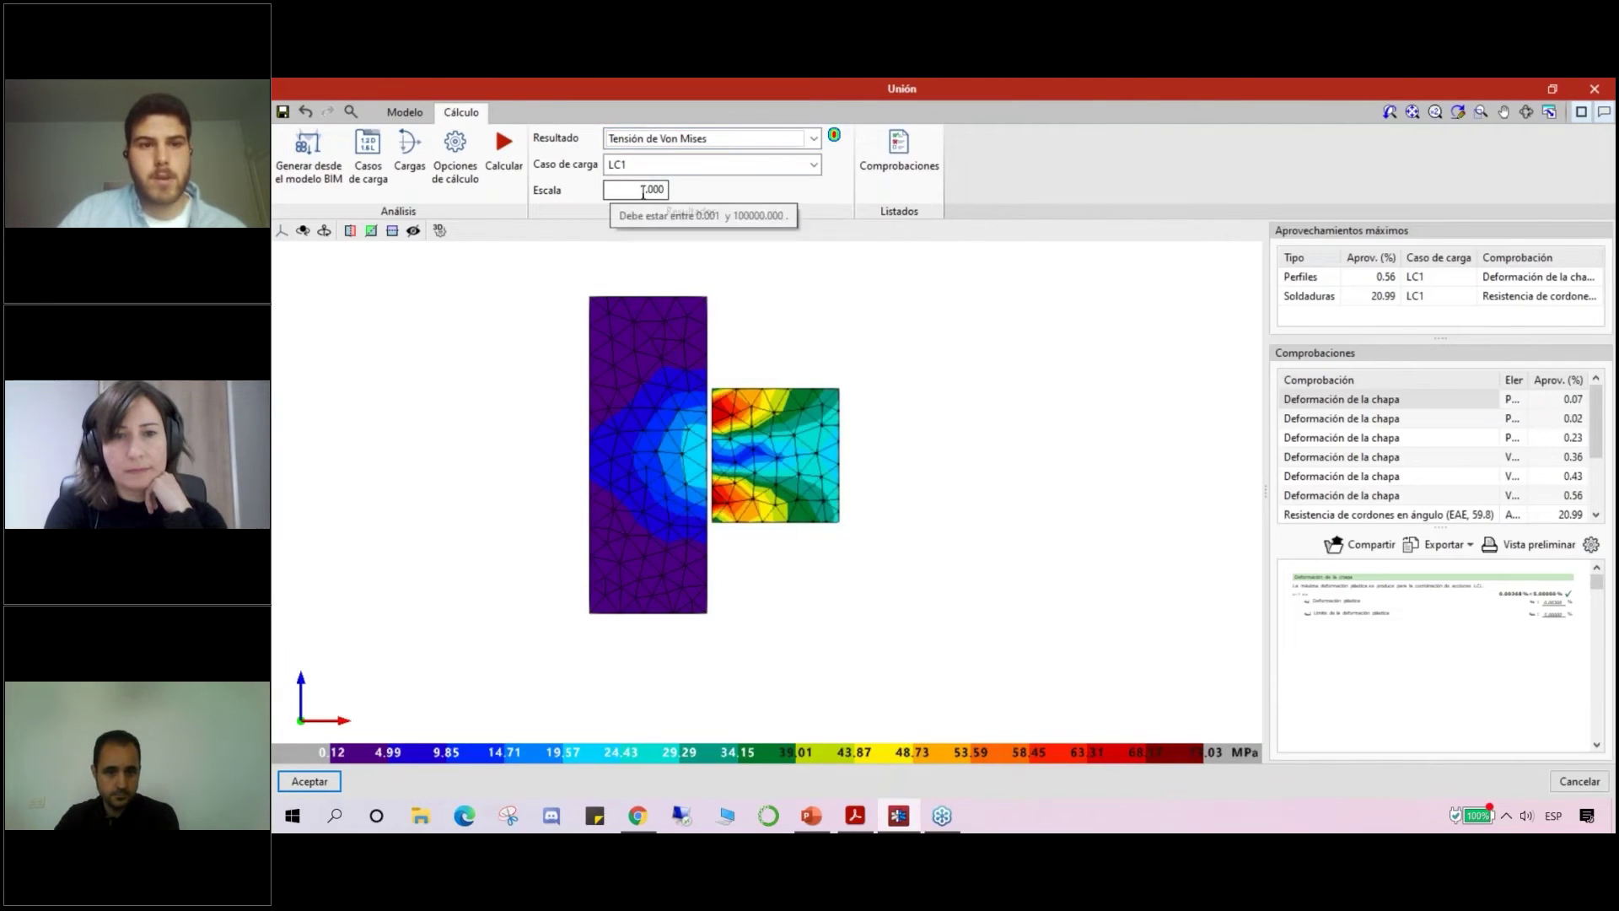
pyautogui.click(642, 192)
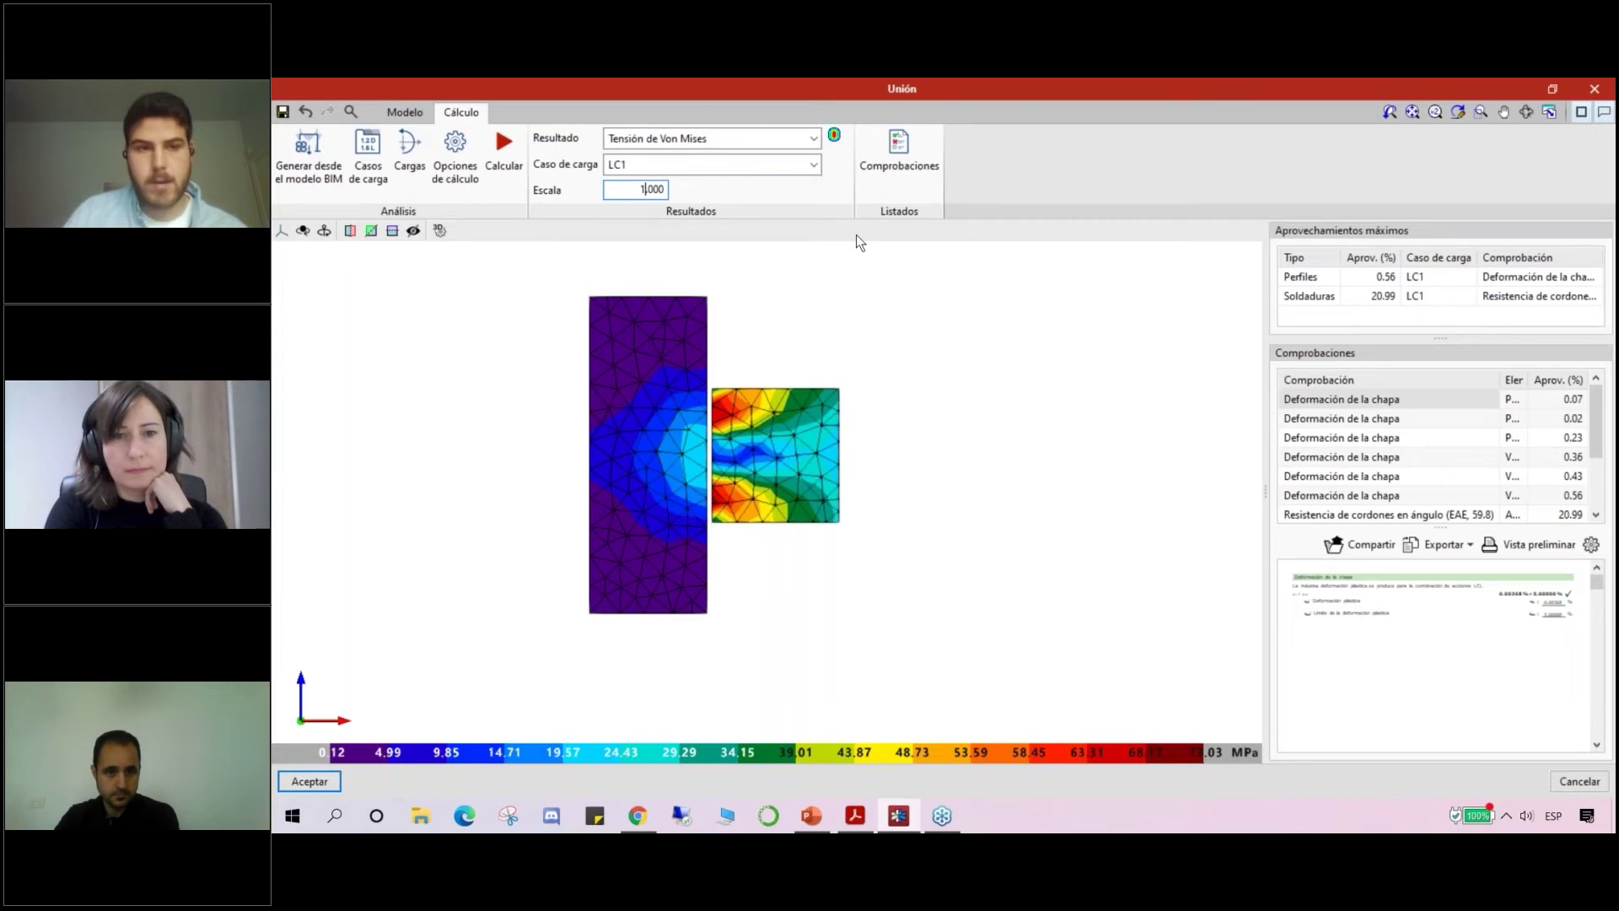
pyautogui.write('0')
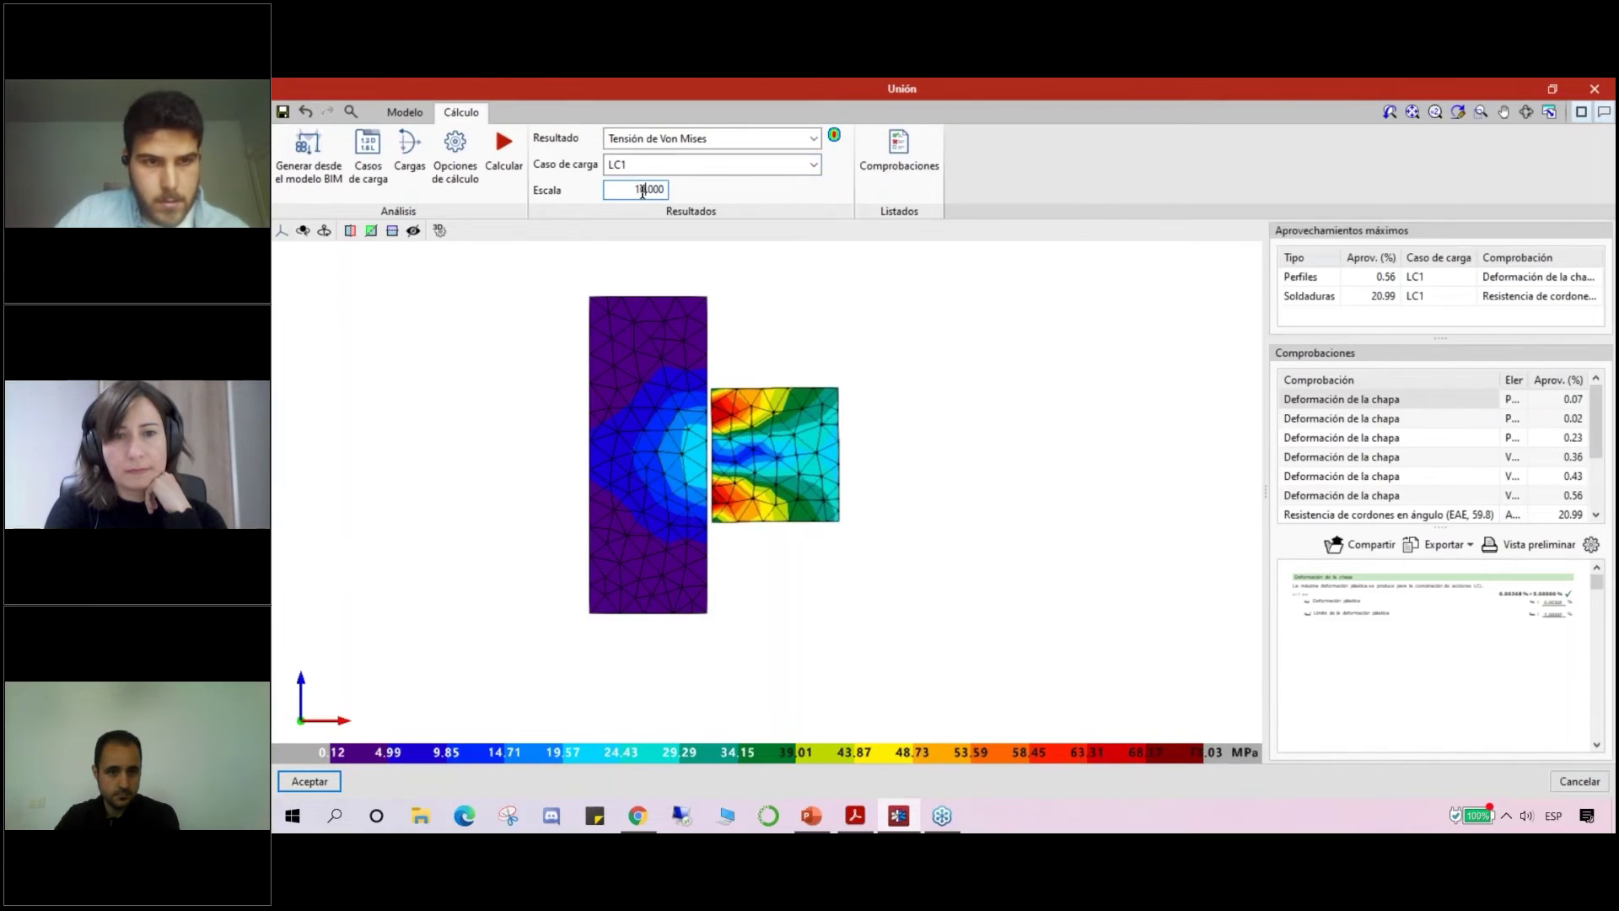
pyautogui.press('BackSpace')
pyautogui.press('BackSpace')
pyautogui.write('50')
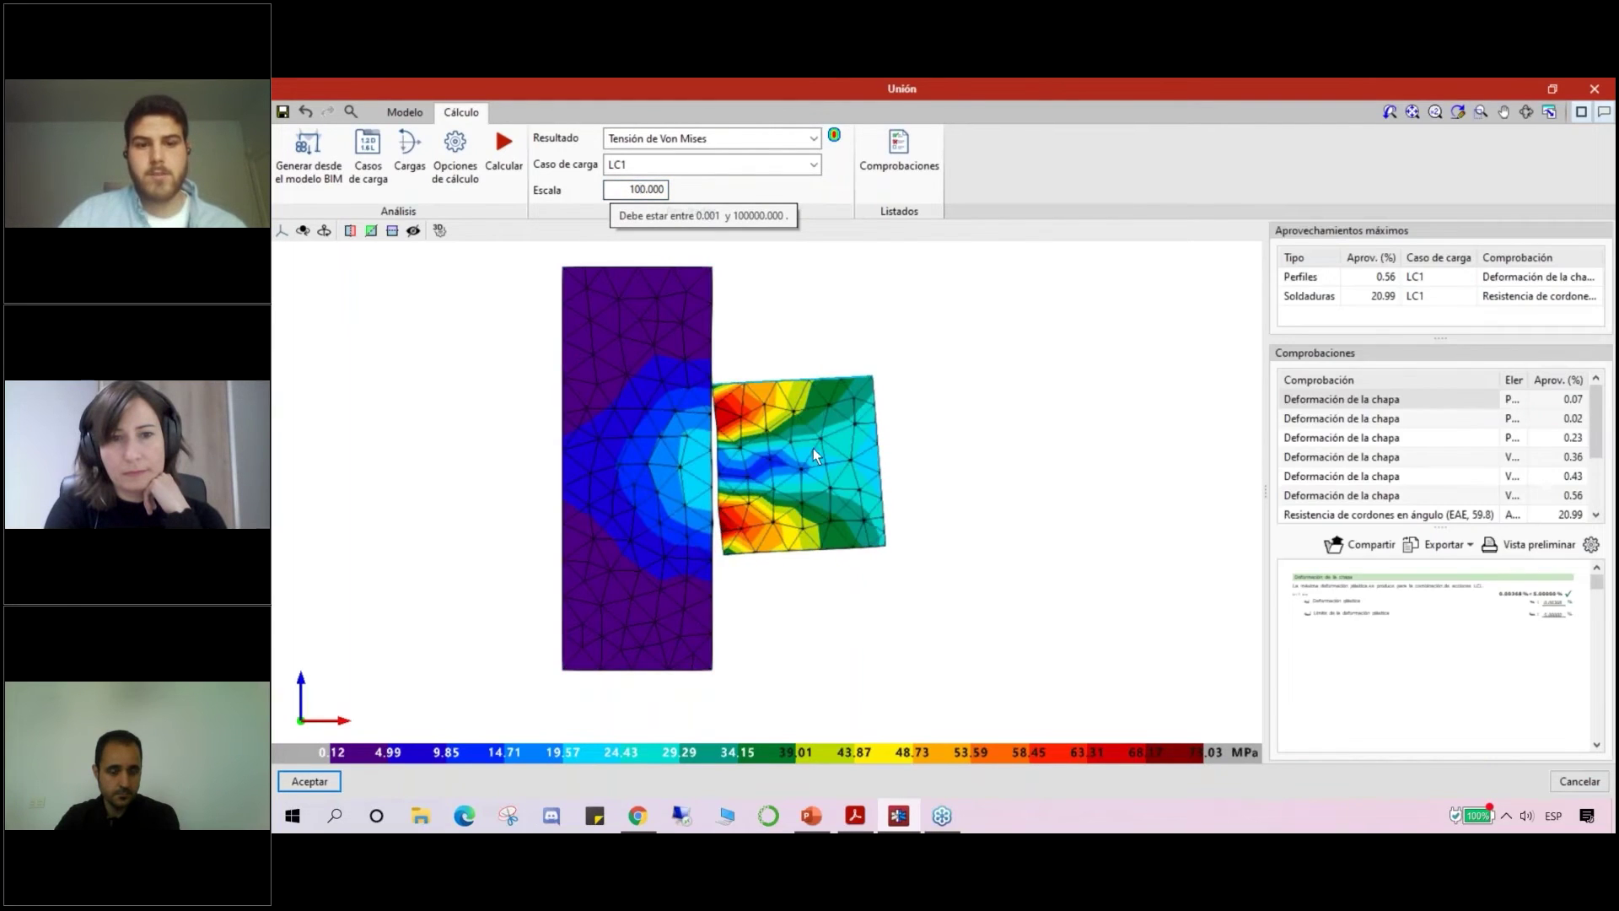
# Step: Examine the bar-end forces of beam V1 alongside the deformed Von Mises stress model
pyautogui.click(412, 136)
pyautogui.click(509, 289)
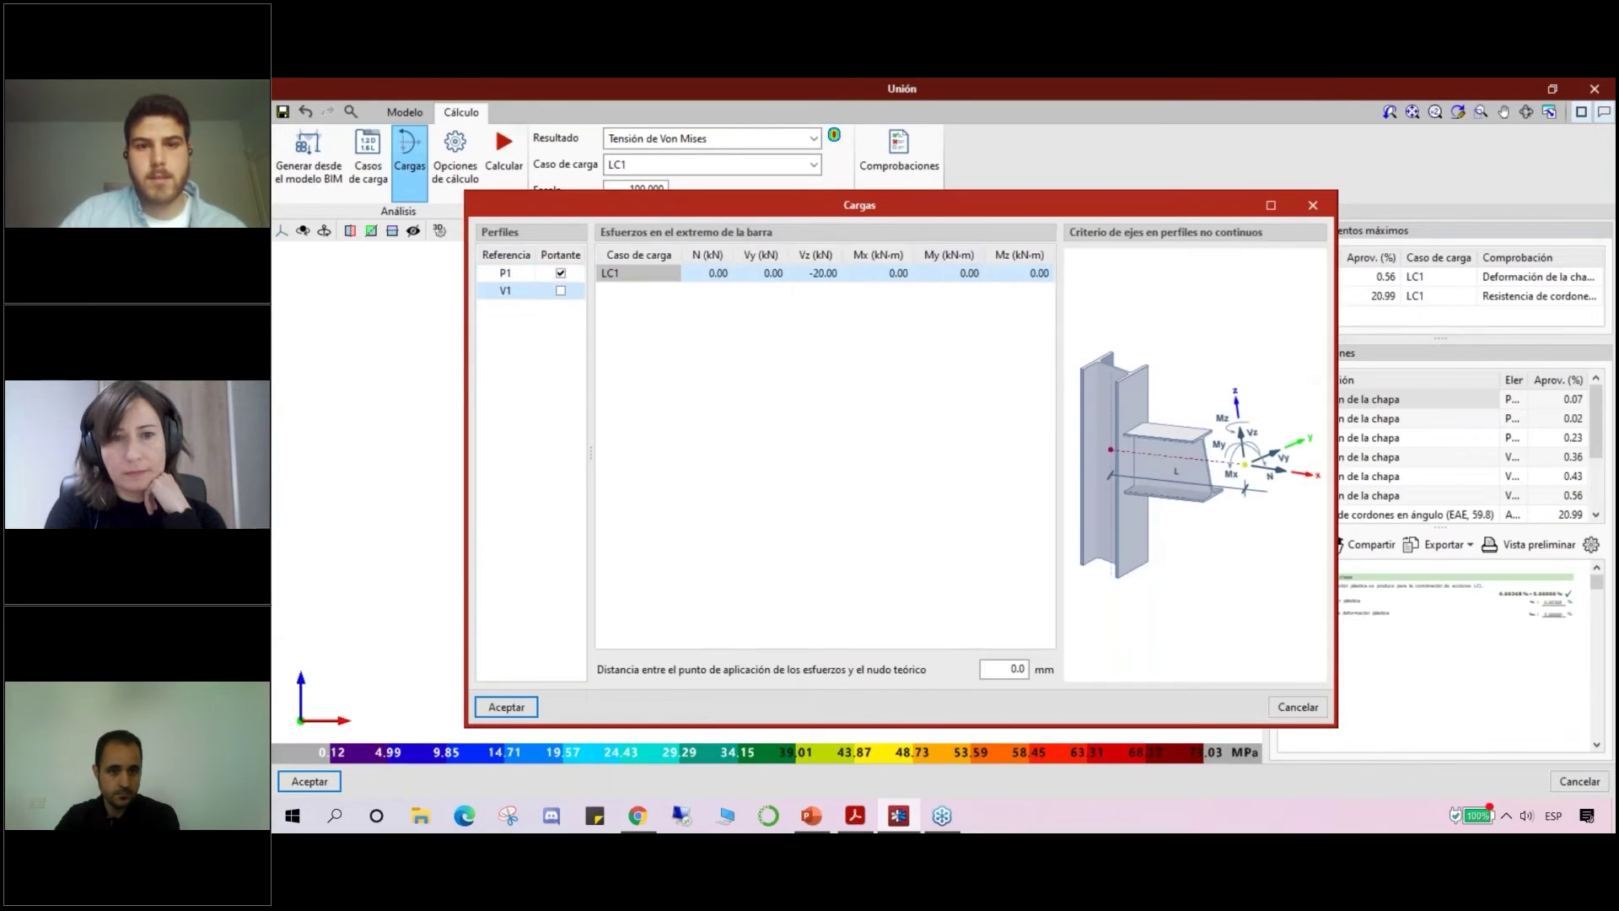
pyautogui.moveTo(865, 205); pyautogui.dragTo(1232, 201)
pyautogui.moveTo(1110, 210); pyautogui.dragTo(1062, 164)
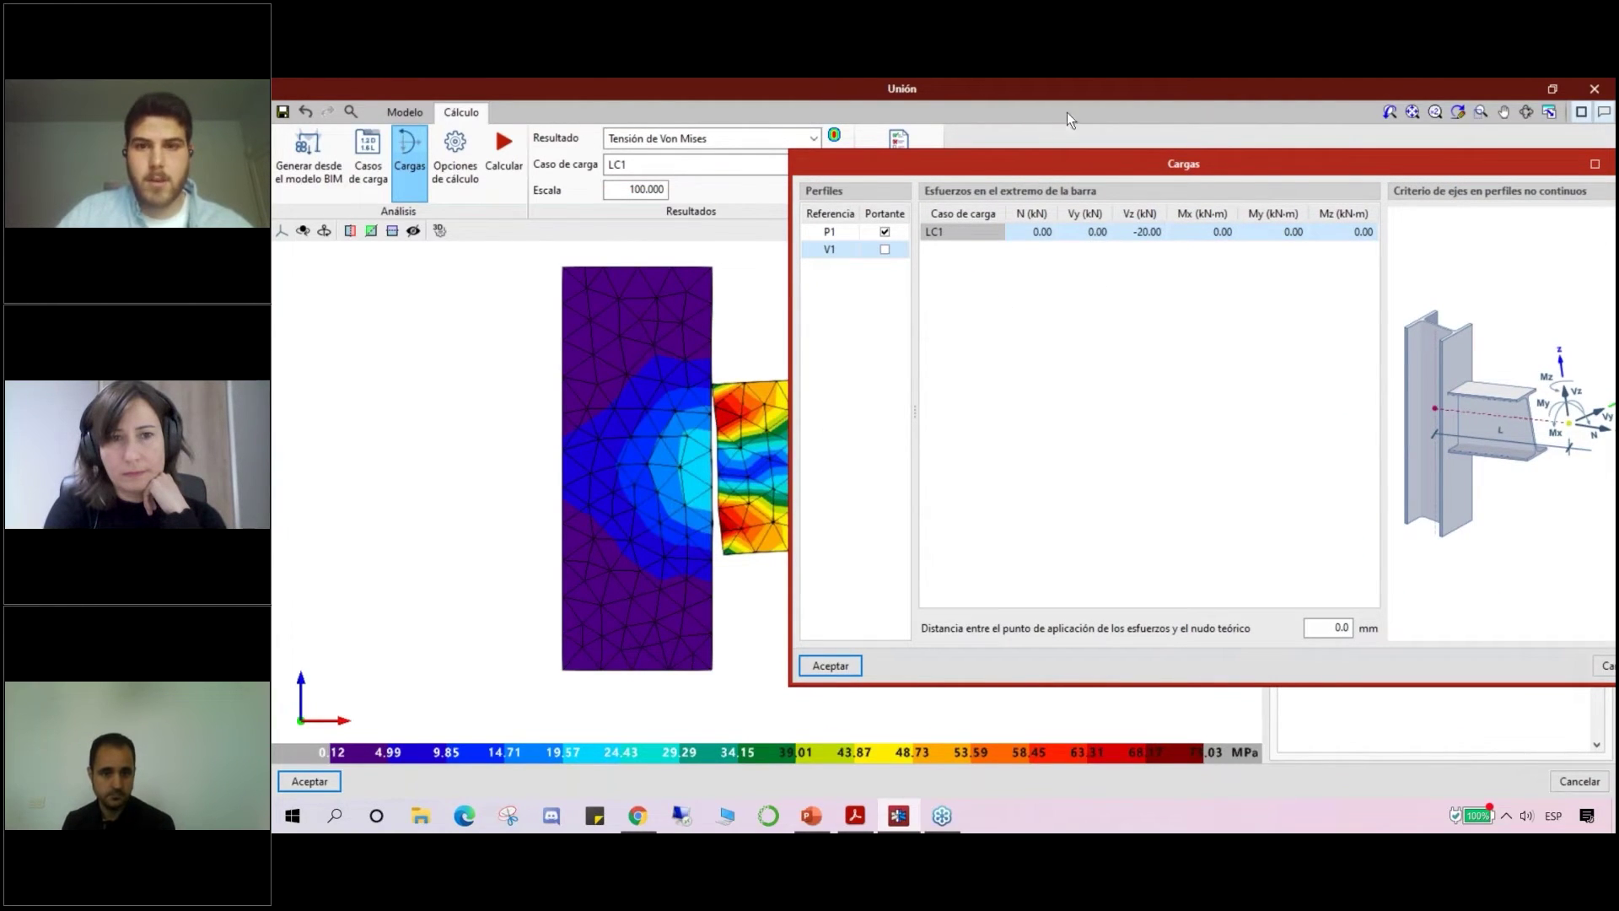
pyautogui.moveTo(1062, 165); pyautogui.dragTo(1113, 199)
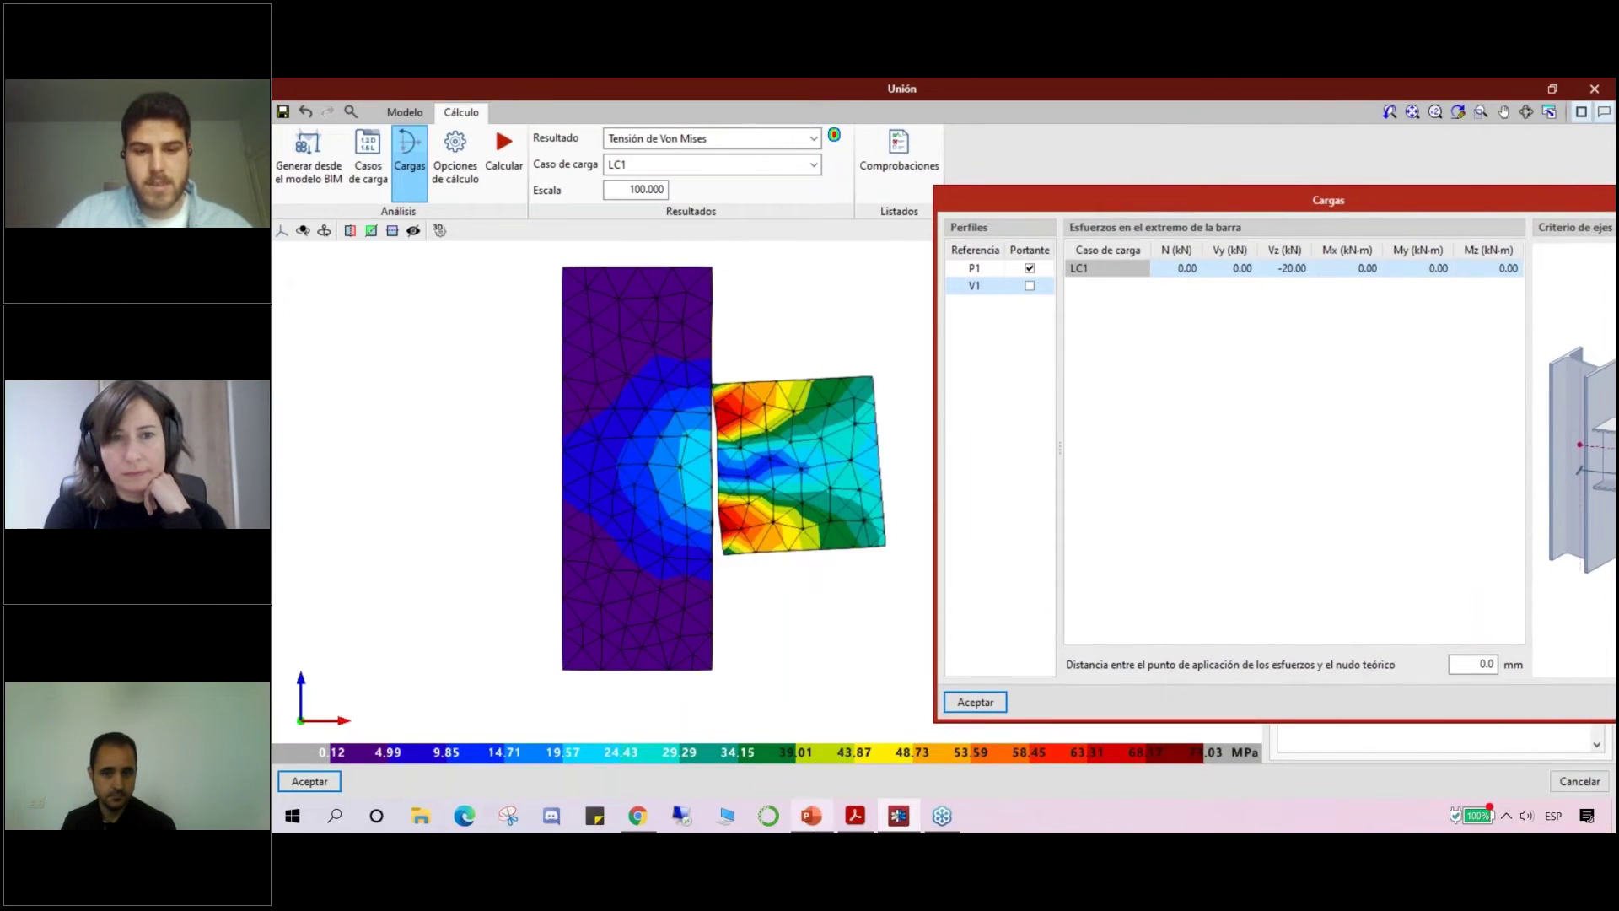
# Step: Switch to PowerPoint, present the slide showing shear V and moment V·L on beam V1, and return to the connection's loads window
pyautogui.click(808, 819)
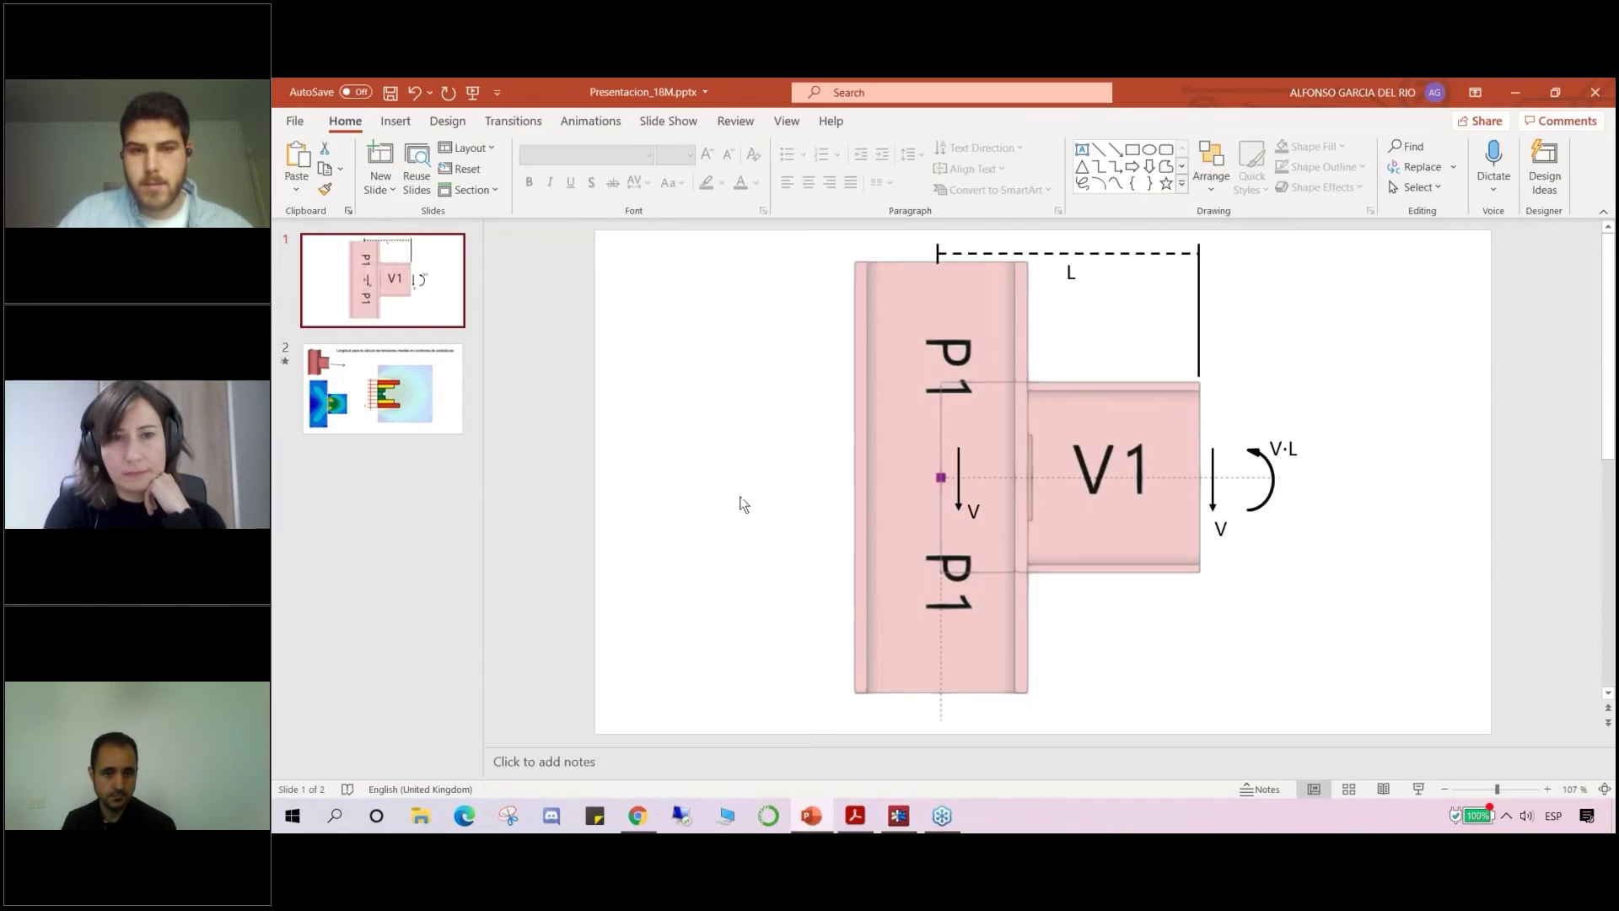
pyautogui.click(1415, 791)
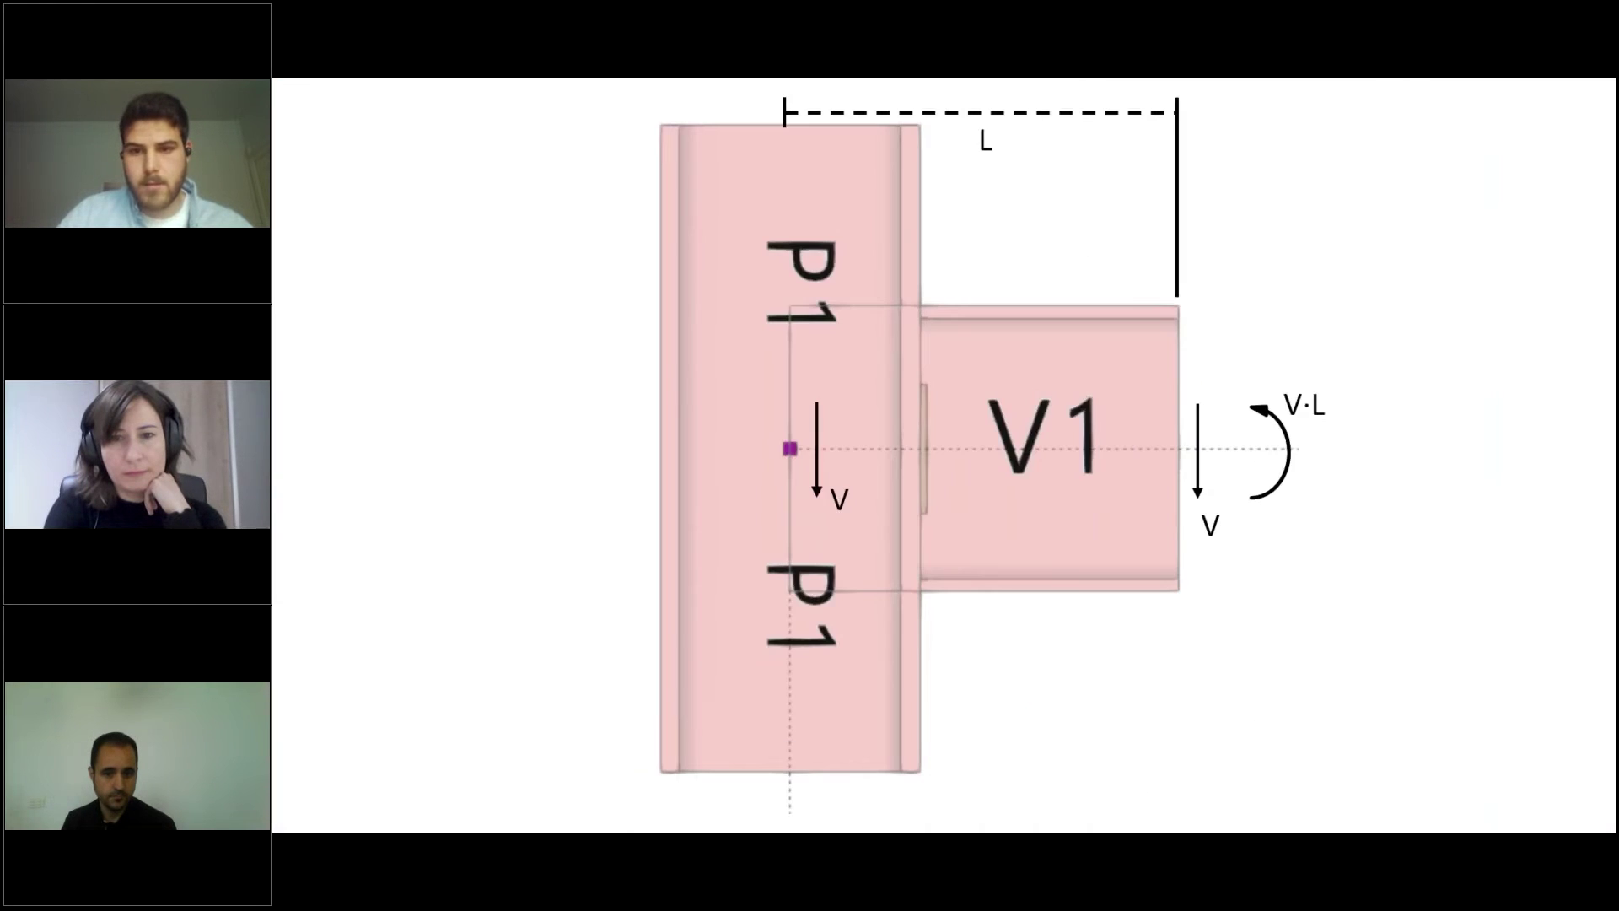
pyautogui.press('Escape')
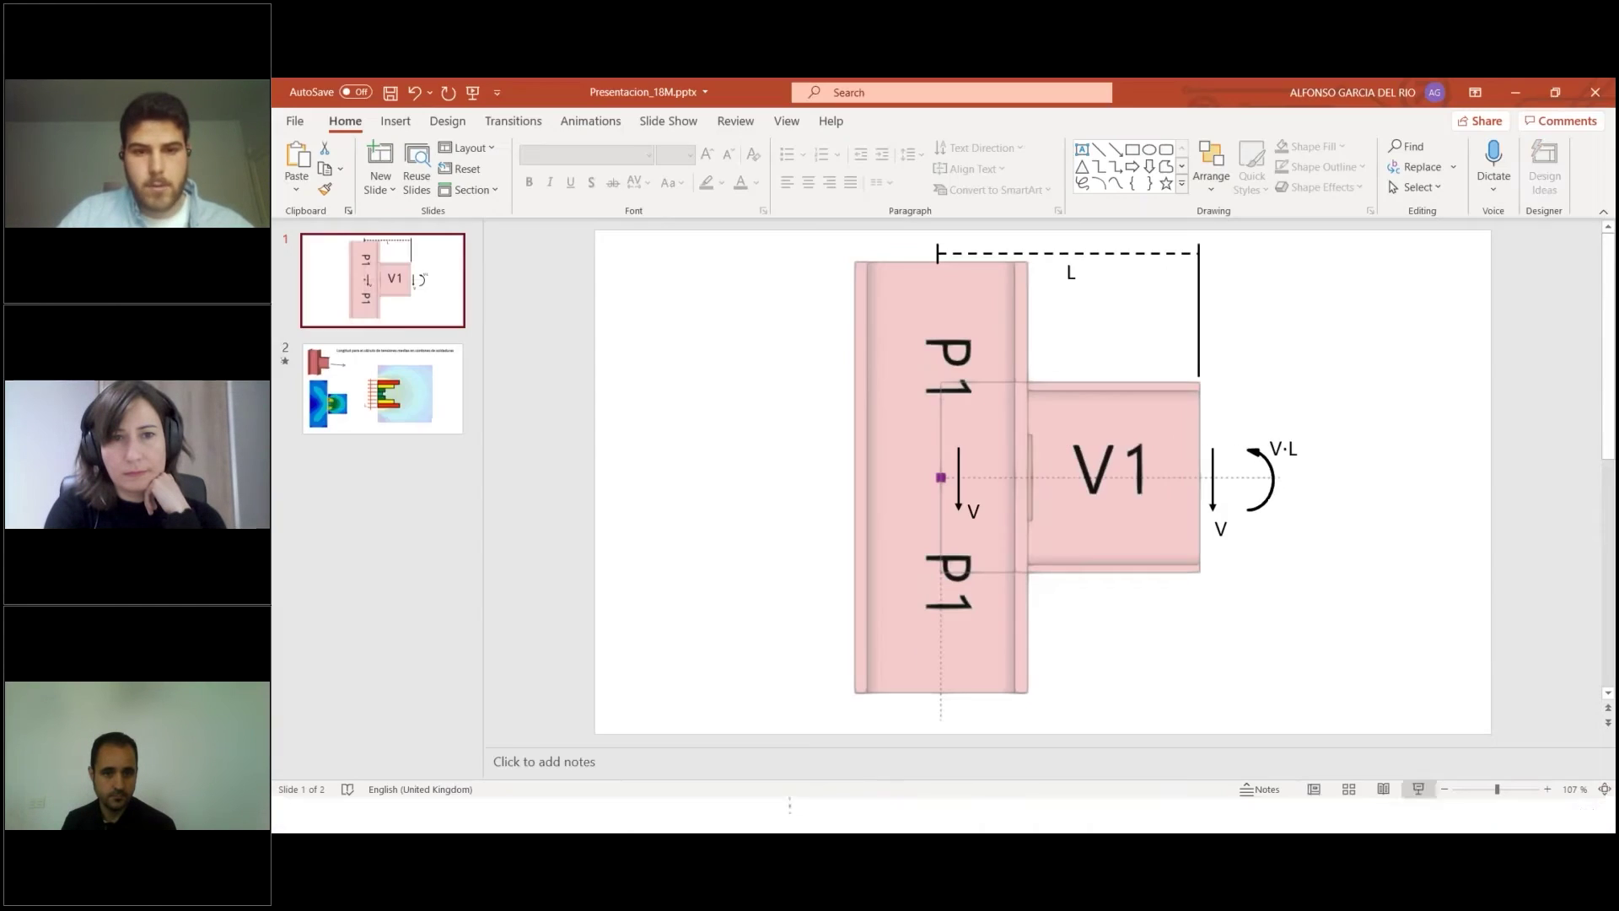
pyautogui.click(898, 815)
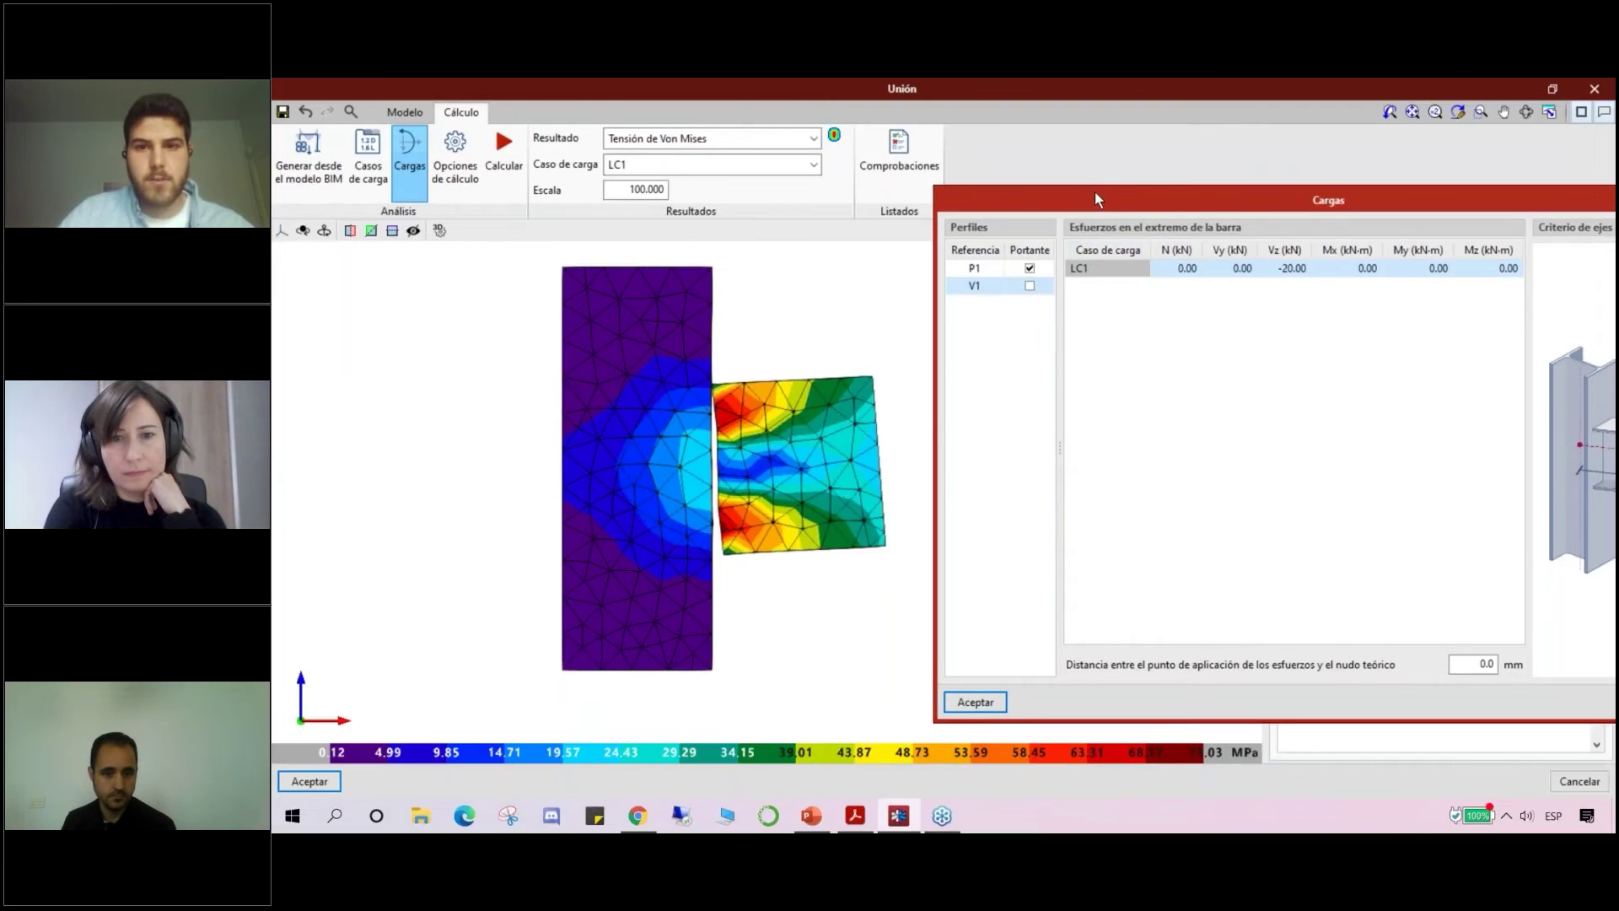
# Step: Compare beam V1's force components, axis convention and force application distance with the deformed stress model
pyautogui.moveTo(1094, 191); pyautogui.dragTo(702, 234)
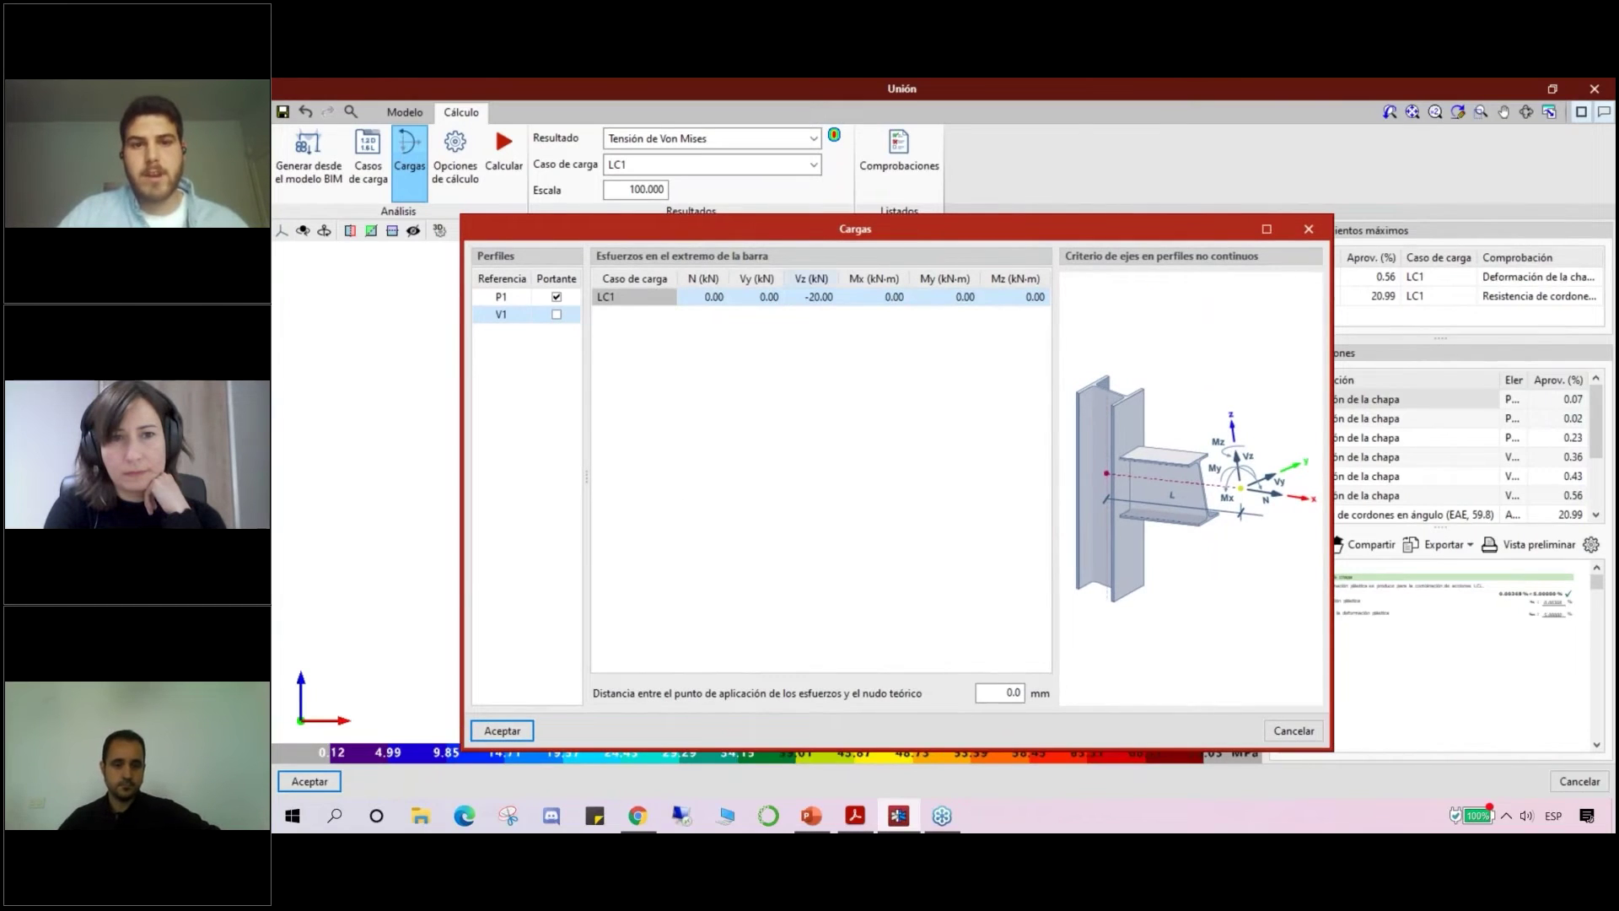
pyautogui.moveTo(803, 223); pyautogui.dragTo(799, 203)
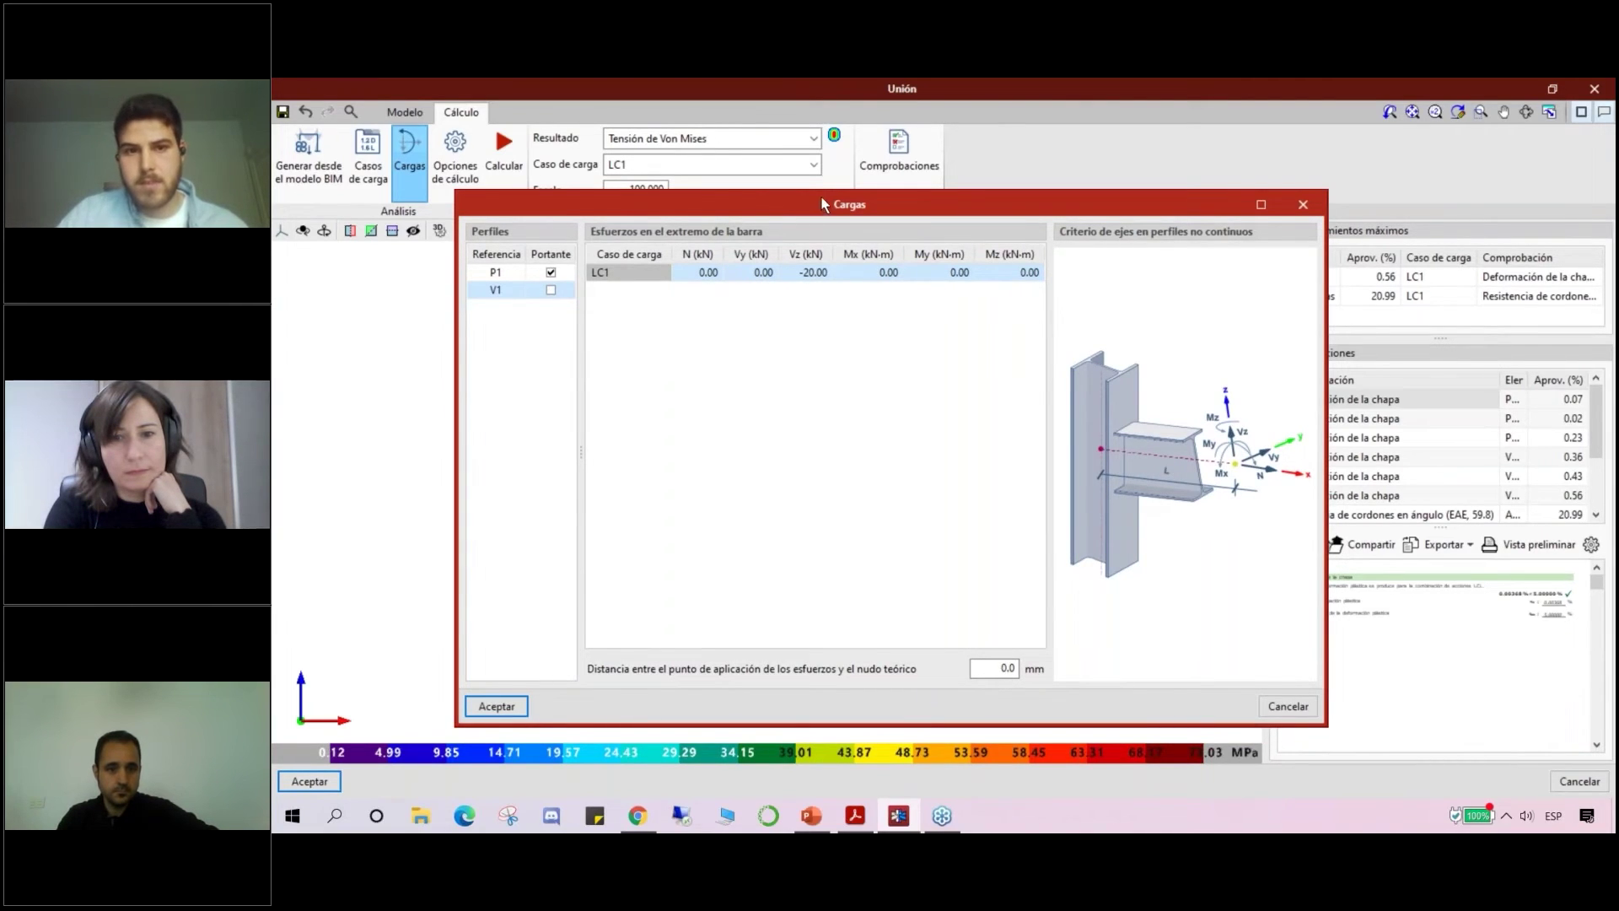
pyautogui.moveTo(821, 199); pyautogui.dragTo(854, 210)
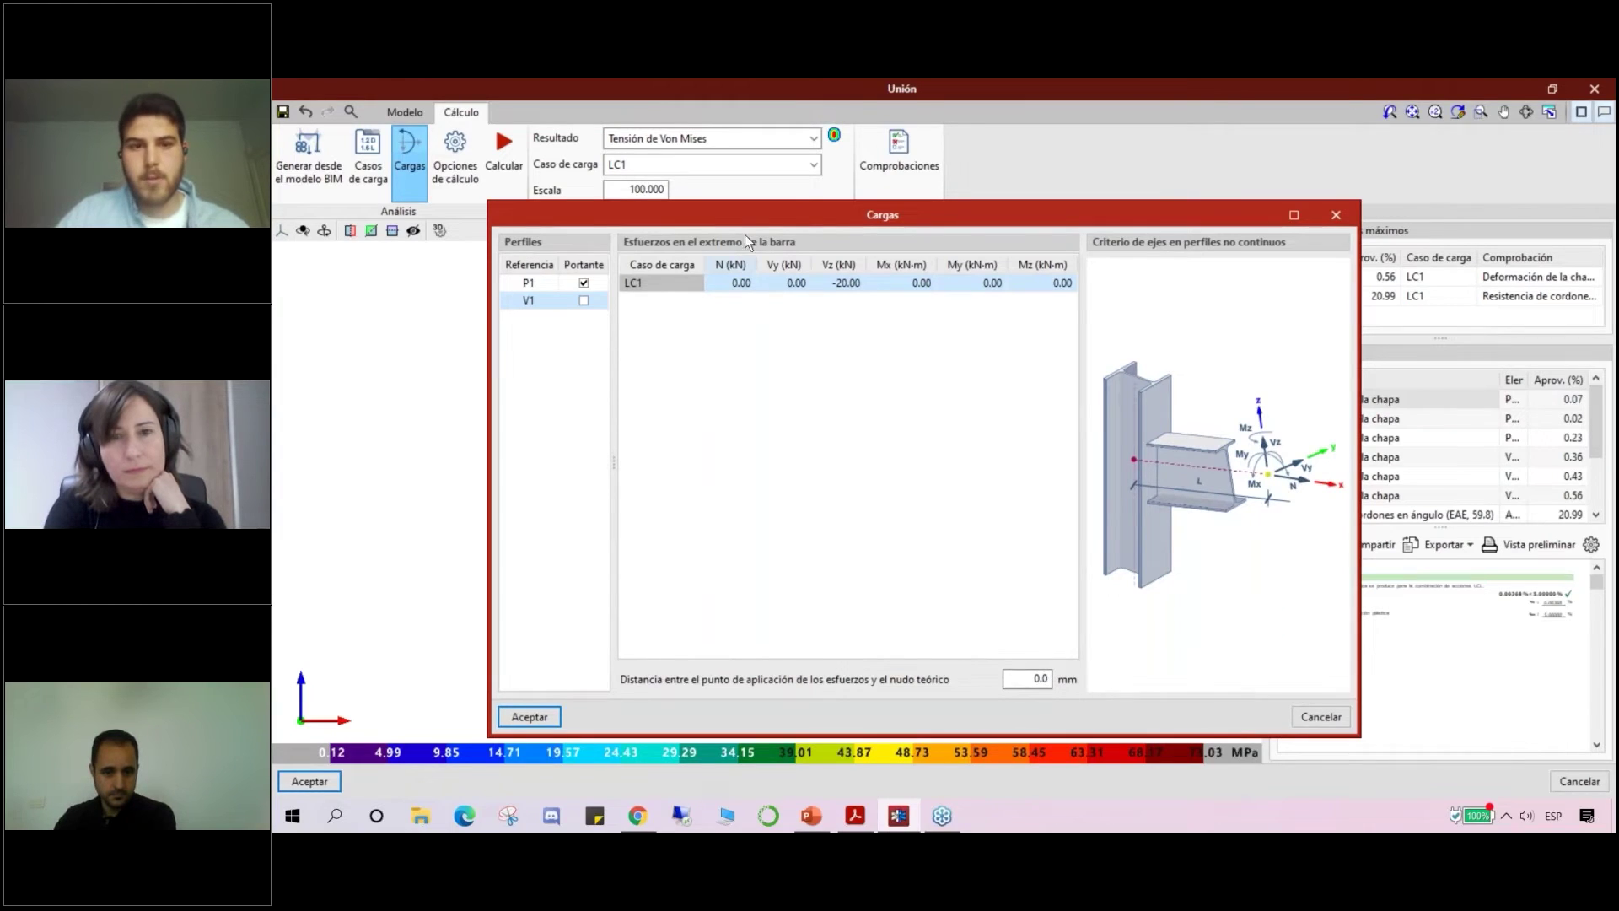
pyautogui.moveTo(745, 221); pyautogui.dragTo(1181, 192)
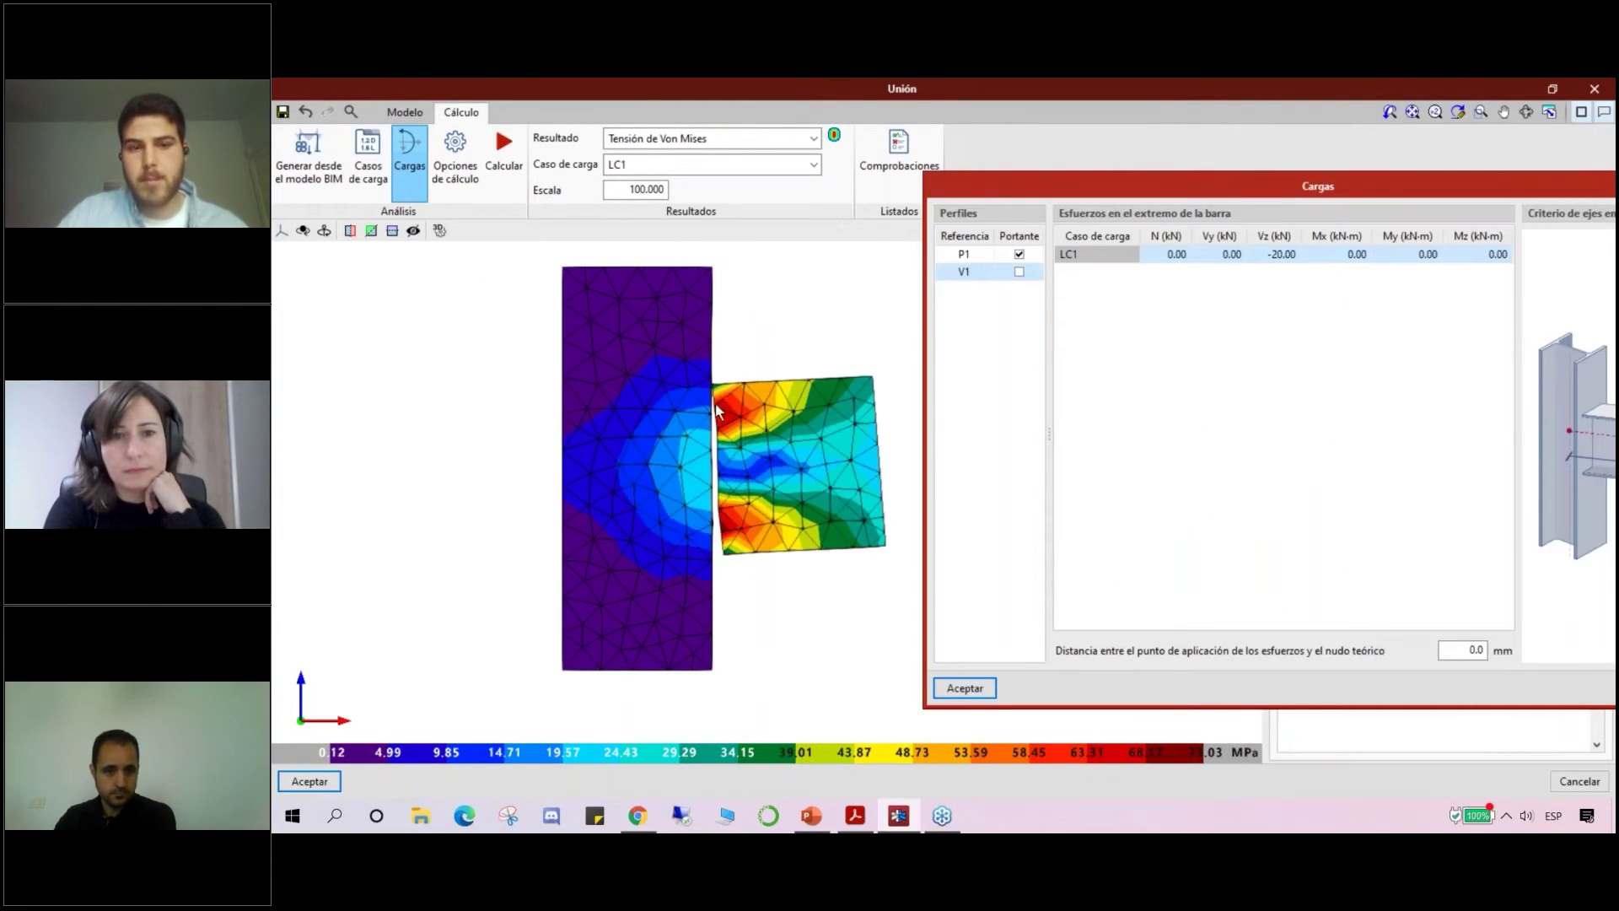
pyautogui.moveTo(1104, 173); pyautogui.dragTo(687, 194)
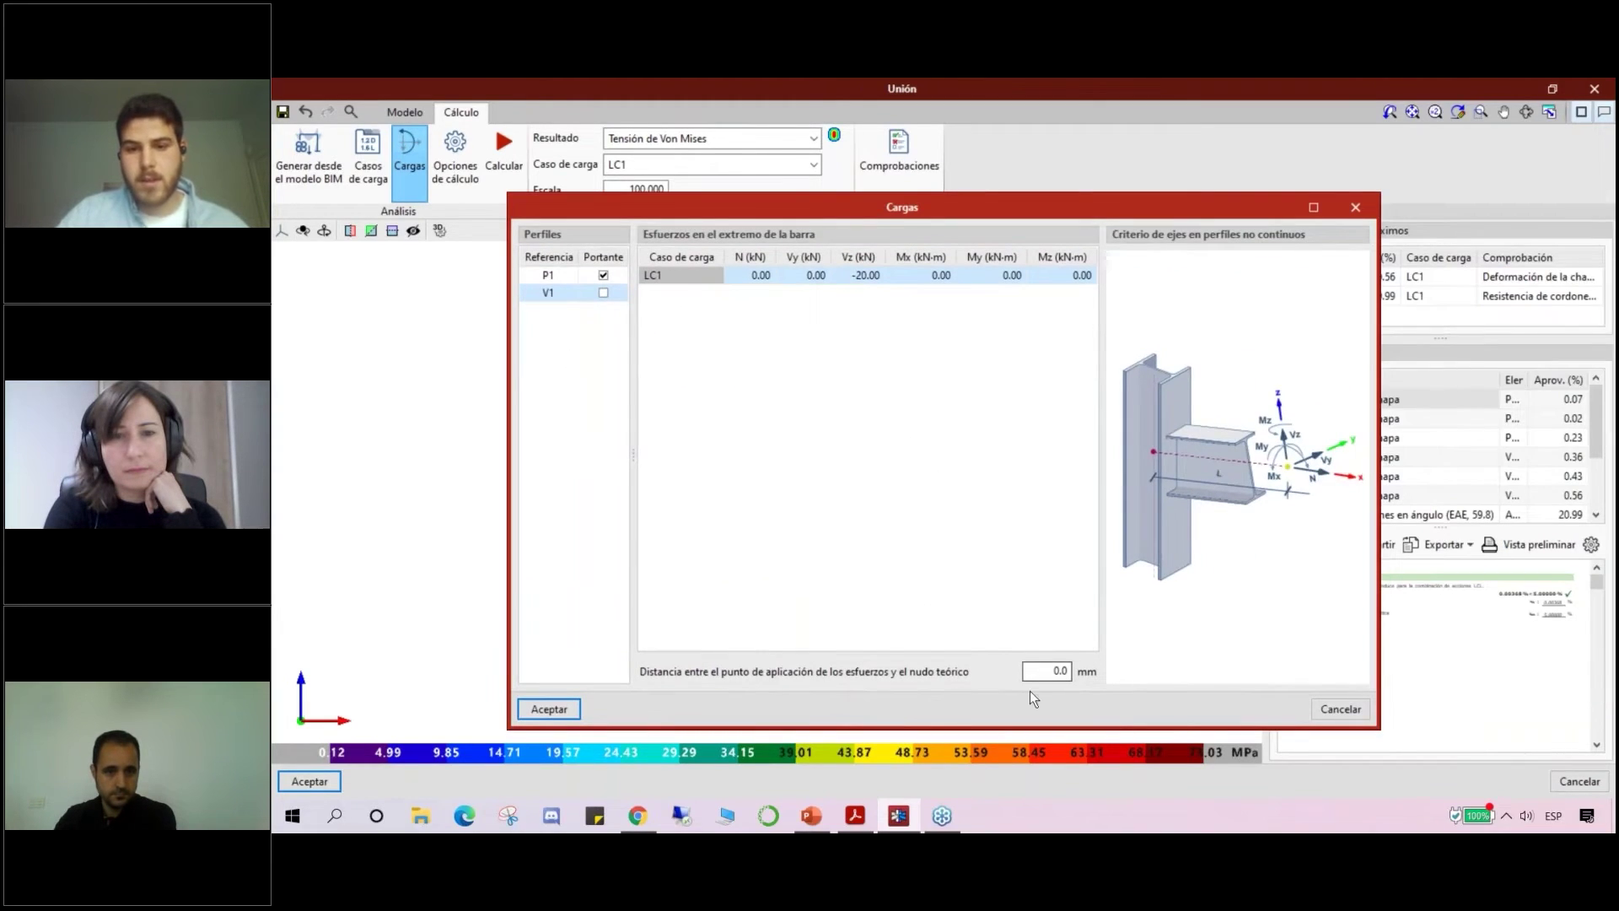
pyautogui.moveTo(823, 207); pyautogui.dragTo(759, 190)
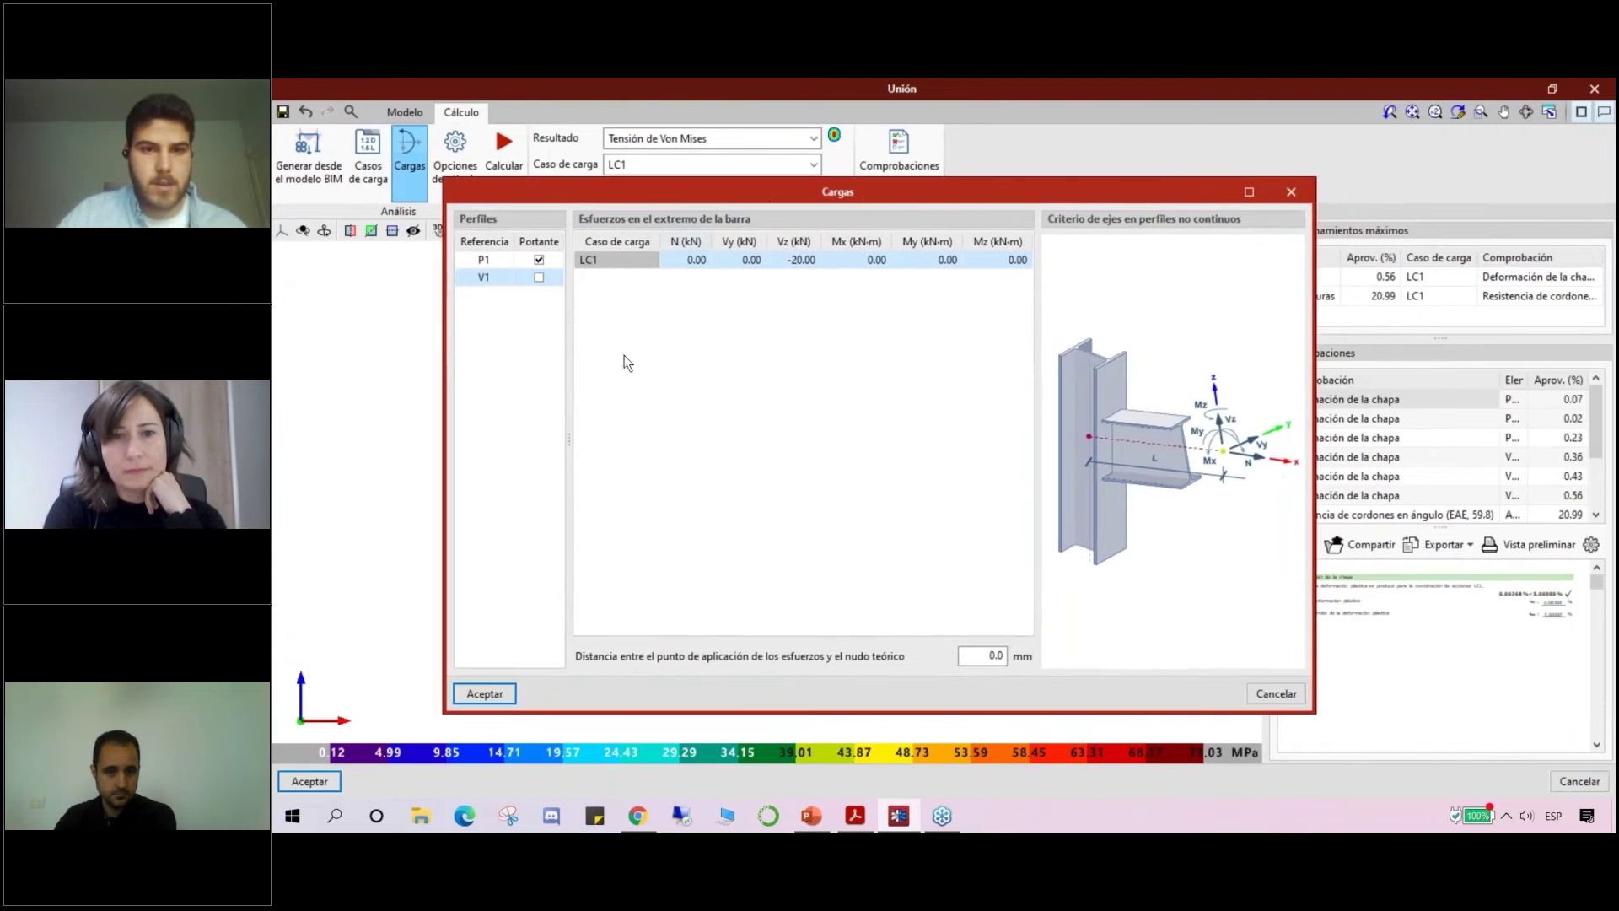
# Step: Set the Vz force of beam V1 for LC1 to 0 and accept the loads
pyautogui.doubleClick(799, 261)
pyautogui.write('0')
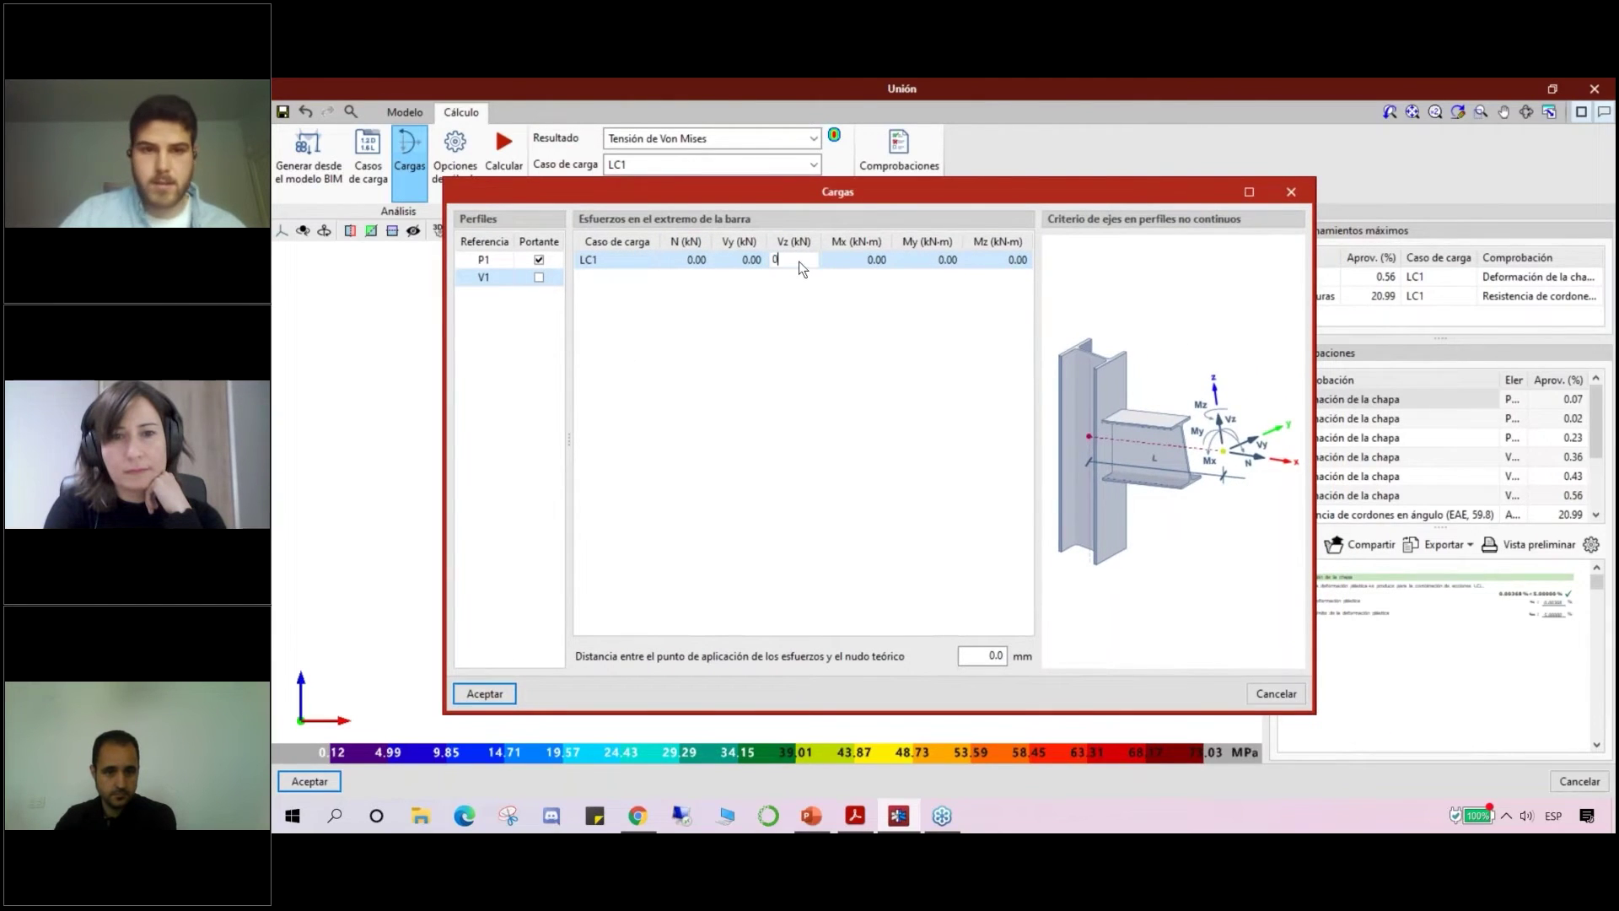
pyautogui.click(475, 697)
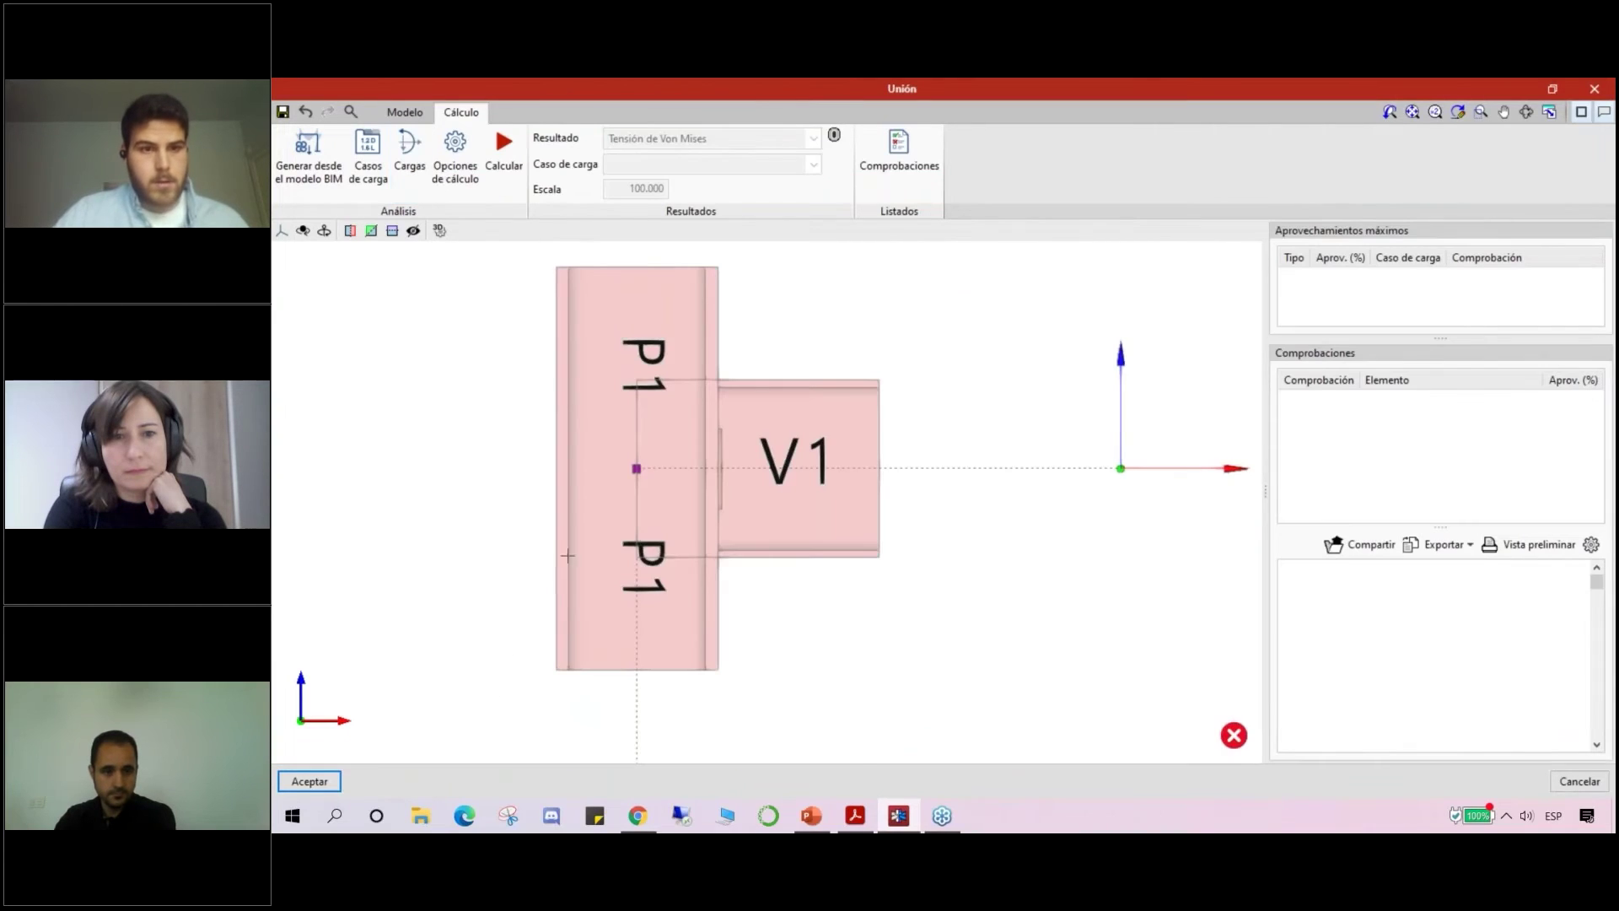
# Step: Set the maximum element size for the discretization to 30 mm in the calculation options
pyautogui.click(449, 173)
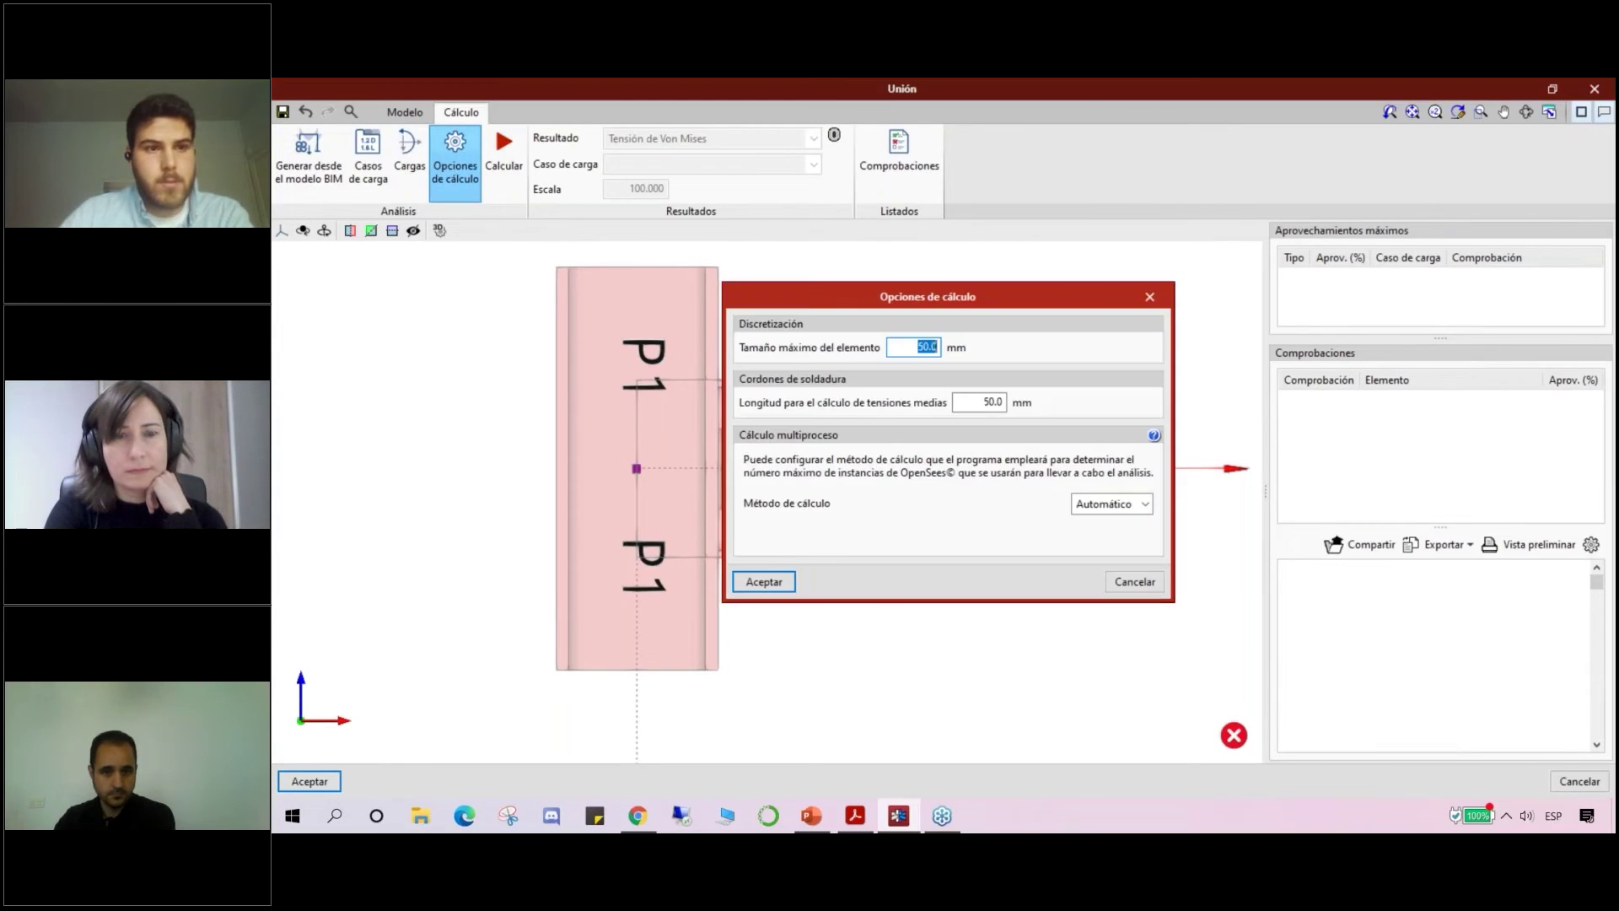
pyautogui.moveTo(807, 286); pyautogui.dragTo(828, 273)
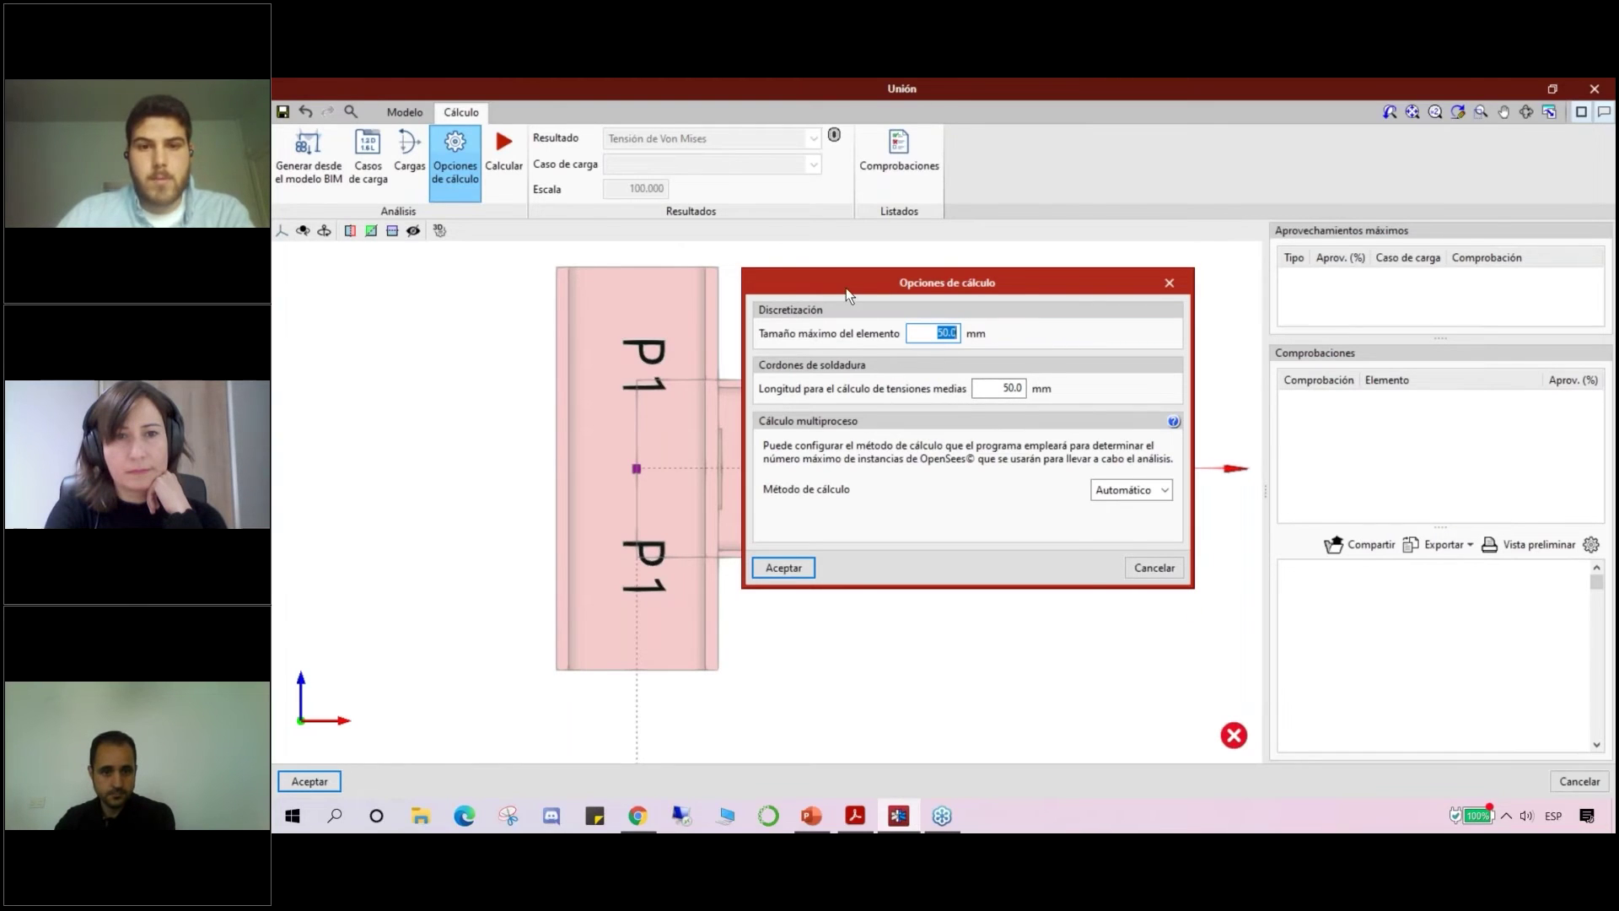
pyautogui.moveTo(847, 288); pyautogui.dragTo(1000, 256)
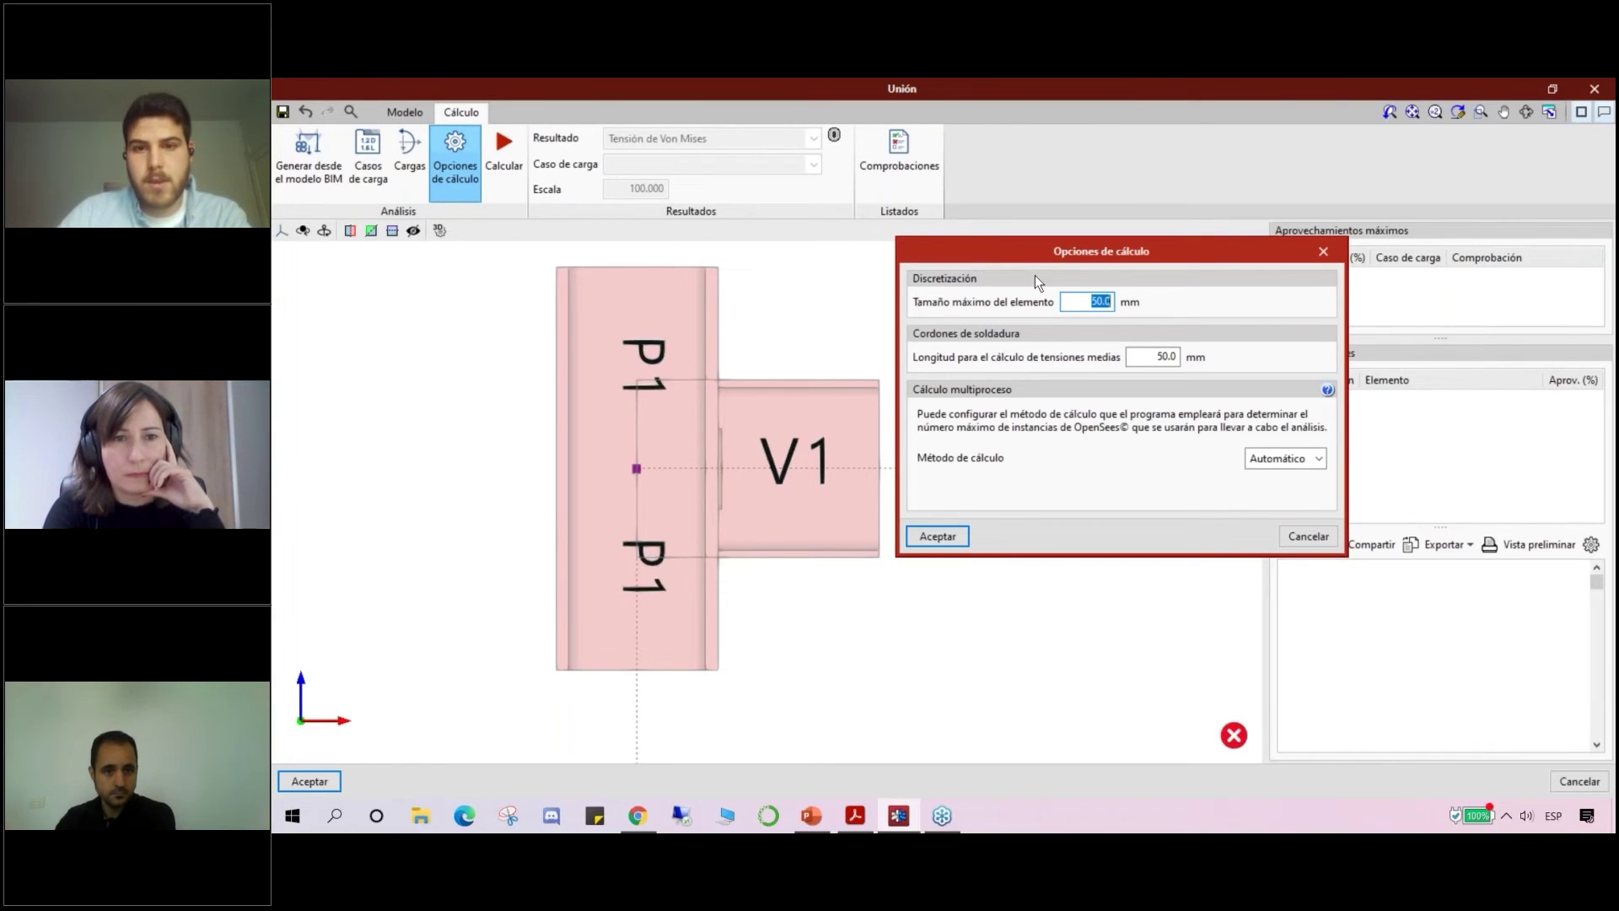
pyautogui.write('30')
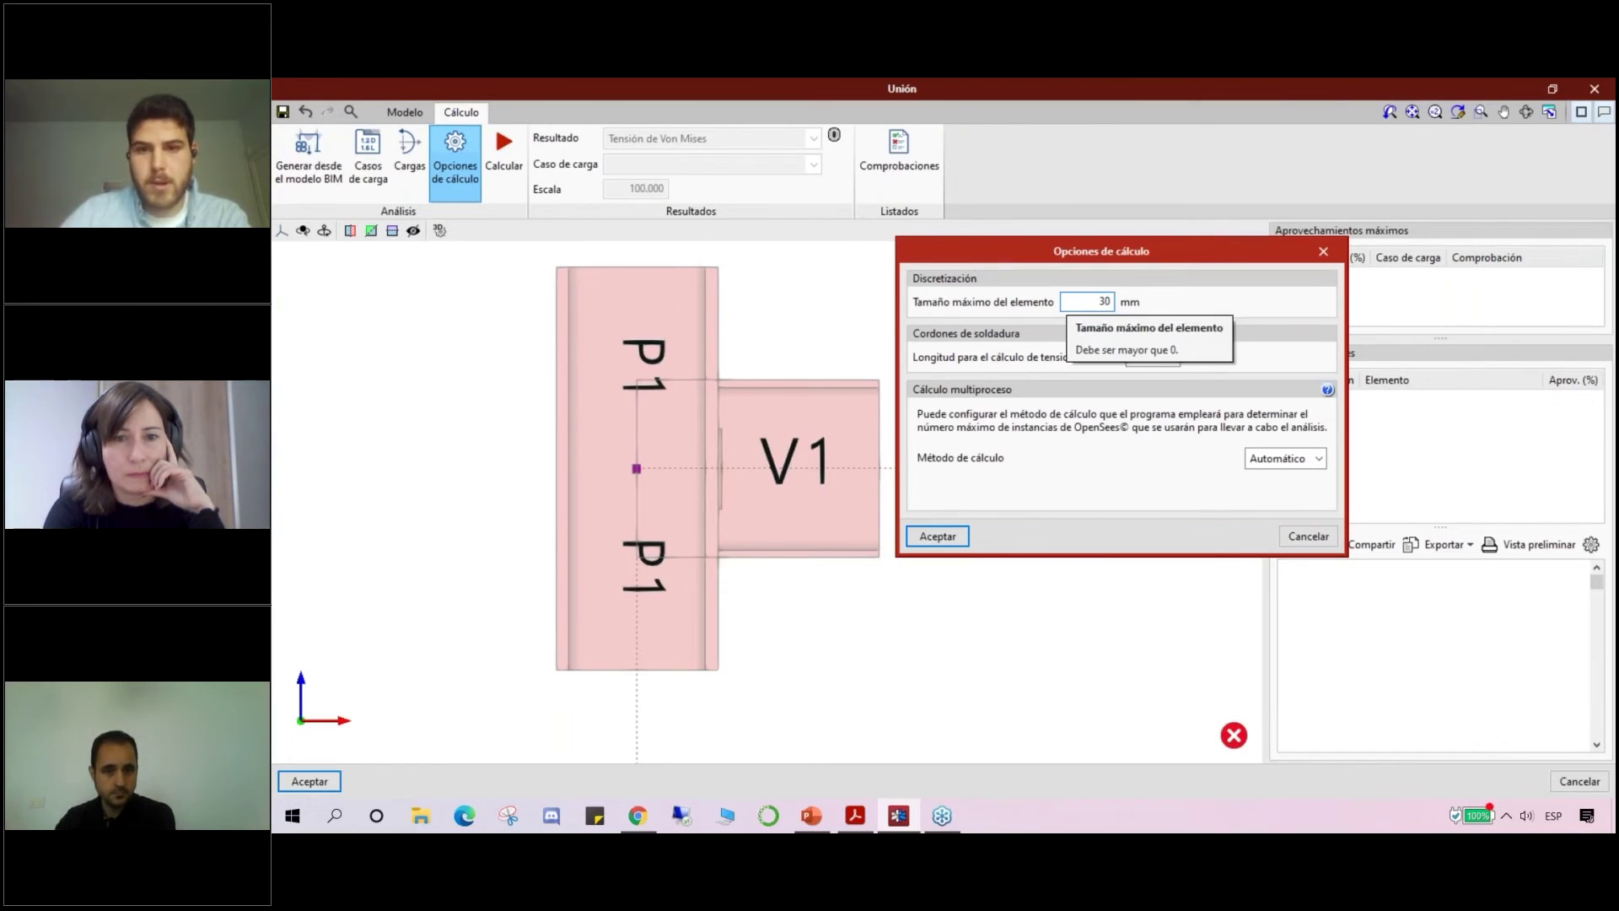
pyautogui.click(933, 531)
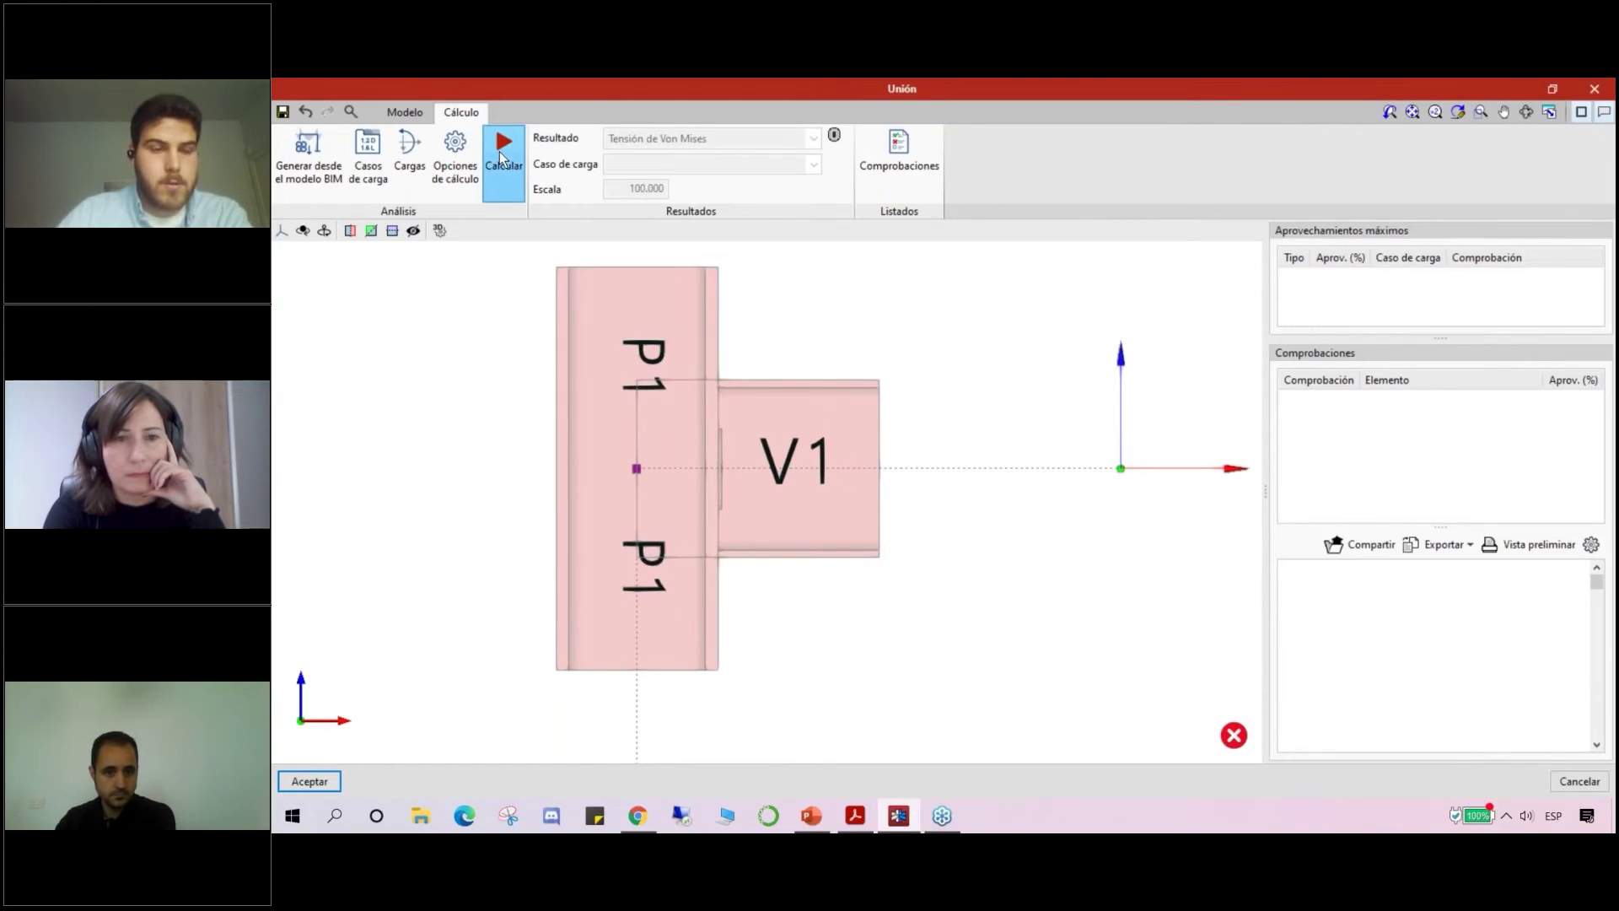
pyautogui.click(503, 159)
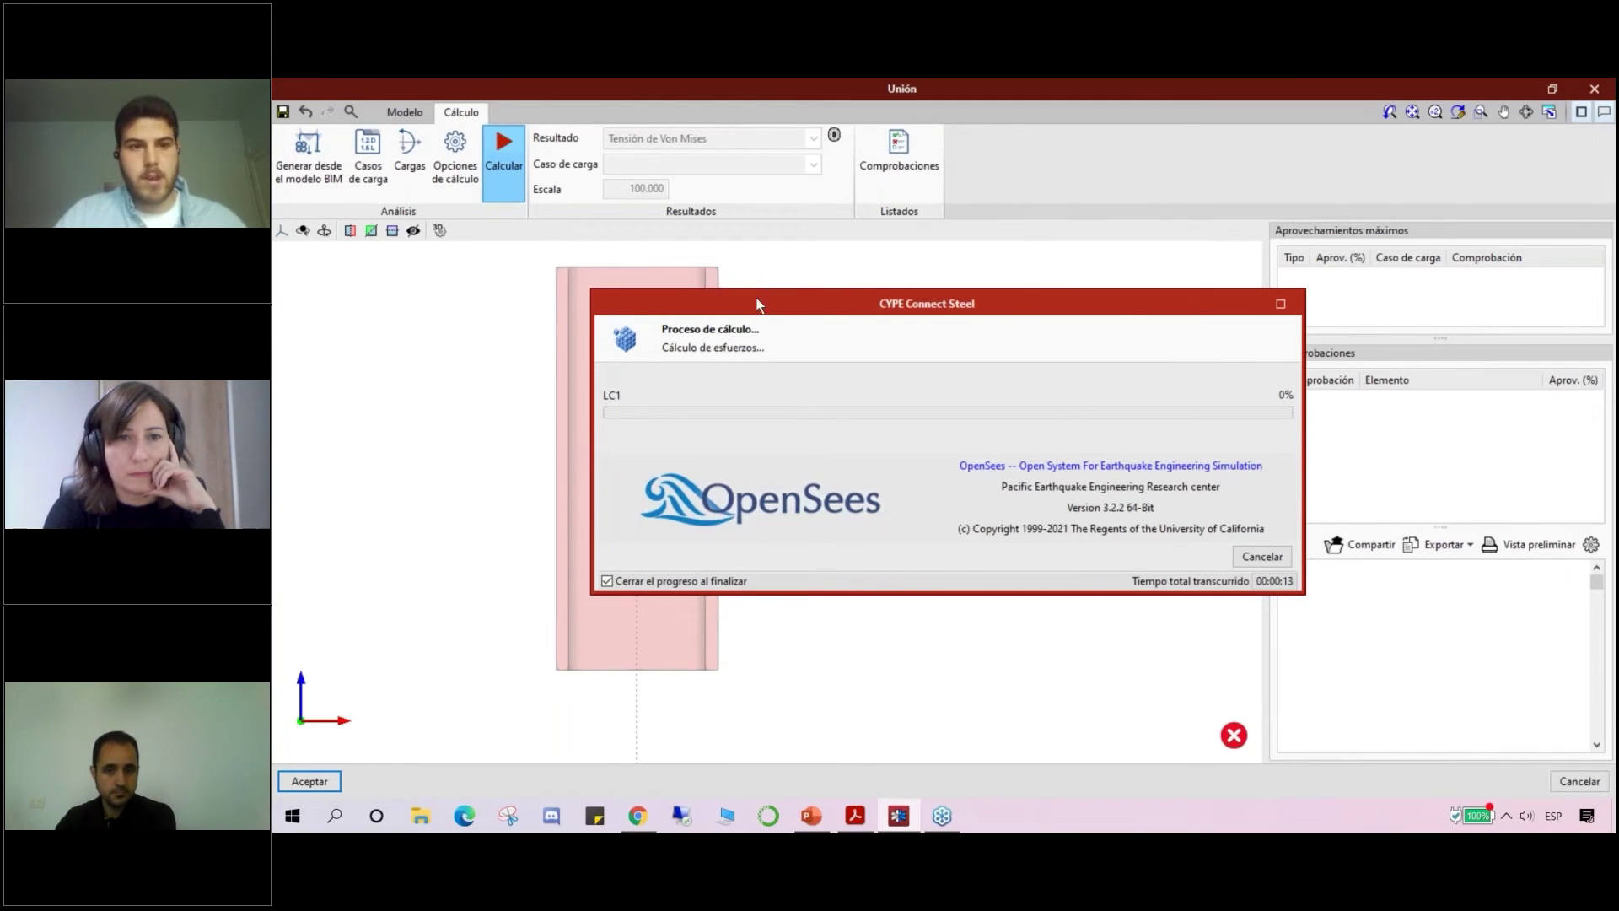
pyautogui.click(1257, 557)
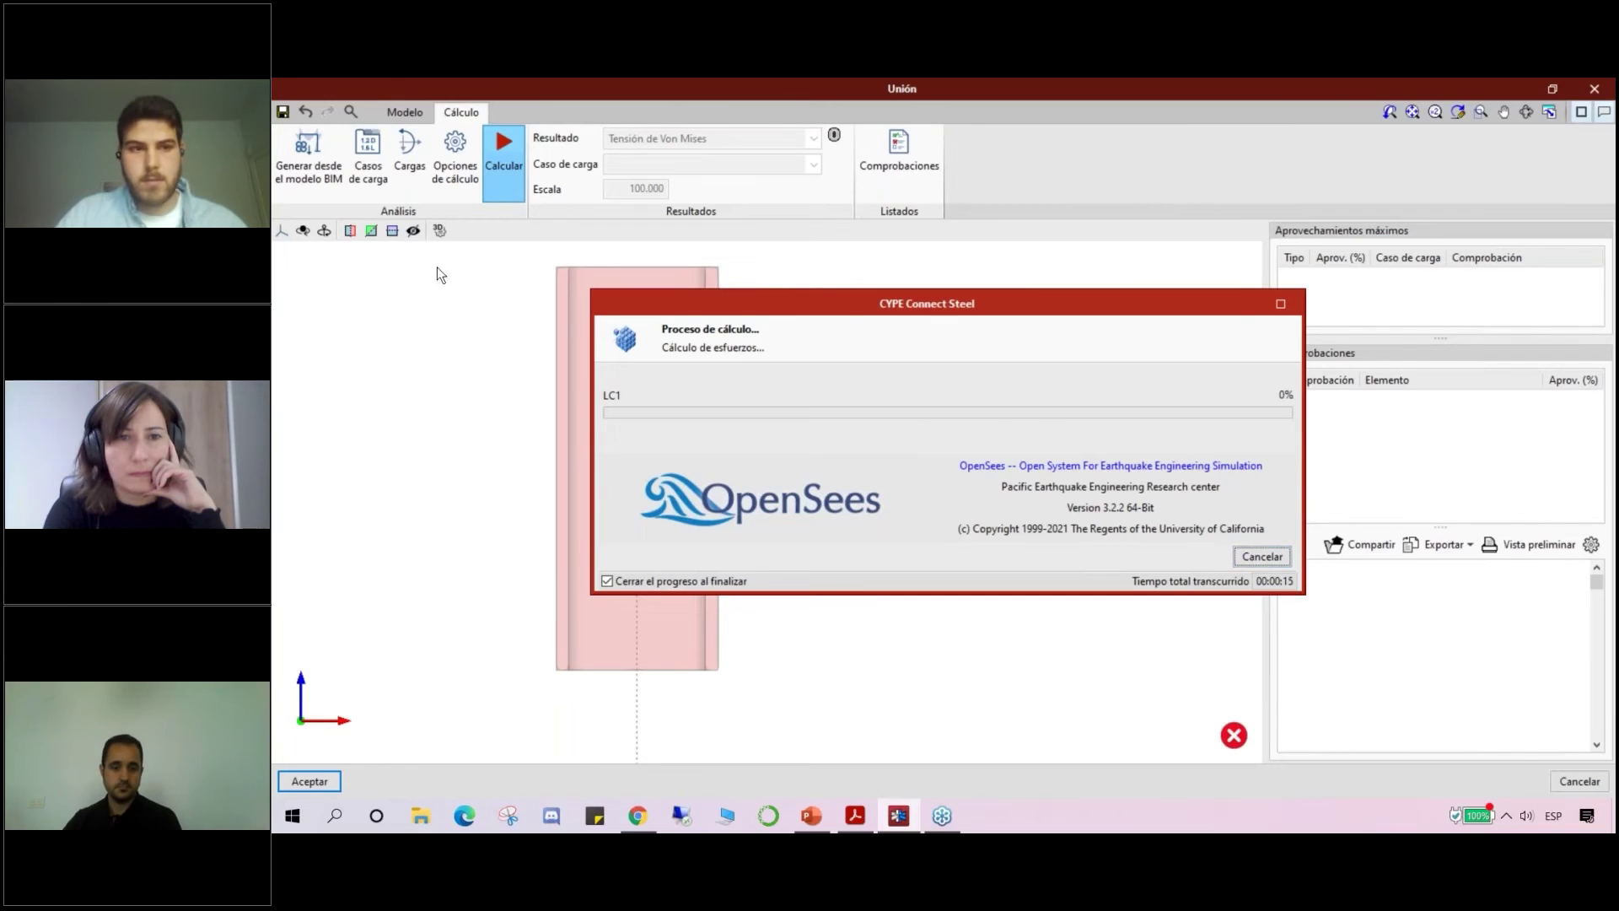
pyautogui.click(881, 494)
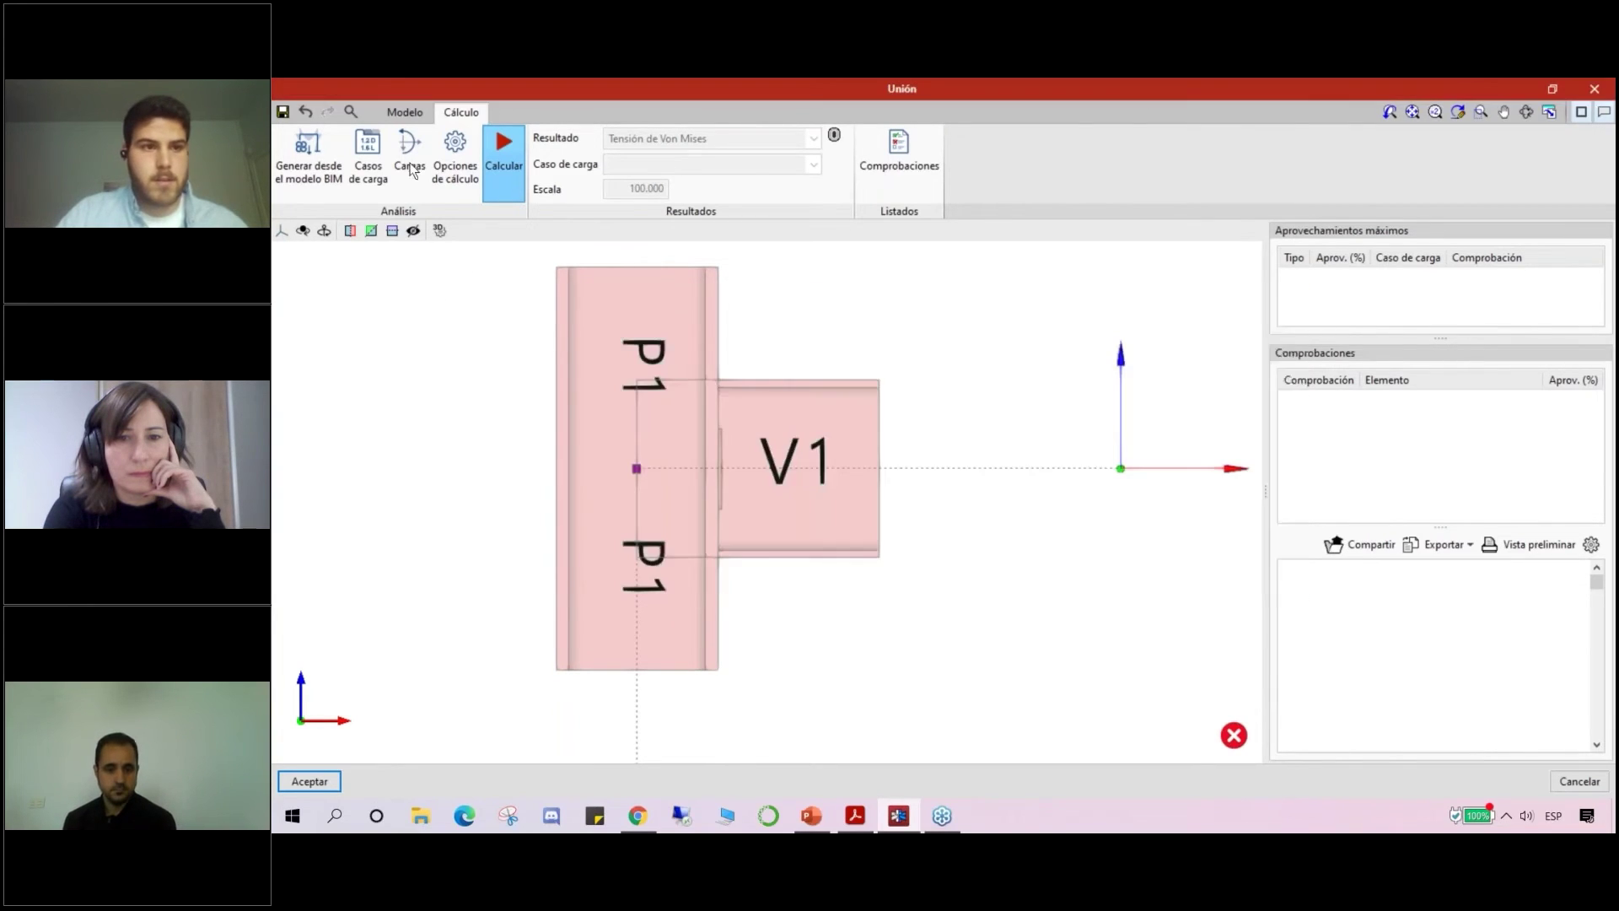
# Step: Set the Vz force of beam V1 for LC1 to -20 kN and calculate the connection
pyautogui.click(409, 156)
pyautogui.click(529, 278)
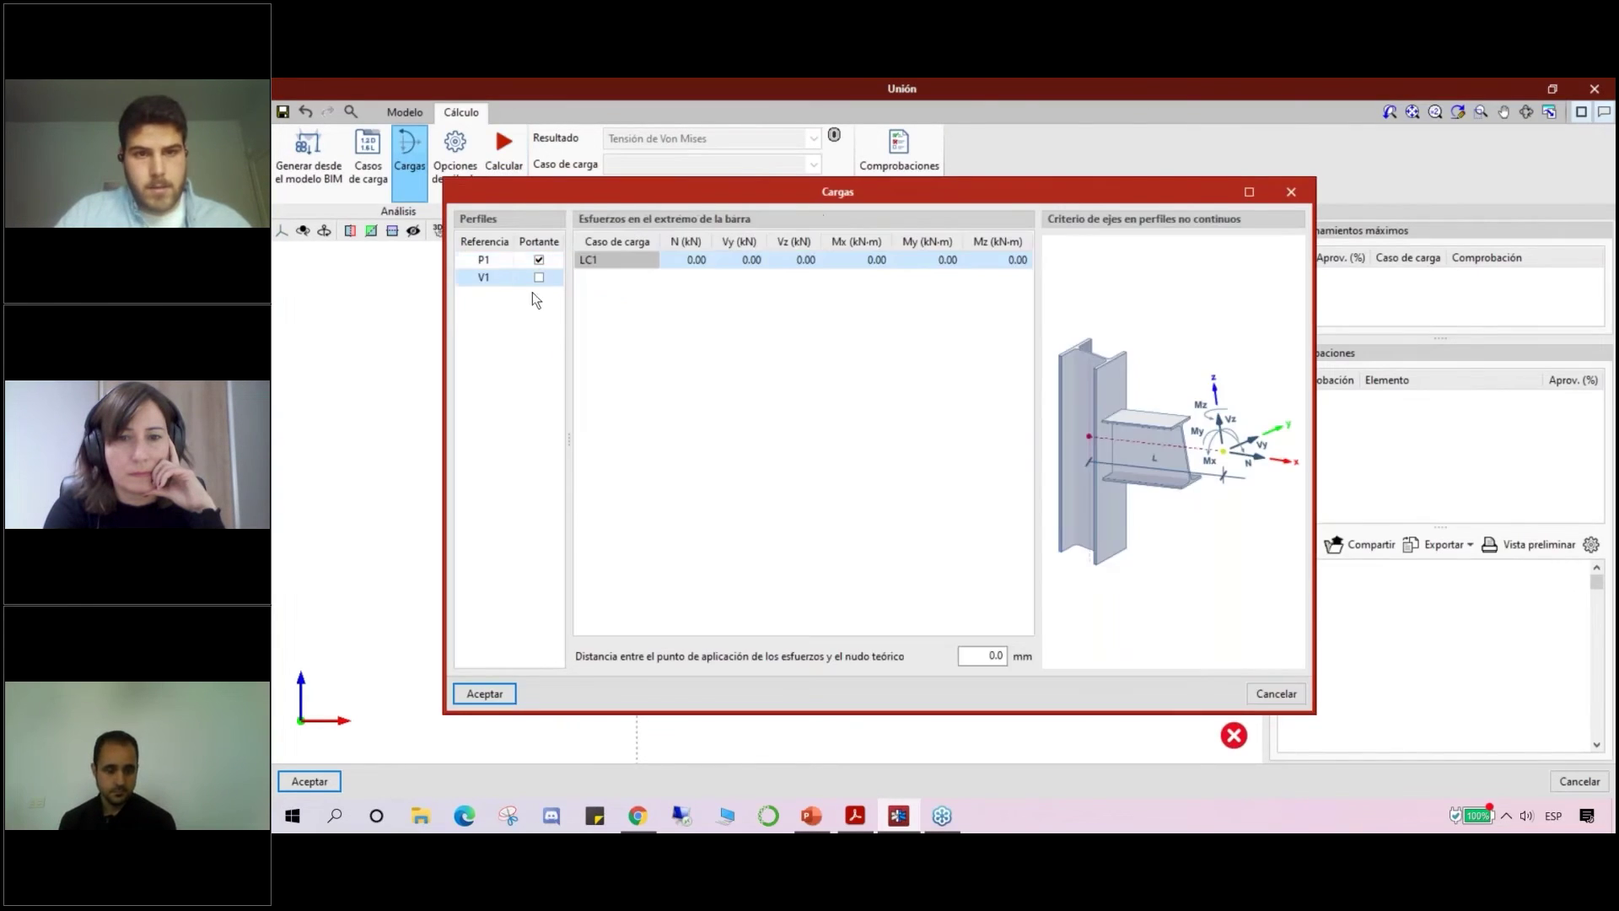
pyautogui.click(782, 261)
pyautogui.write('-20')
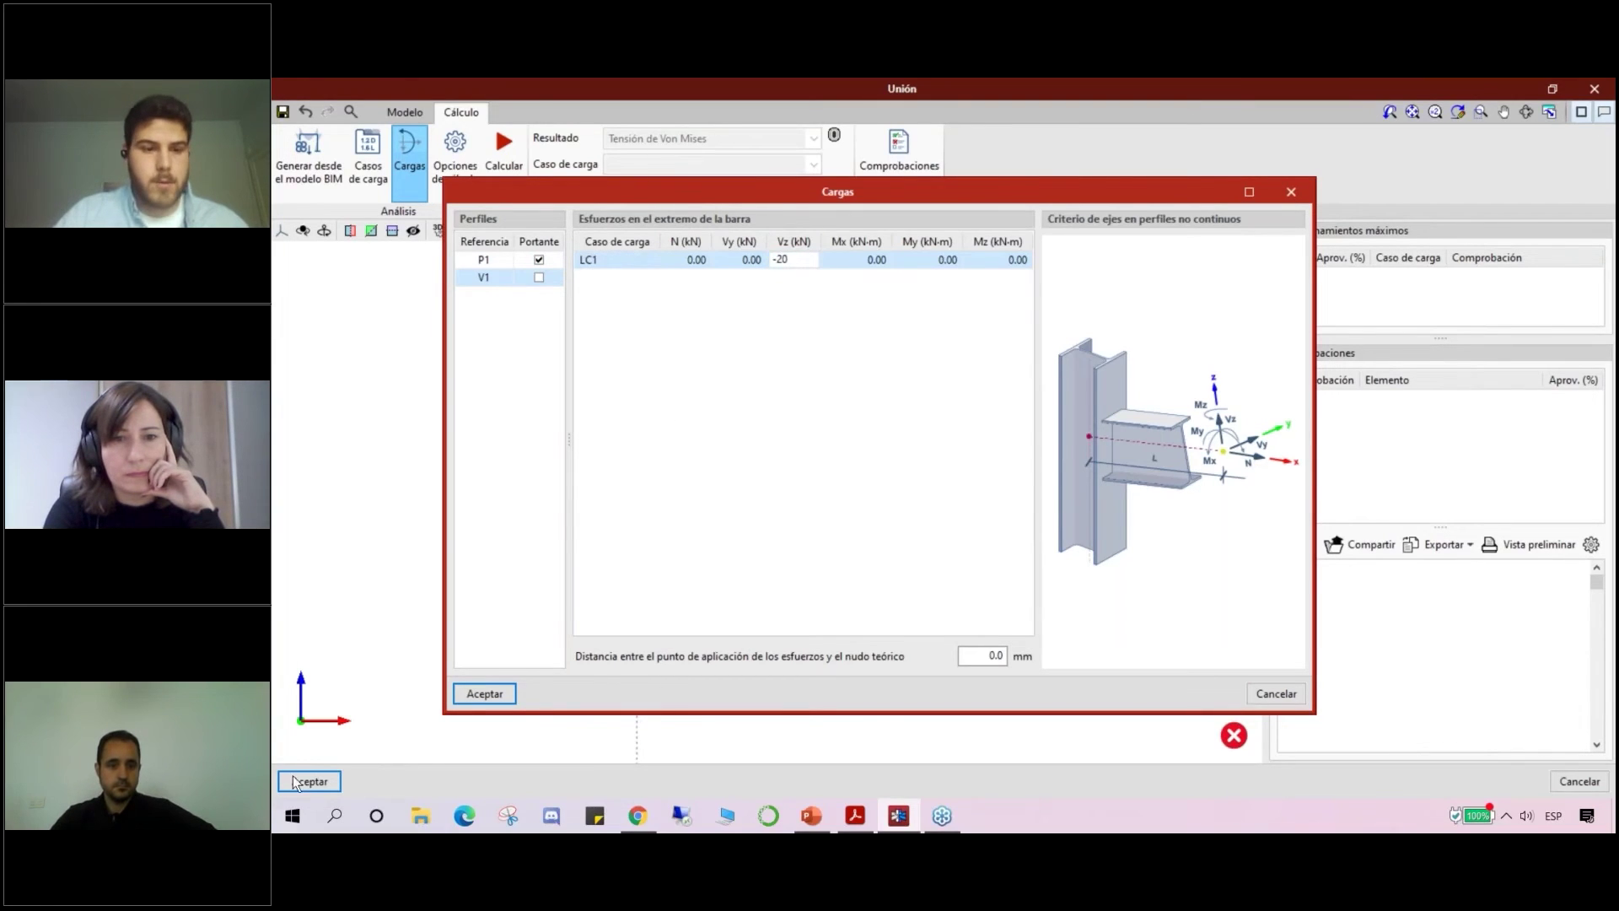
pyautogui.click(485, 693)
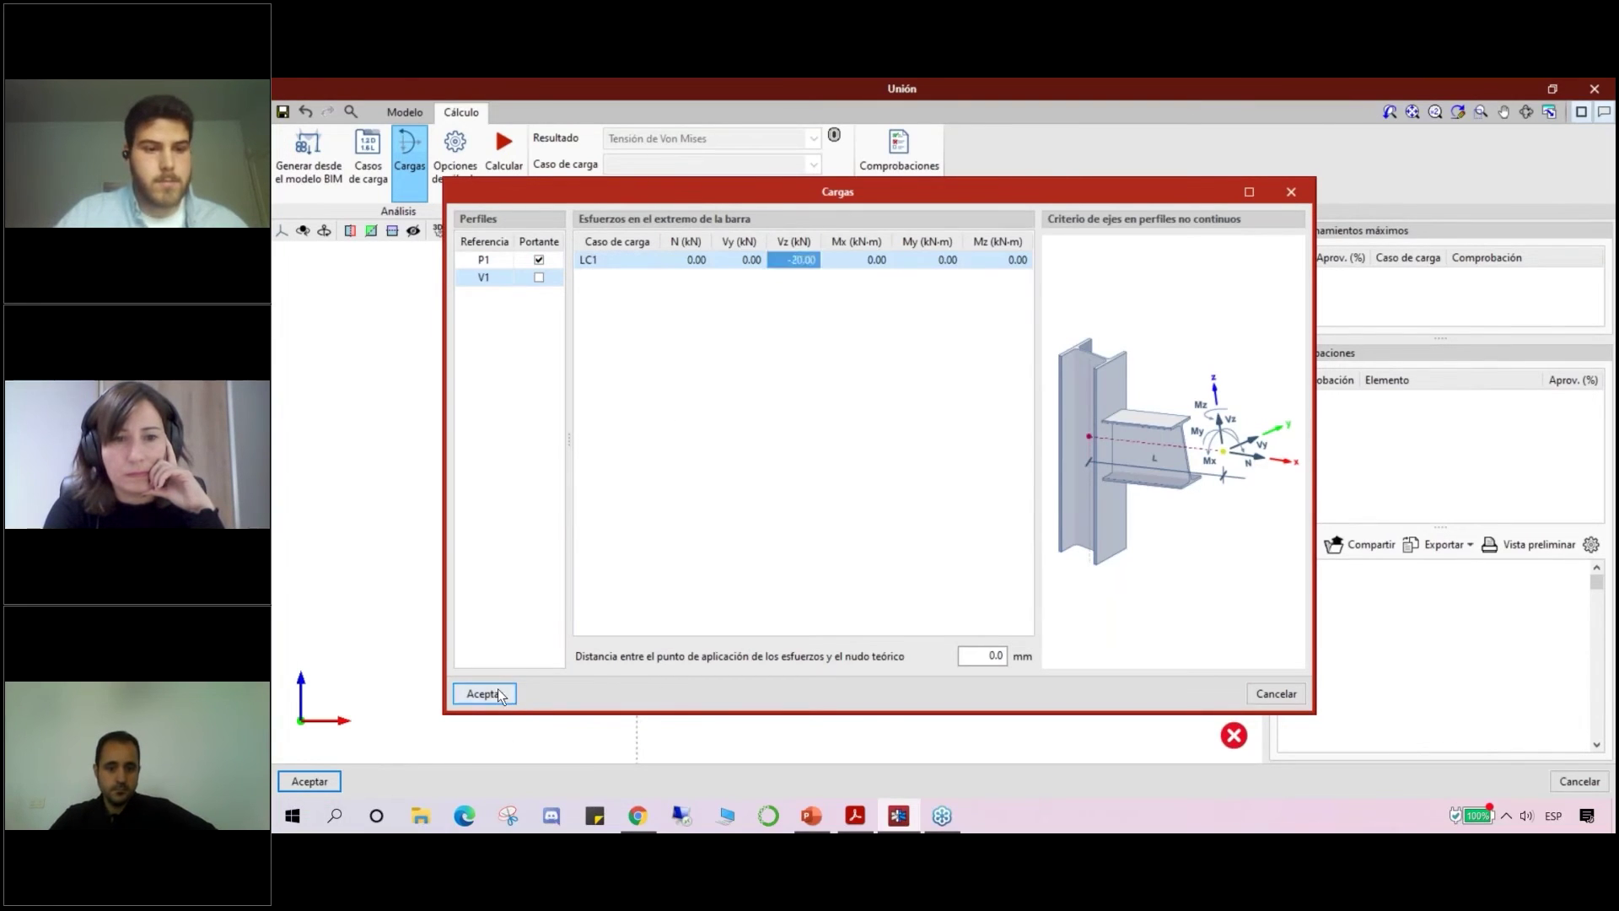
pyautogui.click(503, 168)
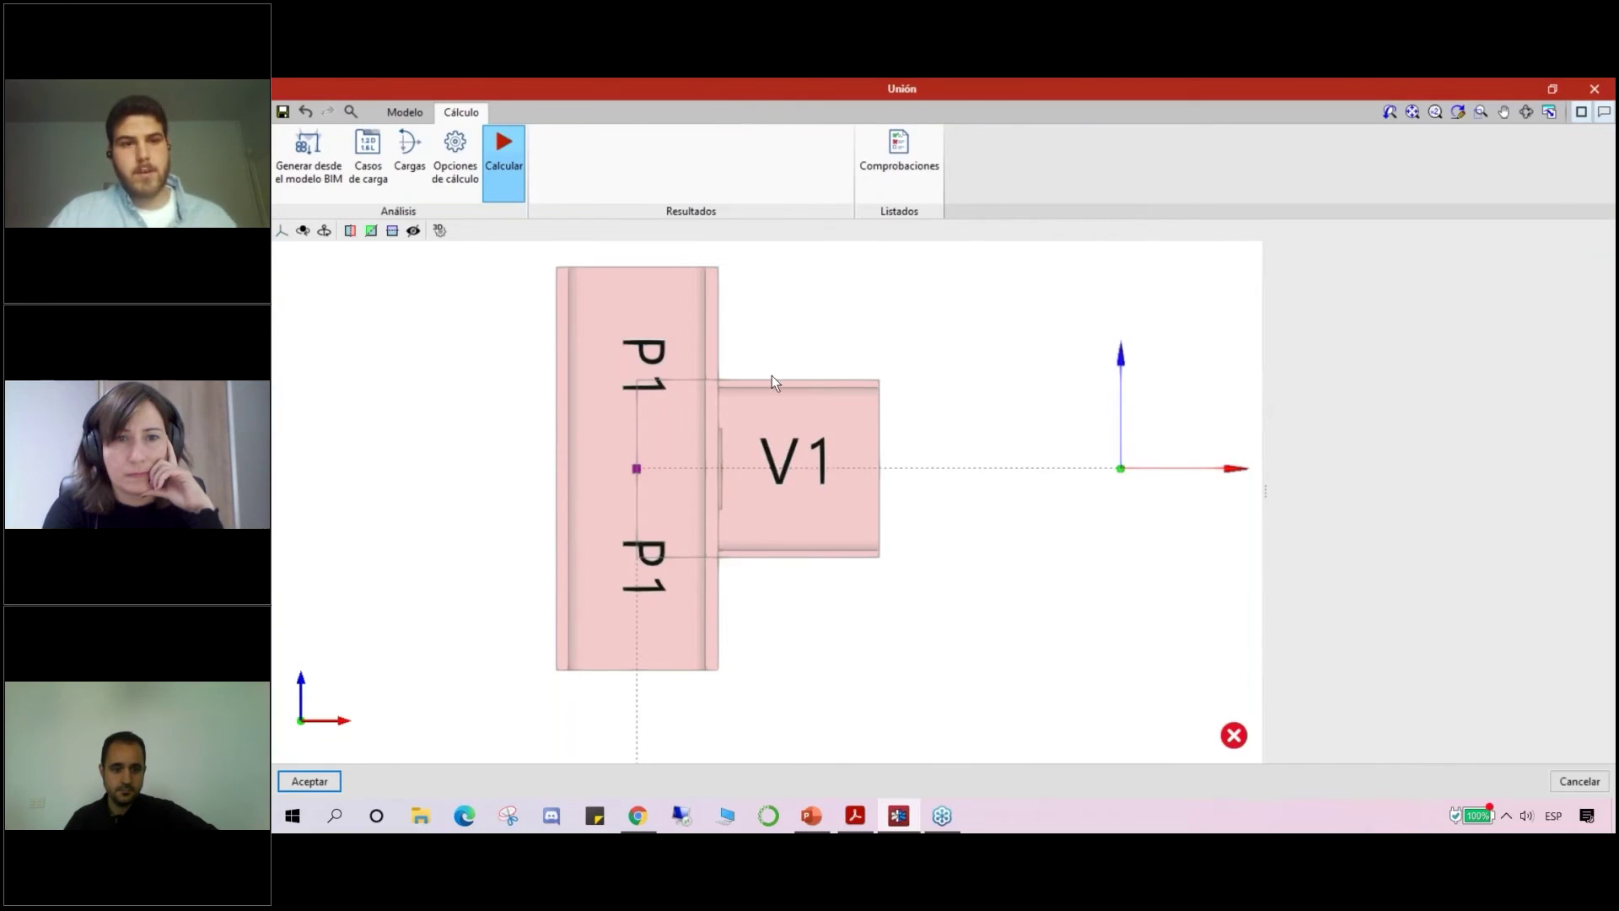
# Step: Set the deformation scale of the Von Mises stress result to 10
pyautogui.doubleClick(638, 189)
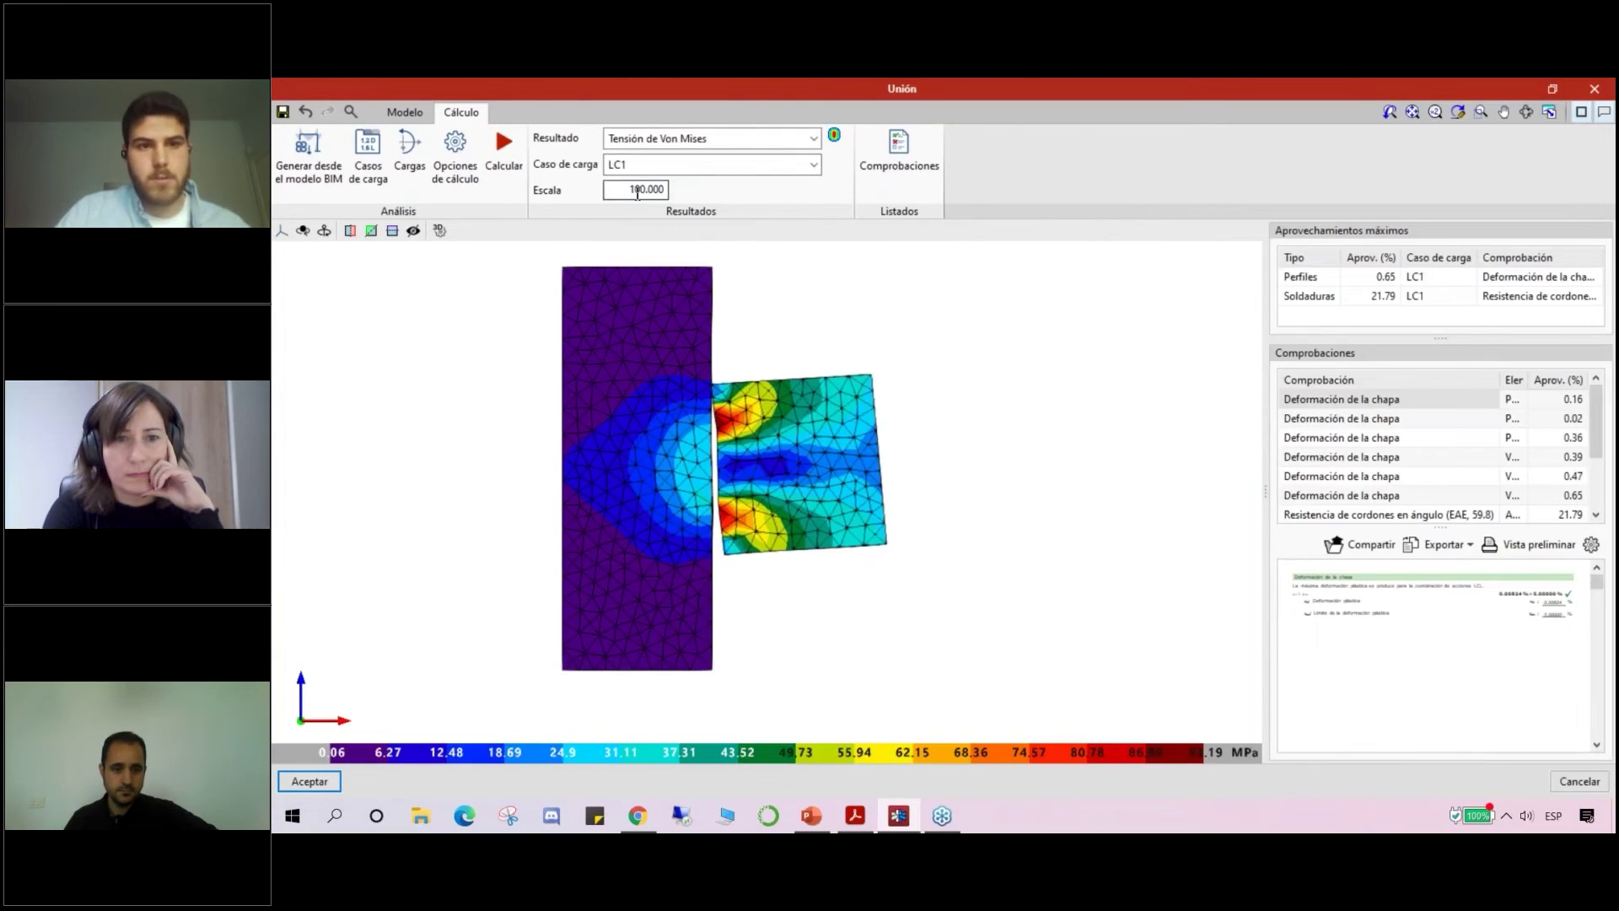
pyautogui.write('10')
pyautogui.press('Return')
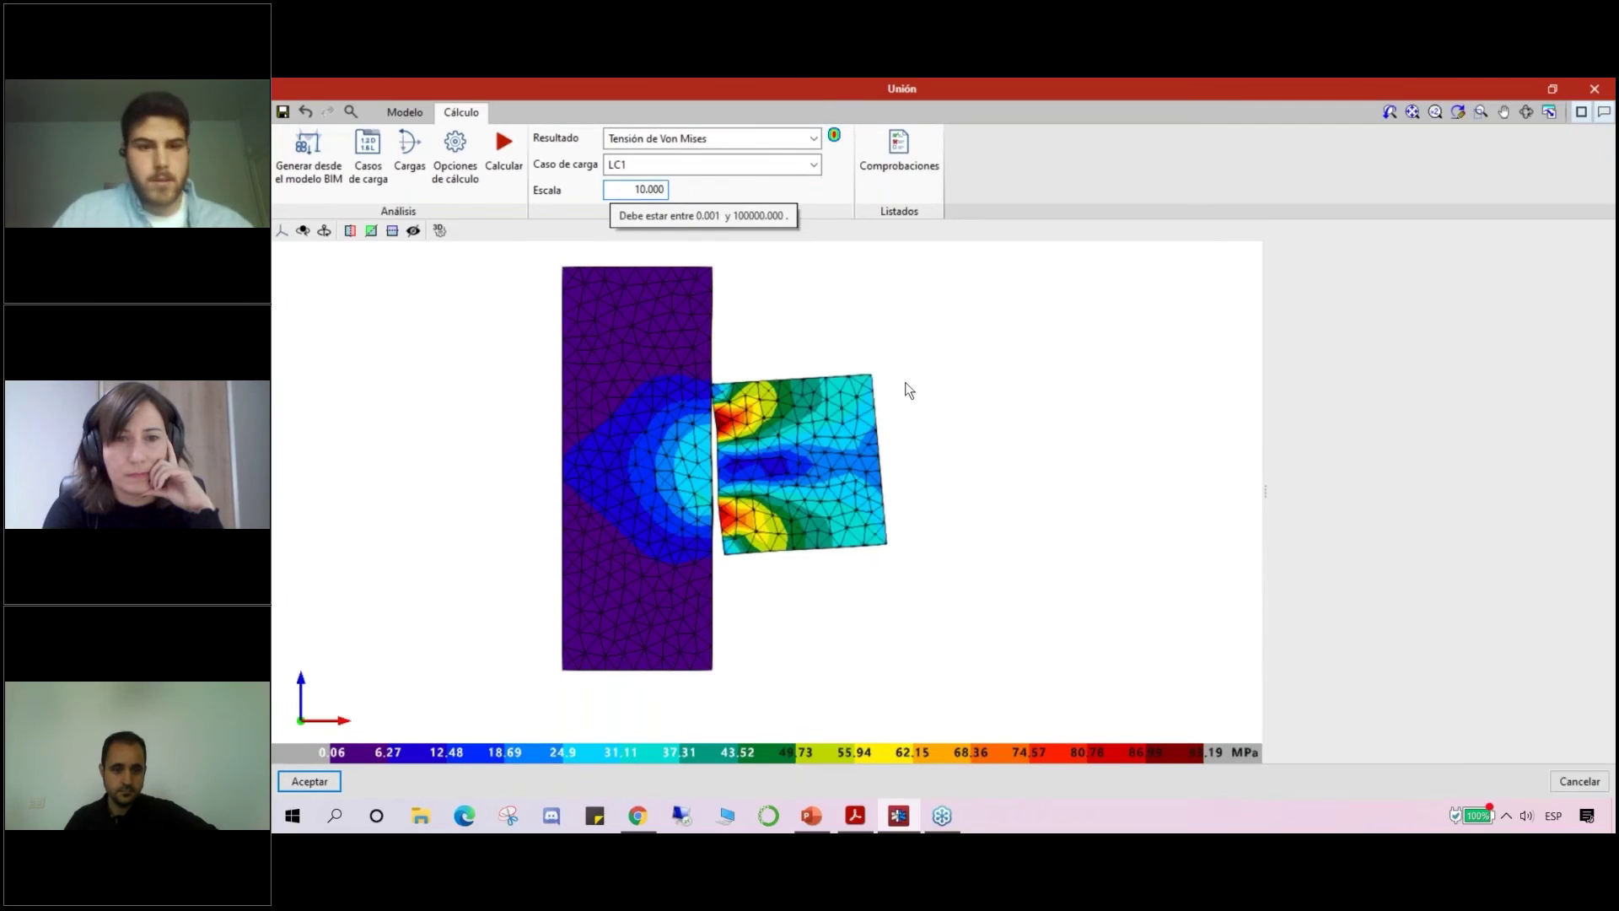
# Step: Examine the meshed Von Mises stress model in 3D and the element size and weld averaging length in the calculation options
pyautogui.moveTo(846, 385)
pyautogui.mouseDown(button='middle')
pyautogui.moveTo(795, 394)
pyautogui.moveTo(801, 350)
pyautogui.mouseUp(button='middle')
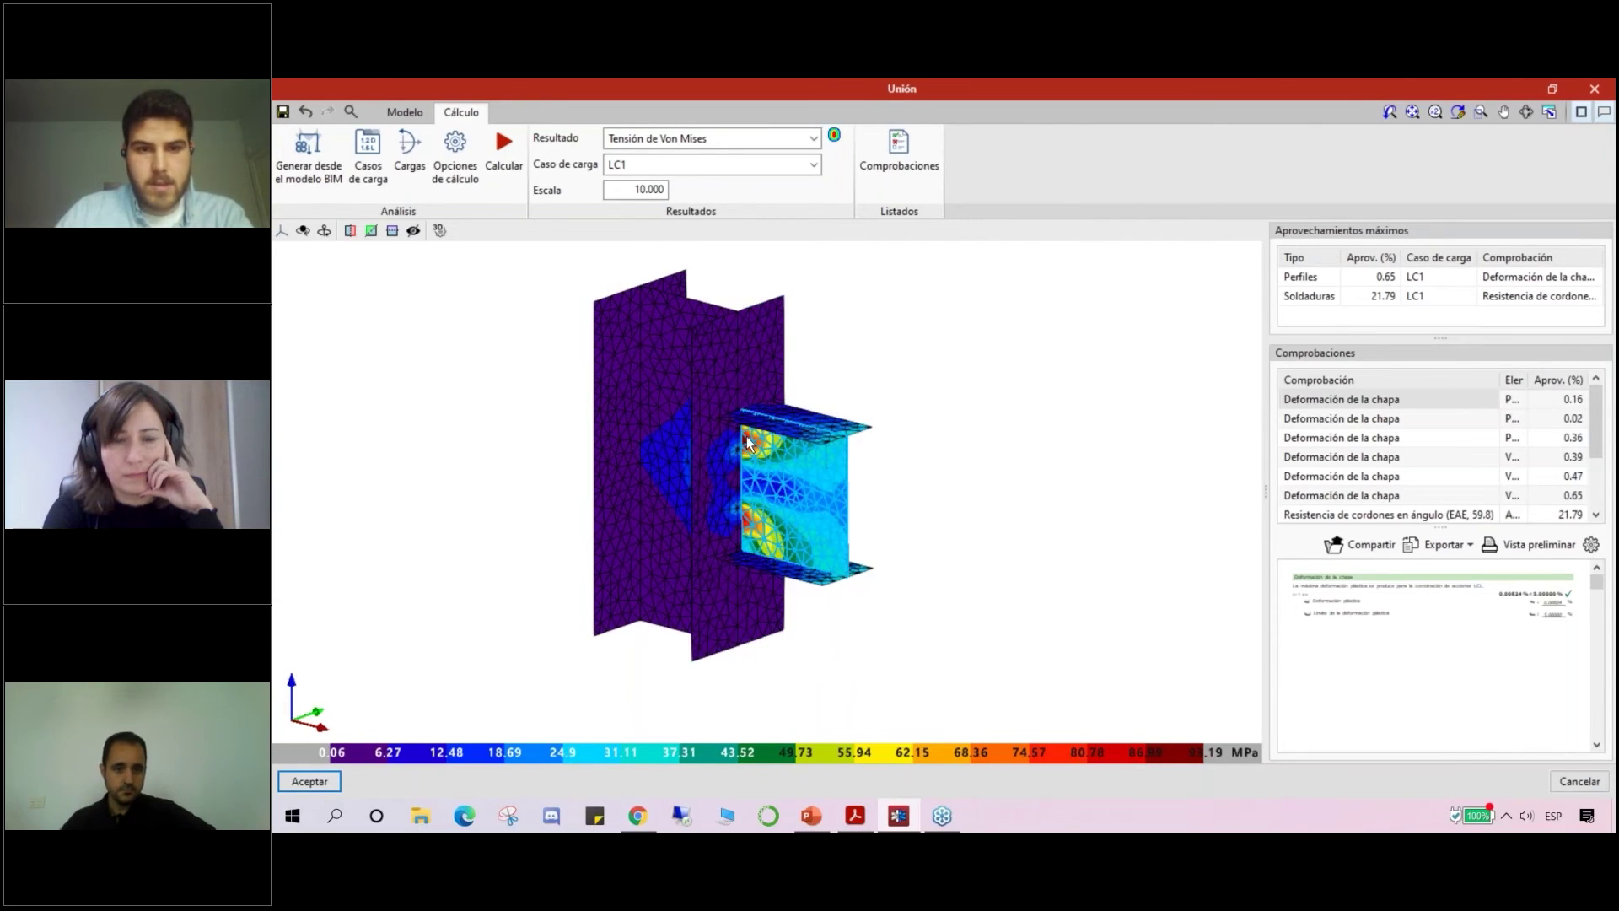
pyautogui.scroll(2, 747, 442)
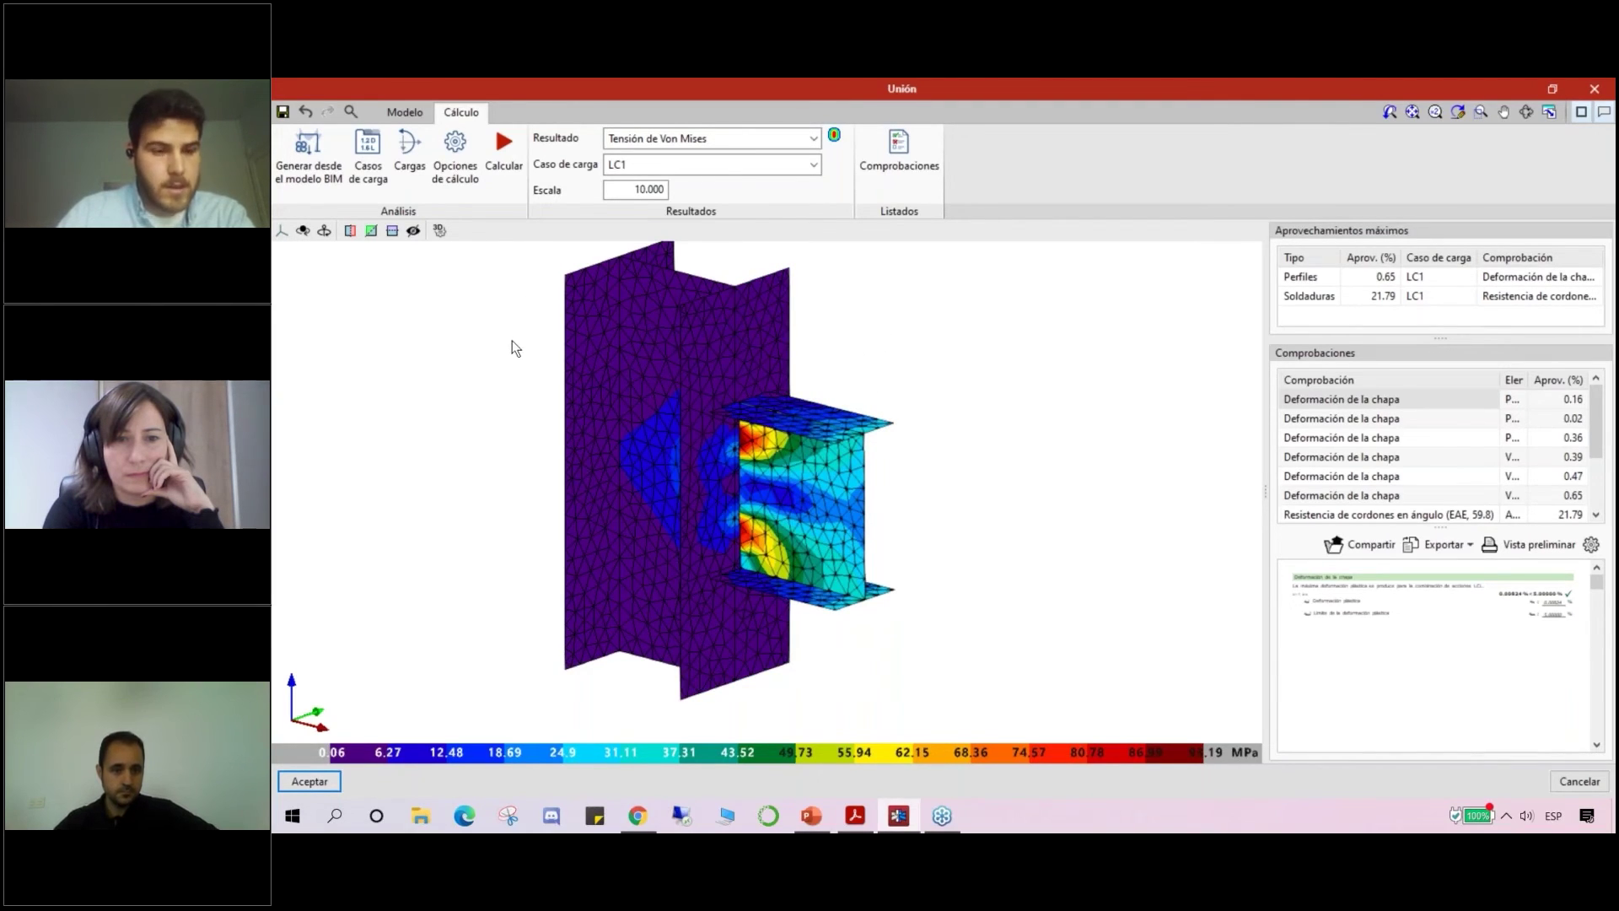
pyautogui.click(466, 189)
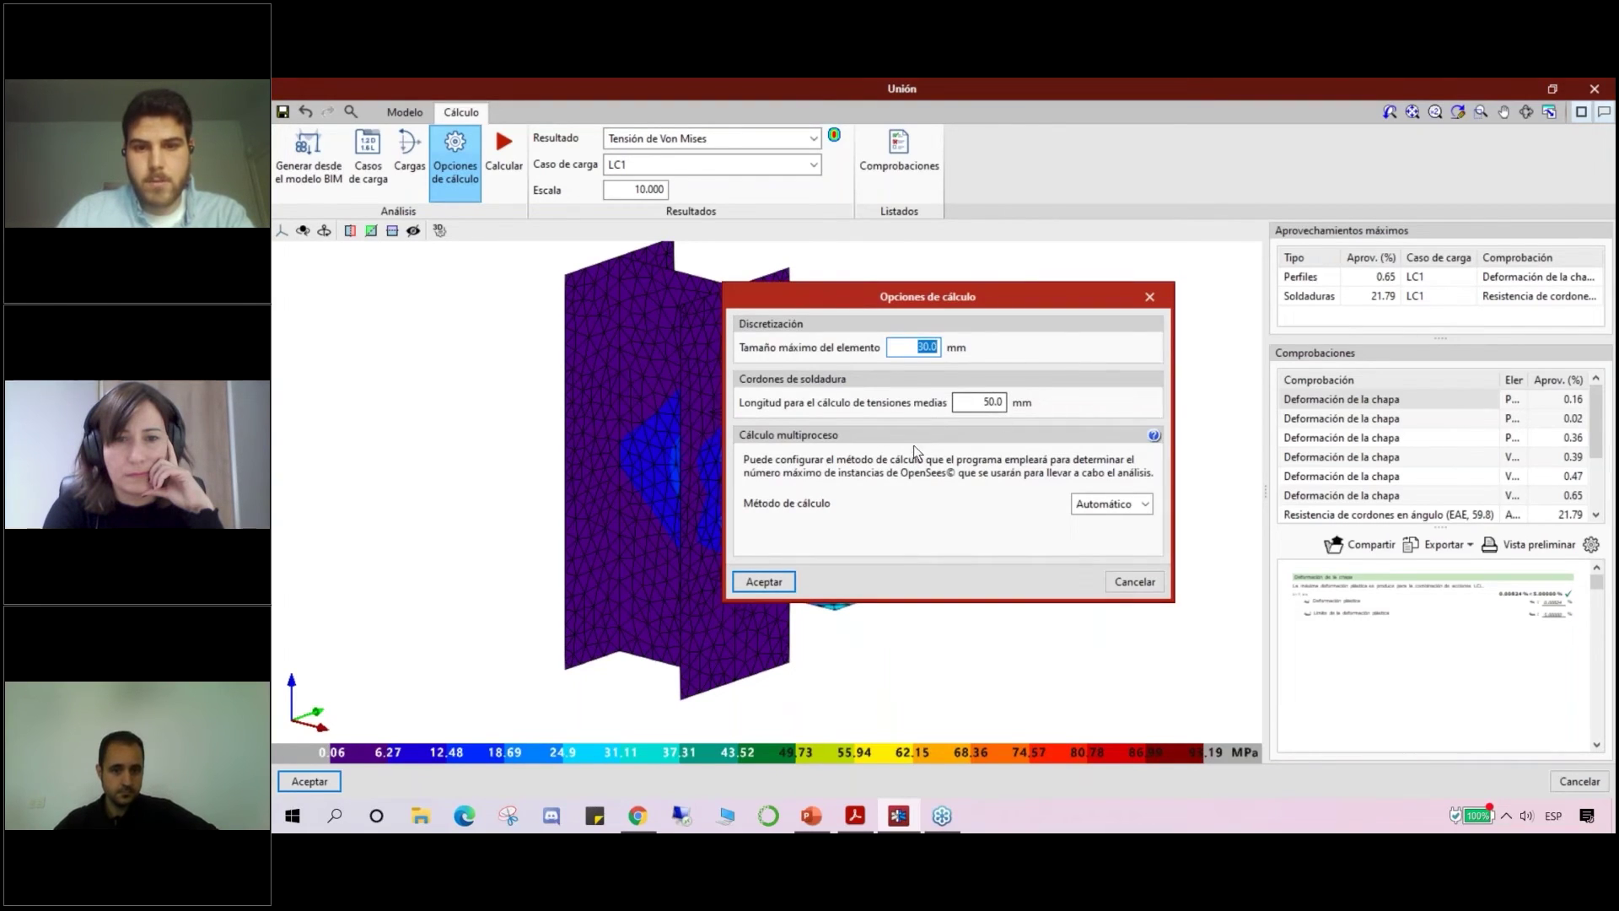
pyautogui.click(1159, 299)
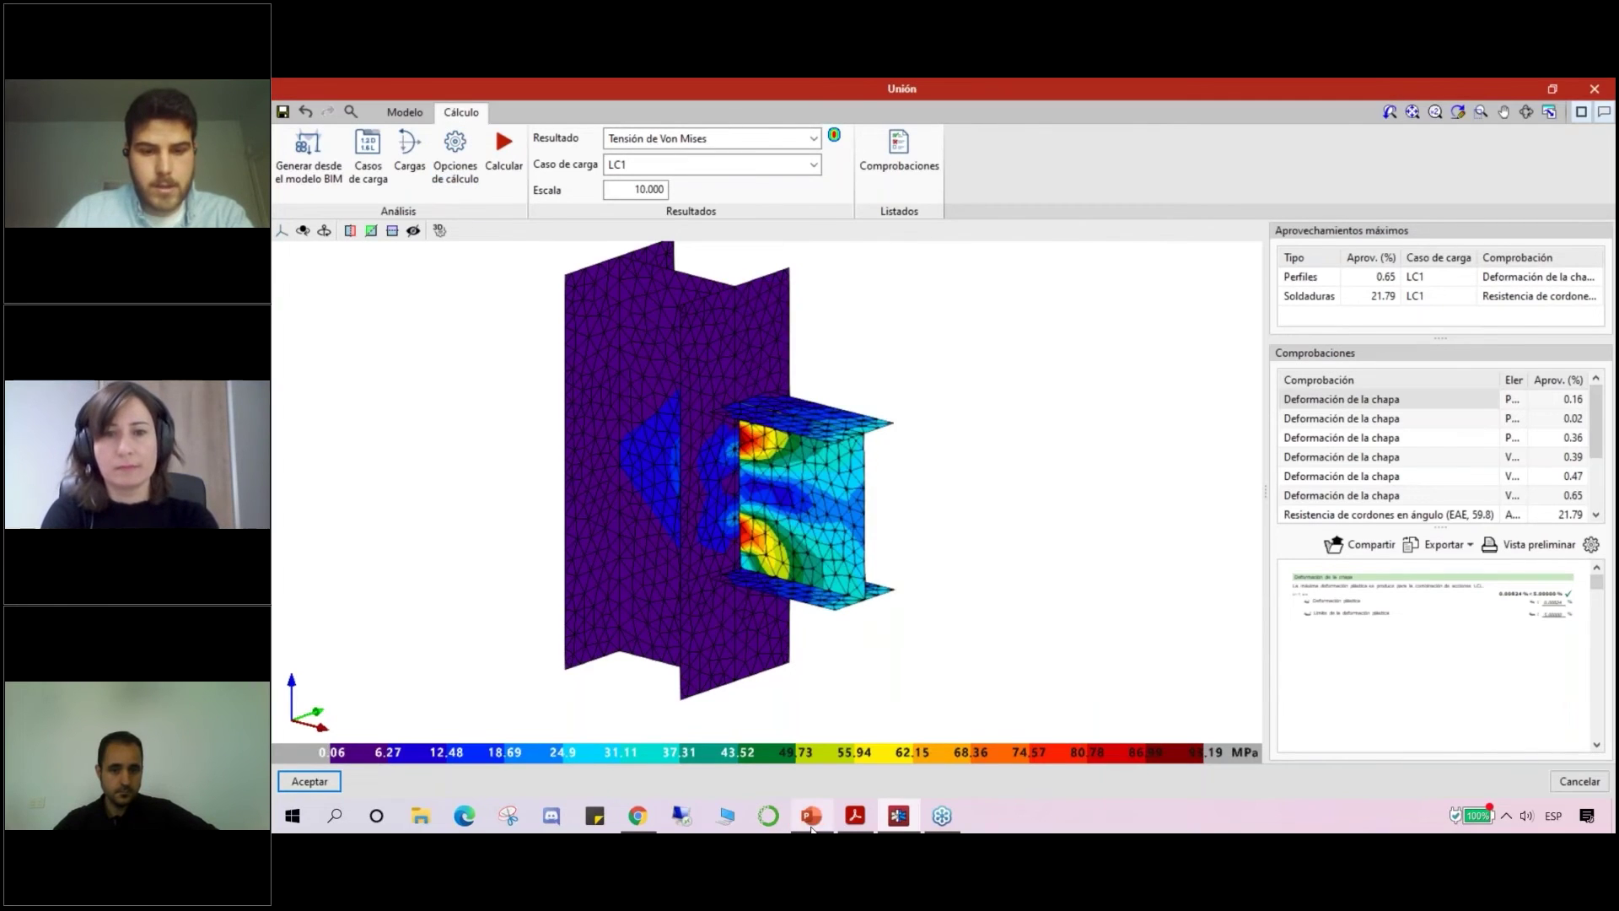
# Step: Switch to PowerPoint and present the slide on the length for average weld stresses, advancing its animation over length L
pyautogui.click(811, 826)
pyautogui.press('pagedown')
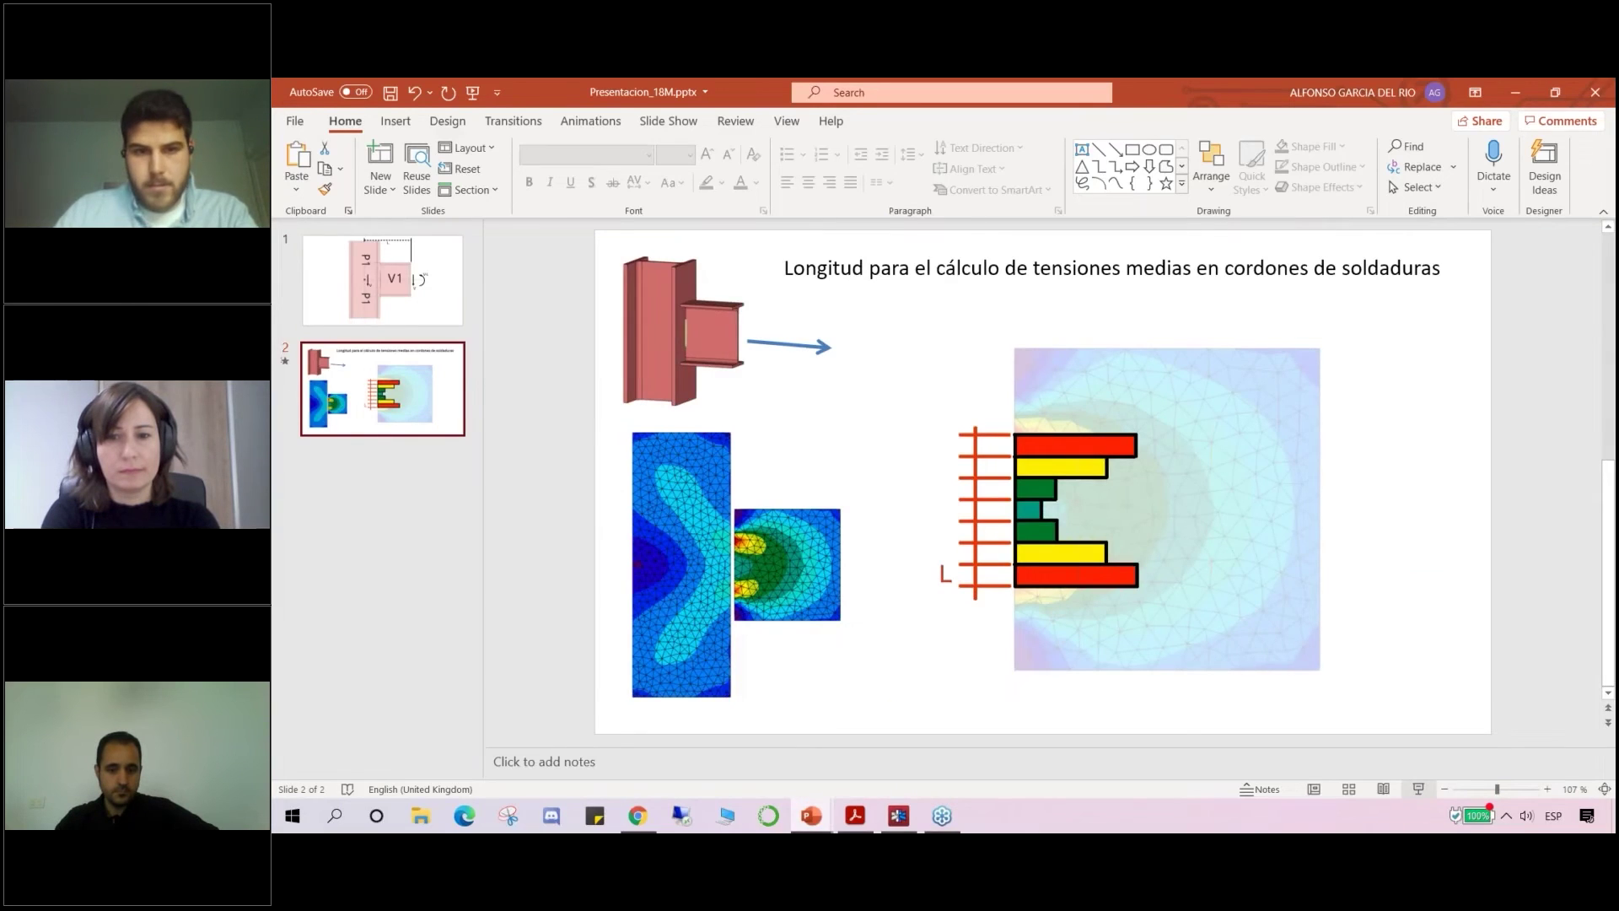
pyautogui.hotkey('shift', 'F5')
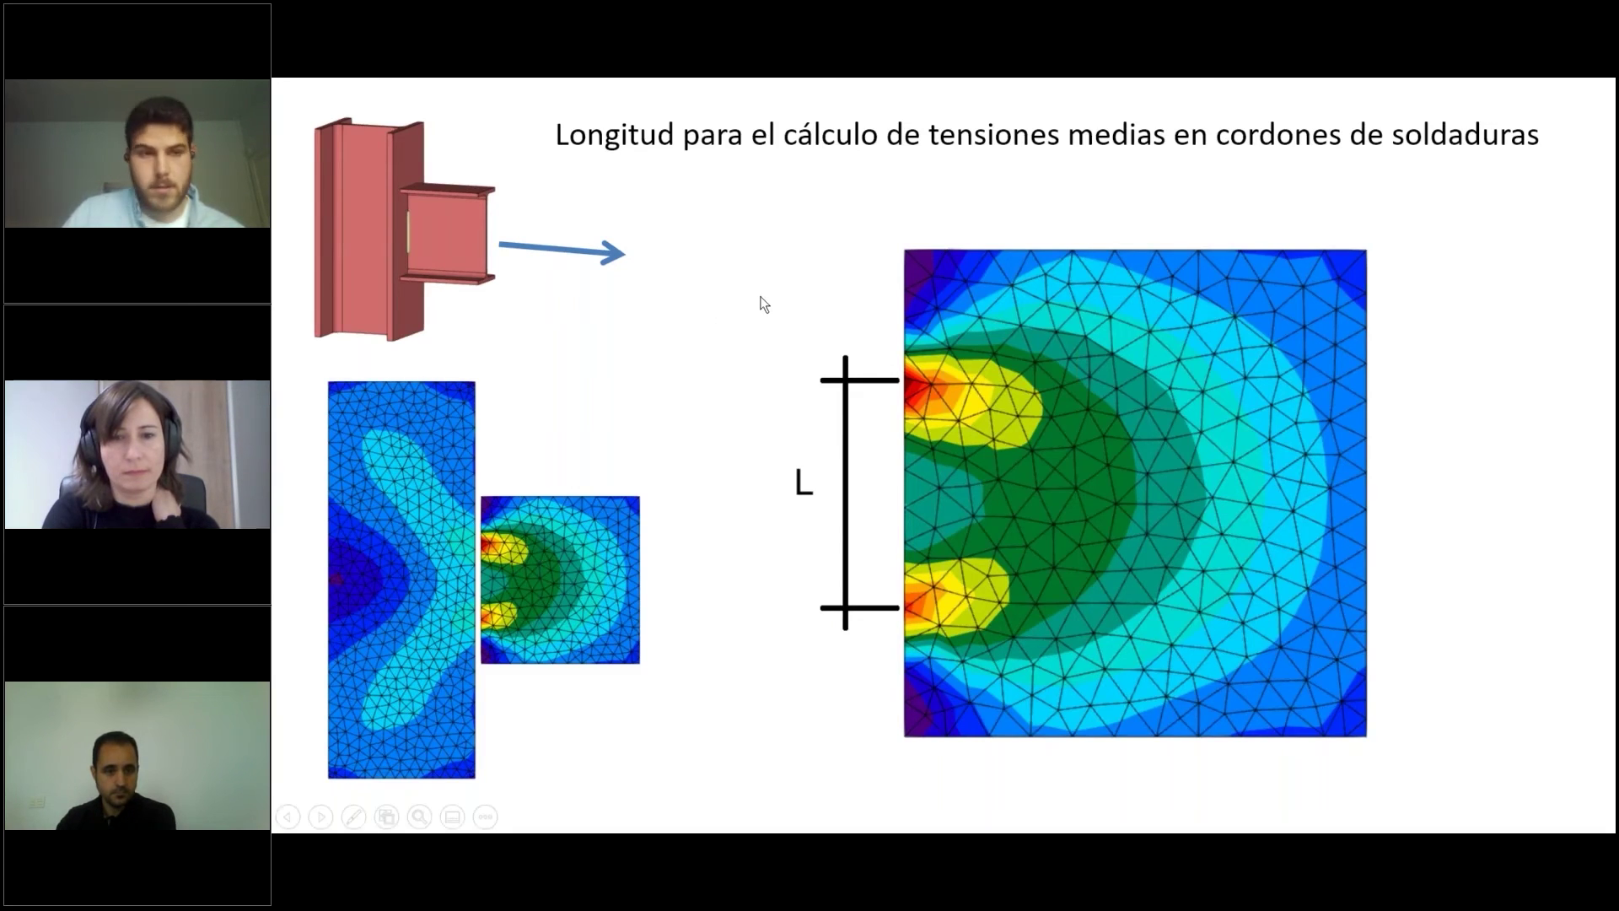
pyautogui.press('Right')
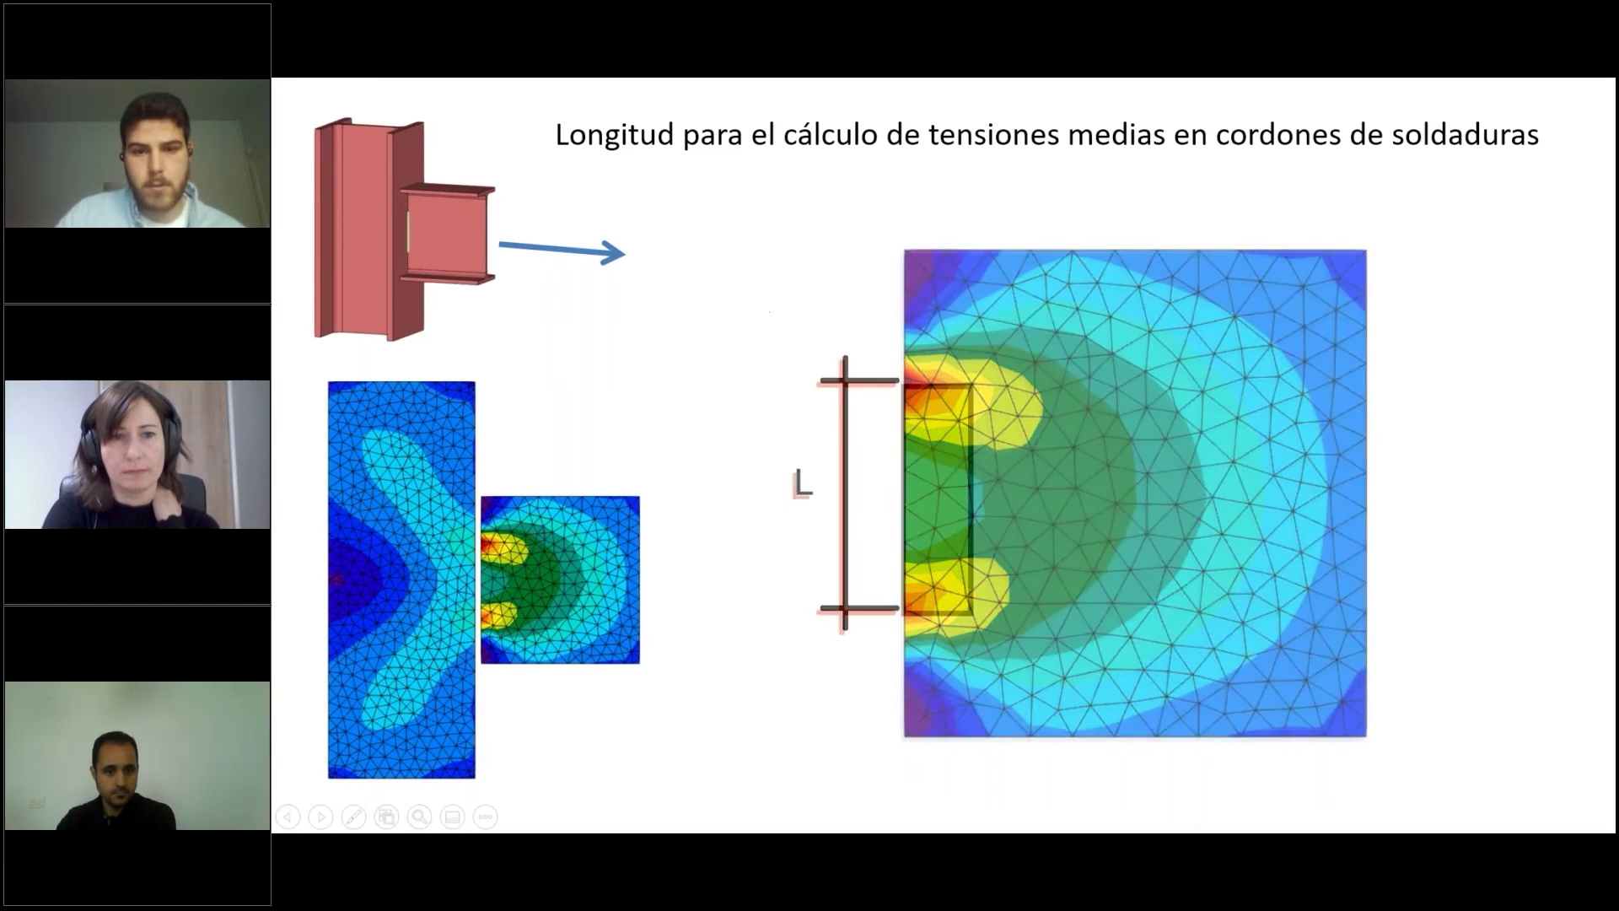